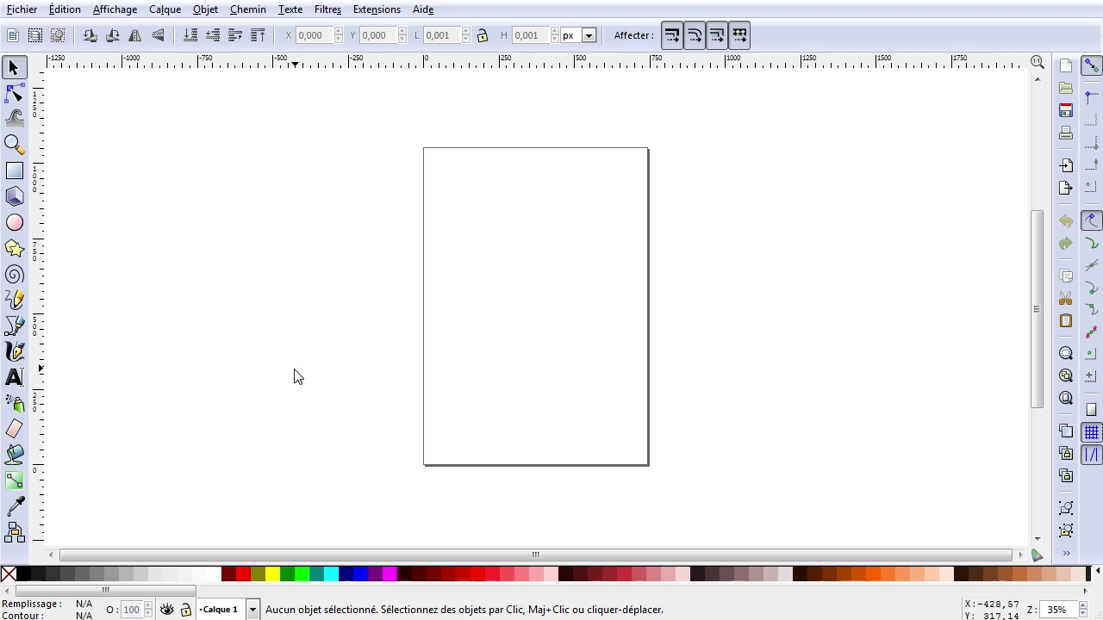
click(378, 13)
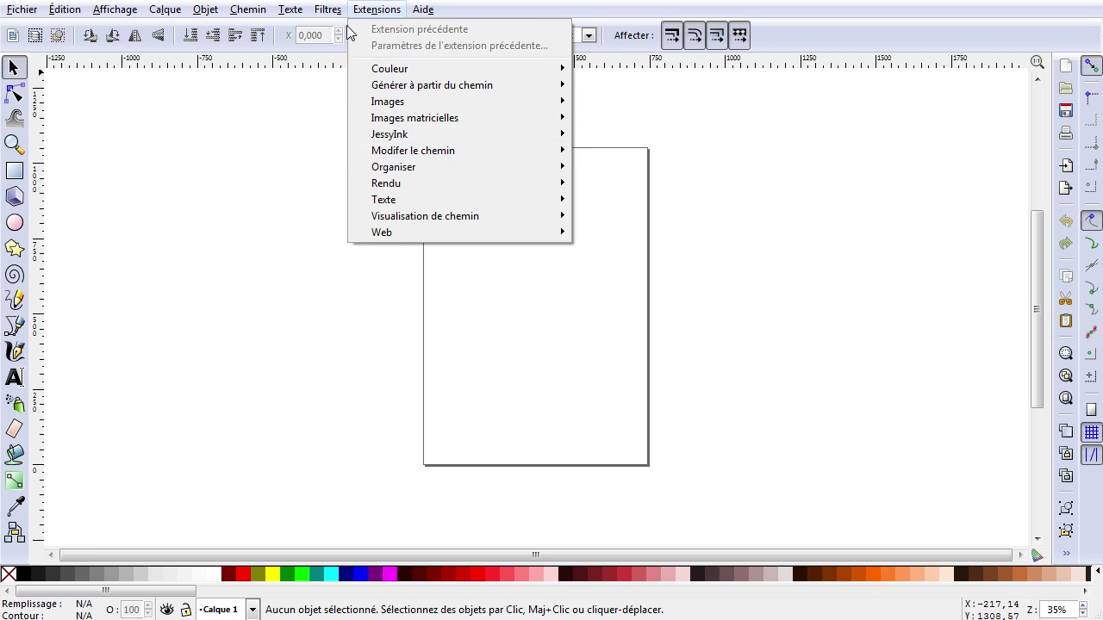
mouse_move(339, 12)
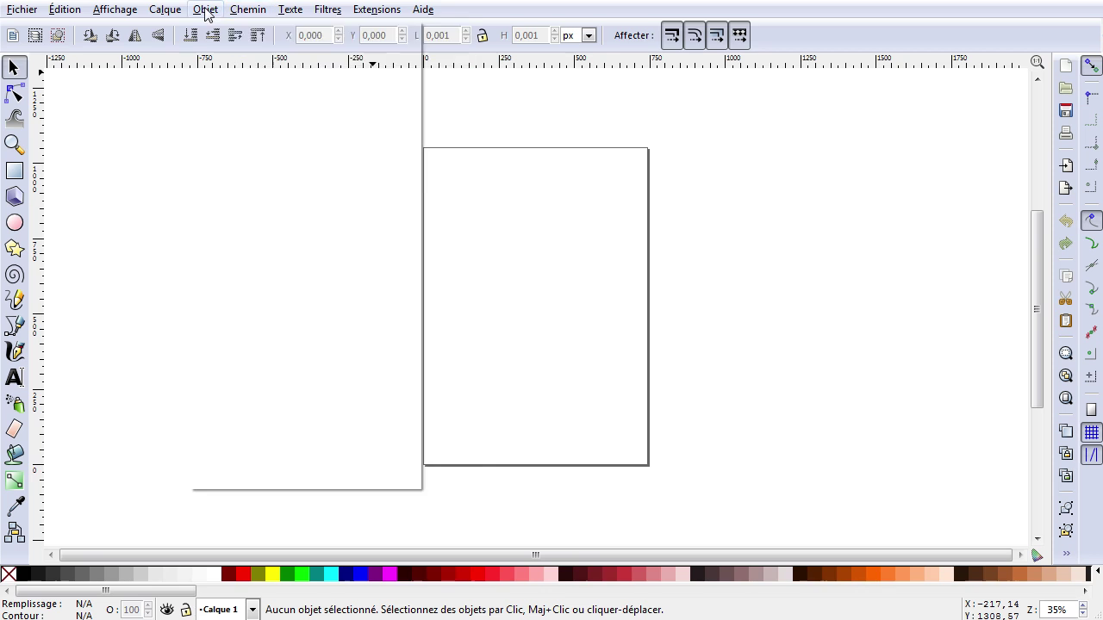
mouse_move(81, 10)
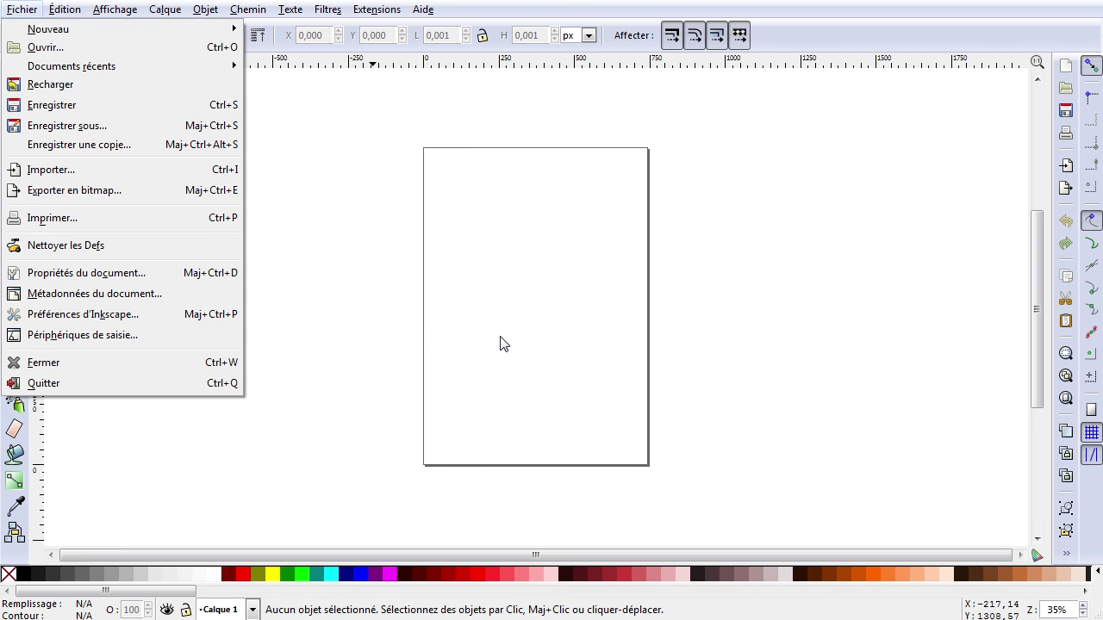
click(386, 360)
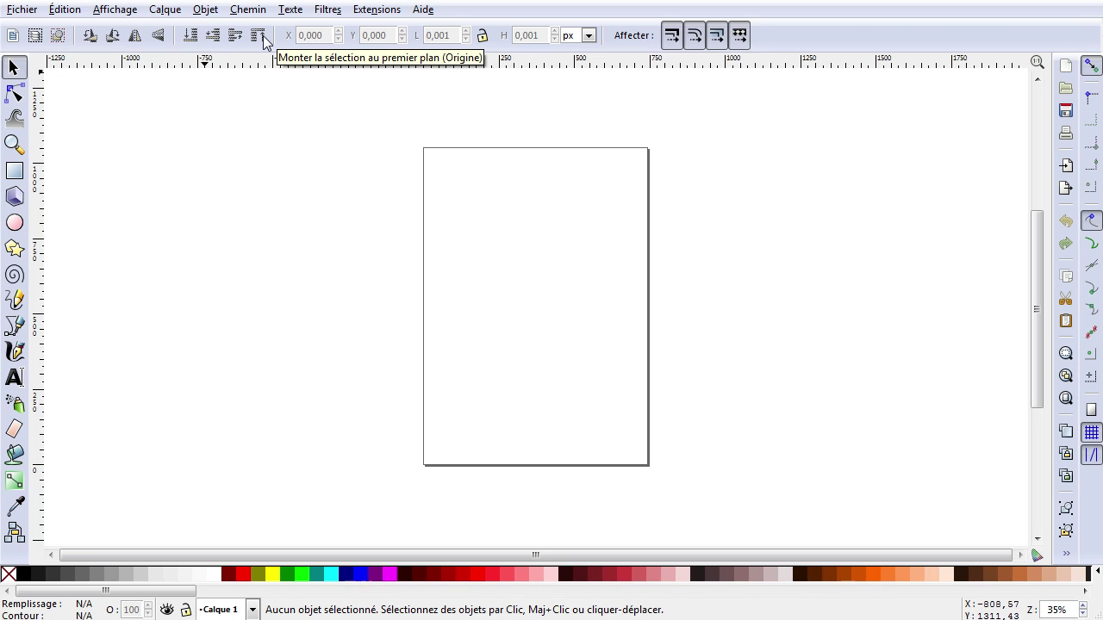
Step: Examine the options of the Node, Zoom, Rectangle, Ellipse, Star and Pencil tools, and return to the Selector
click(14, 95)
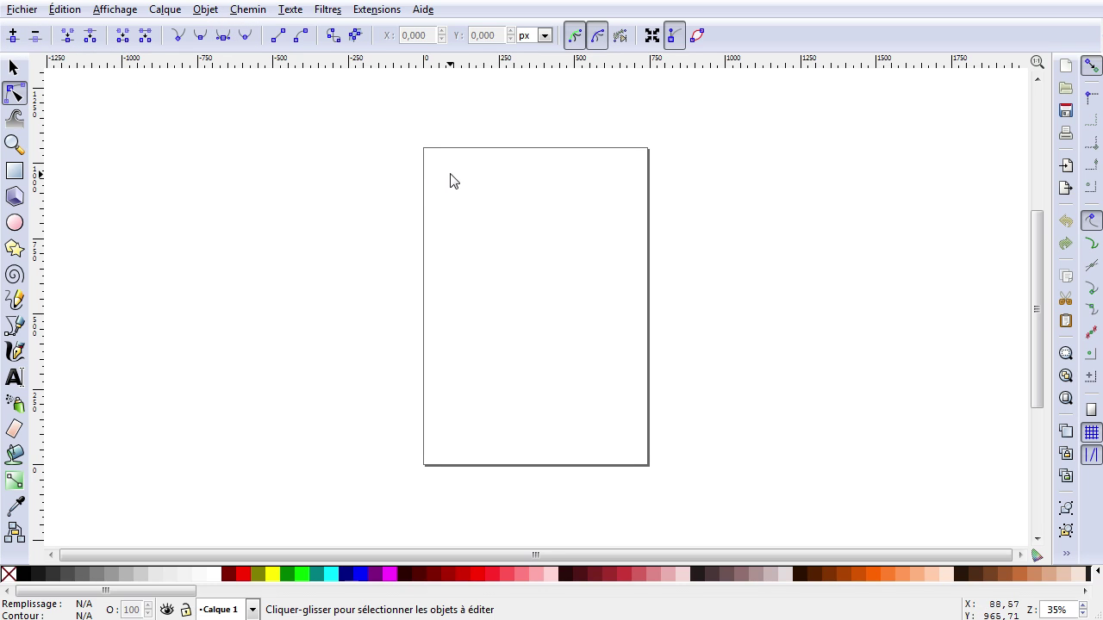
click(13, 145)
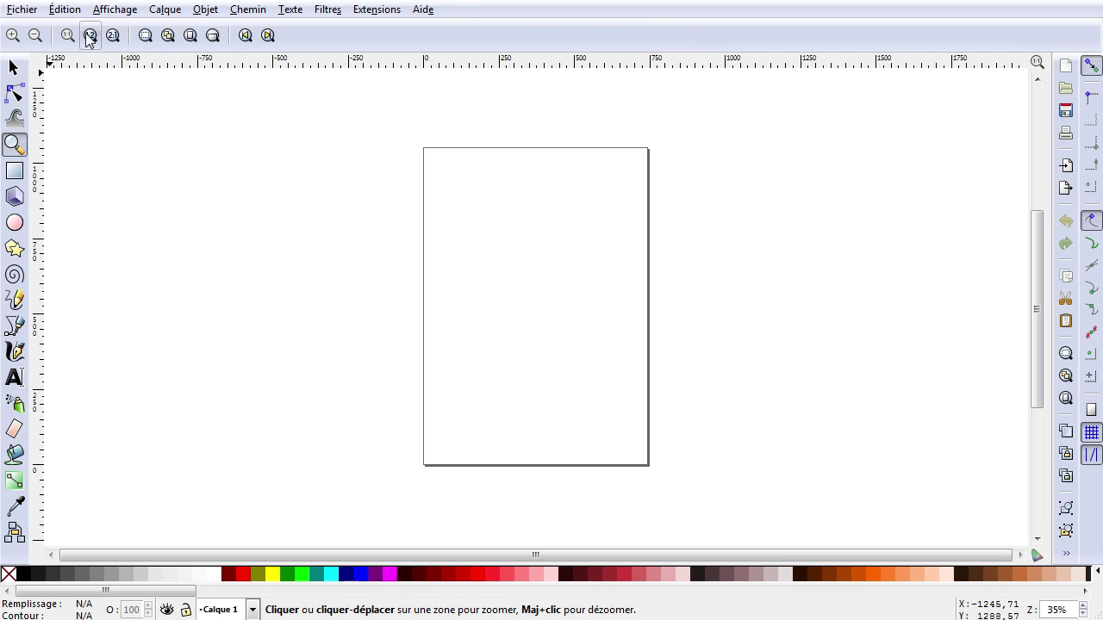
click(14, 171)
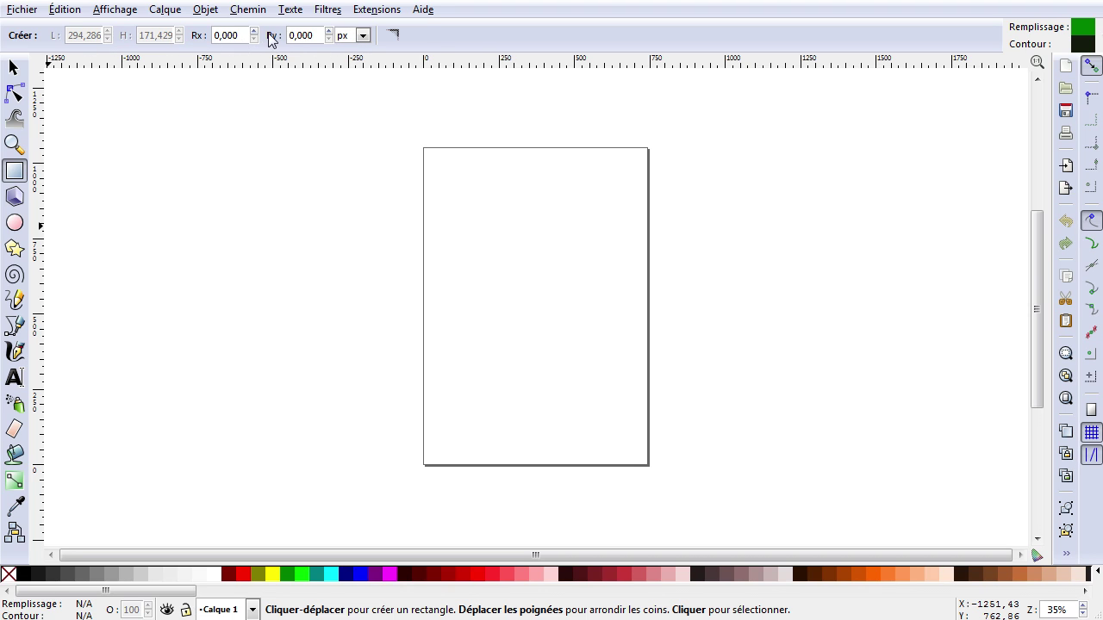
click(15, 226)
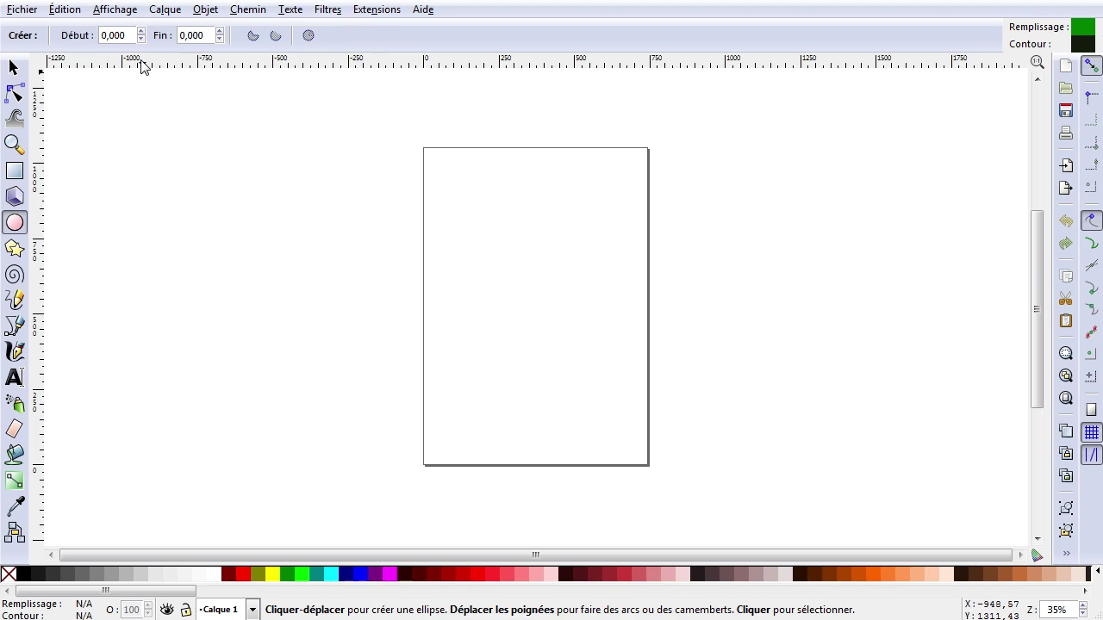
click(15, 250)
click(14, 298)
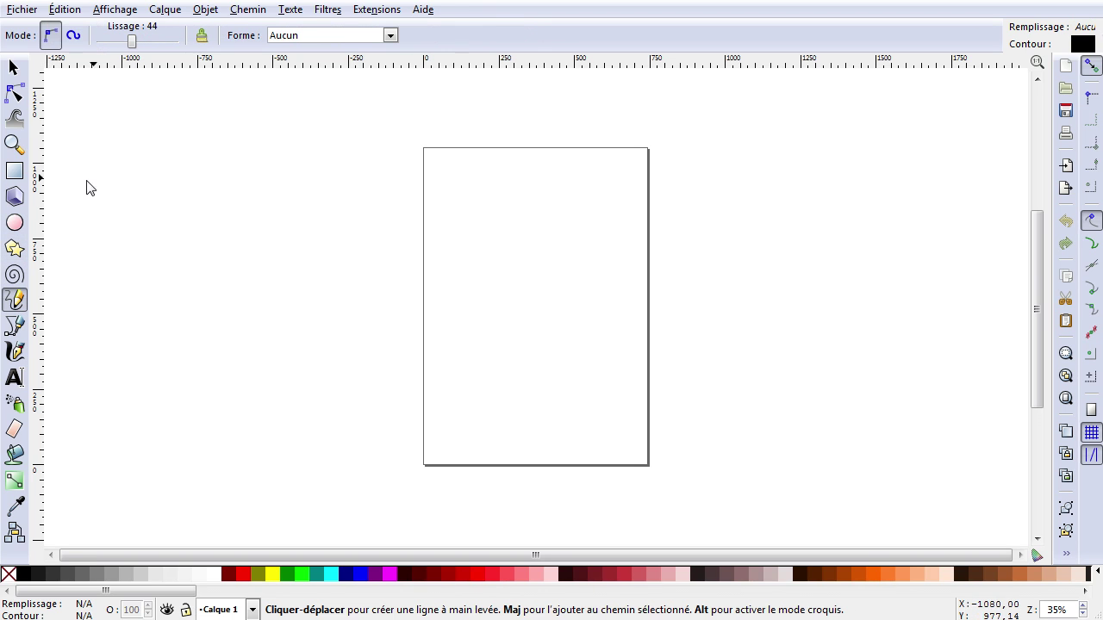
click(15, 69)
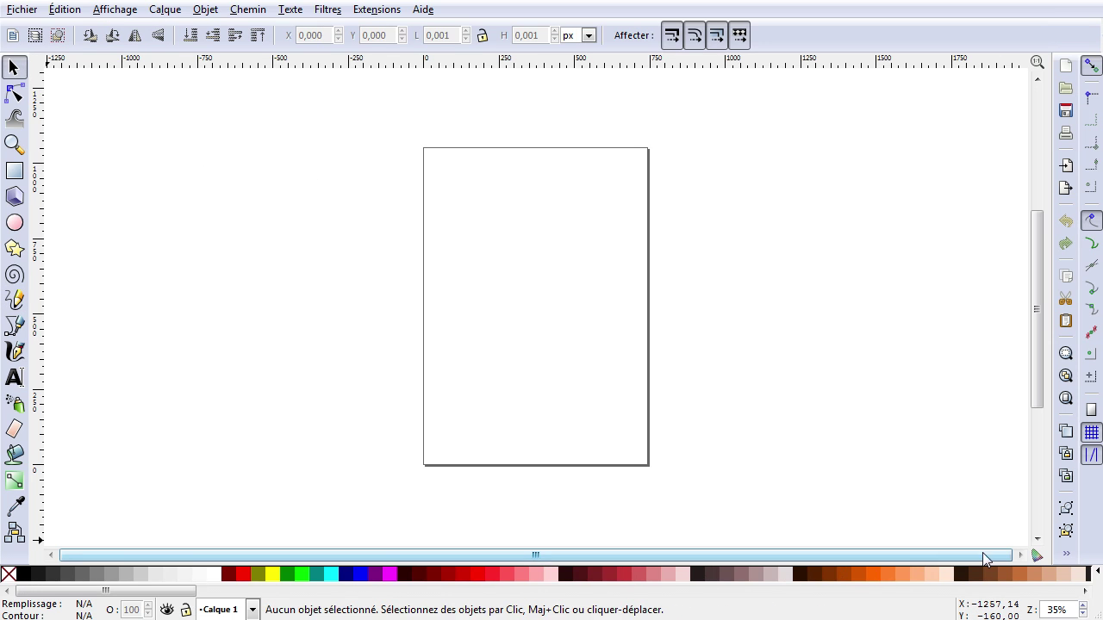
drag(178, 591, 77, 603)
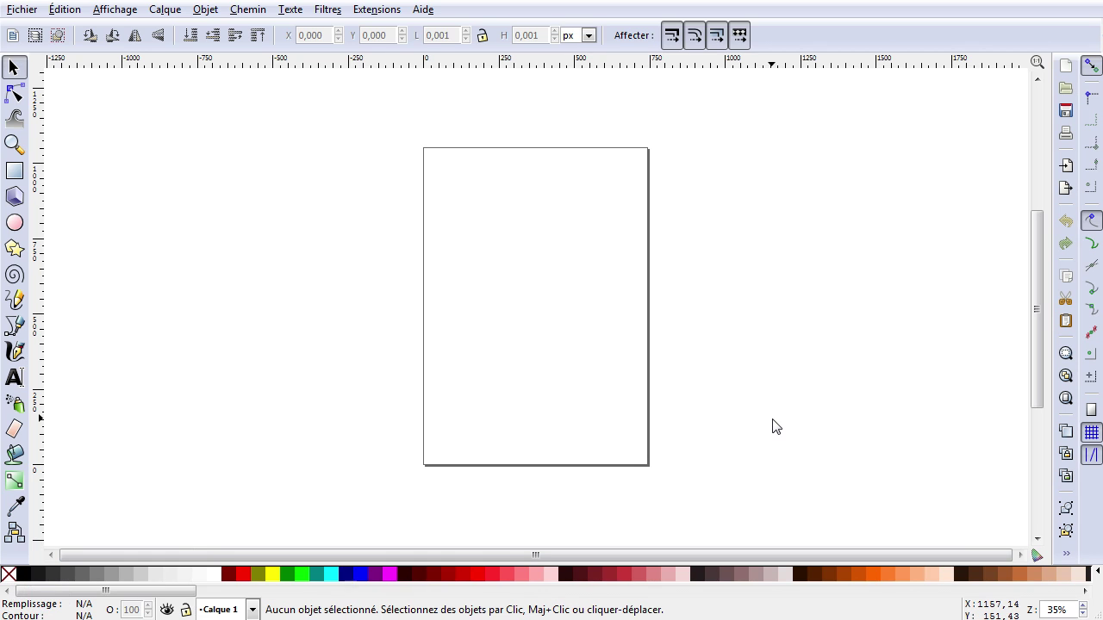
click(26, 10)
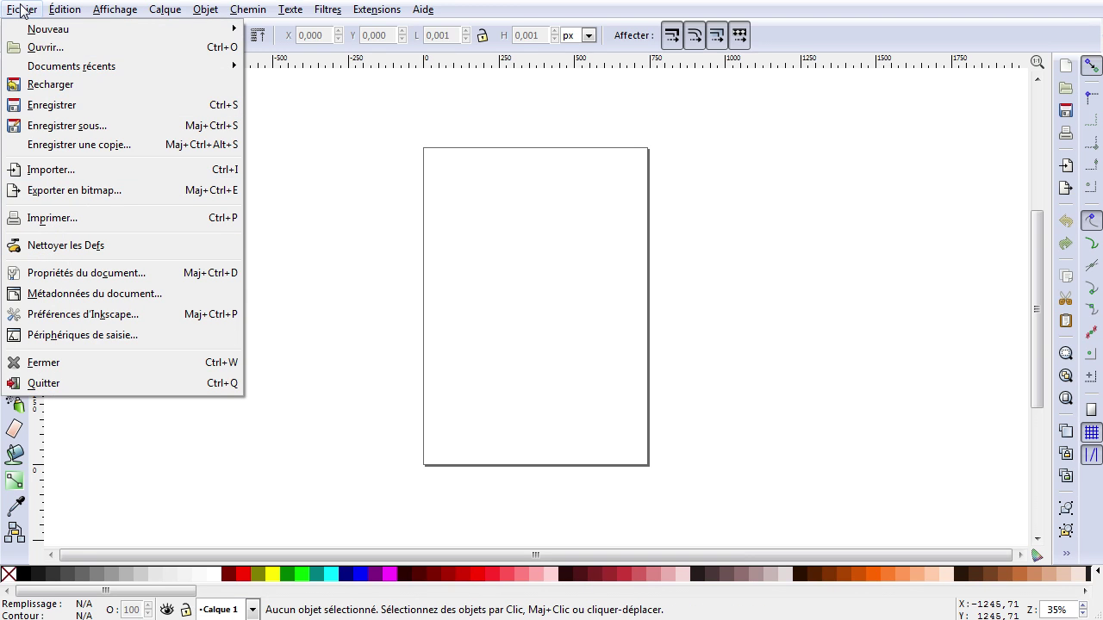
click(21, 10)
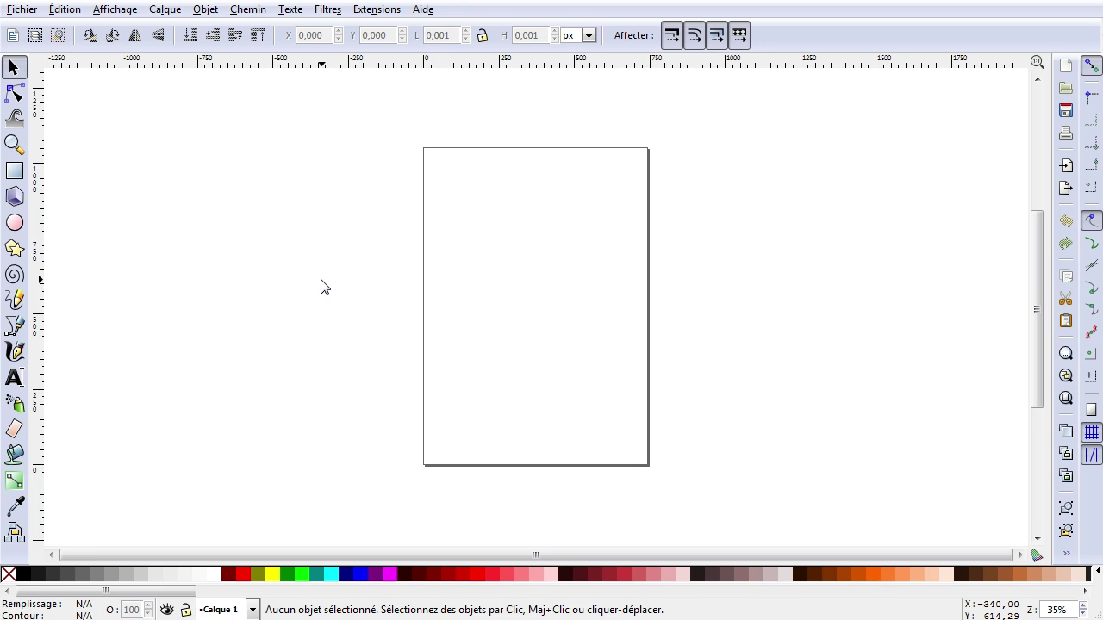
Step: View the information about the installed Inkscape version and close it
click(423, 10)
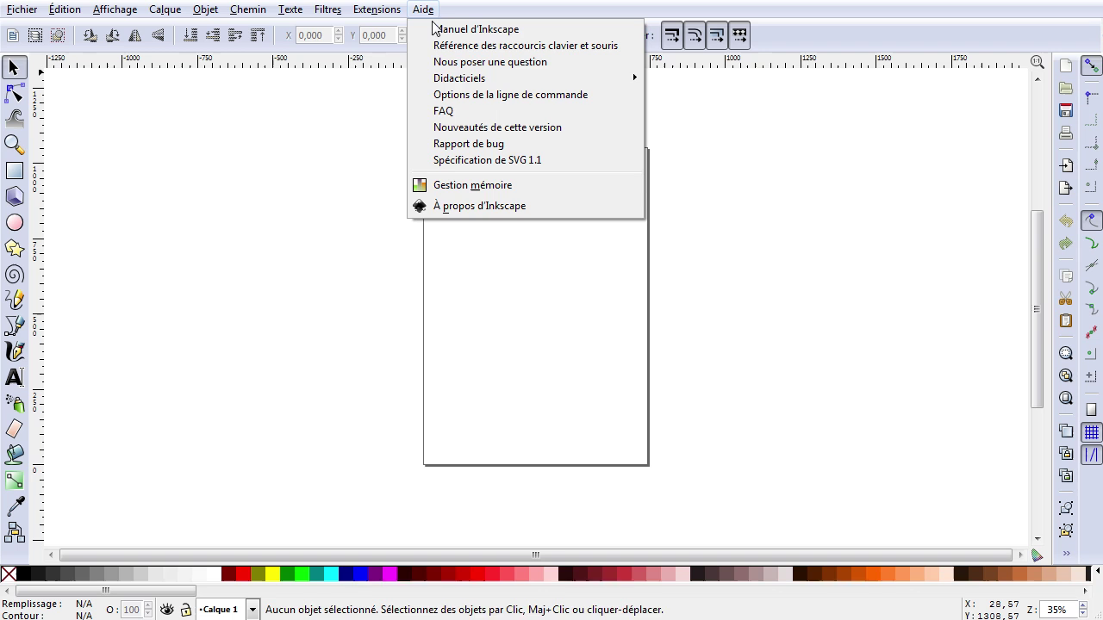
click(496, 208)
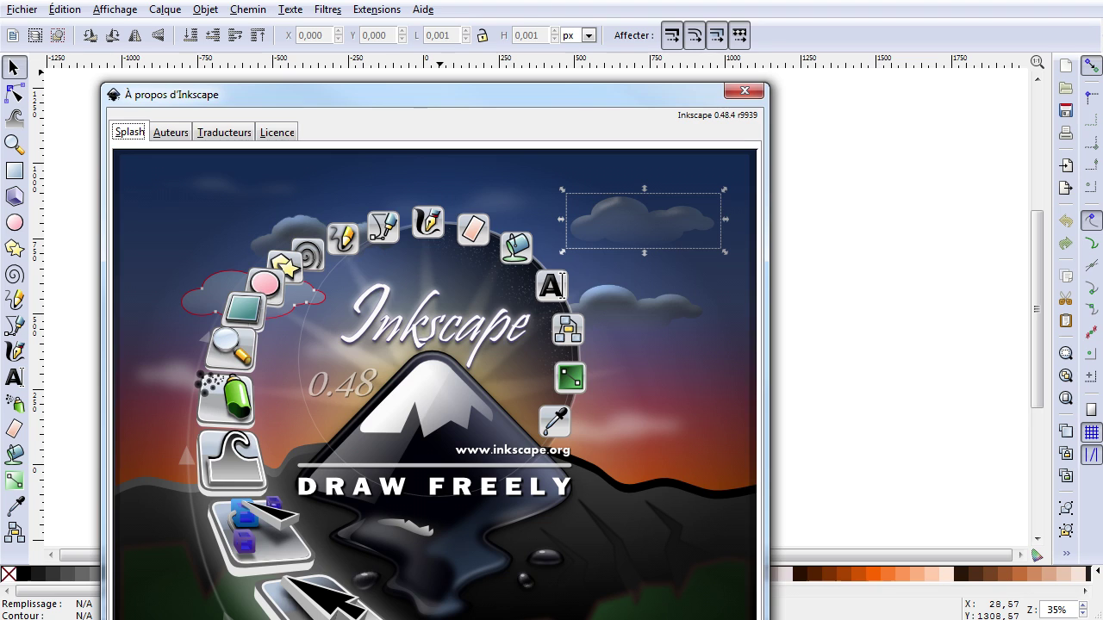
key(Escape)
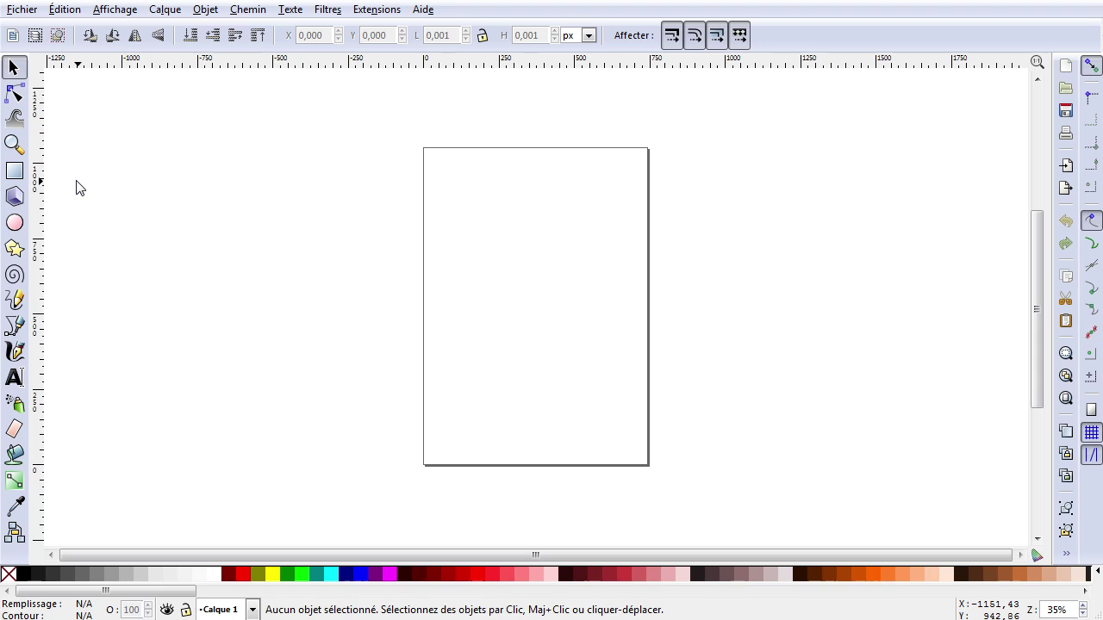
Step: Alternate several times between the Node tool and the Selector tool, ending on the Selector
click(12, 93)
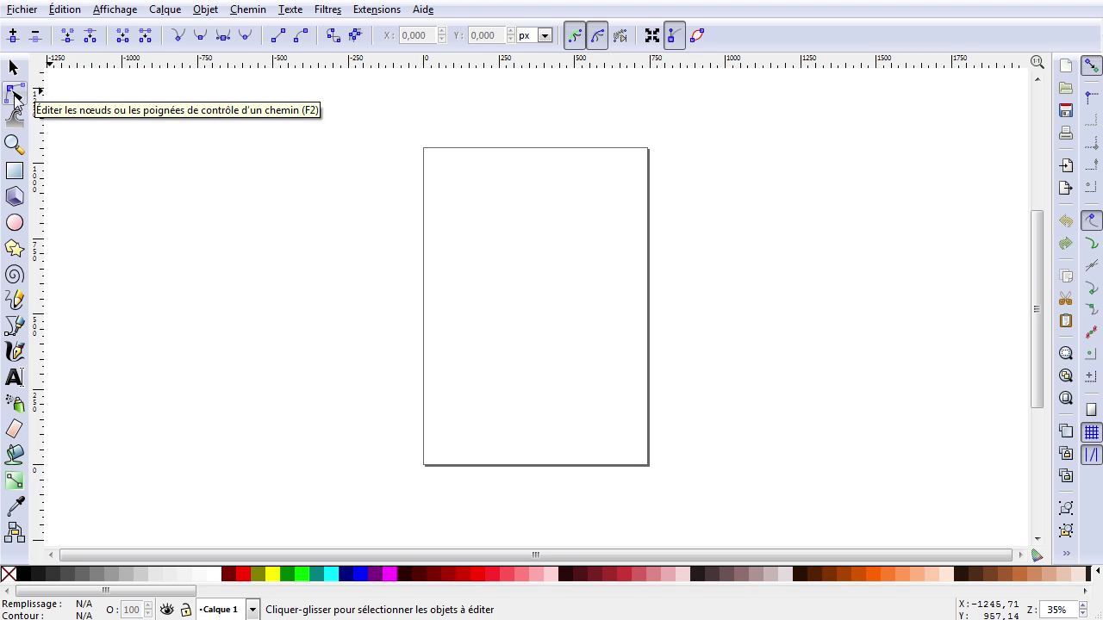
click(13, 72)
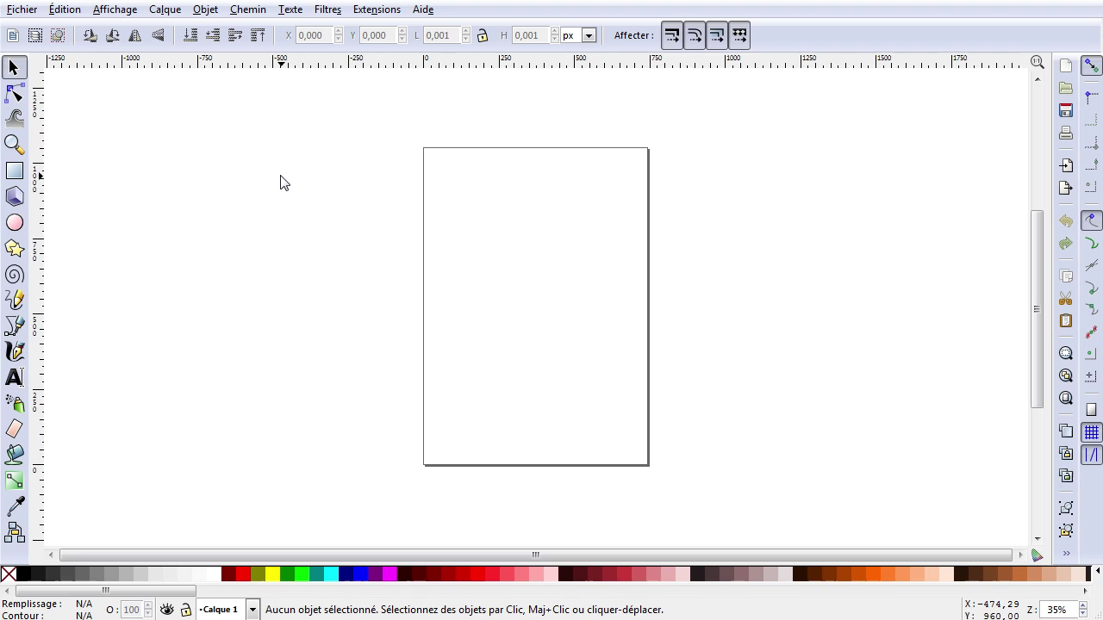
key(n)
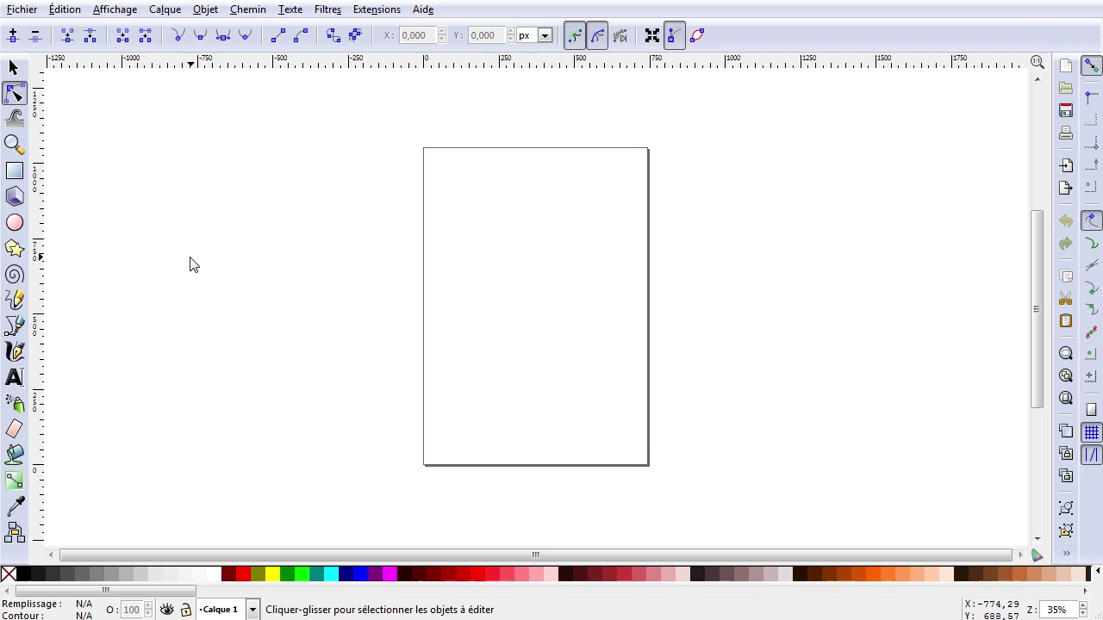
key(F1)
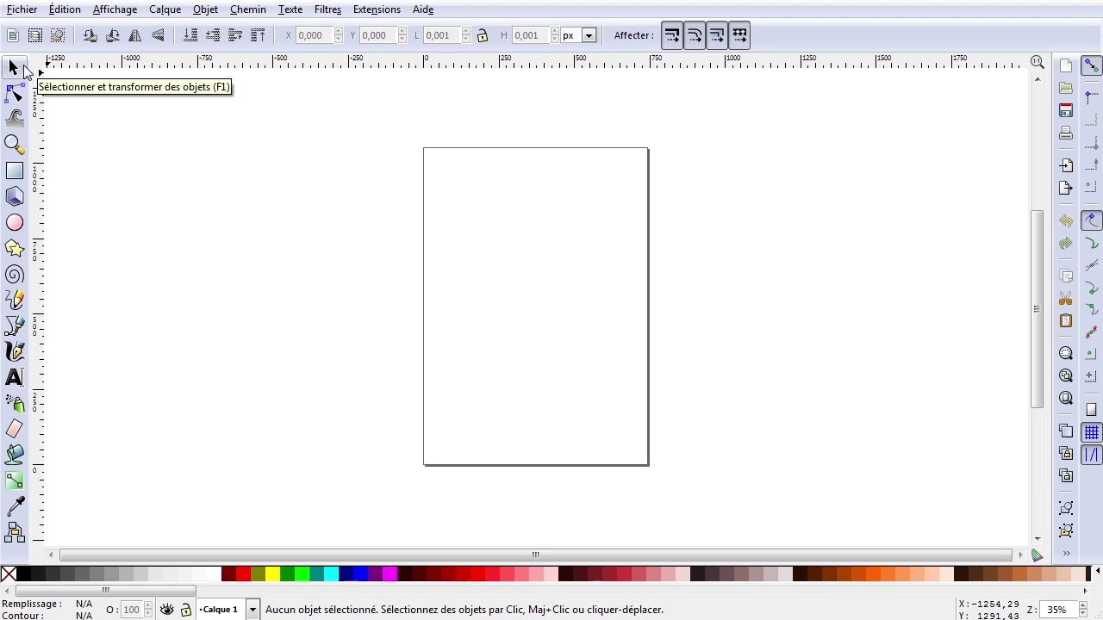
key(F2)
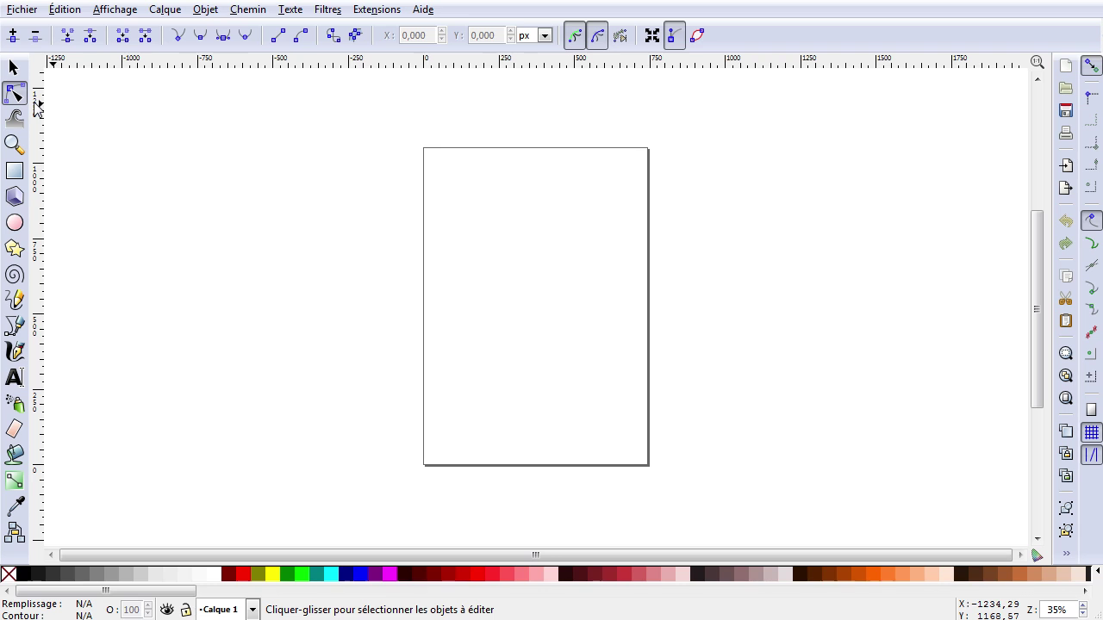
key(space)
key(space)
key(space)
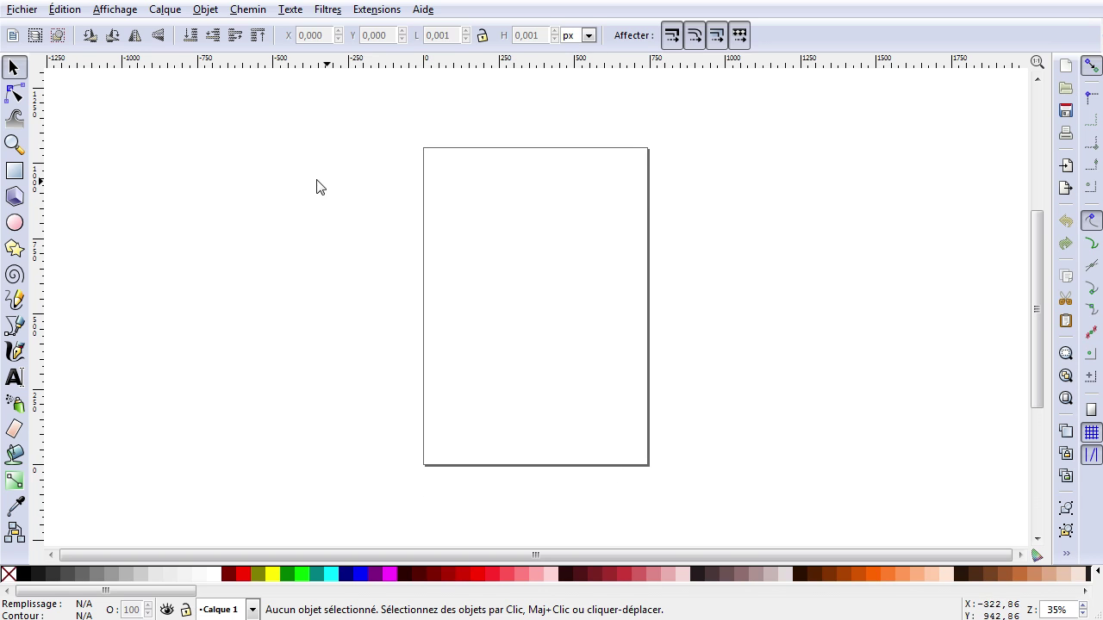
Step: Bring up the document properties and place their window fully within view
click(26, 12)
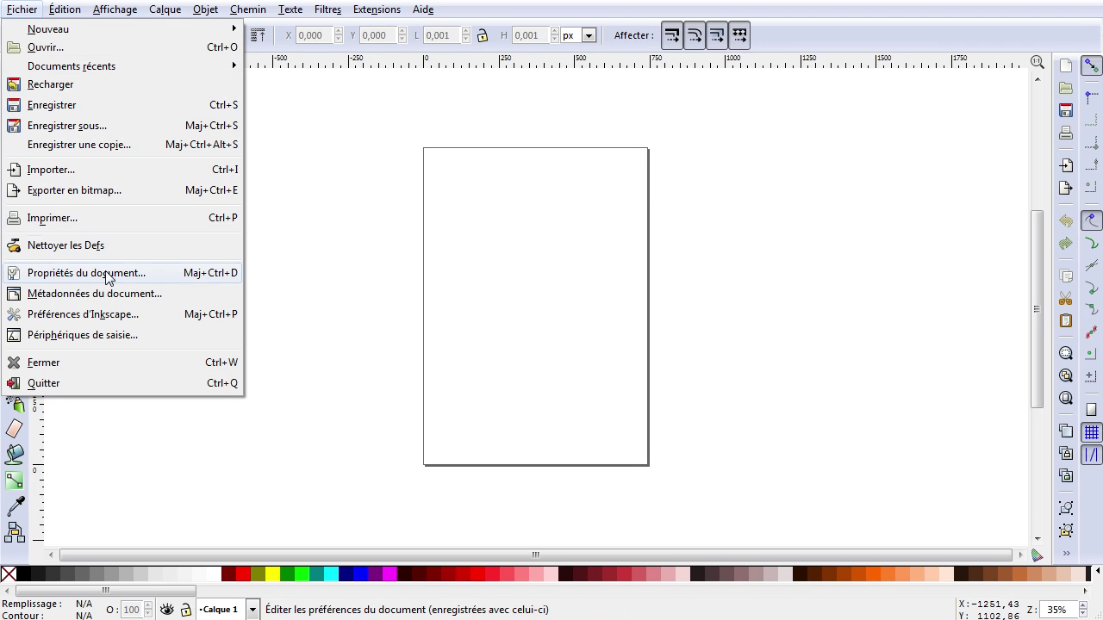
click(111, 274)
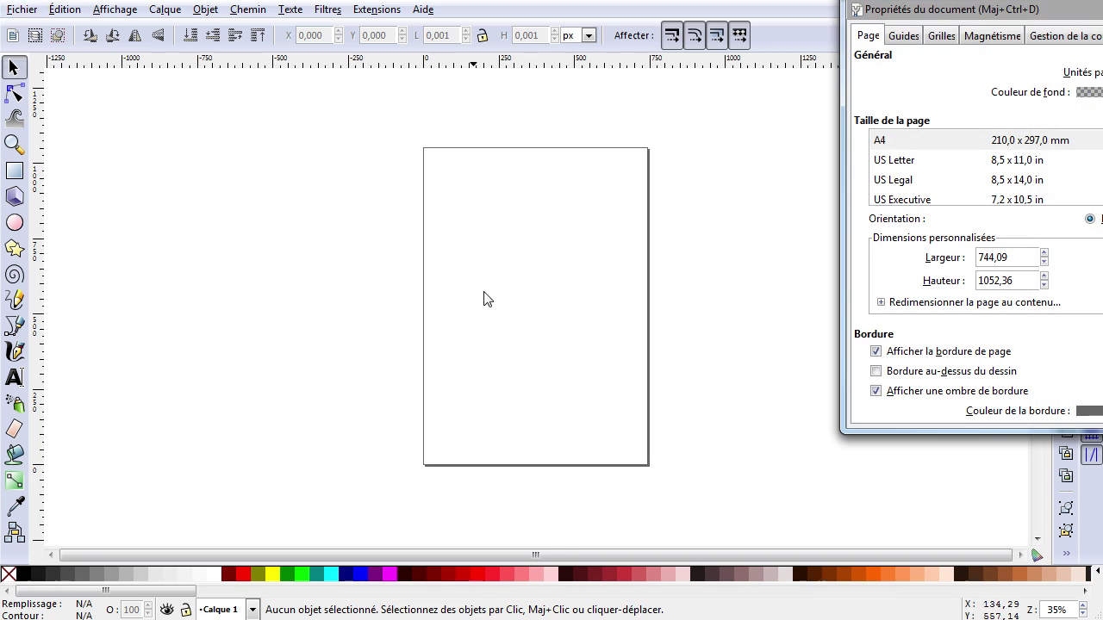
drag(947, 7, 744, 90)
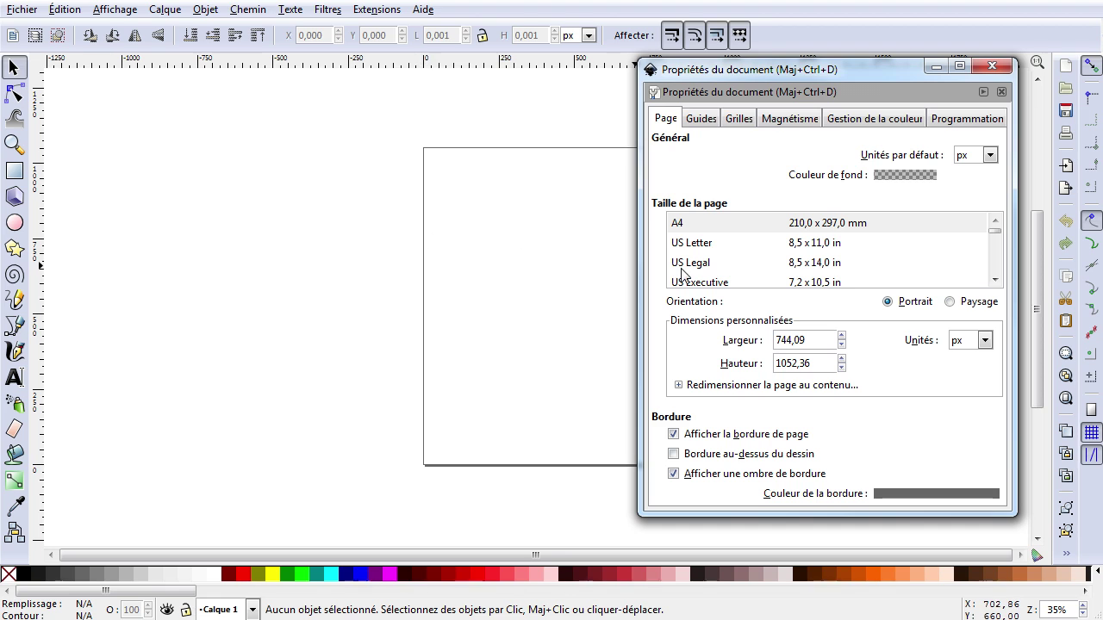
Step: Try preset page sizes such as US Letter, US Legal and US Executive, and return the page to A4
click(681, 246)
click(693, 264)
click(700, 282)
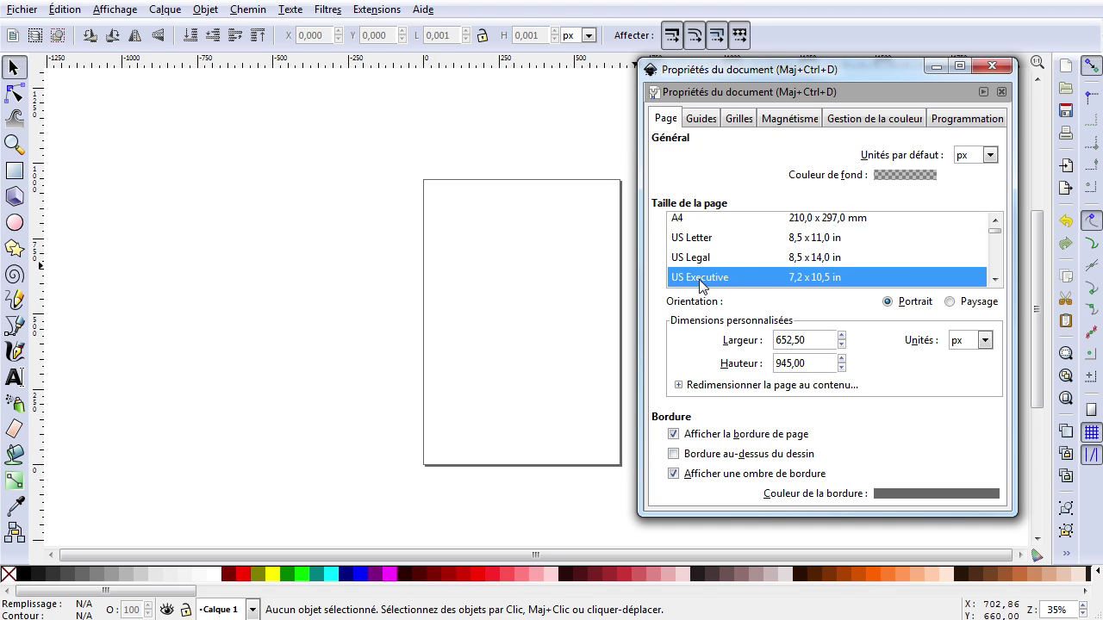
drag(997, 242, 955, 207)
click(903, 245)
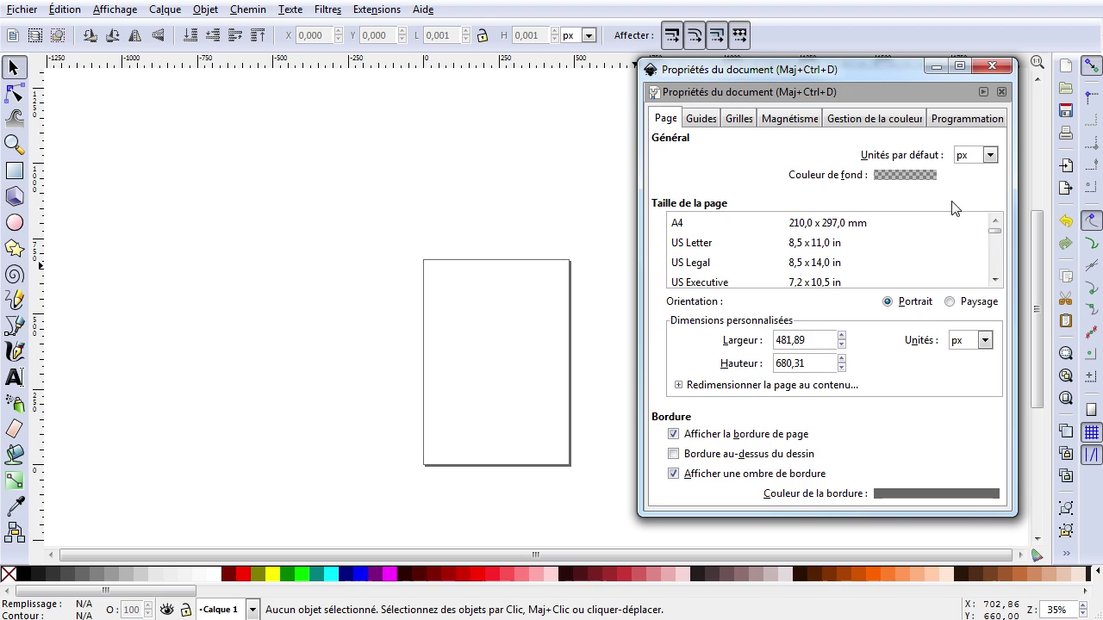
click(677, 223)
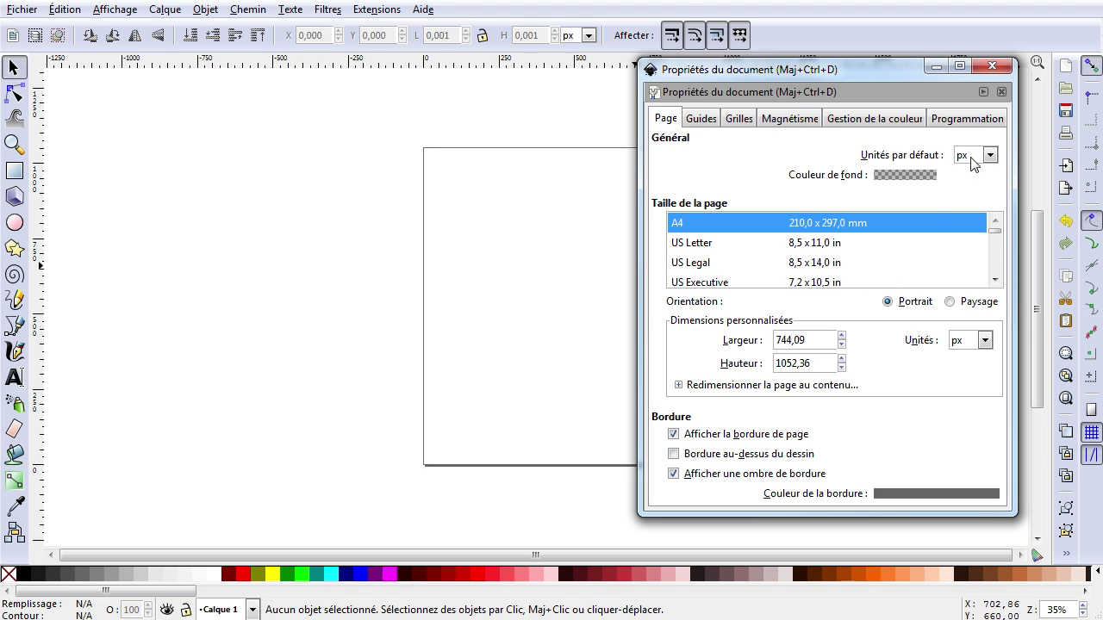
Step: Set a custom page size of 800 px wide by 600 px high
click(821, 341)
key(End)
key(BackSpace)
key(BackSpace)
key(BackSpace)
key(BackSpace)
key(BackSpace)
key(BackSpace)
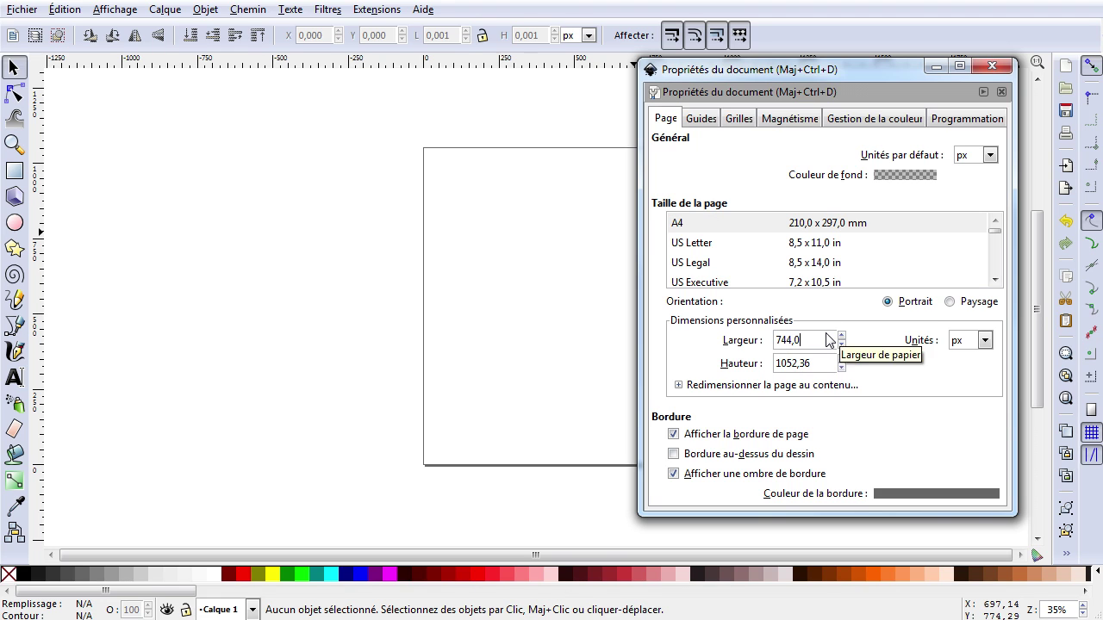
text(800)
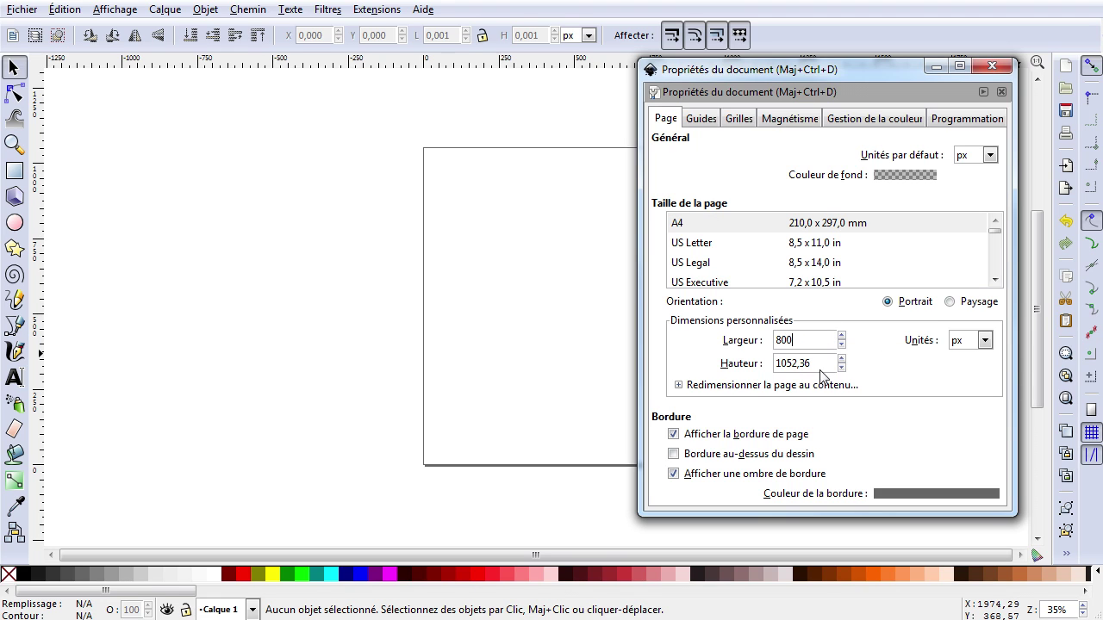
drag(819, 365, 747, 373)
drag(827, 366, 744, 368)
text(600)
click(823, 342)
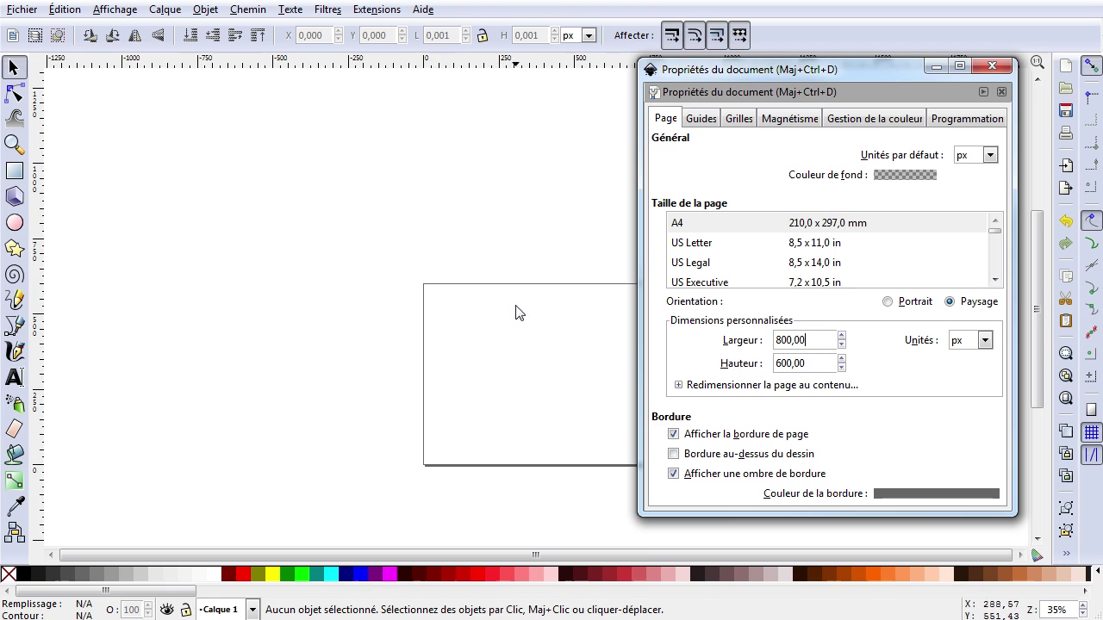
Step: Turn off the page's border shadow and the page border, and close the document properties
drag(782, 69, 847, 73)
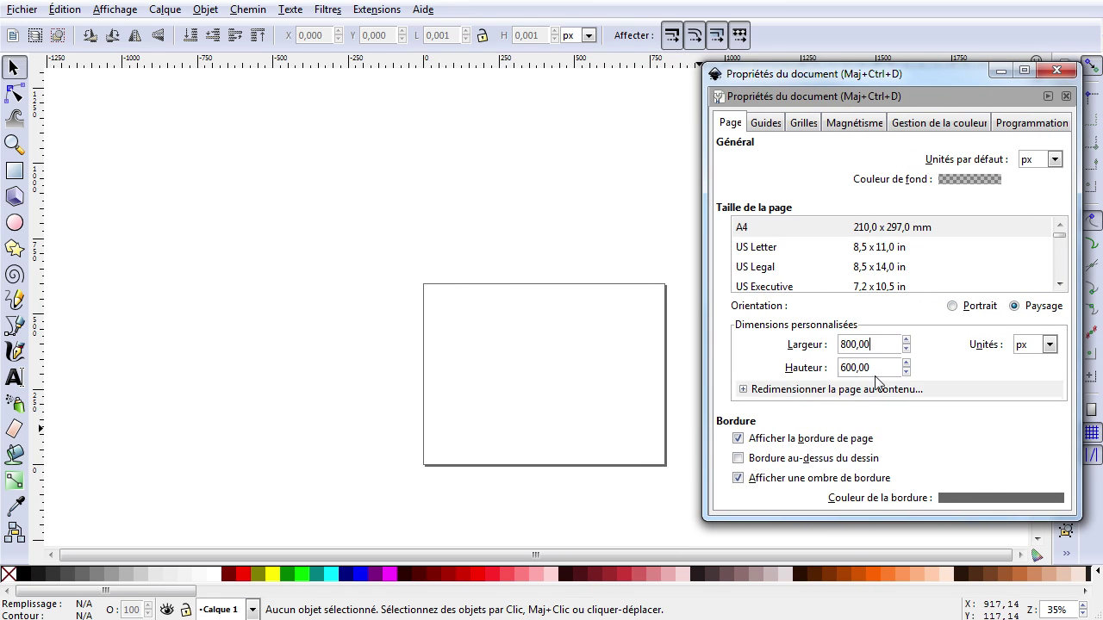
click(736, 479)
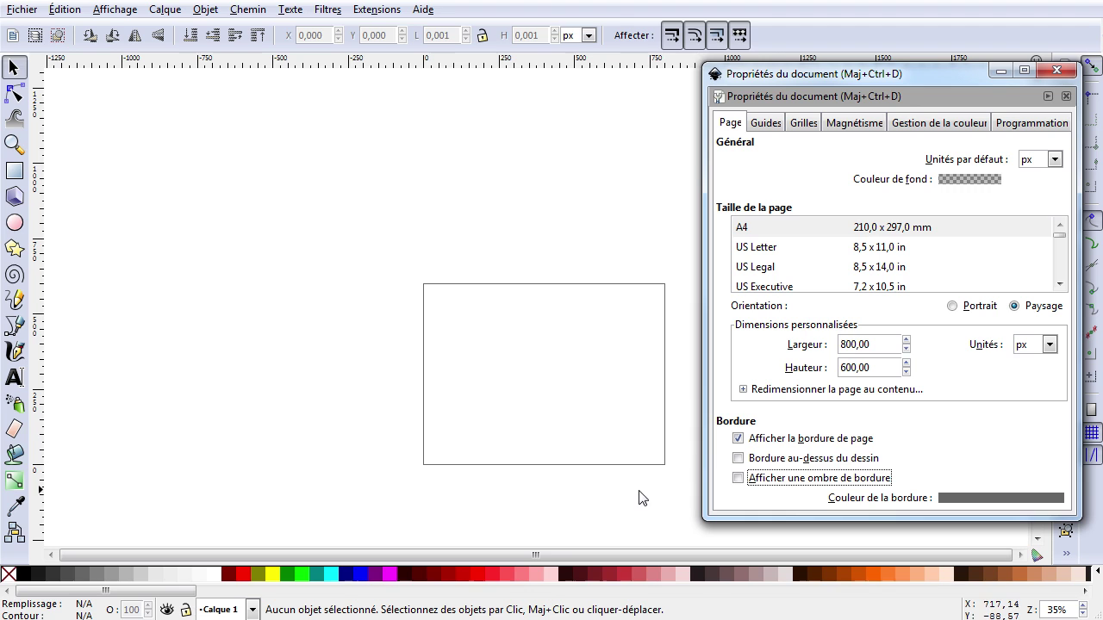
click(737, 440)
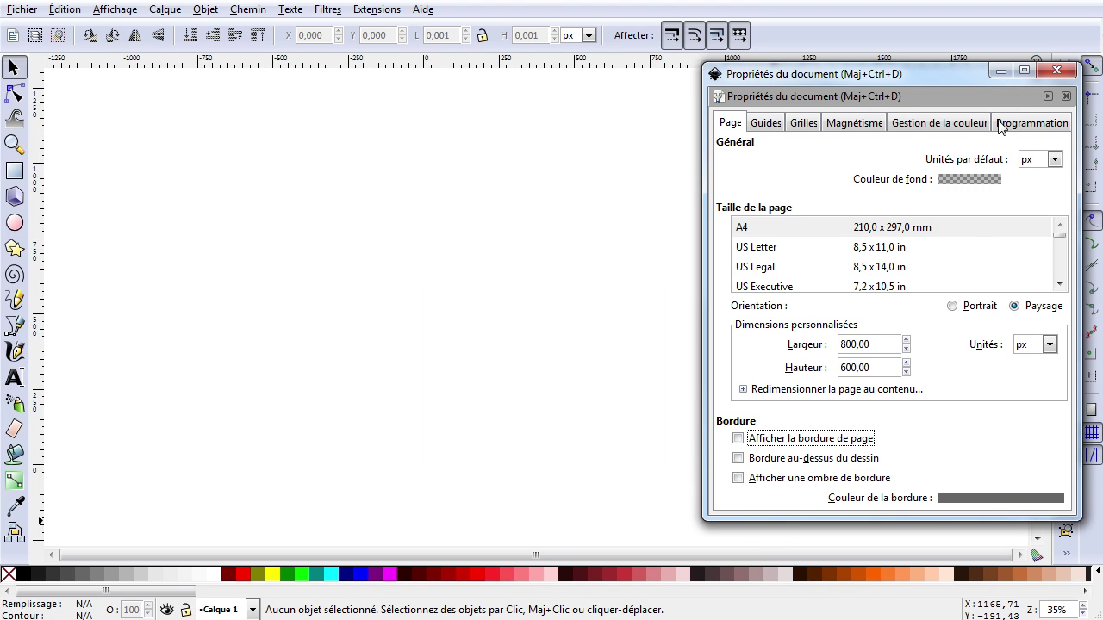
click(1056, 71)
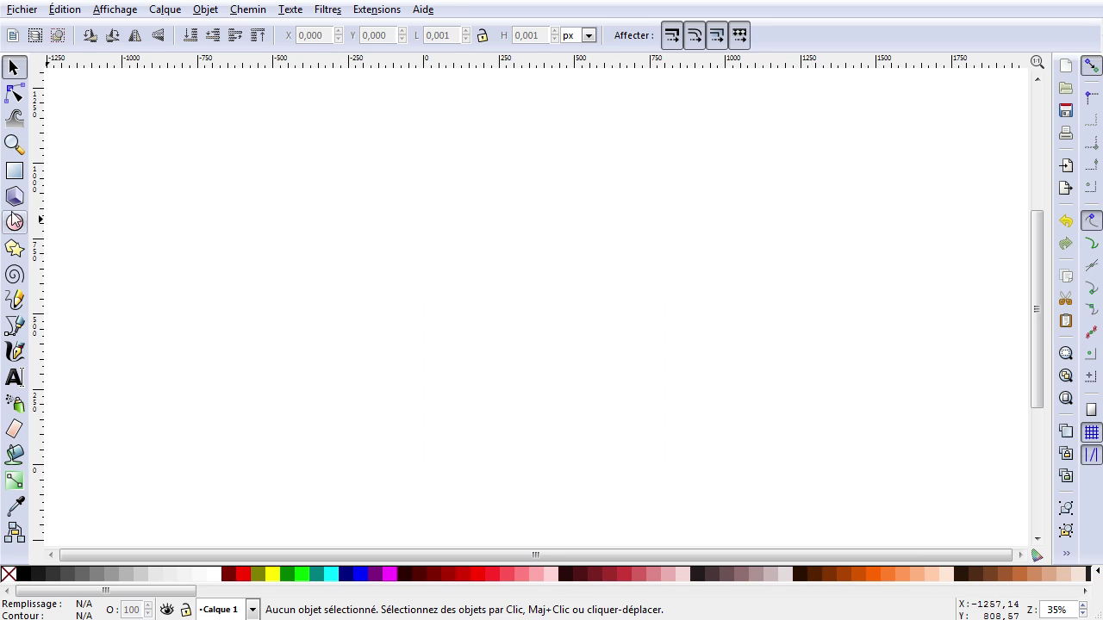
Step: Draw a green rectangle on the canvas and resize it from opposite corners to about 880 × 783 px
click(14, 172)
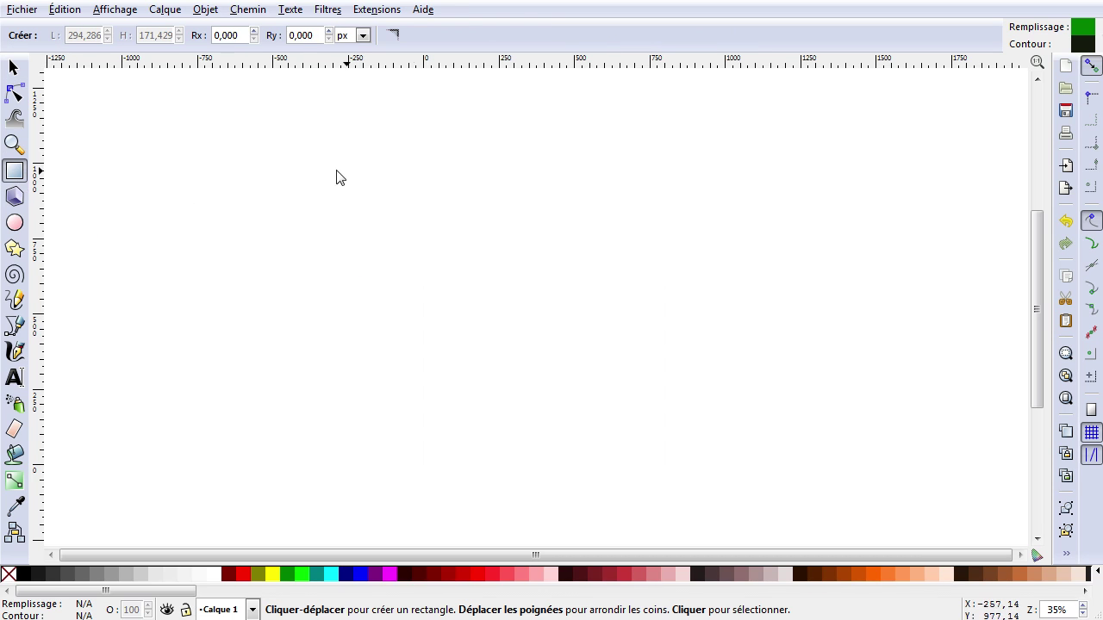
drag(236, 135, 475, 315)
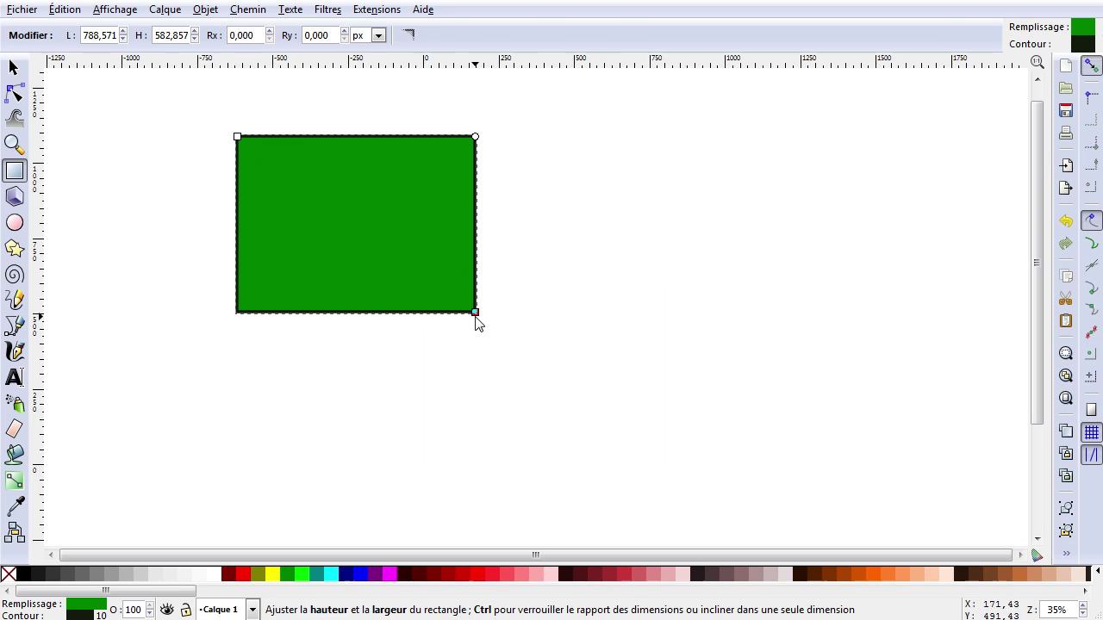
drag(478, 318, 557, 402)
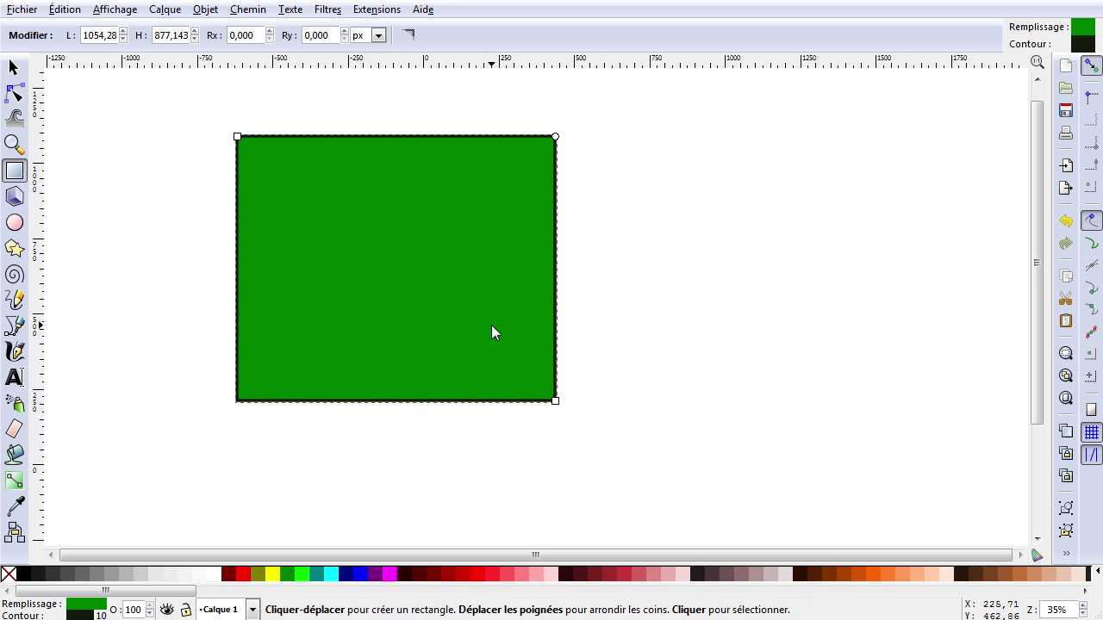
drag(241, 144, 290, 165)
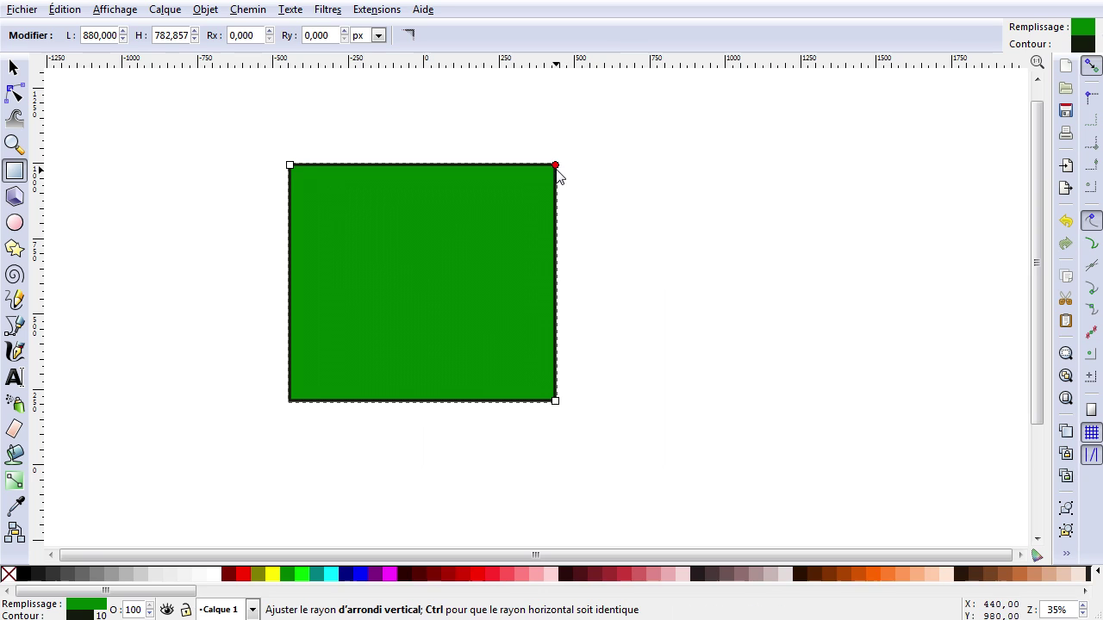
Step: Round the rectangle's corners with a vertical radius of about 109 px and a horizontal radius, and reset both radii to 0
drag(558, 171, 559, 203)
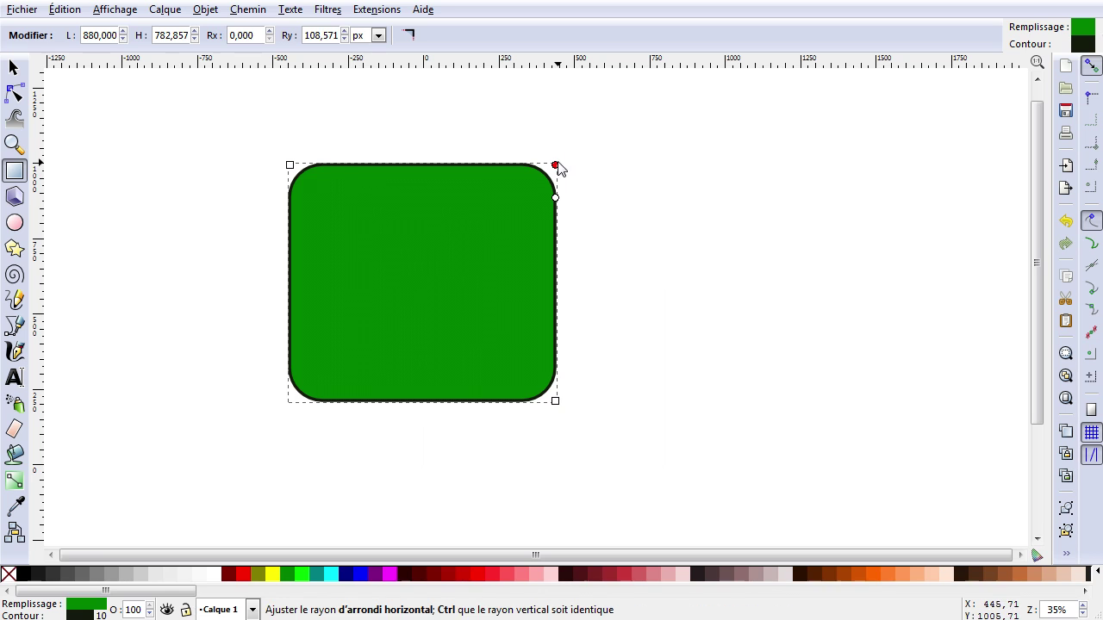
drag(557, 169, 424, 169)
drag(555, 200, 560, 157)
drag(427, 163, 603, 162)
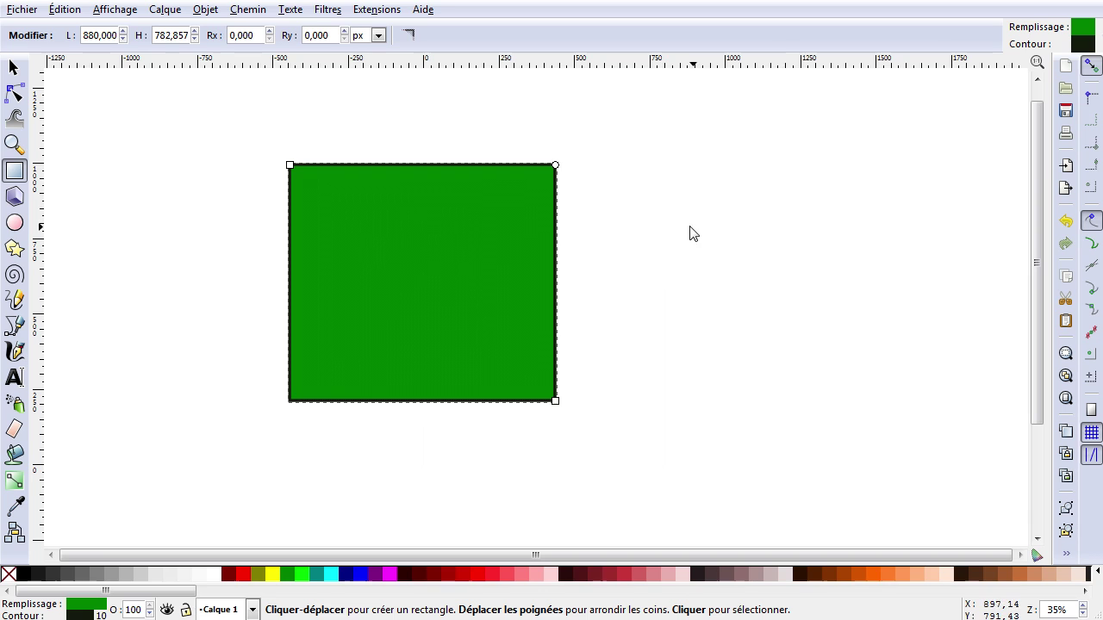
Step: Scale the rectangle with the selection tool to about 1104 × 693 px and move it to about X -228, Y 275 px
click(13, 67)
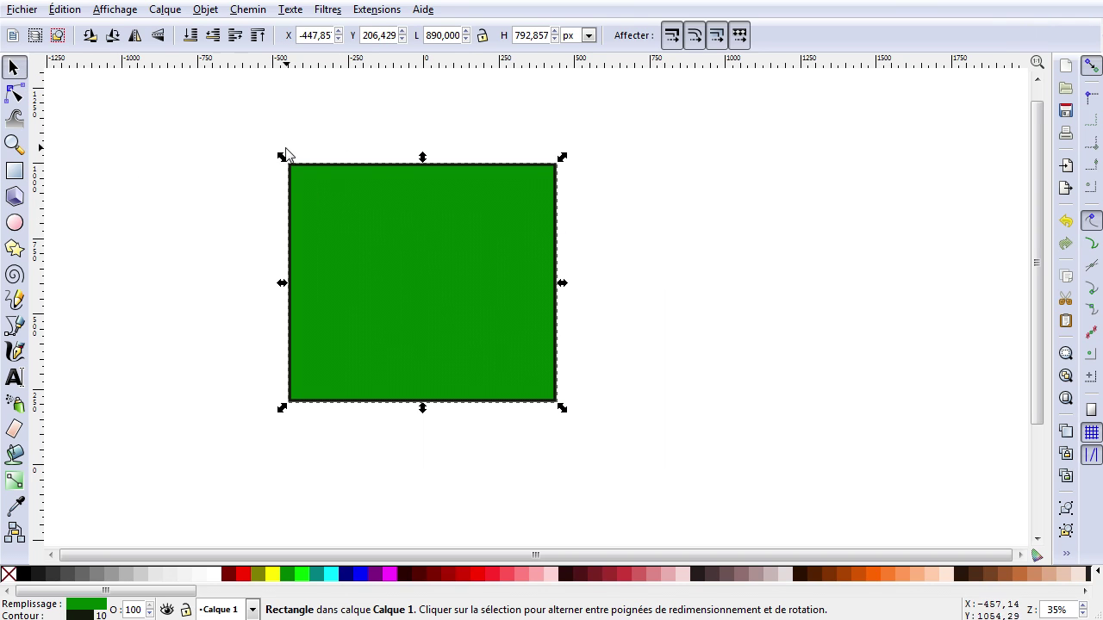
drag(564, 160, 627, 188)
click(669, 189)
drag(482, 327, 578, 294)
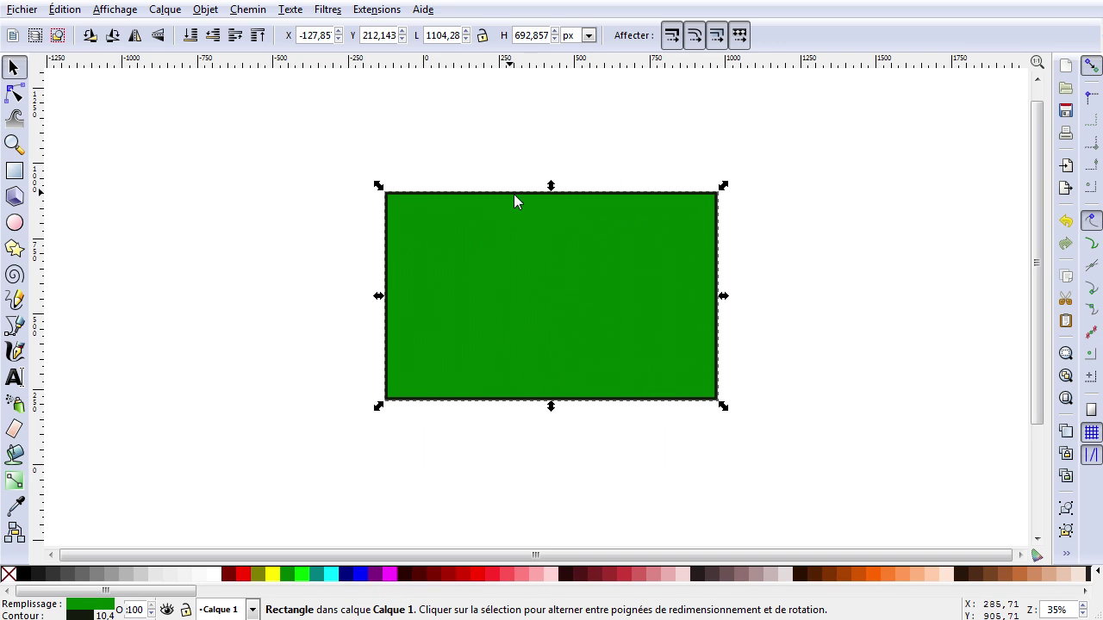
drag(386, 209, 356, 190)
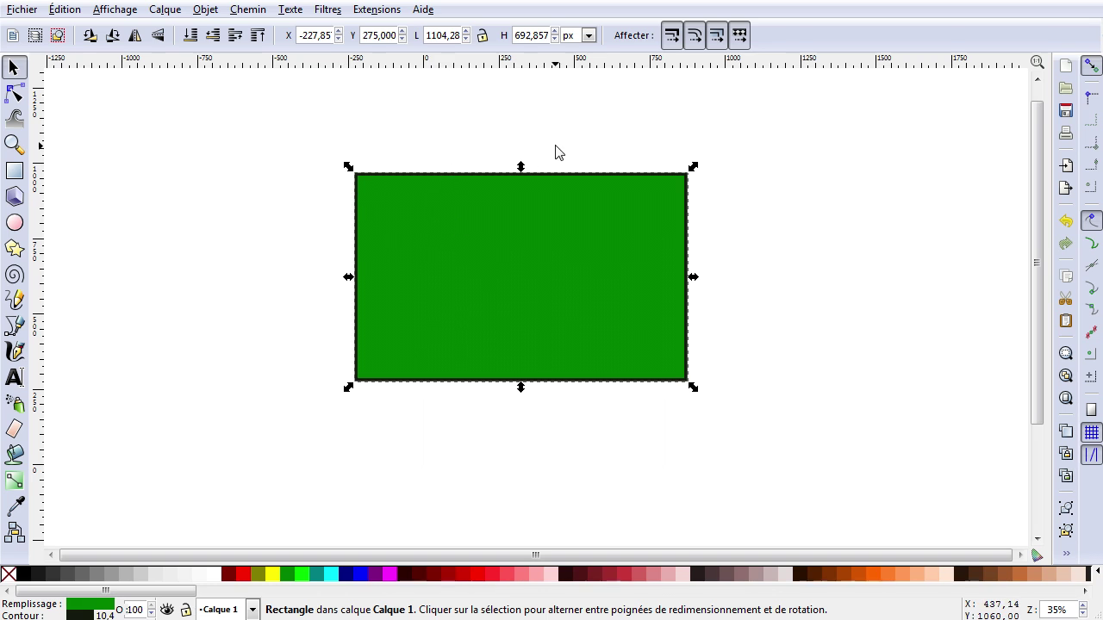
Step: Adjust the rectangle's height and width by its side handles to about 1099 × 664 px
drag(520, 166, 525, 130)
click(517, 212)
mouse_move(522, 170)
mouse_down()
mouse_move(520, 134)
mouse_move(524, 182)
mouse_up()
mouse_move(697, 285)
mouse_down()
mouse_move(736, 287)
mouse_move(691, 286)
mouse_up()
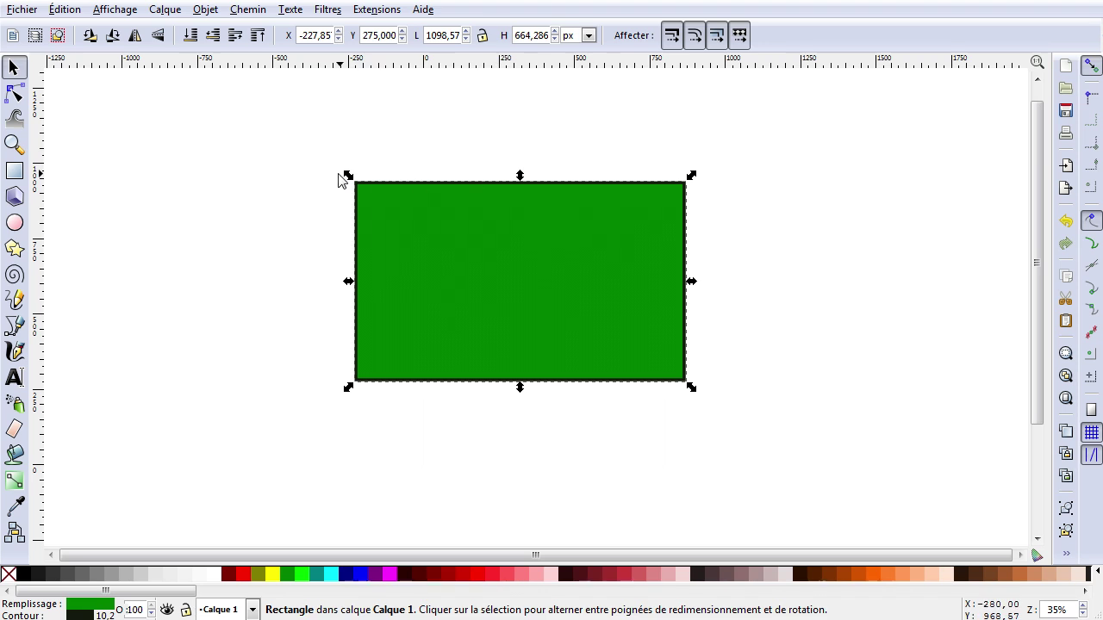
Step: Switch the rectangle to its rotation handles and rotate it slightly about its centre
click(552, 250)
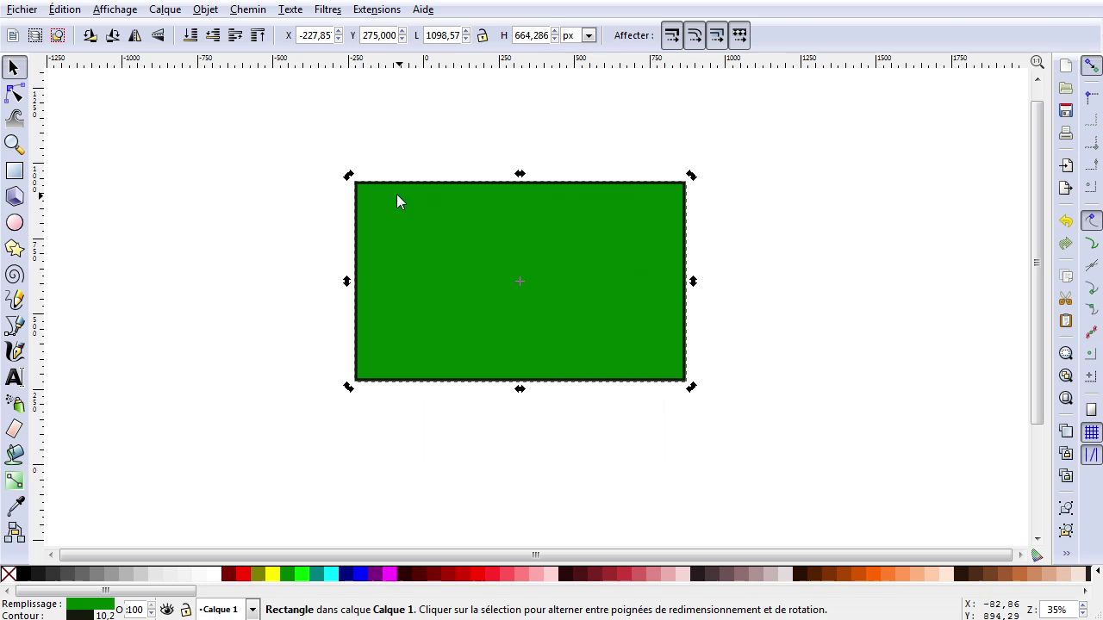
mouse_move(693, 178)
mouse_down()
mouse_move(711, 266)
mouse_move(699, 175)
mouse_move(652, 142)
mouse_move(700, 198)
mouse_move(691, 180)
mouse_up()
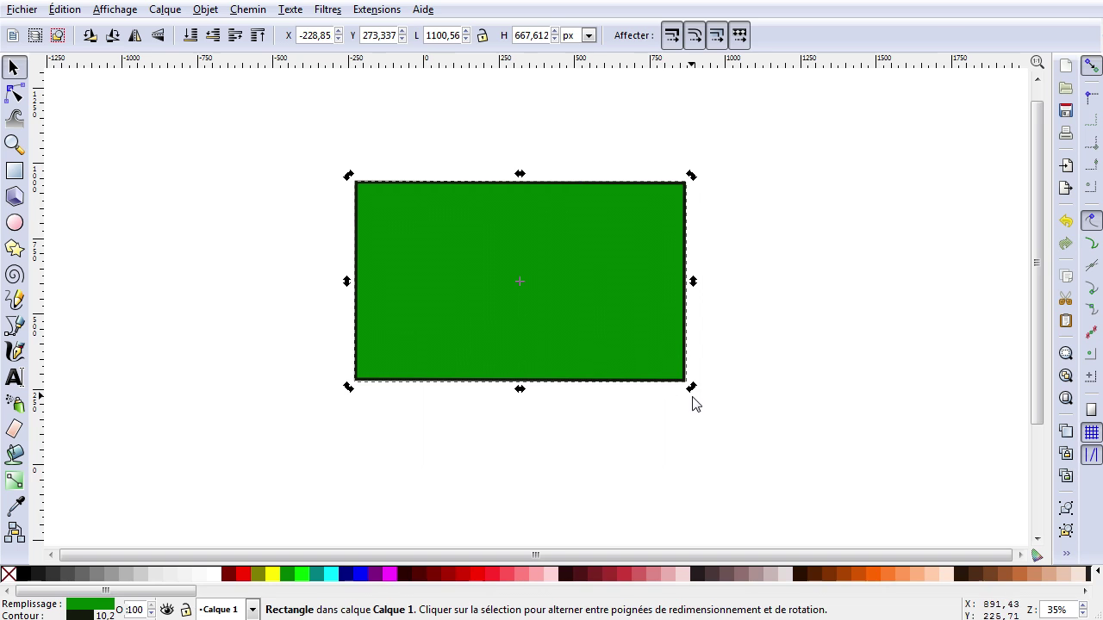
mouse_move(694, 392)
mouse_down()
mouse_move(675, 416)
mouse_move(701, 393)
mouse_move(680, 381)
mouse_up()
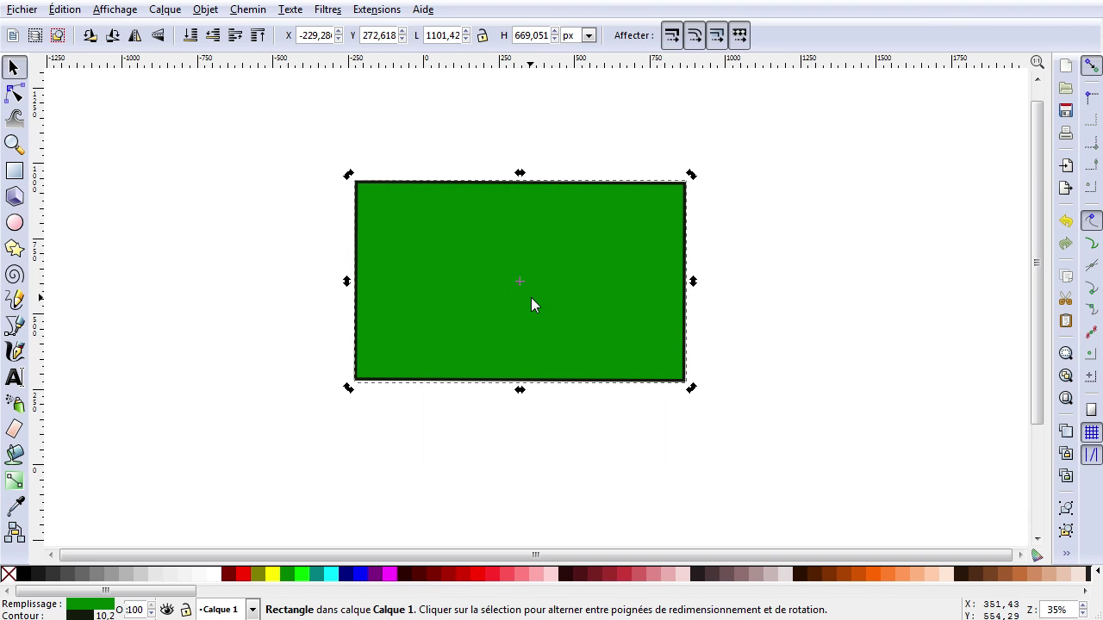
Step: Move the rotation centre to the rectangle's upper-right corner and rotate the rectangle about it
drag(518, 283, 699, 179)
click(665, 201)
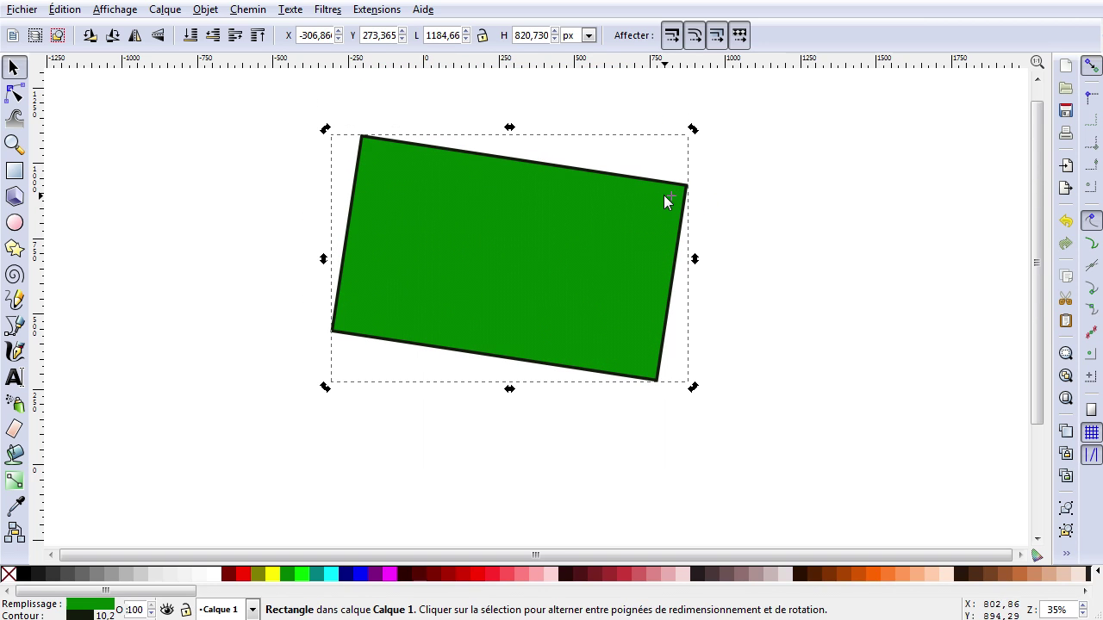
click(694, 143)
Step: Move the rotation centre outside the rectangle, rotate the rectangle back to nearly level and return the centre to near its middle
click(674, 211)
click(669, 208)
drag(672, 202, 741, 200)
drag(693, 129, 515, 292)
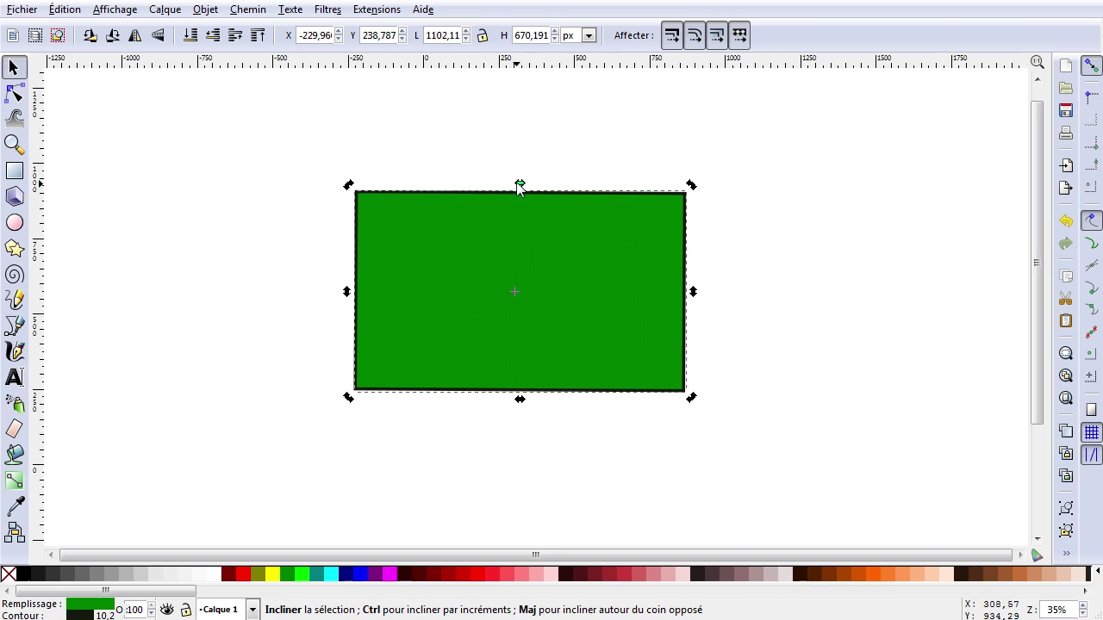
Step: Skew the rectangle slightly vertically and more strongly horizontally into a parallelogram about 1271 × 691 px overall
mouse_move(694, 288)
mouse_down()
mouse_move(695, 266)
mouse_move(695, 301)
mouse_move(696, 289)
mouse_up()
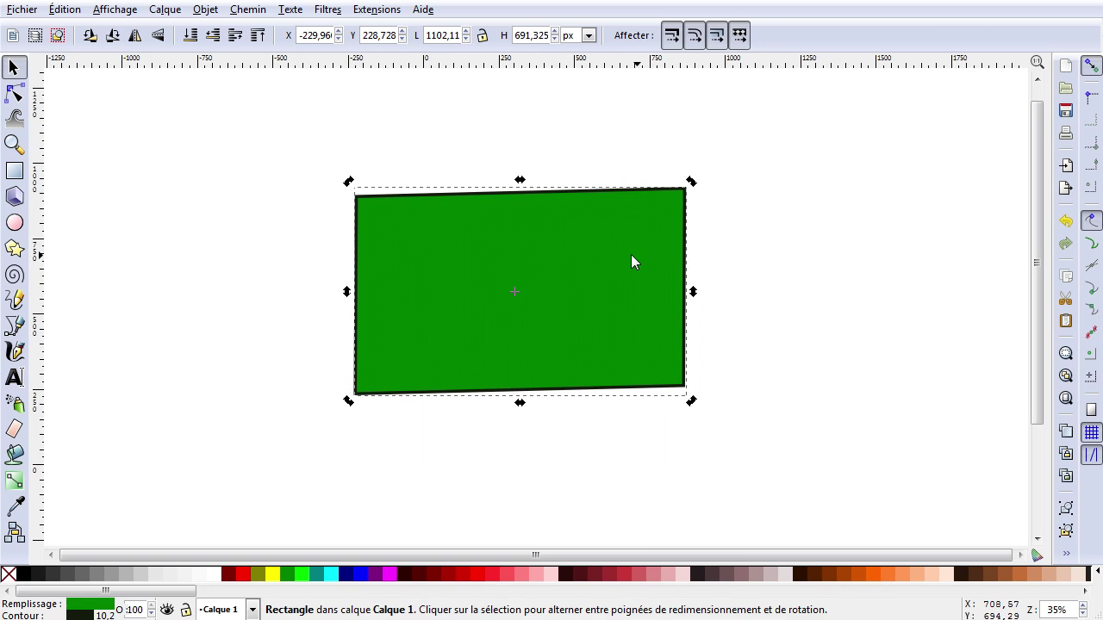
drag(520, 181, 553, 187)
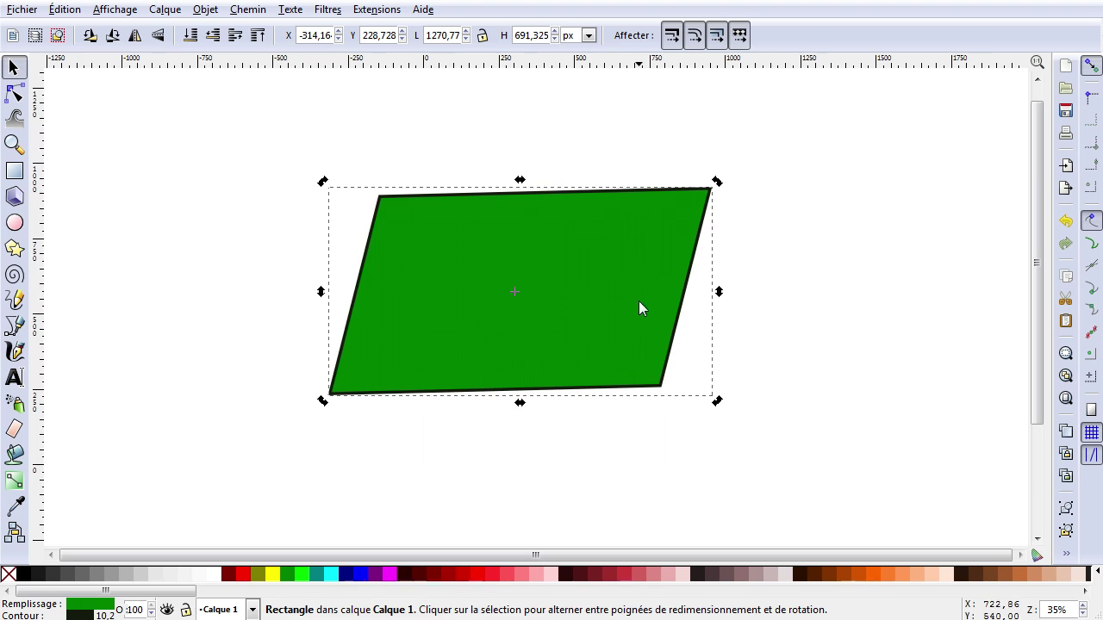
Step: Scale the skewed rectangle to about 1276 × 631 px and move it to about X -466, Y 346 px
click(646, 226)
drag(717, 181, 715, 205)
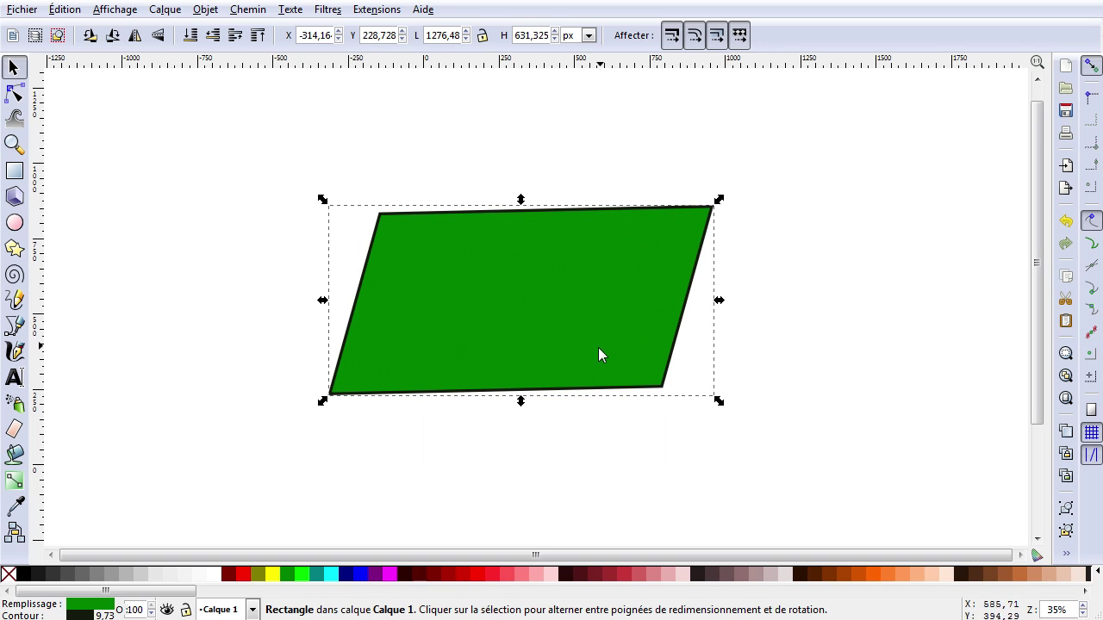
drag(569, 293, 523, 257)
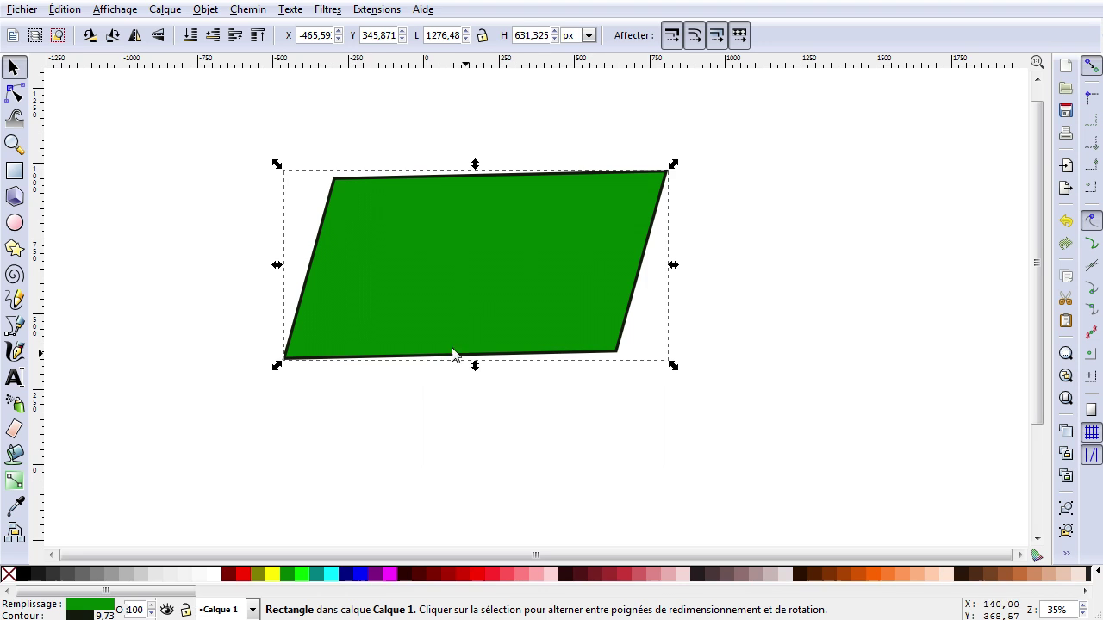
Step: Display the document's layers
click(166, 11)
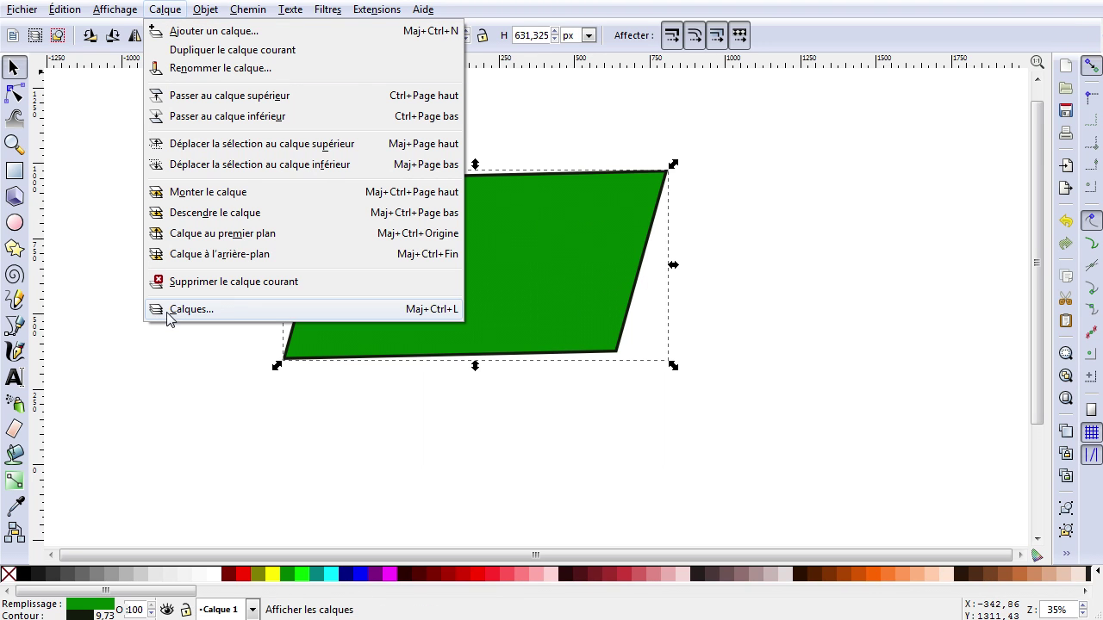
click(201, 311)
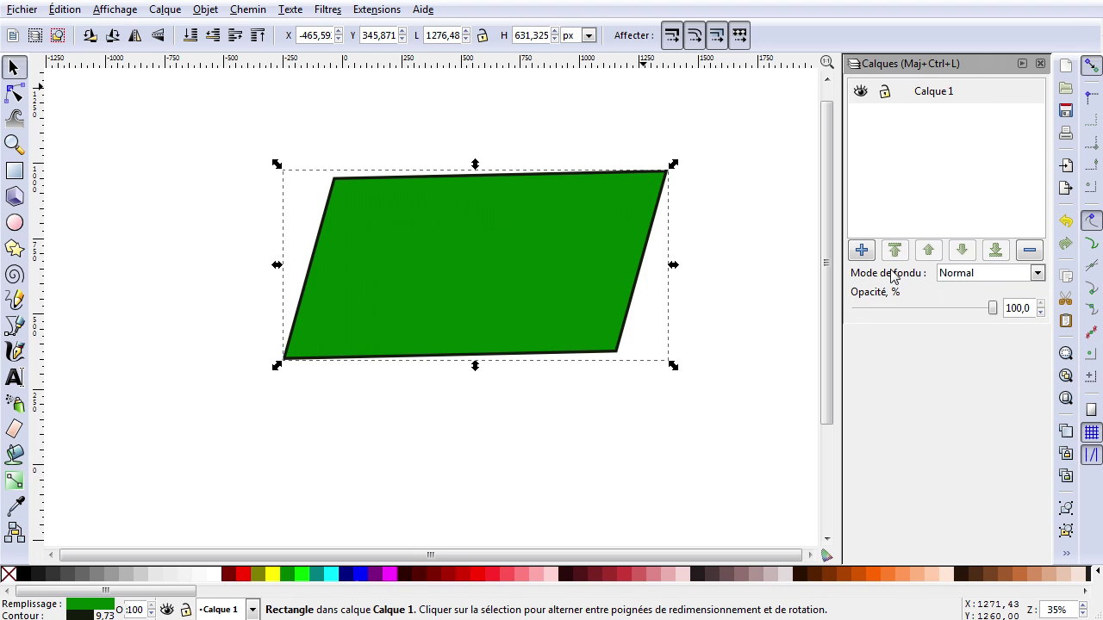
Step: Add a layer named Calque above the current layer and delete it, and do the same once more
click(862, 251)
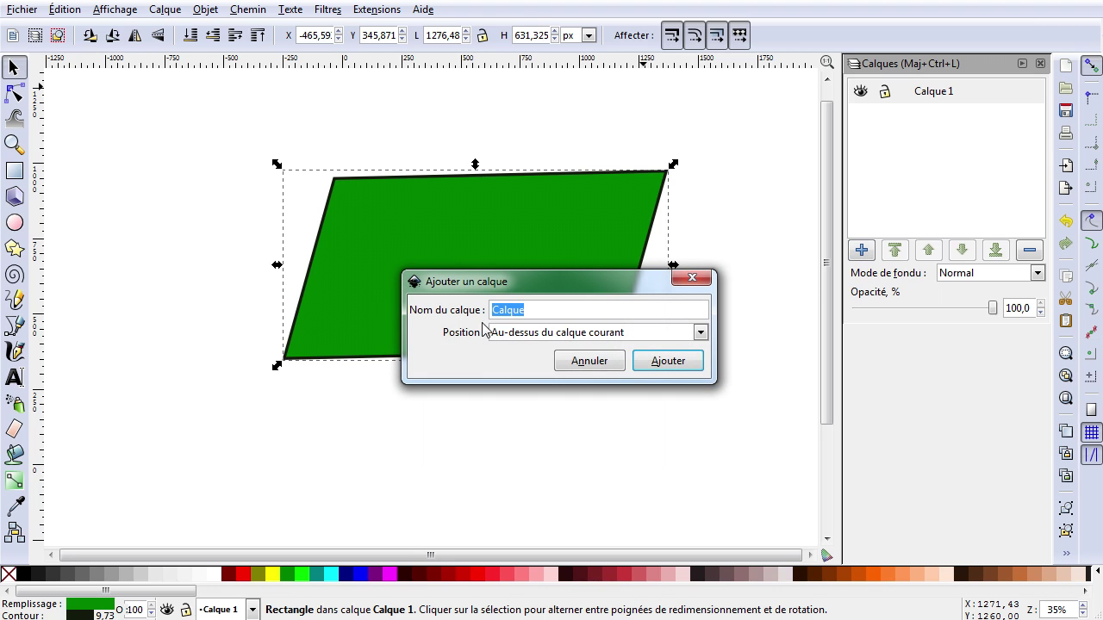
click(698, 362)
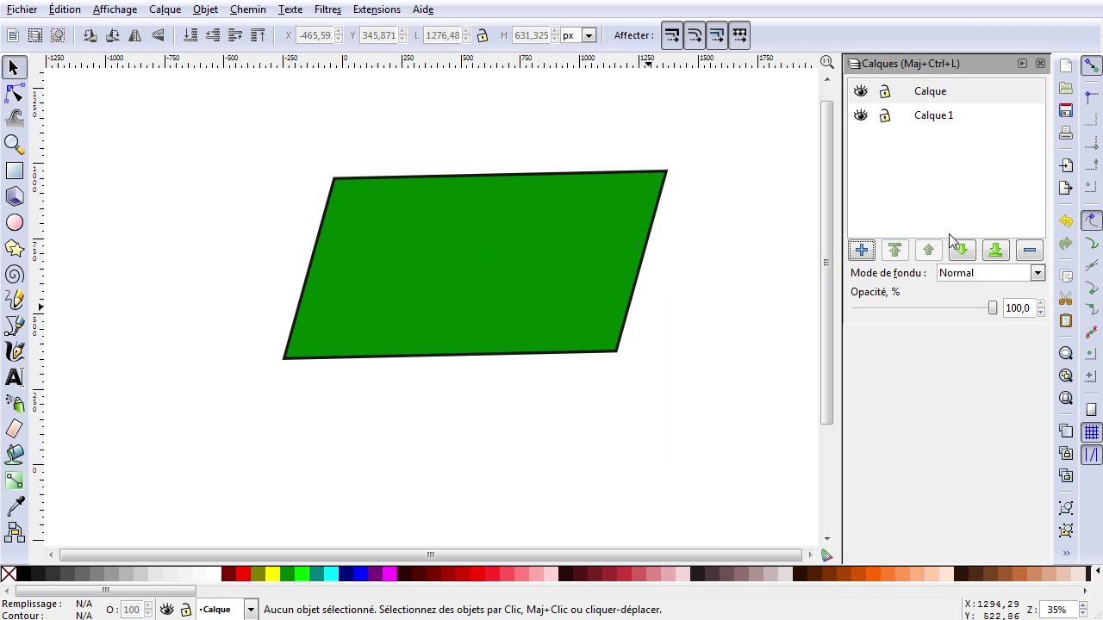
click(945, 99)
click(927, 101)
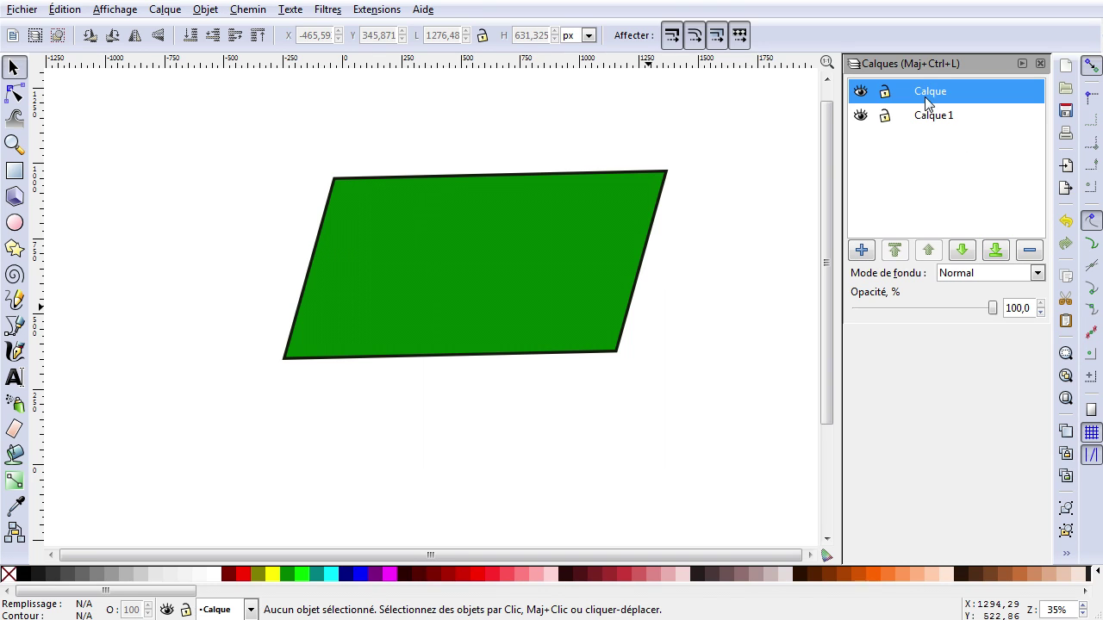
click(1031, 252)
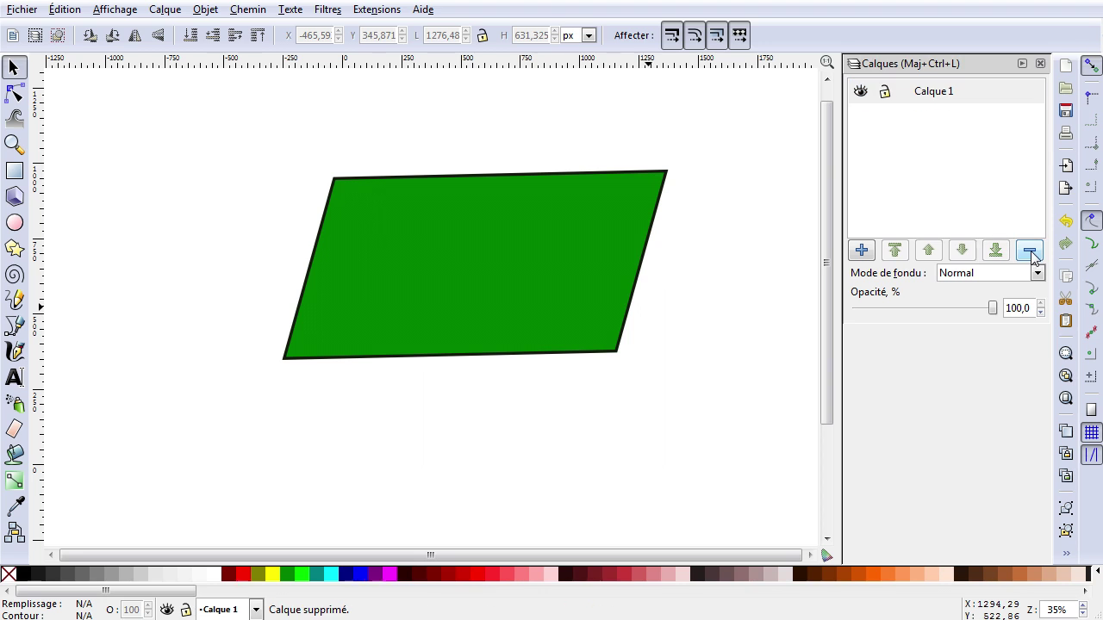
click(861, 251)
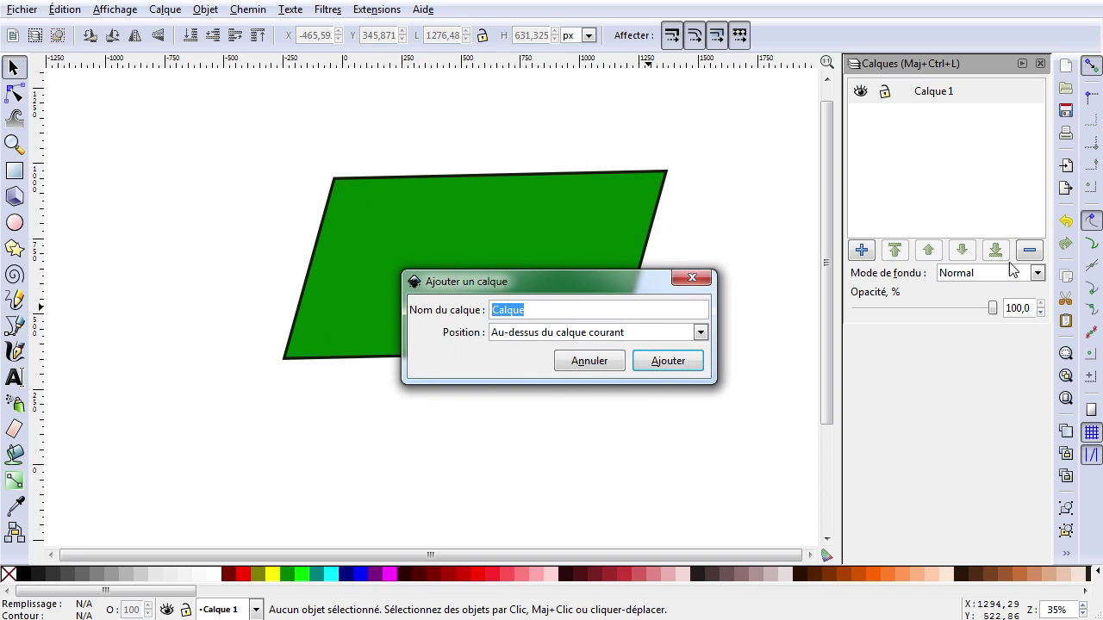
click(693, 363)
click(1030, 252)
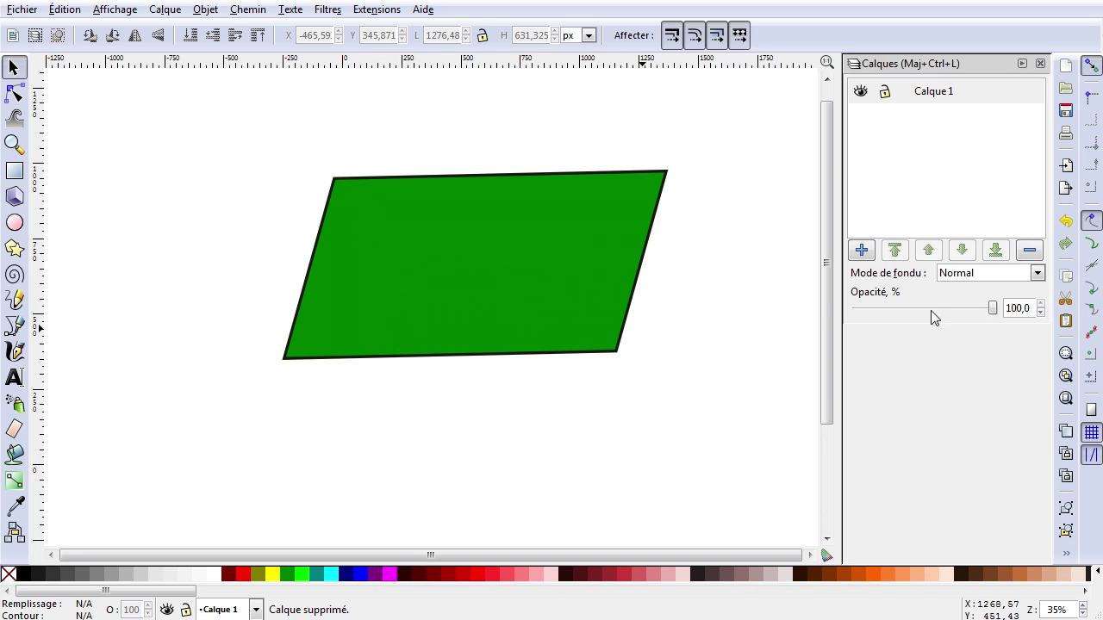
Step: Hide the layer Calque 1 and show it again
click(860, 92)
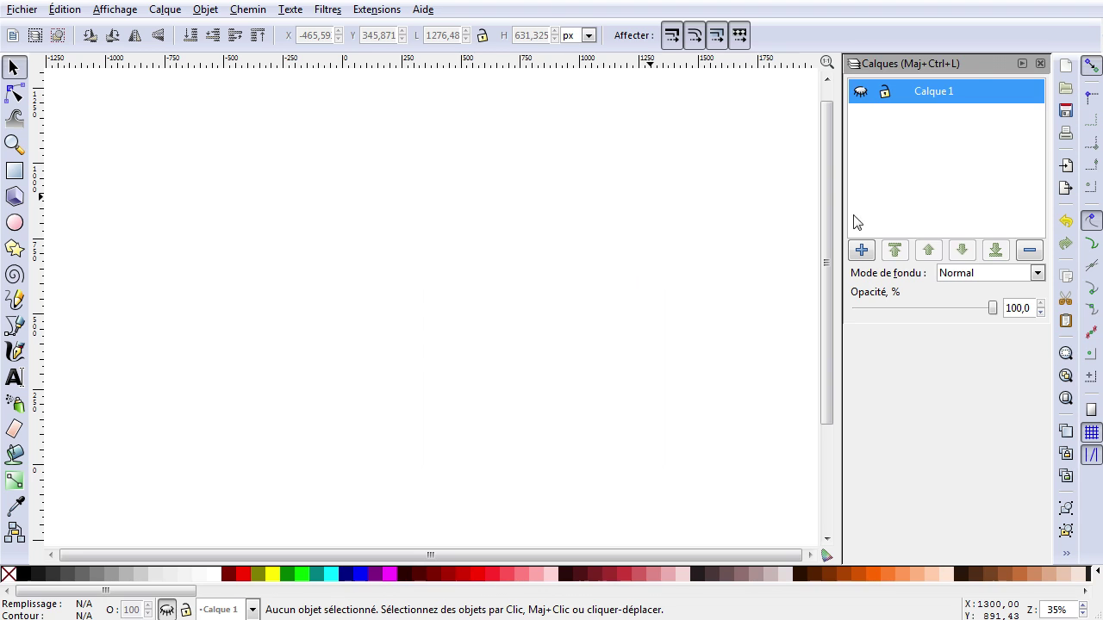
click(860, 92)
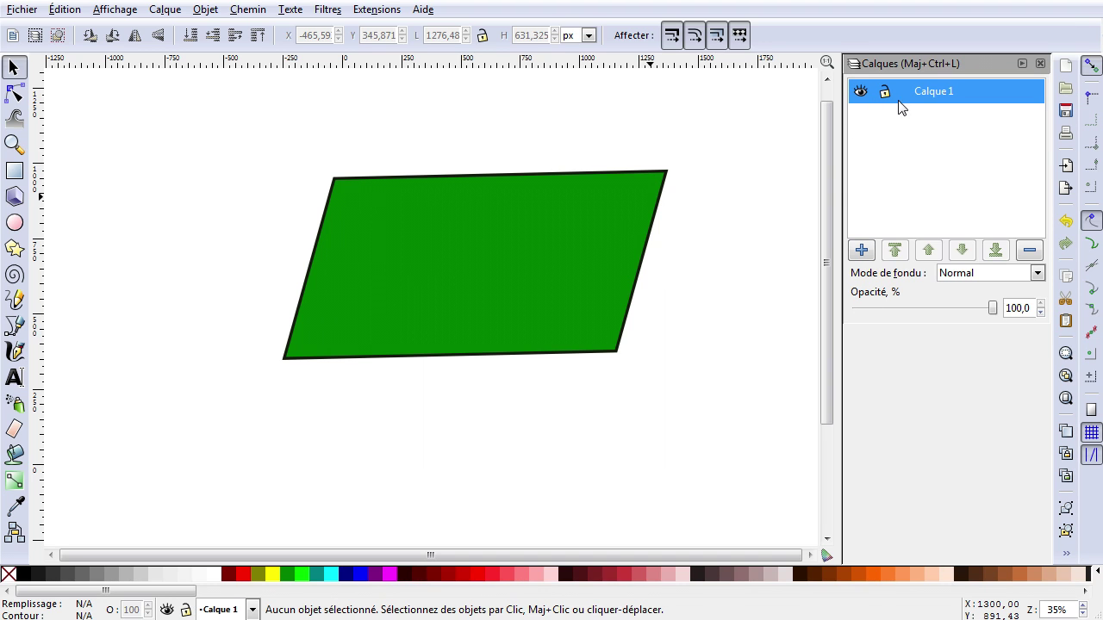
Step: Lock the layer Calque 1, try to move the green shape on it, and unlock the layer
click(886, 93)
click(527, 241)
drag(506, 251, 559, 251)
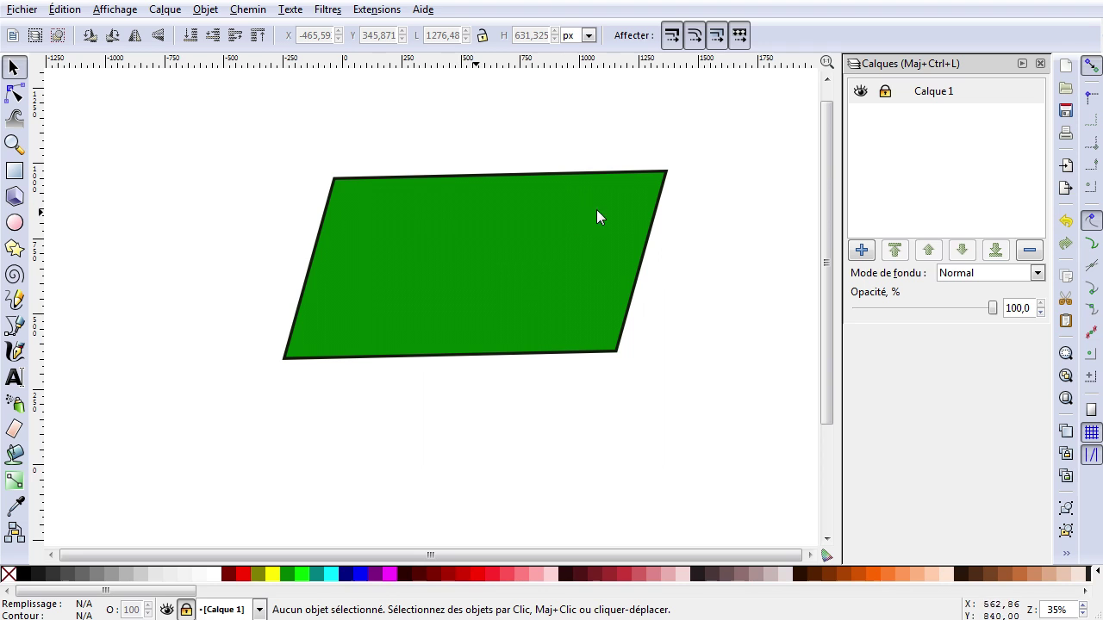
click(884, 93)
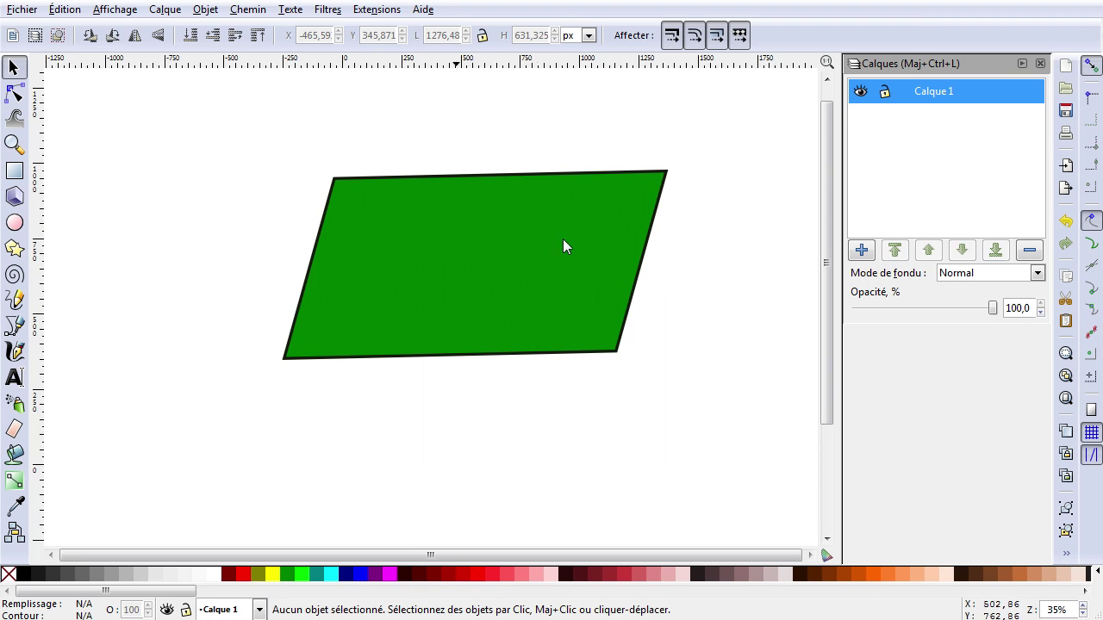
Step: Move the green shape down to about X -460, Y 189 px
click(527, 280)
drag(506, 236, 510, 290)
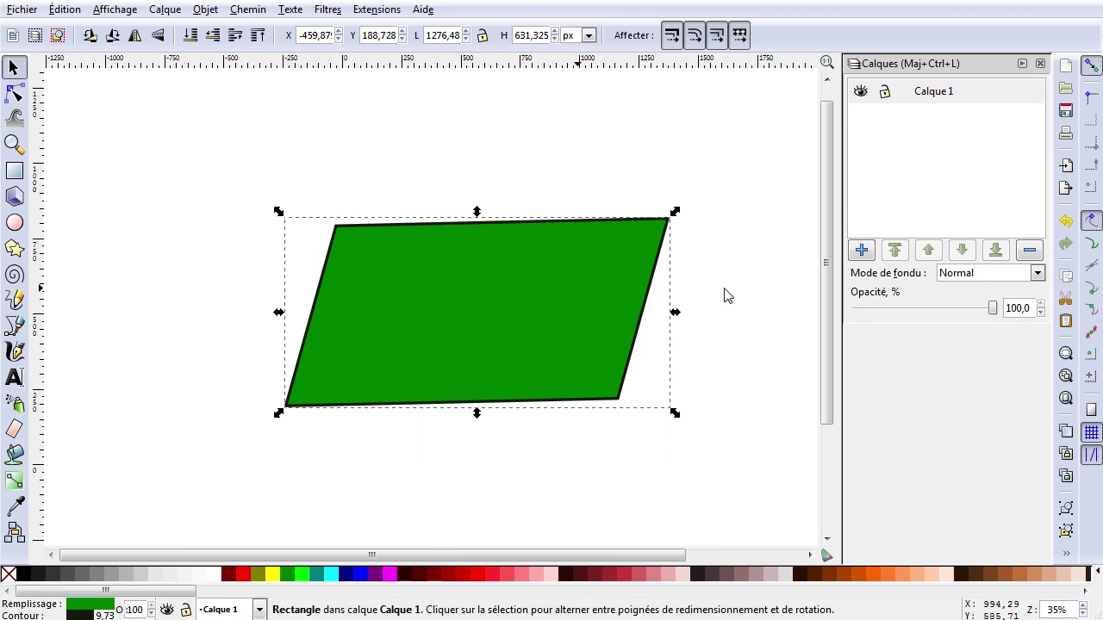
Step: Try out the opacity of the layer Calque 1, returning it to 100 %, and look over its blend modes
double_click(943, 93)
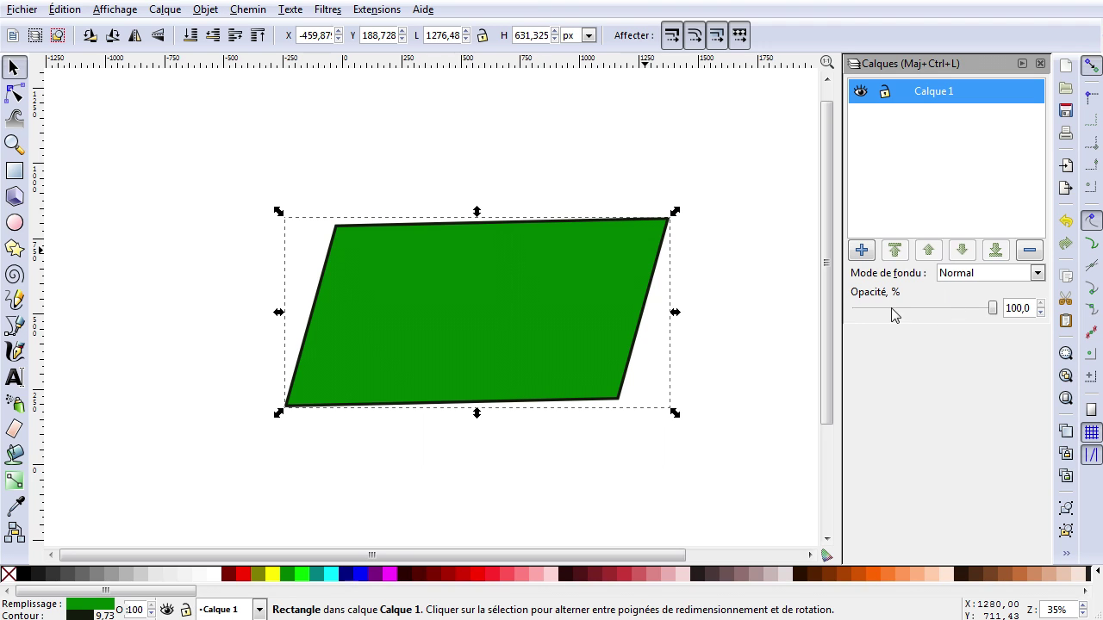
drag(995, 312, 1031, 299)
click(1038, 273)
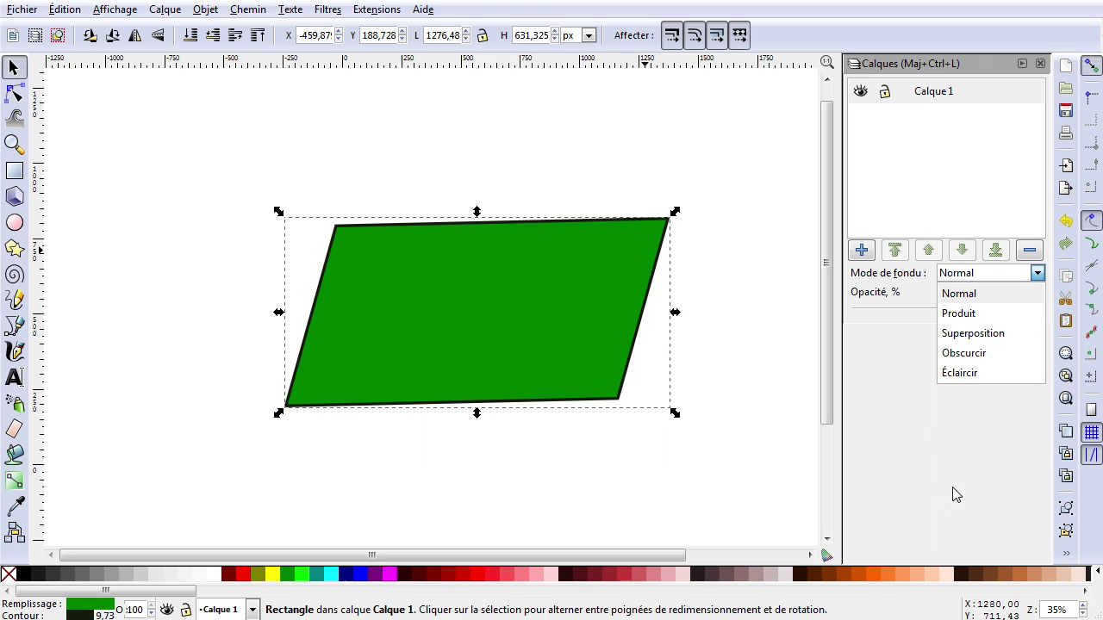
click(878, 397)
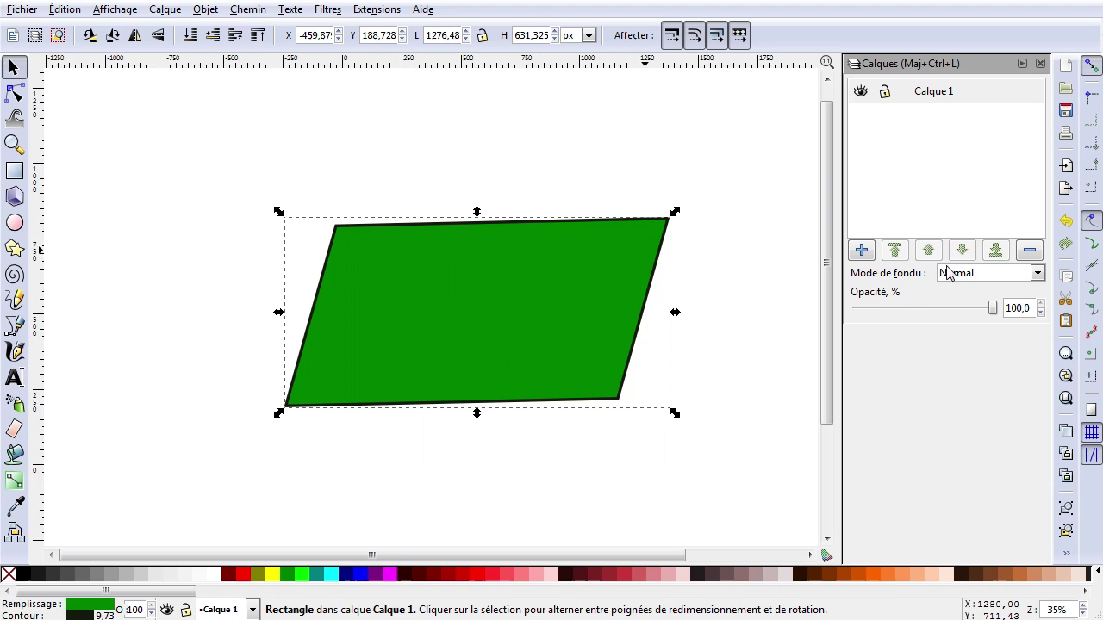
Step: Delete the green shape and draw an ellipse about 804 by 836 px in the middle of the canvas
drag(584, 283, 563, 252)
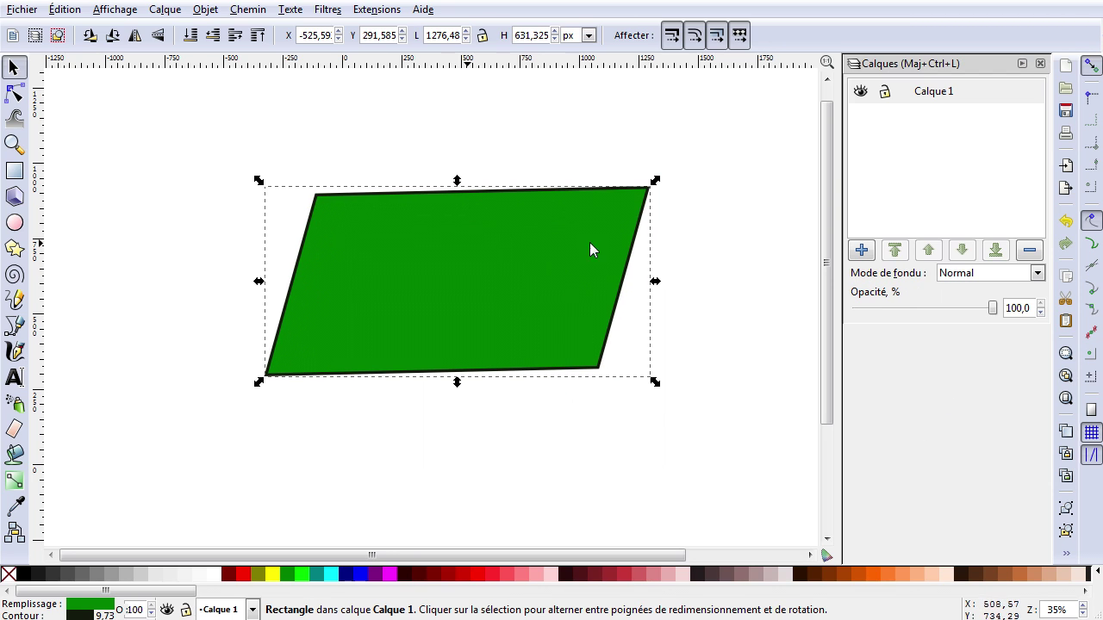
key(Delete)
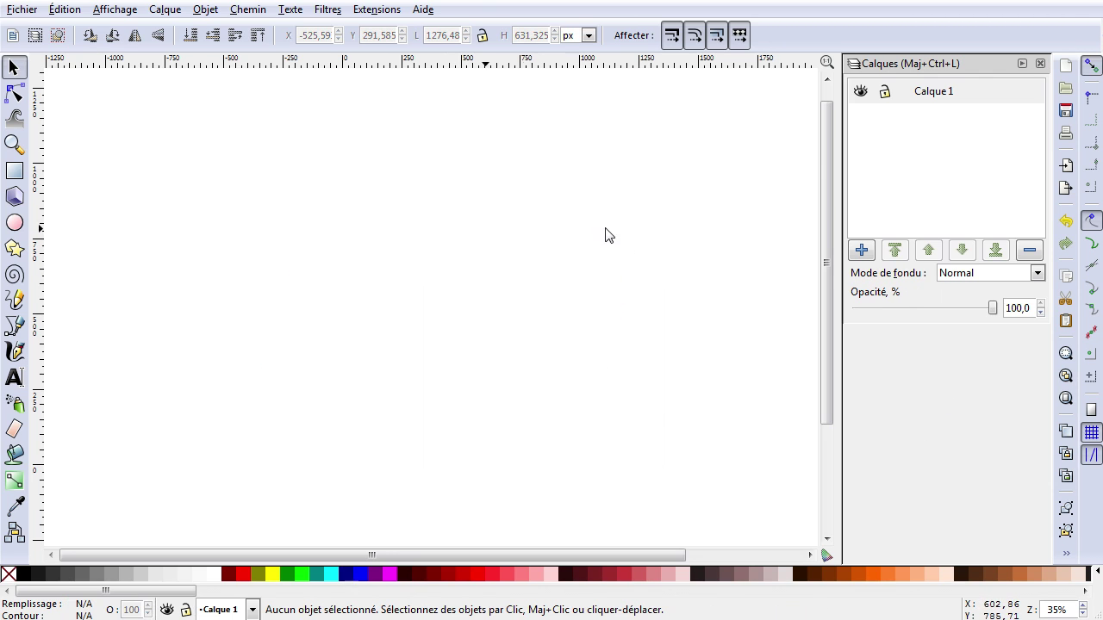
click(15, 224)
drag(297, 176, 540, 429)
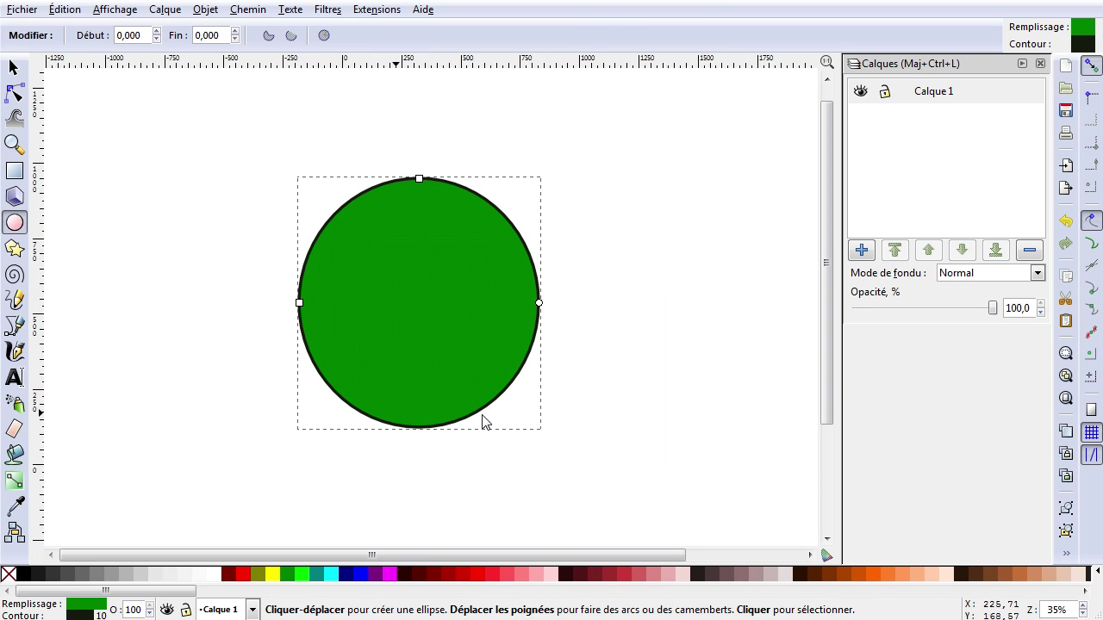
Step: Fill the ellipse with cyan from the palette and give it a dark red contour
click(331, 574)
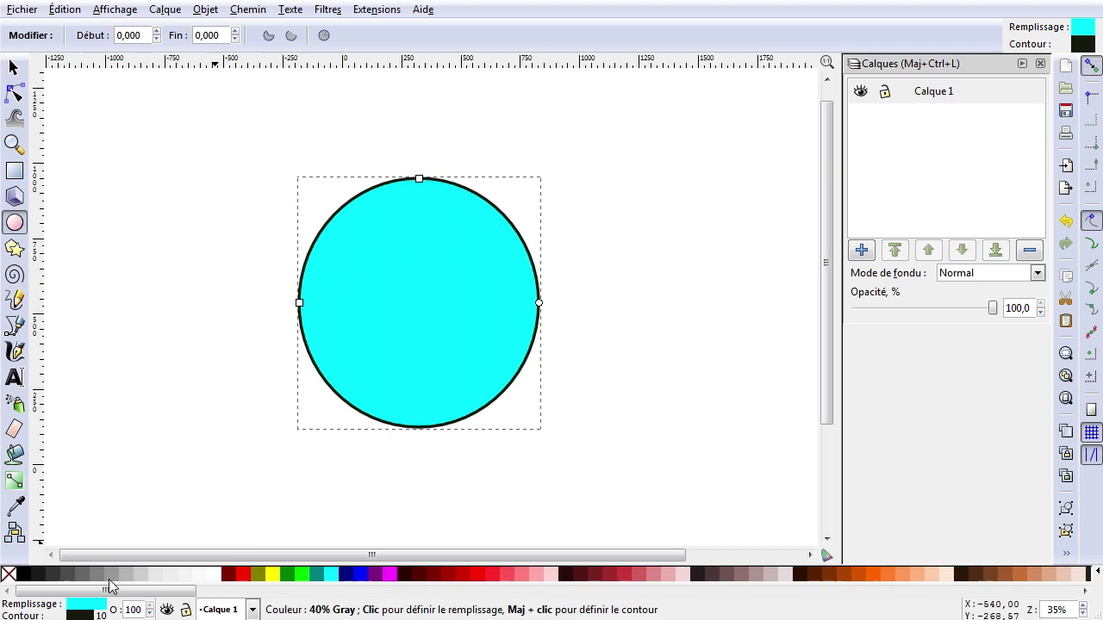
right_click(331, 576)
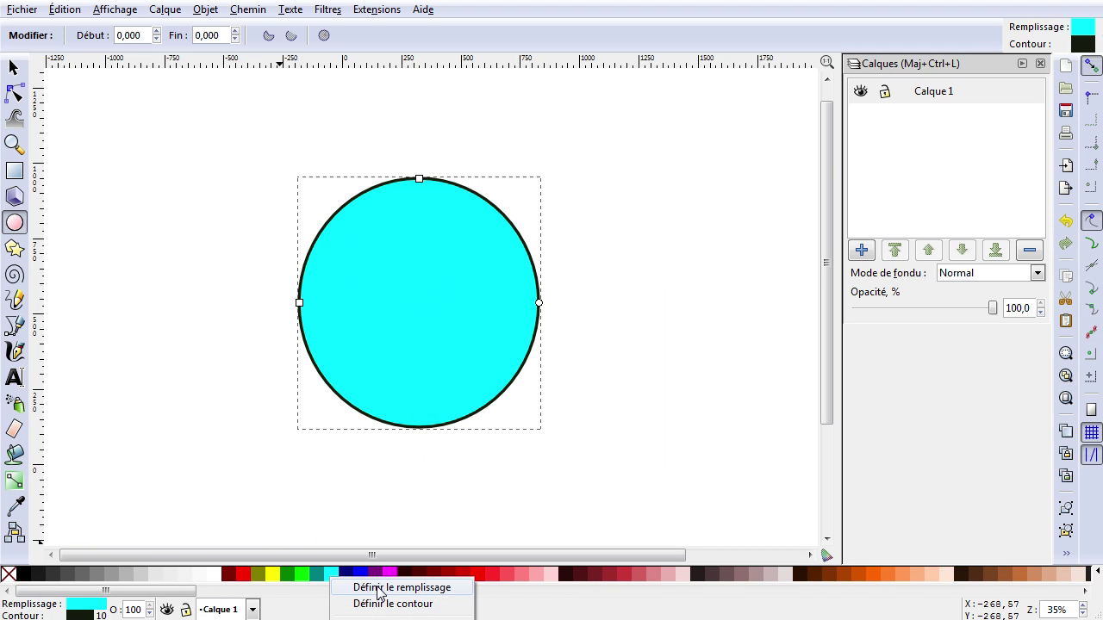
click(344, 508)
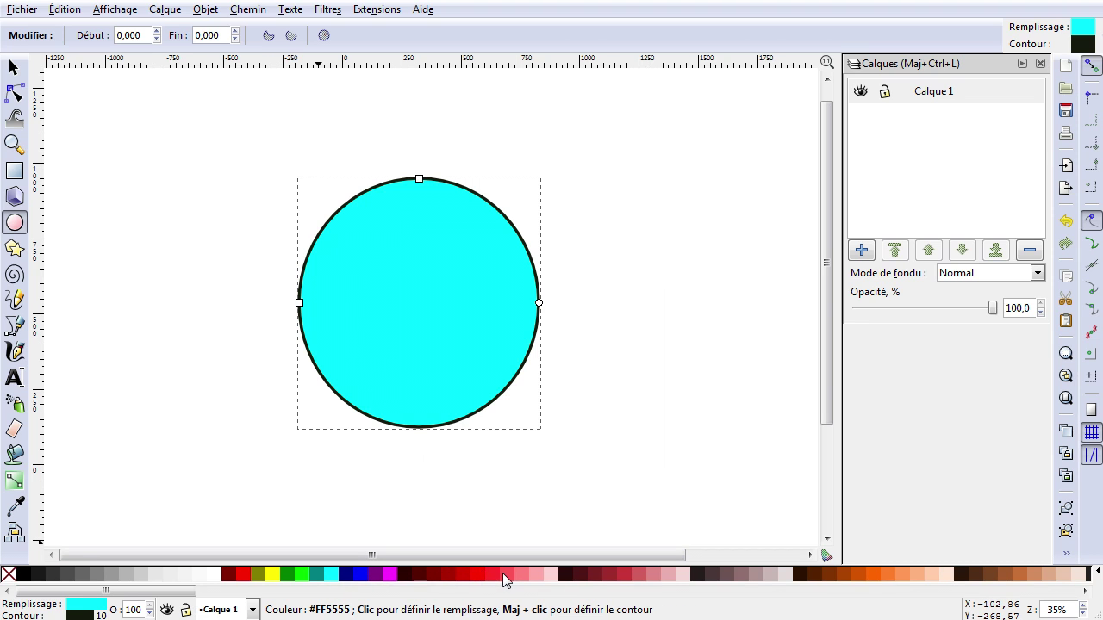
right_click(446, 579)
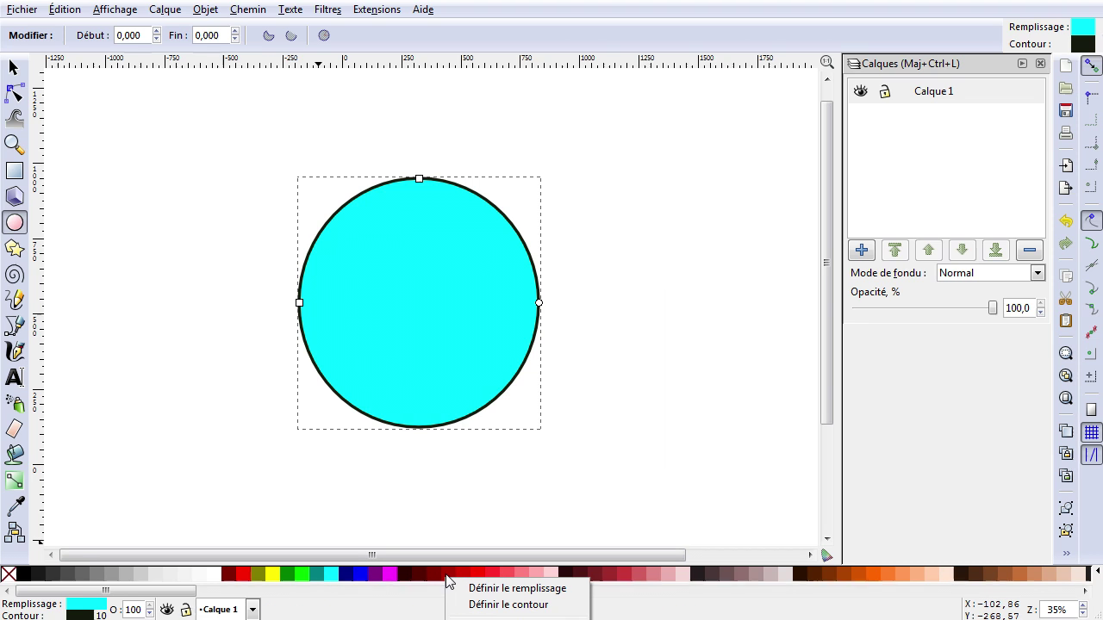
click(479, 605)
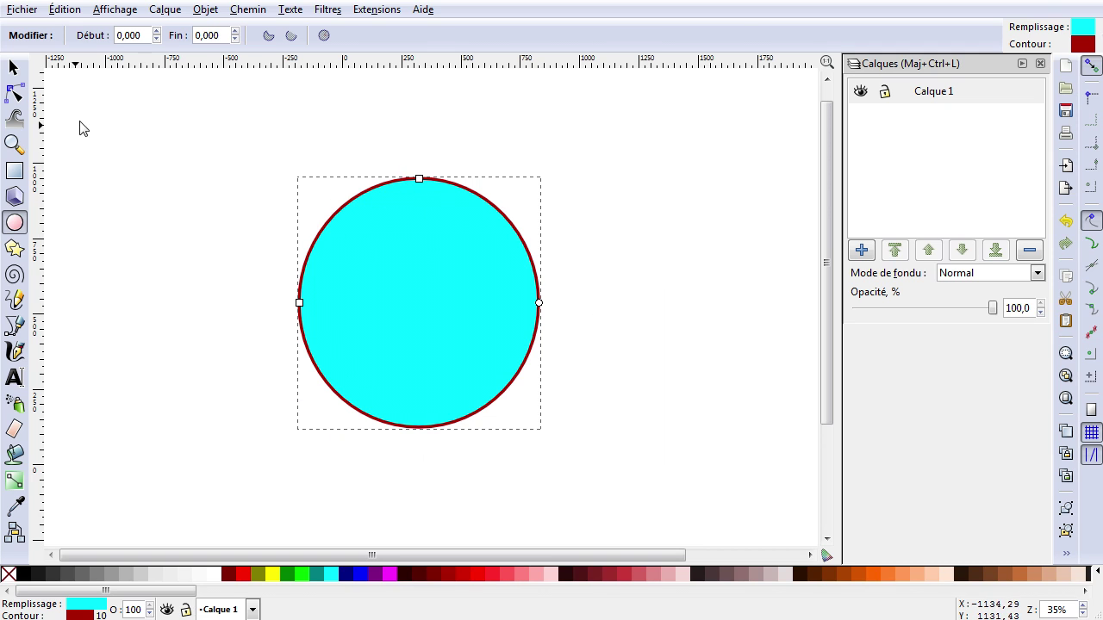
Step: Move the ellipse with the selection tool to about X -971, Y 84 px
click(15, 67)
click(219, 185)
drag(477, 280, 309, 290)
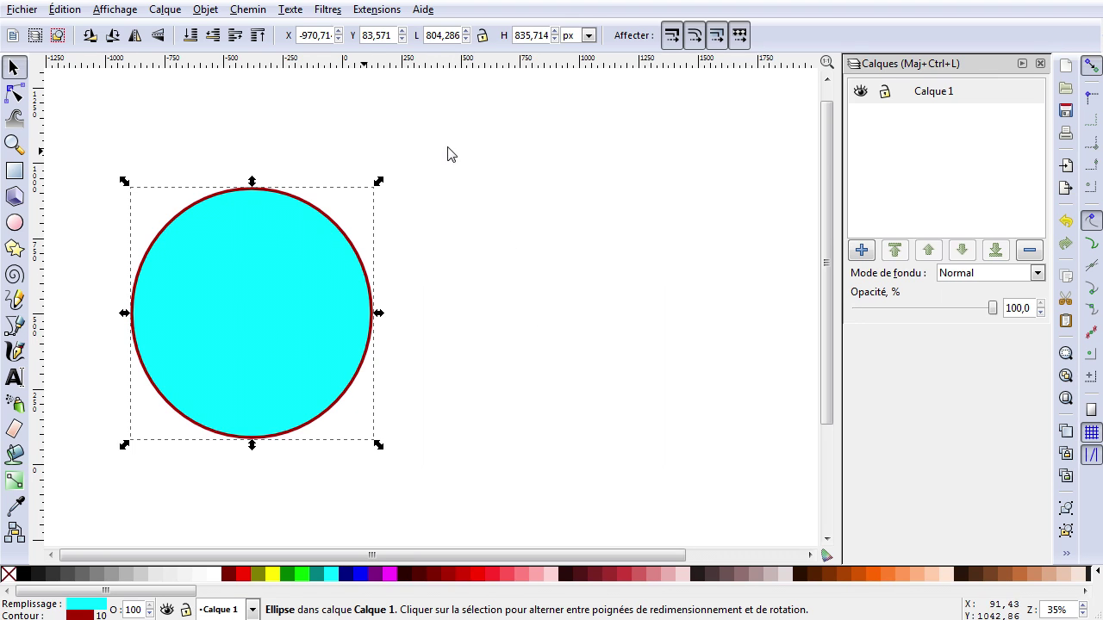
Step: Open the fill and stroke settings and set the ellipse's flat fill to the soft green 88b98aff, fully opaque
click(205, 10)
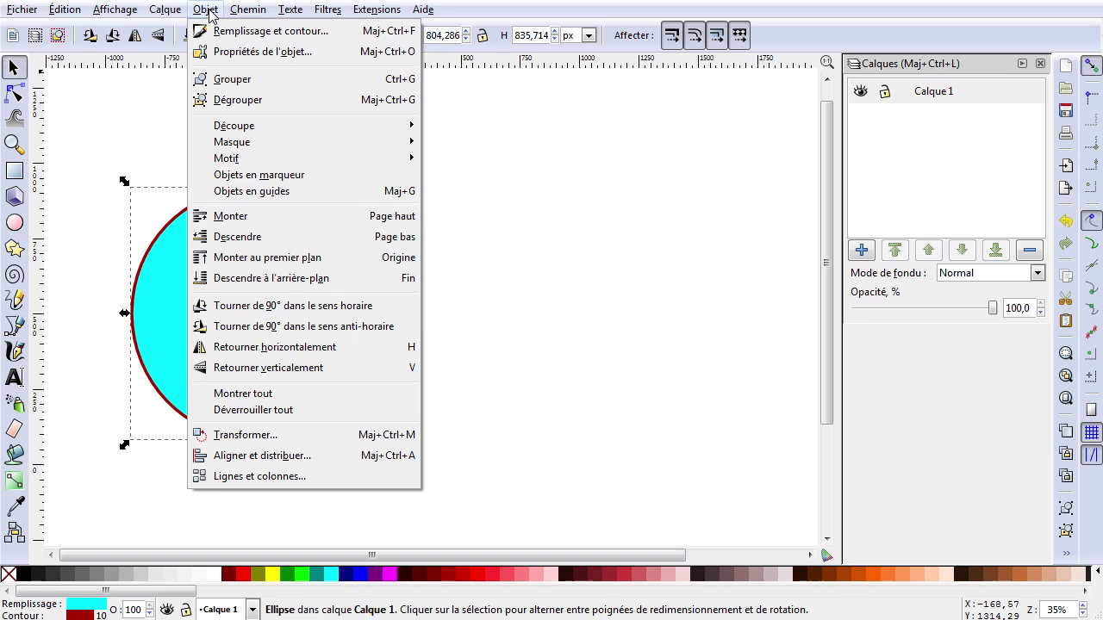
click(284, 33)
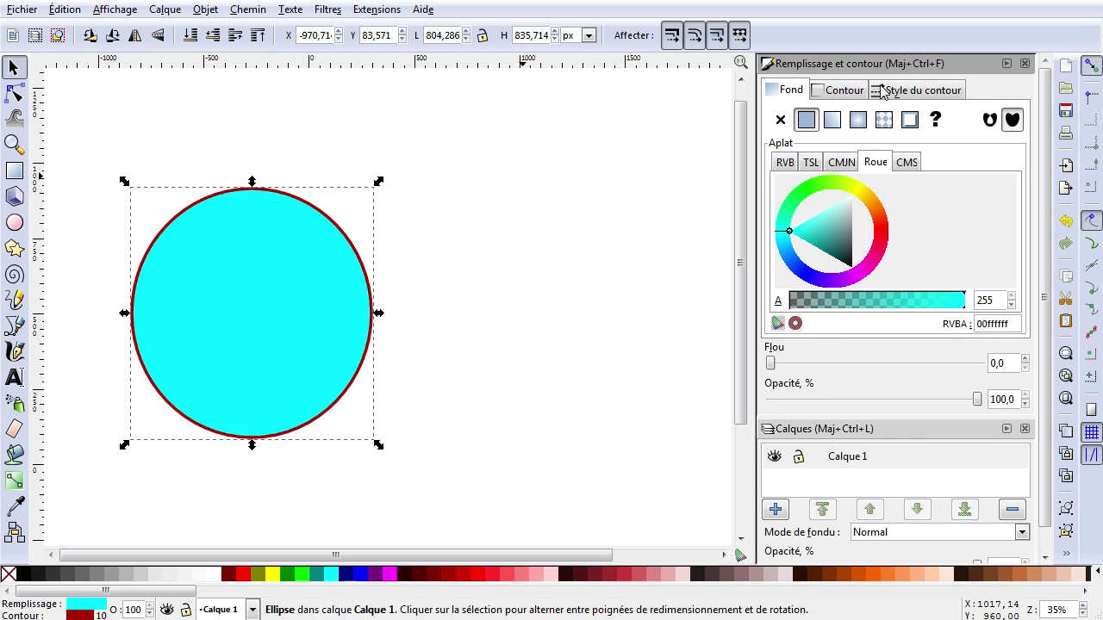
click(788, 95)
drag(825, 234, 831, 201)
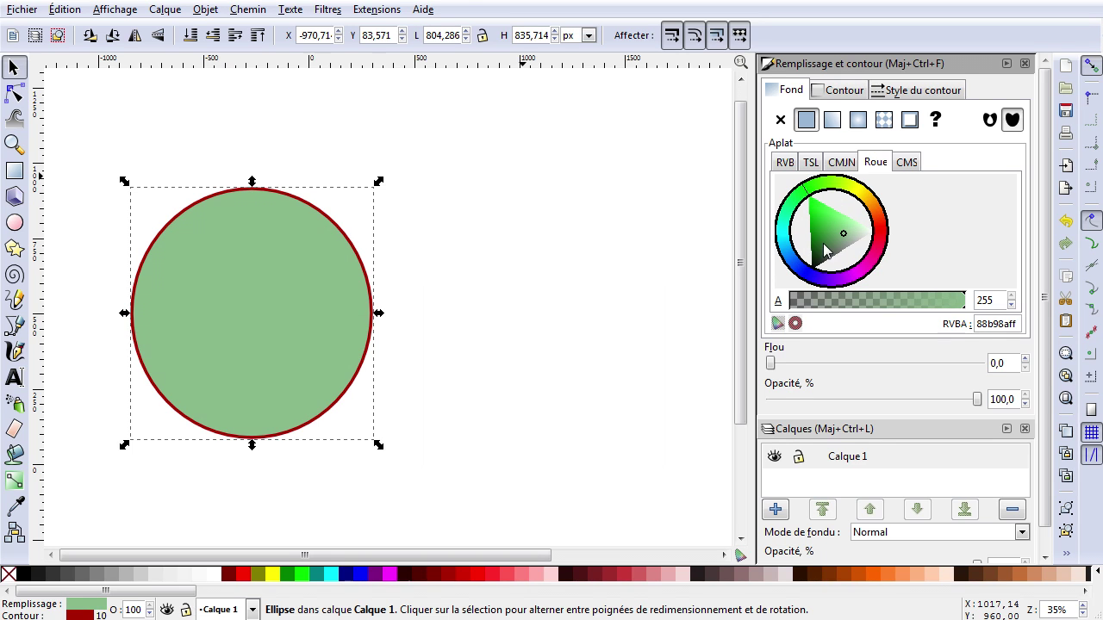
mouse_move(964, 311)
mouse_down()
mouse_move(835, 312)
mouse_move(975, 301)
mouse_up()
Step: Try the ellipse's fill as none, linear gradient, radial gradient, Rayures 1:1 pattern and swatch, returning to the flat colour
click(779, 122)
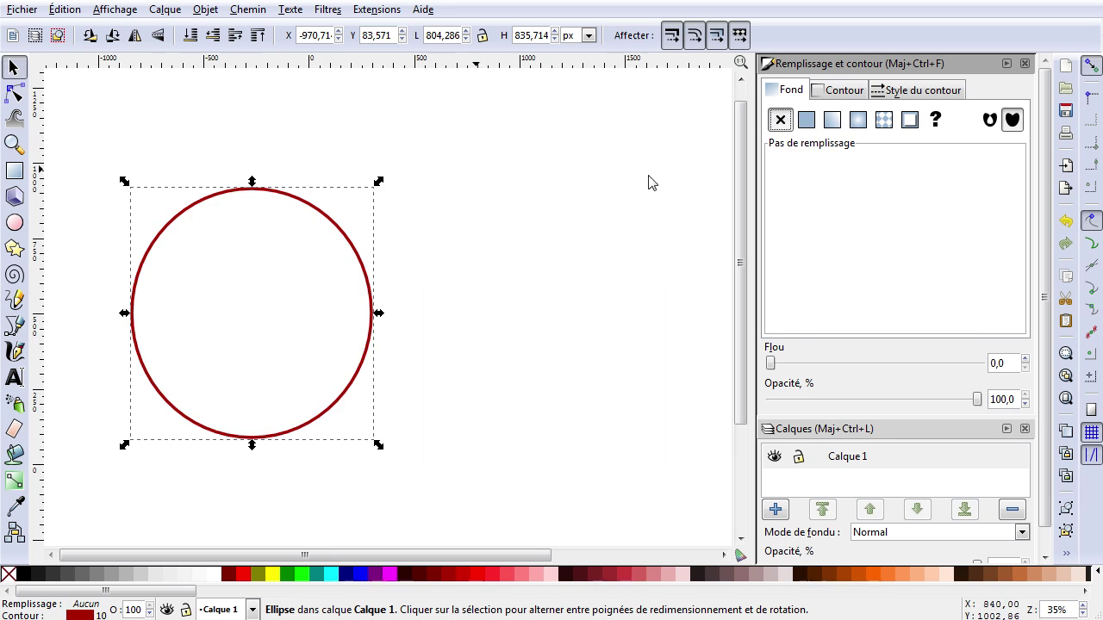
click(807, 121)
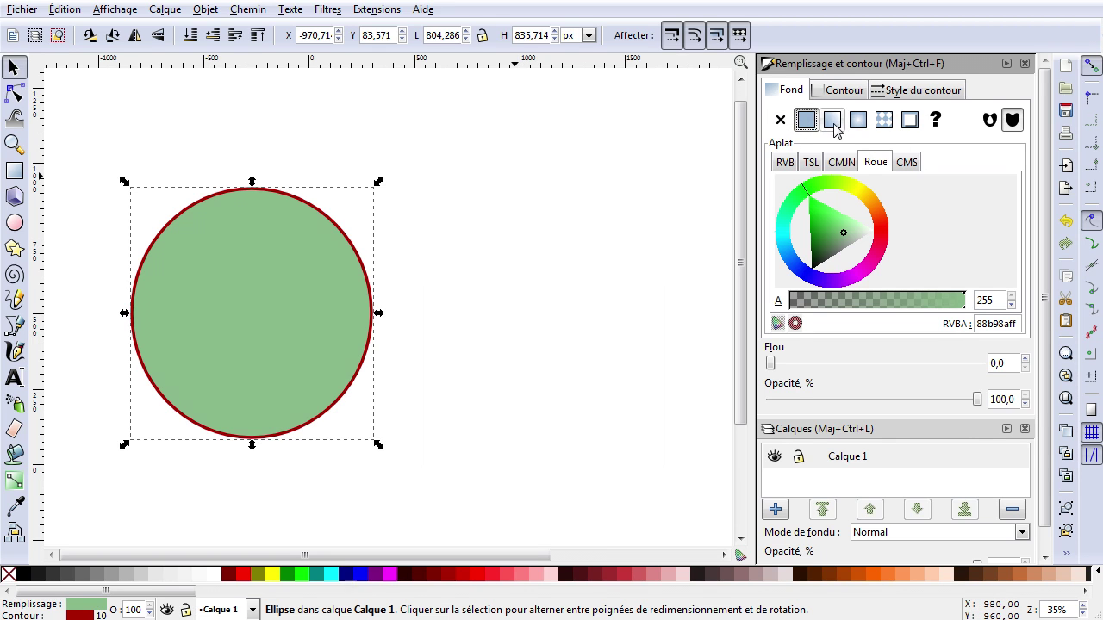
click(832, 121)
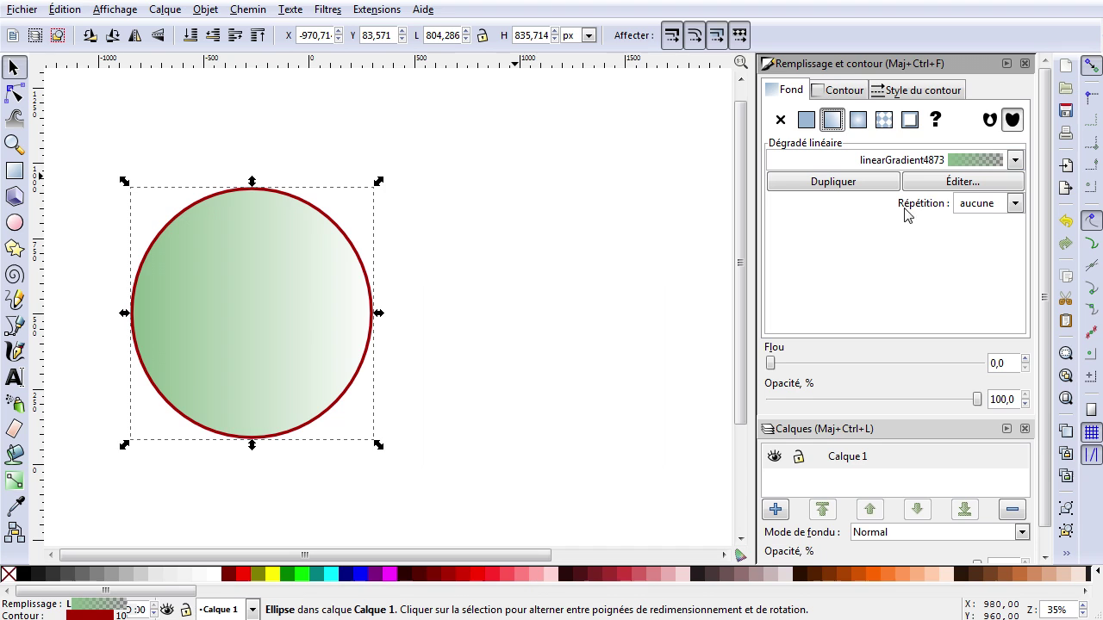
click(860, 121)
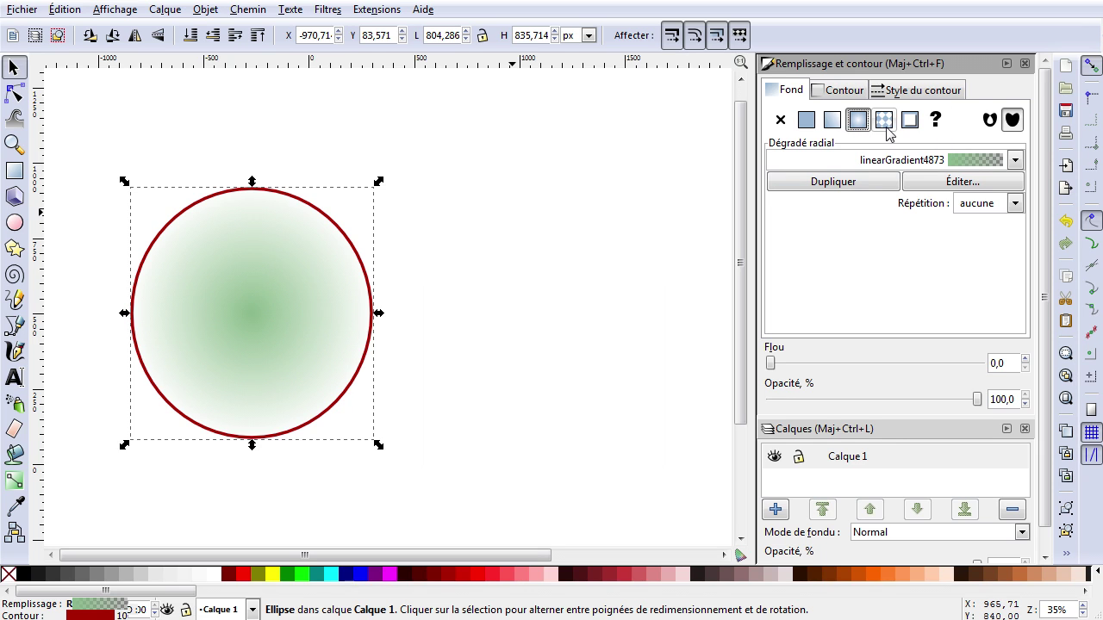
click(886, 123)
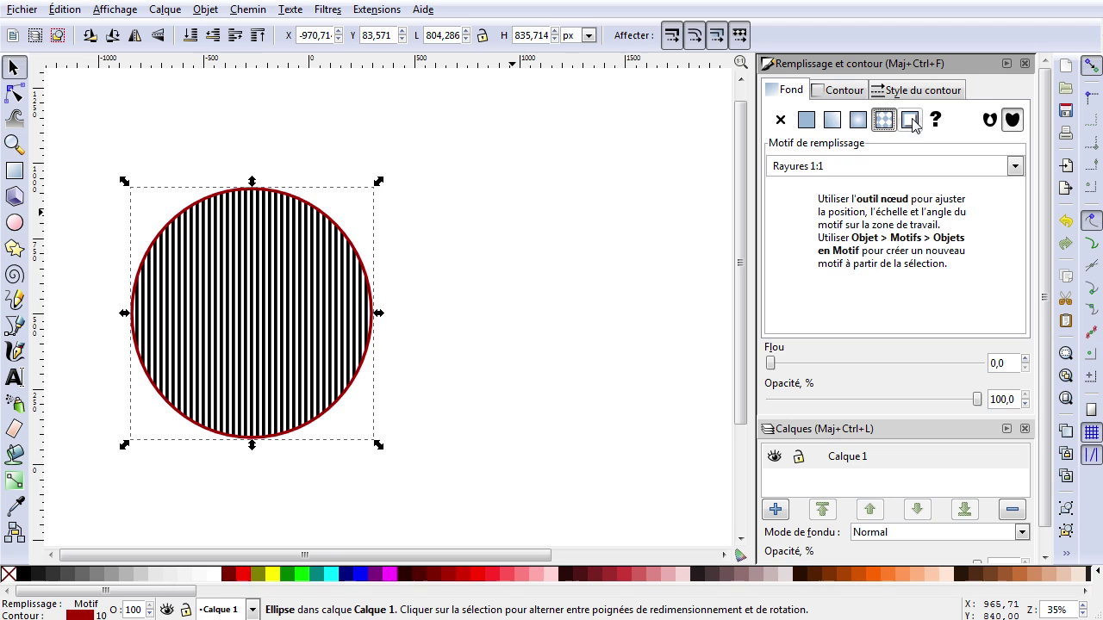
click(910, 121)
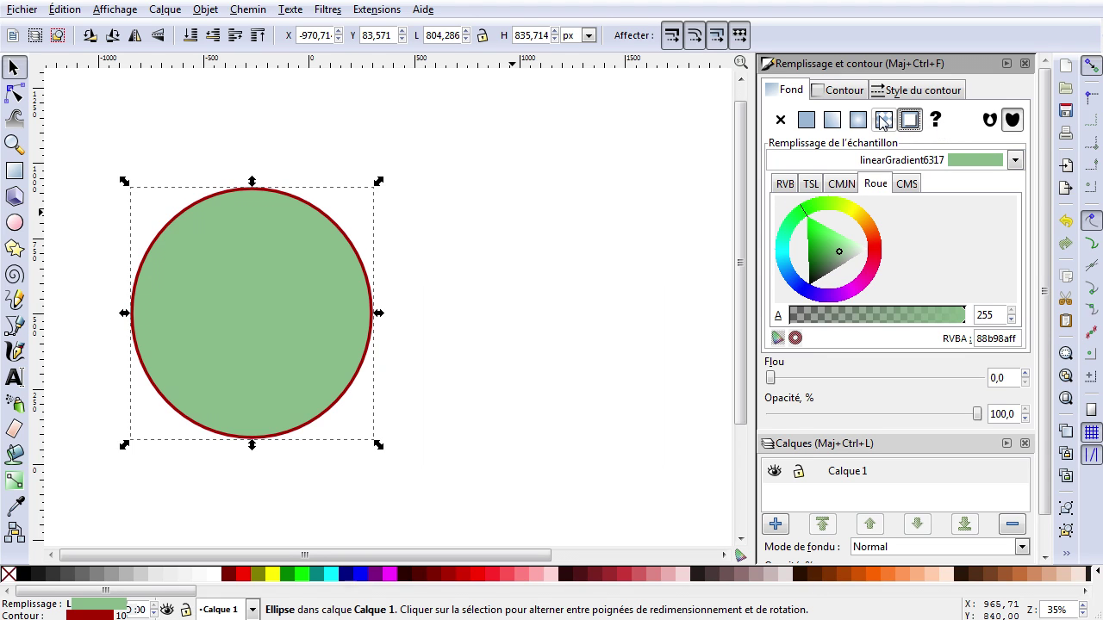
click(808, 120)
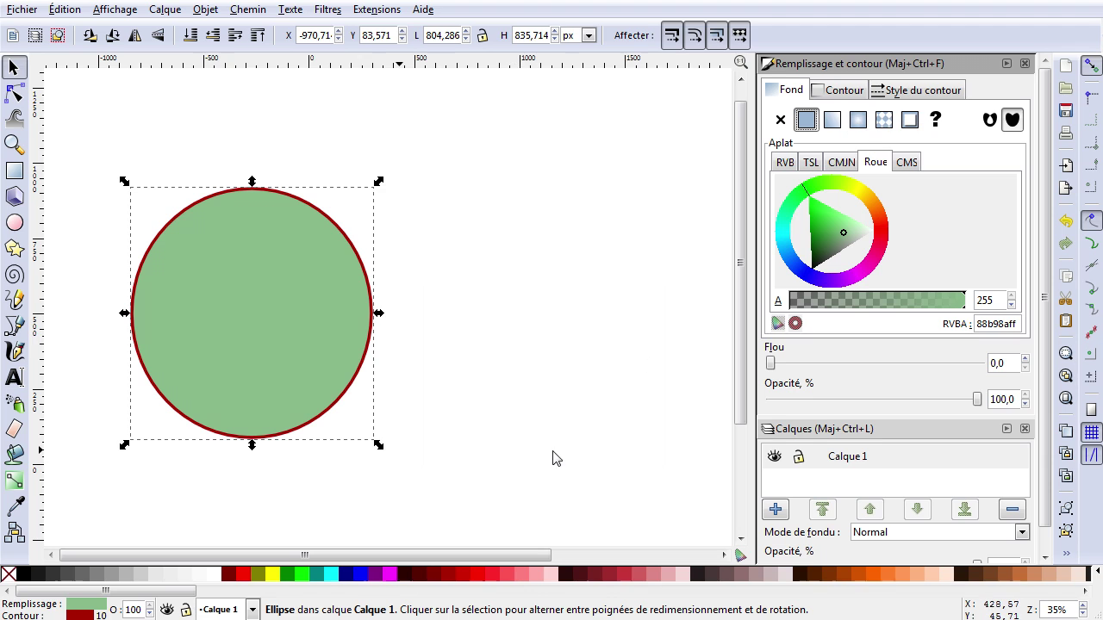
Step: Move the ellipse to about X -611, Y 246 px and set its contour to the flat blue 3446d7ff
drag(183, 266, 305, 220)
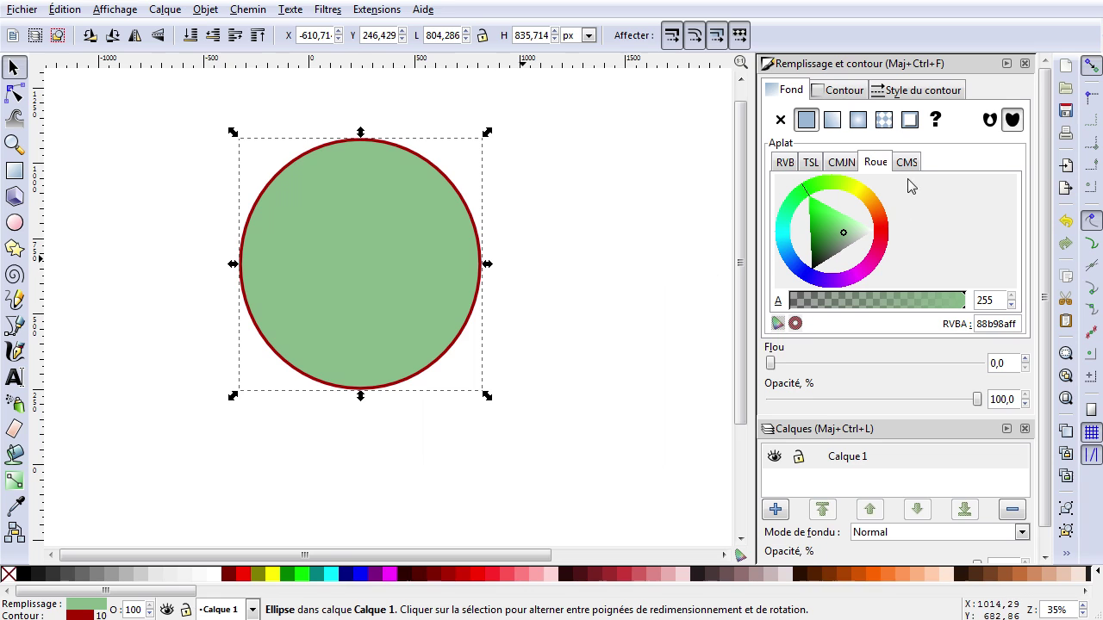
click(845, 92)
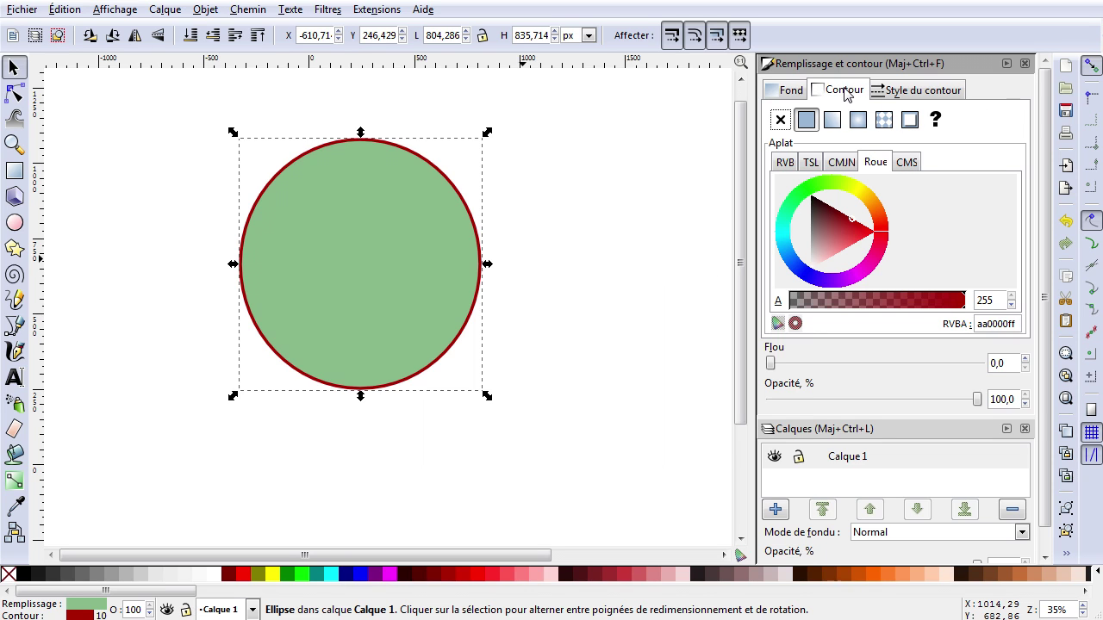
click(779, 120)
click(806, 123)
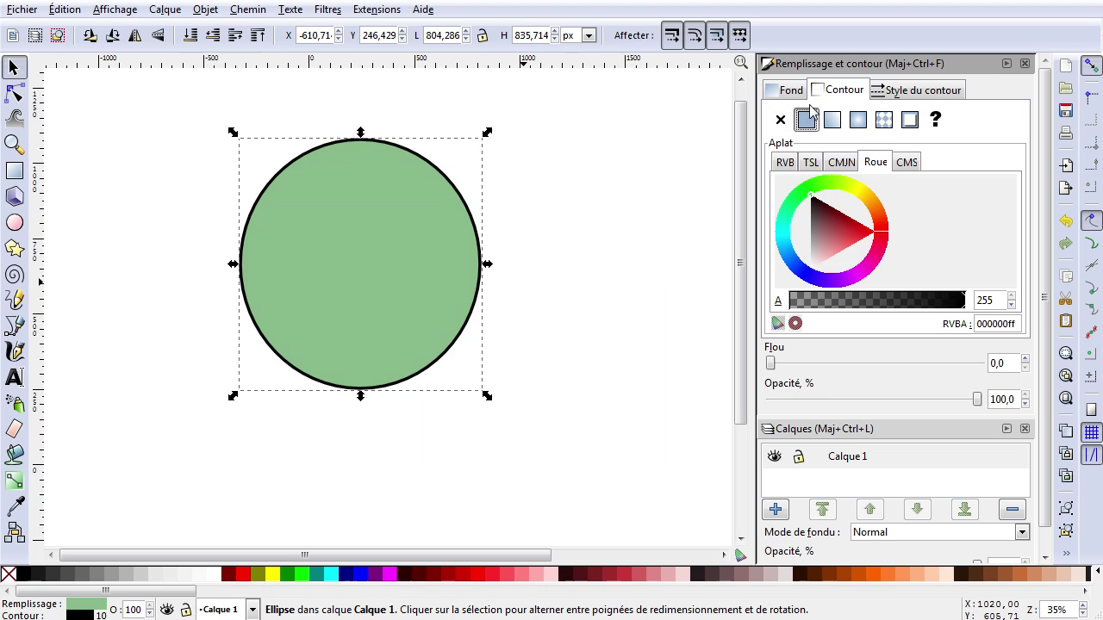
drag(840, 227, 851, 238)
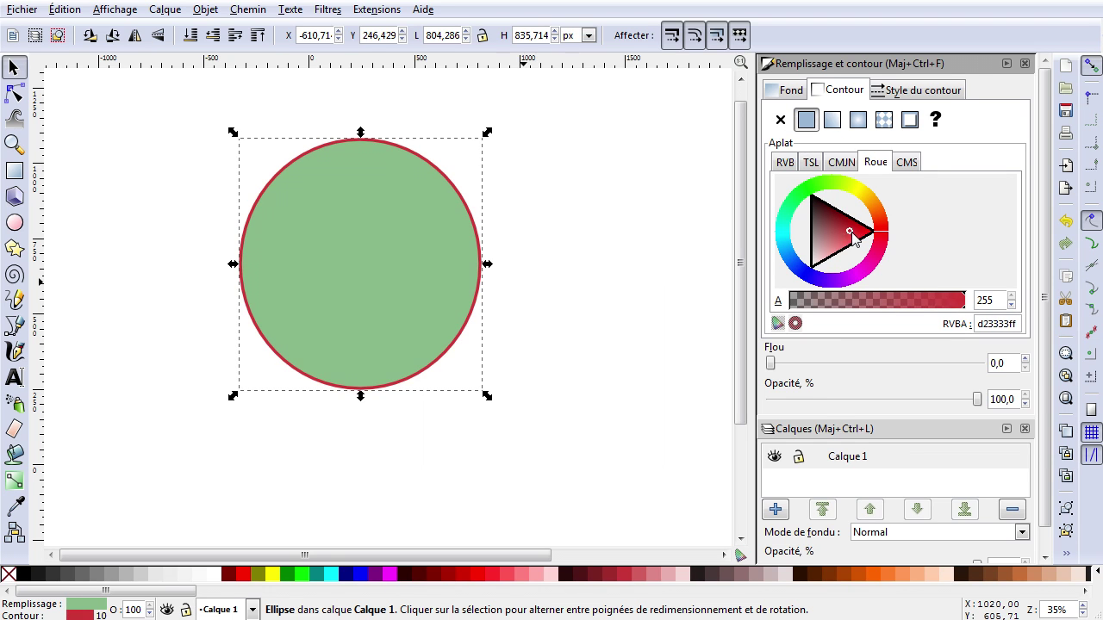
click(875, 249)
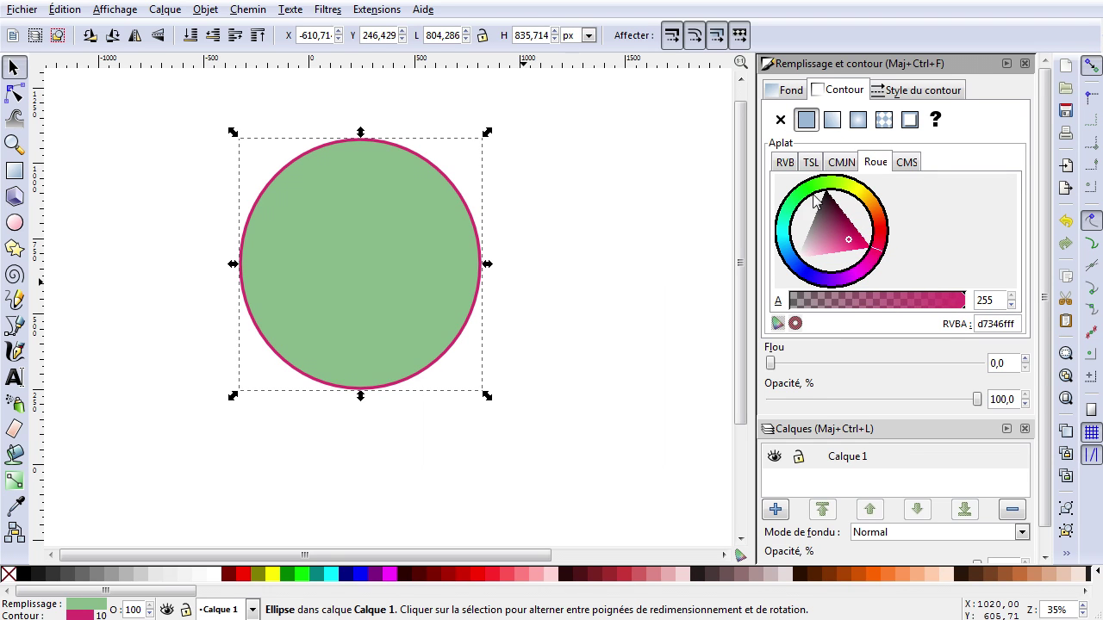
click(789, 254)
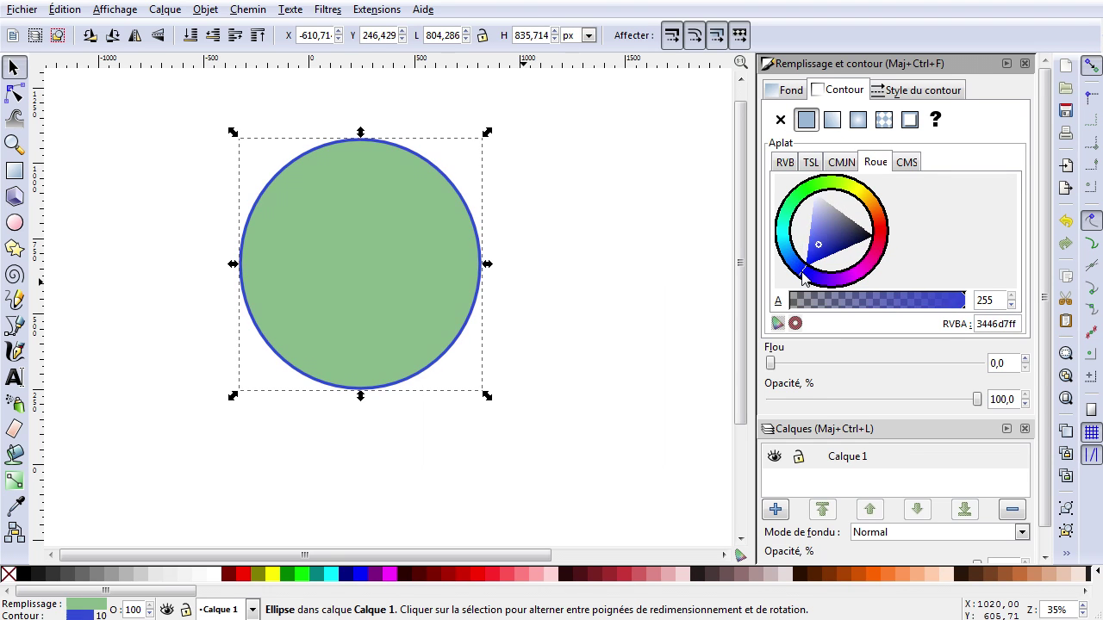
Step: Try a linear gradient, a radial gradient and a pattern on the ellipse's contour, returning to the opaque flat colour
click(832, 121)
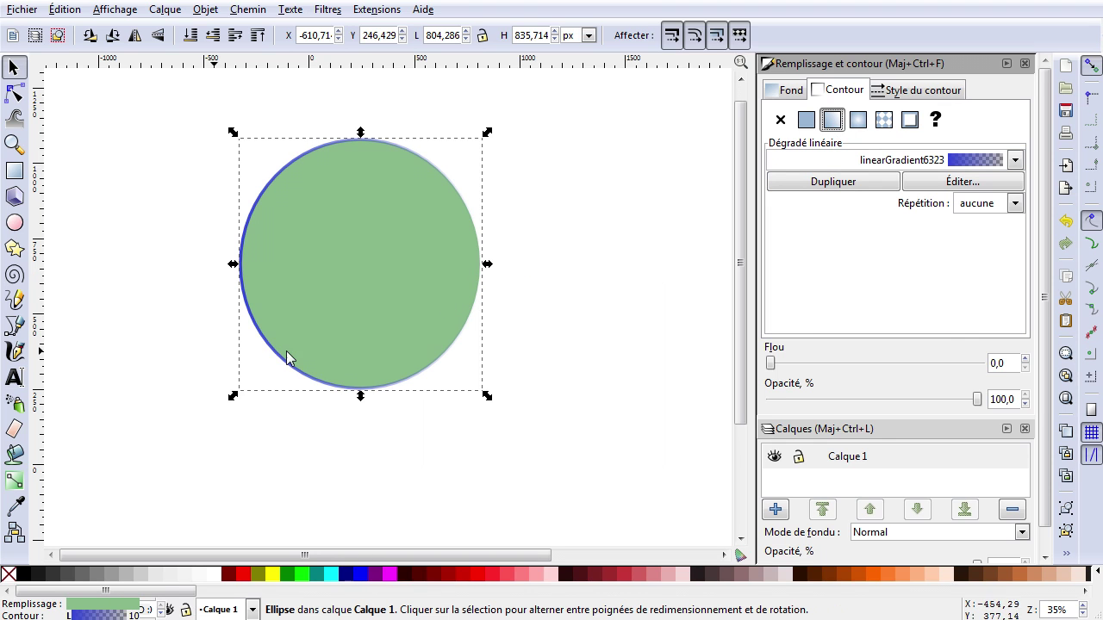
click(858, 121)
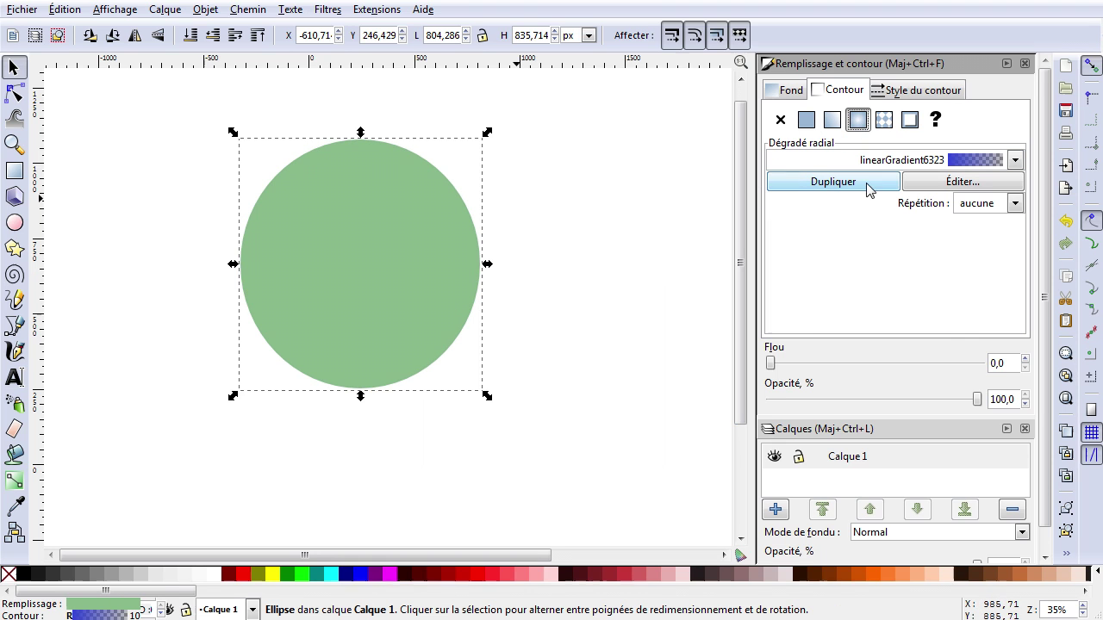
click(884, 121)
click(806, 120)
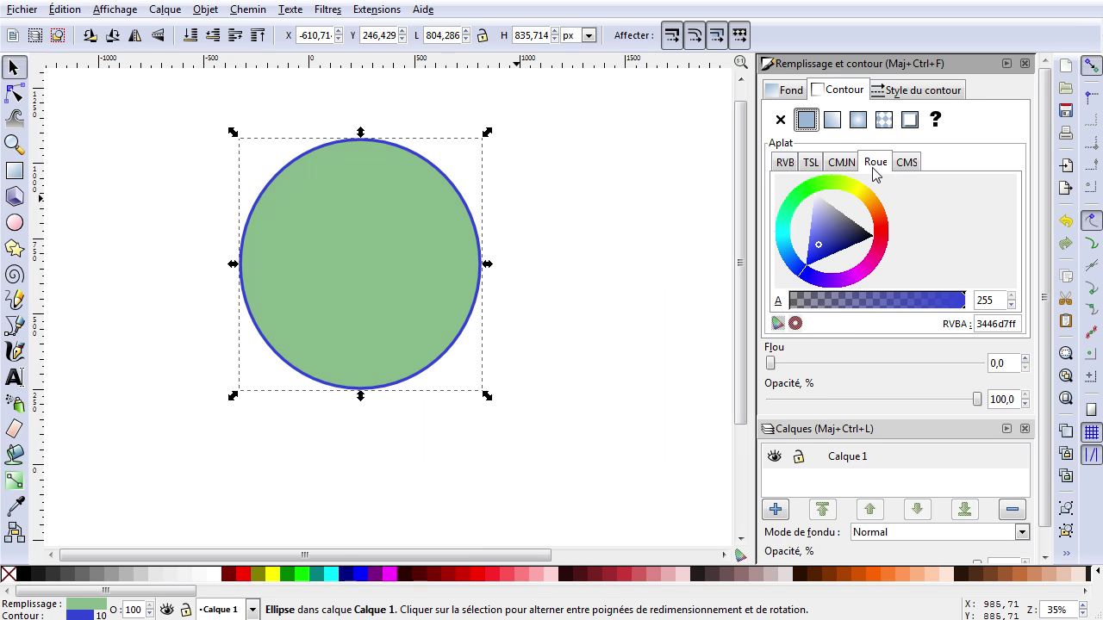
mouse_move(960, 308)
mouse_down()
mouse_move(870, 308)
mouse_move(971, 306)
mouse_up()
Step: Try a blur of 10,7 and a reduced opacity on the ellipse, returning them to 0 and 100 %
click(782, 90)
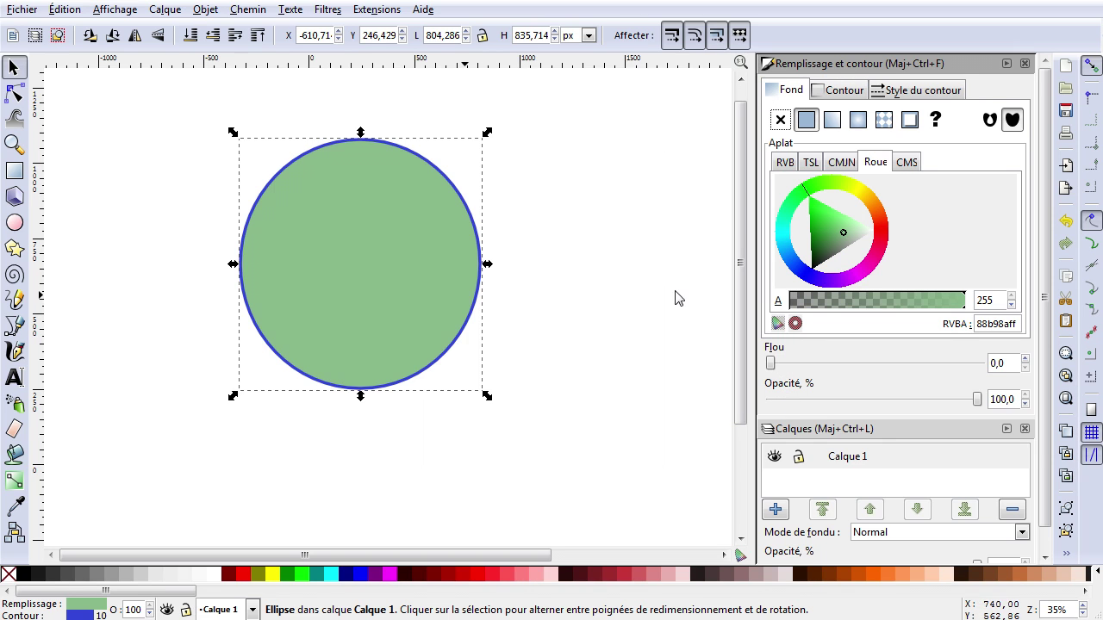
drag(771, 366, 793, 364)
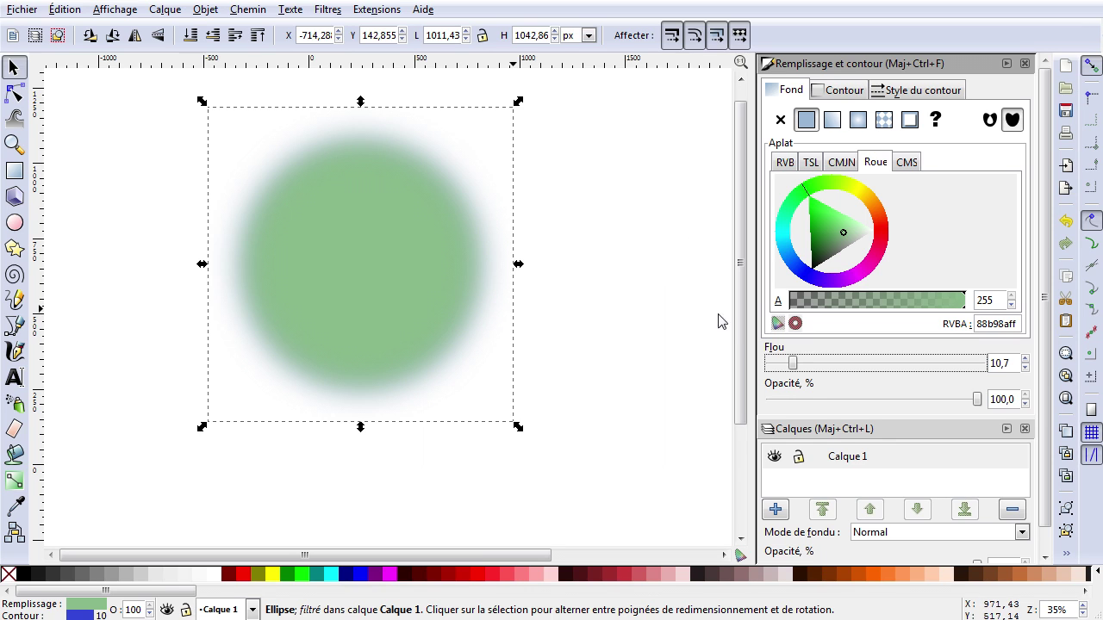
drag(792, 366, 764, 371)
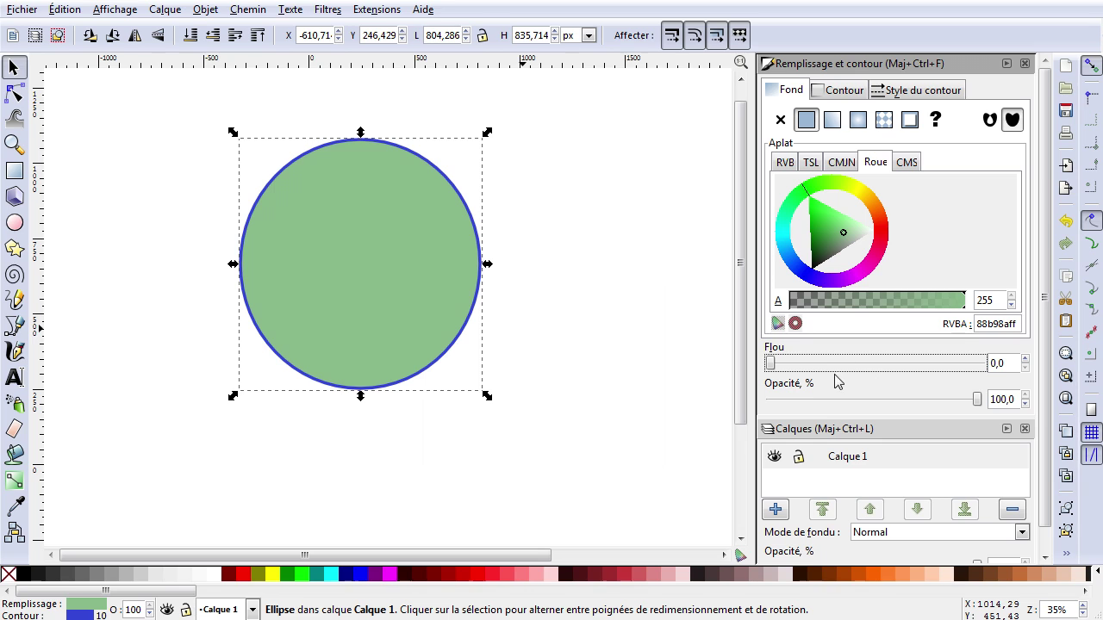
drag(975, 399, 1008, 398)
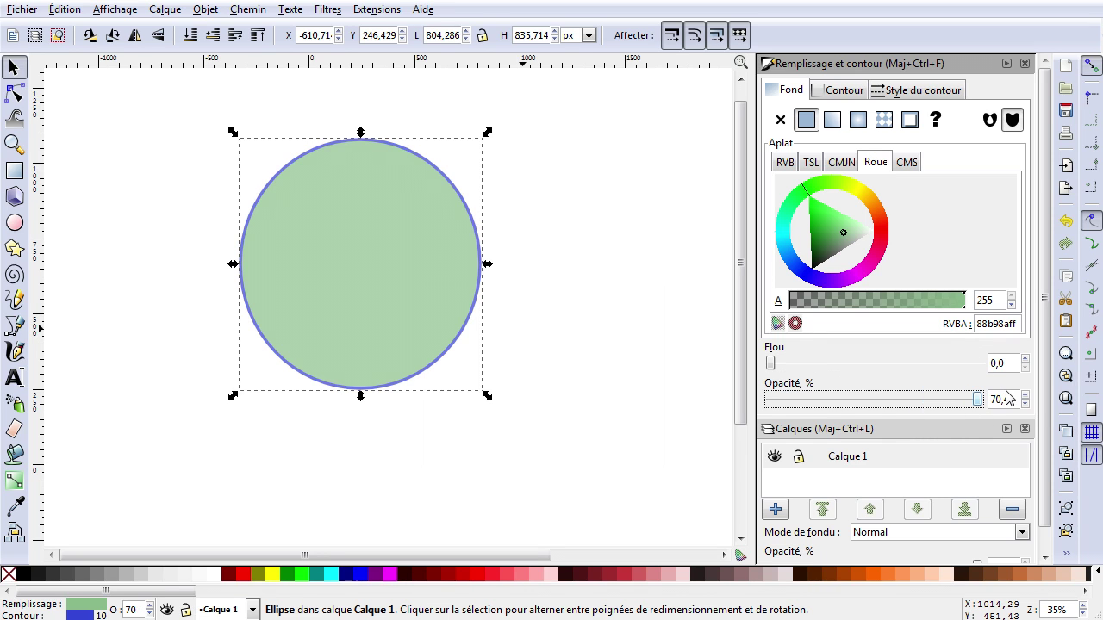
Step: Set the thickness of the ellipse's contour to 50 px in the contour style settings
click(908, 91)
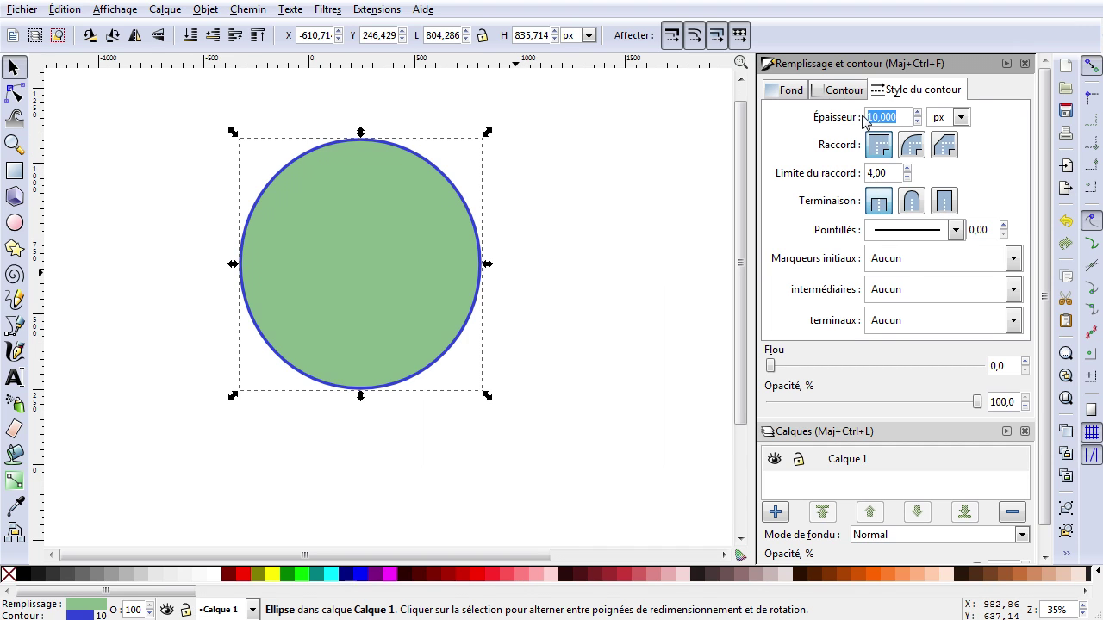
text(50)
key(Return)
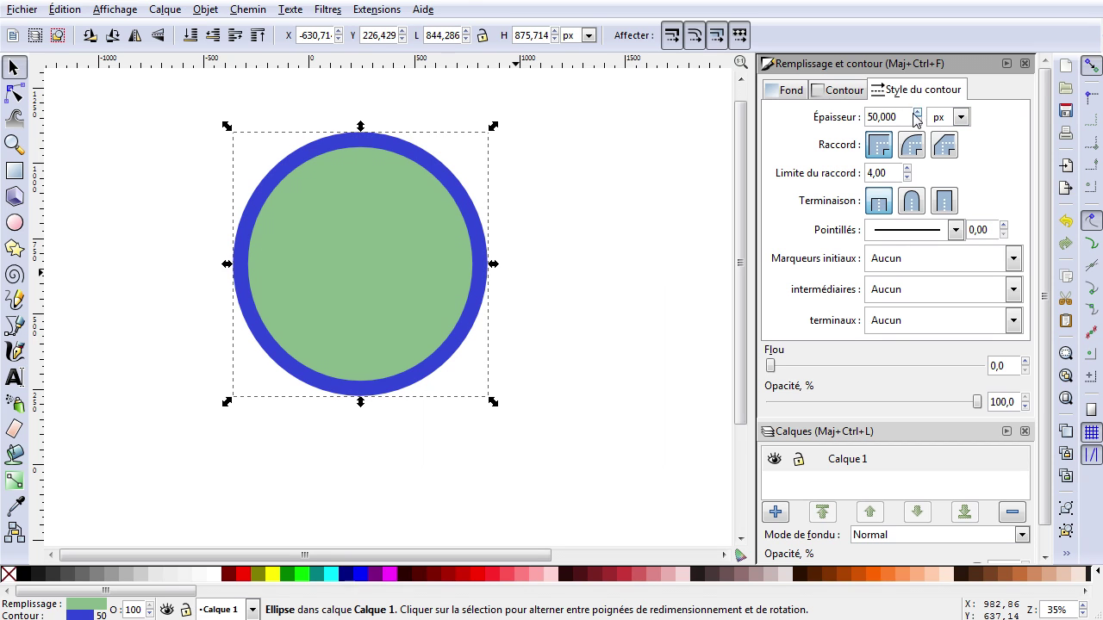
Step: Set the thickness of the ellipse's contour to 5 px
key(BackSpace)
key(BackSpace)
key(BackSpace)
key(BackSpace)
key(BackSpace)
key(BackSpace)
text(5)
key(Return)
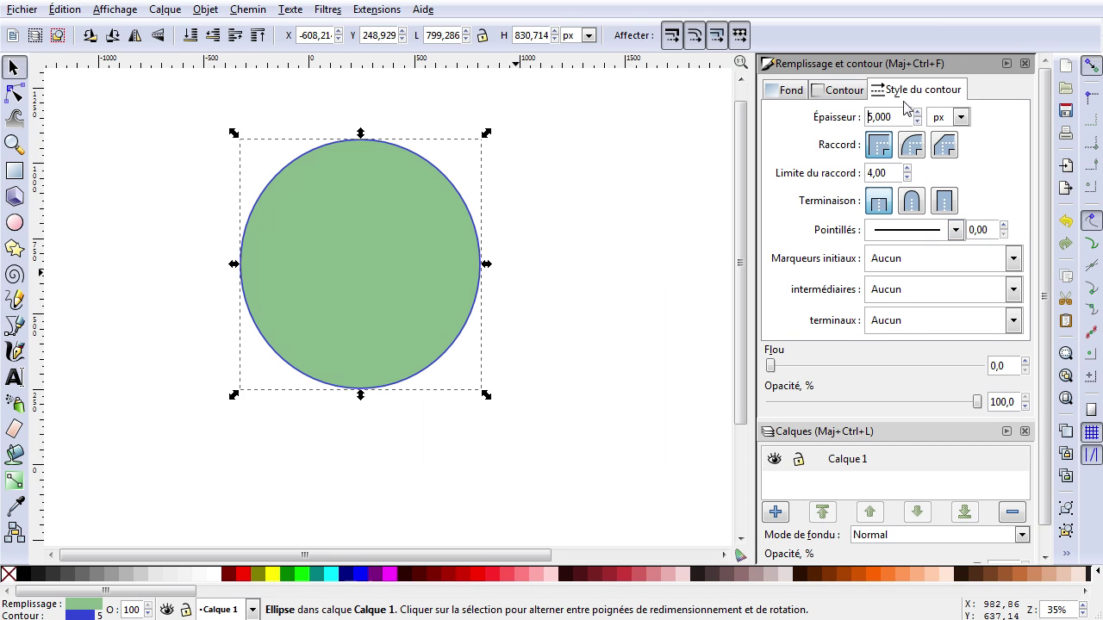
Step: Set the thickness of the ellipse's contour to 10 px
text(410)
key(BackSpace)
key(BackSpace)
text(10)
key(Return)
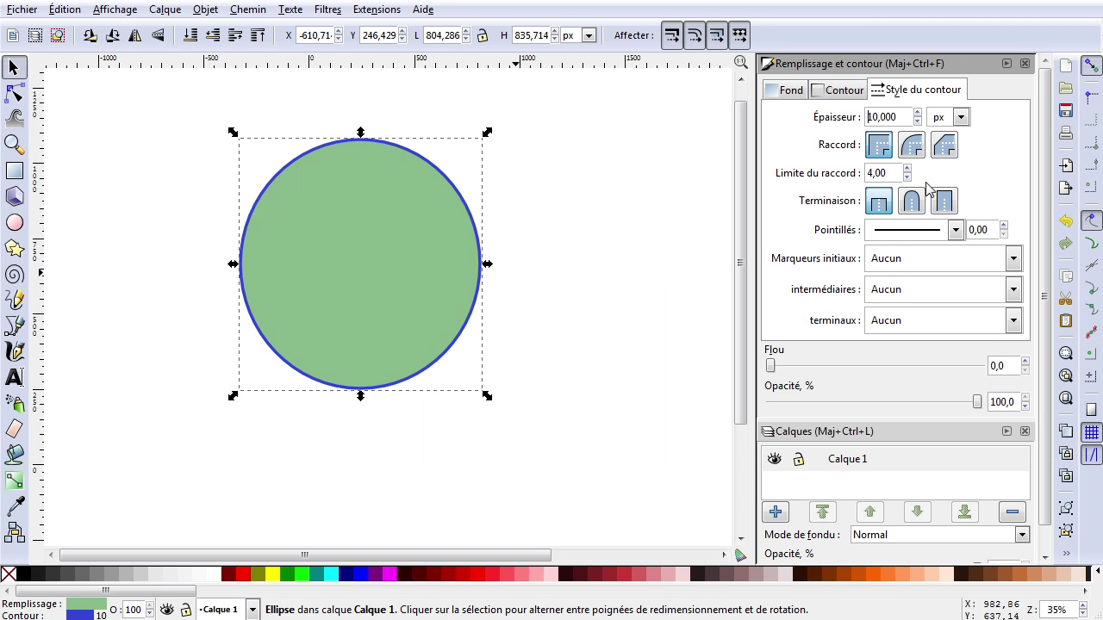
Step: Try a dense dotted, a widely spaced dotted and a dashed pattern on the ellipse's contour, returning to the continuous line
click(955, 231)
click(947, 249)
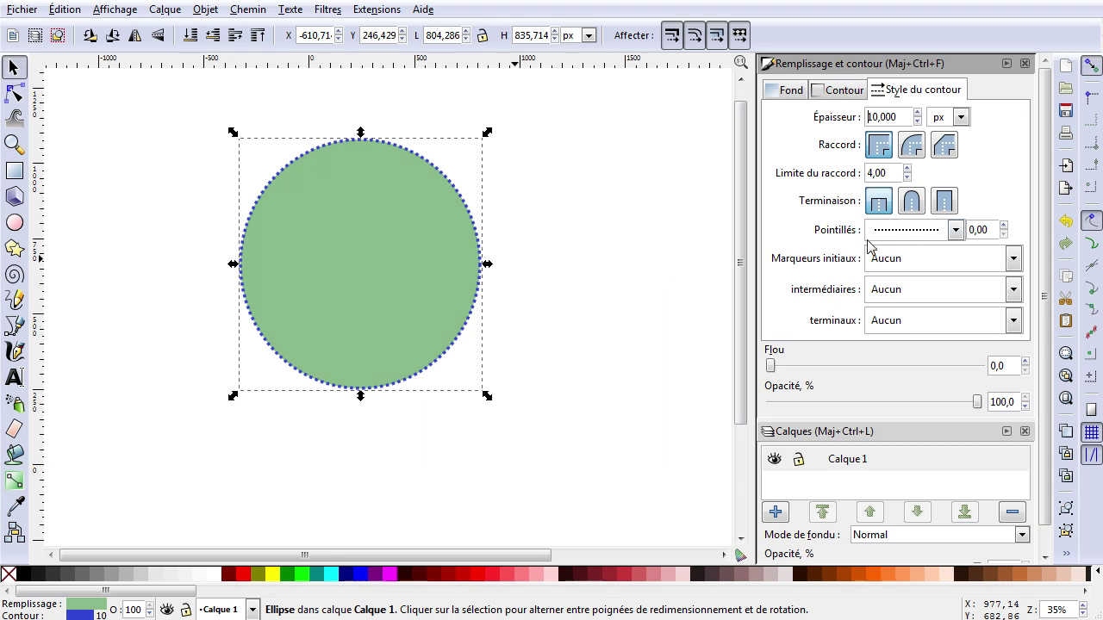
click(955, 230)
click(941, 299)
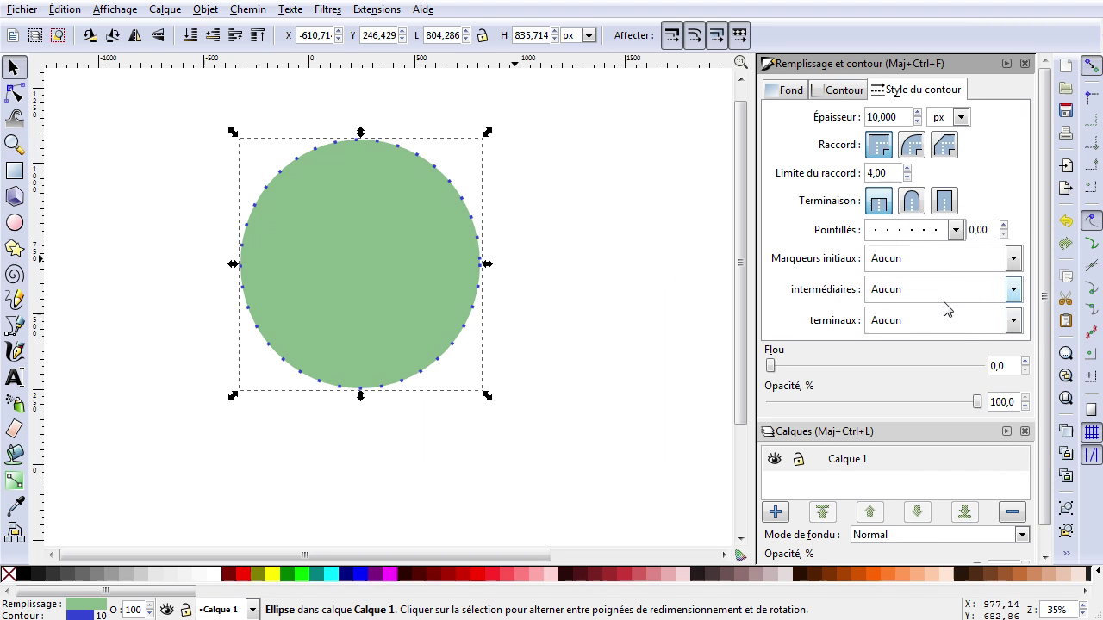
click(956, 231)
click(924, 403)
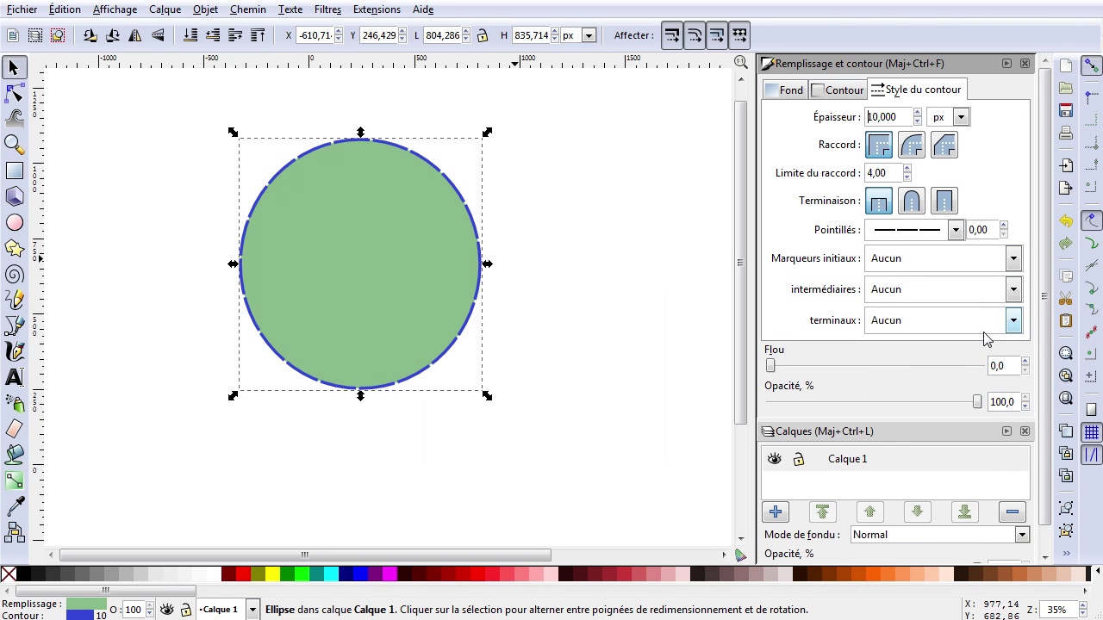
click(952, 230)
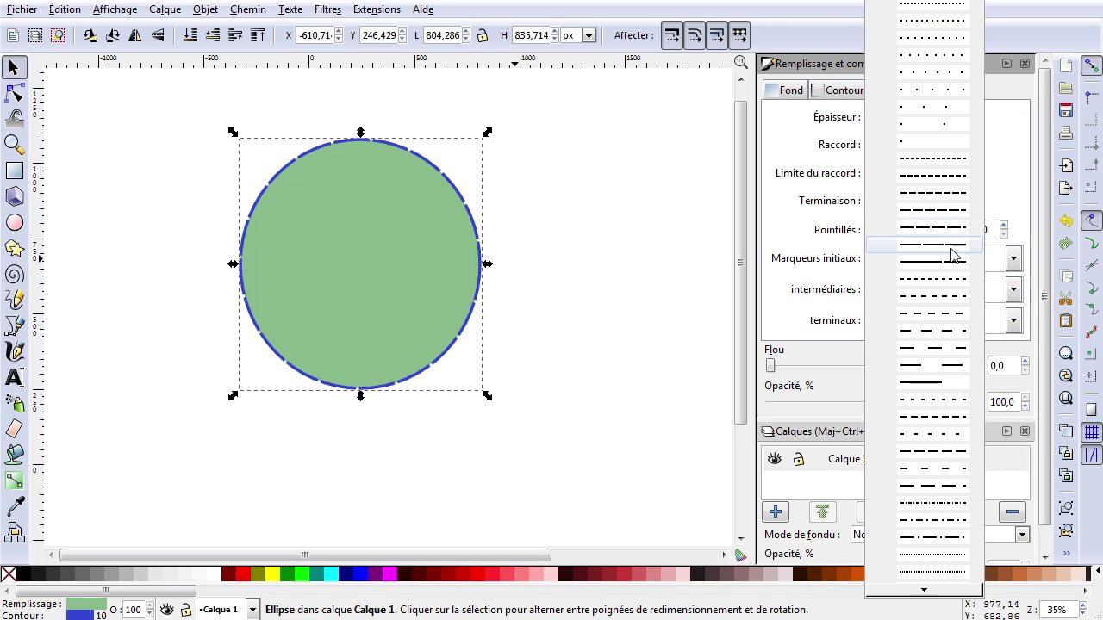
click(951, 5)
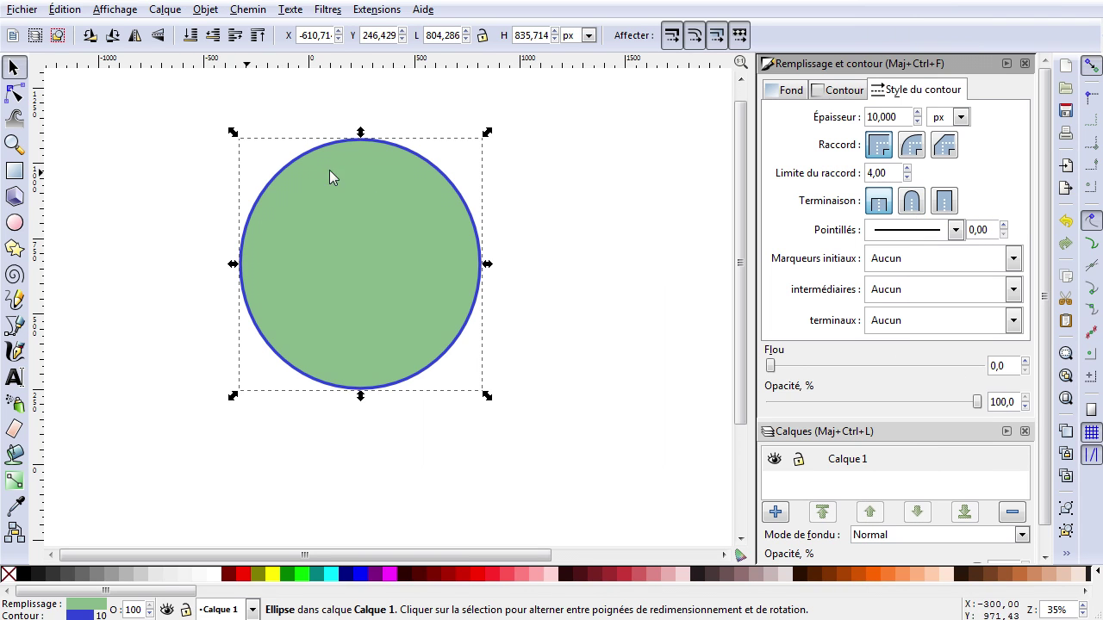
click(906, 262)
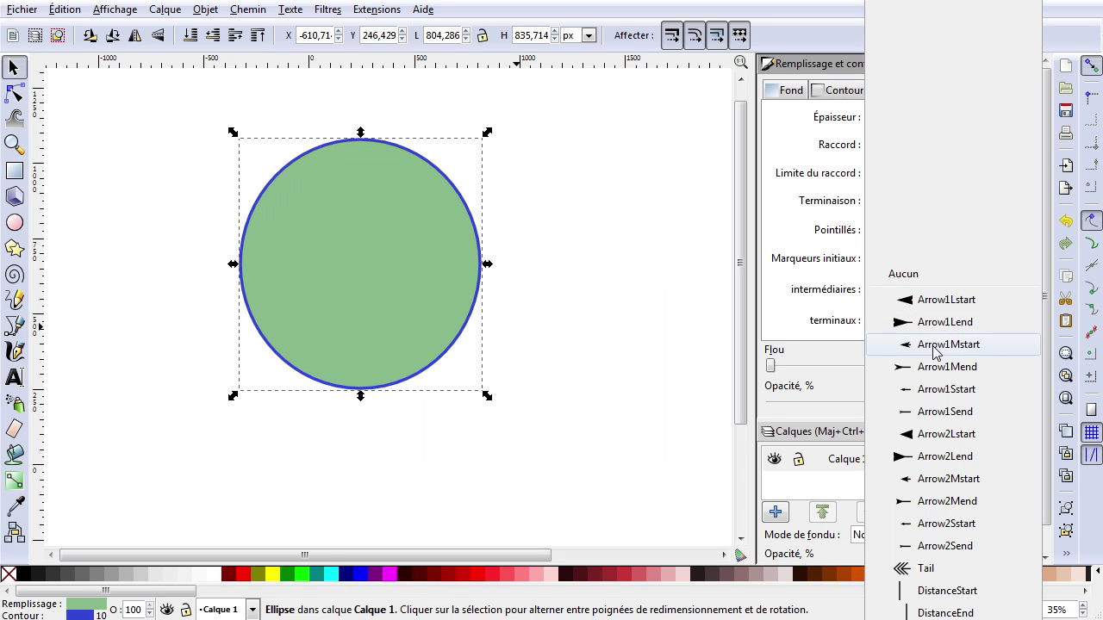
click(769, 285)
click(956, 320)
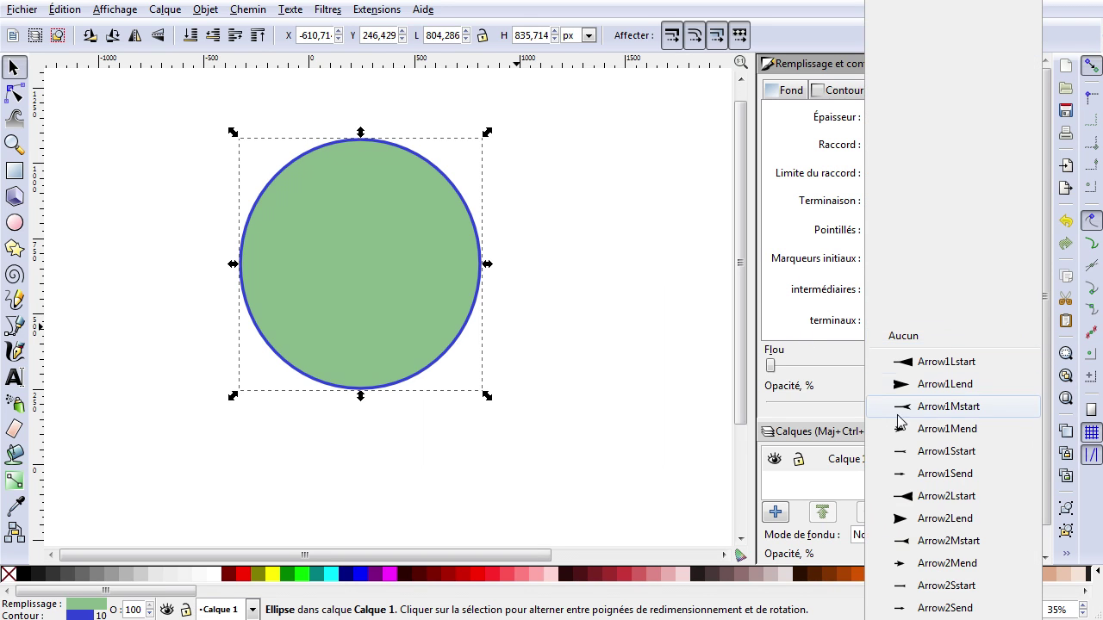
click(780, 320)
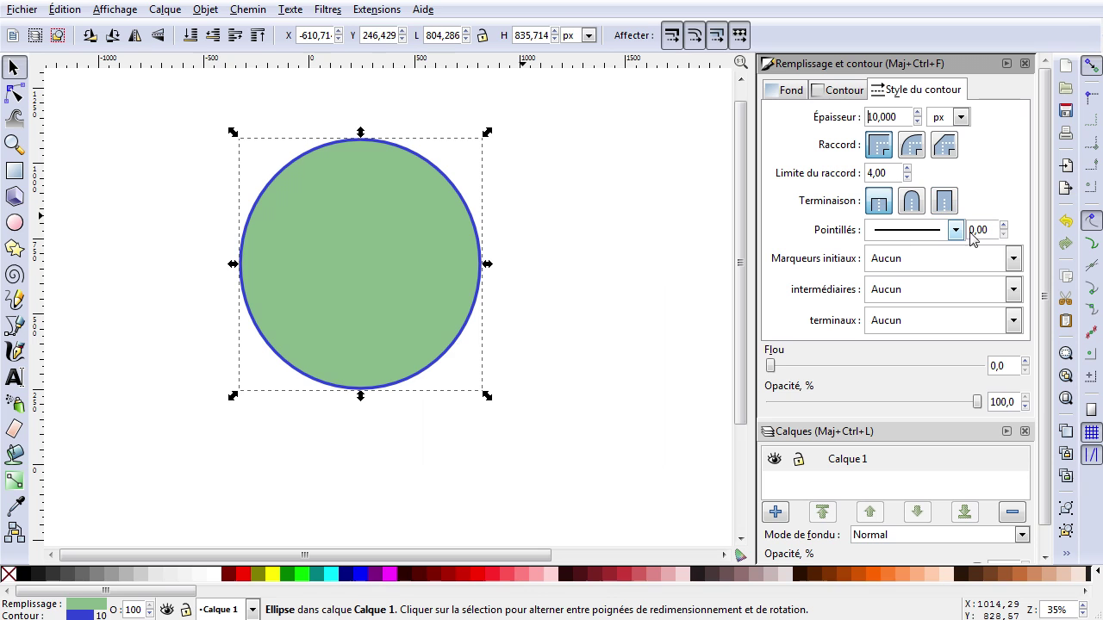
Step: Delete the ellipse and minimise both the Remplissage et contour and the Calques dialogs
click(789, 91)
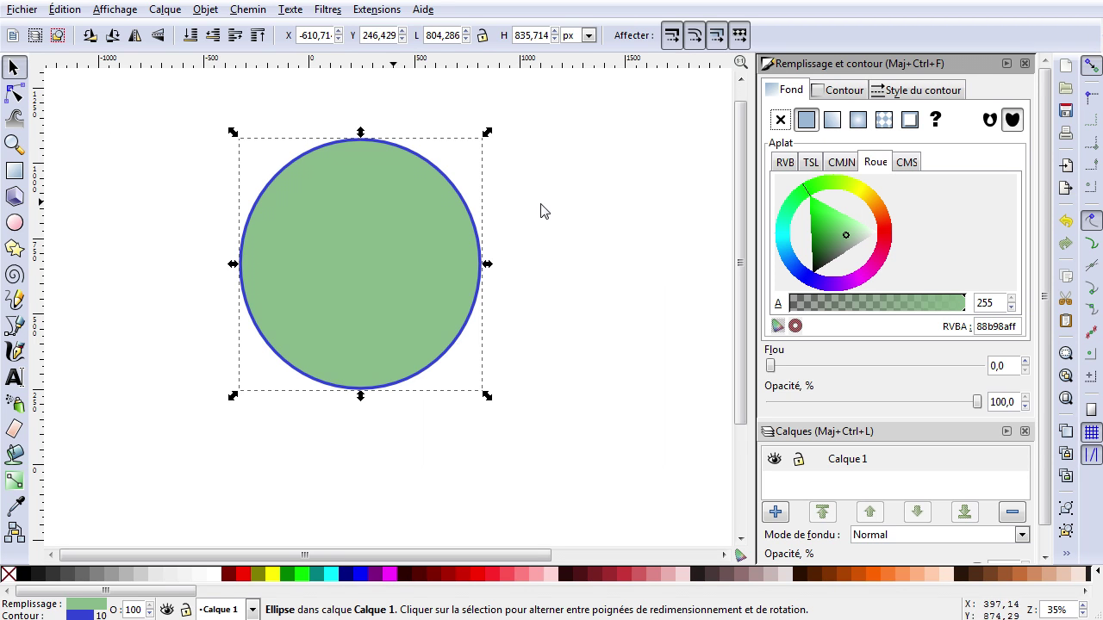
key(Delete)
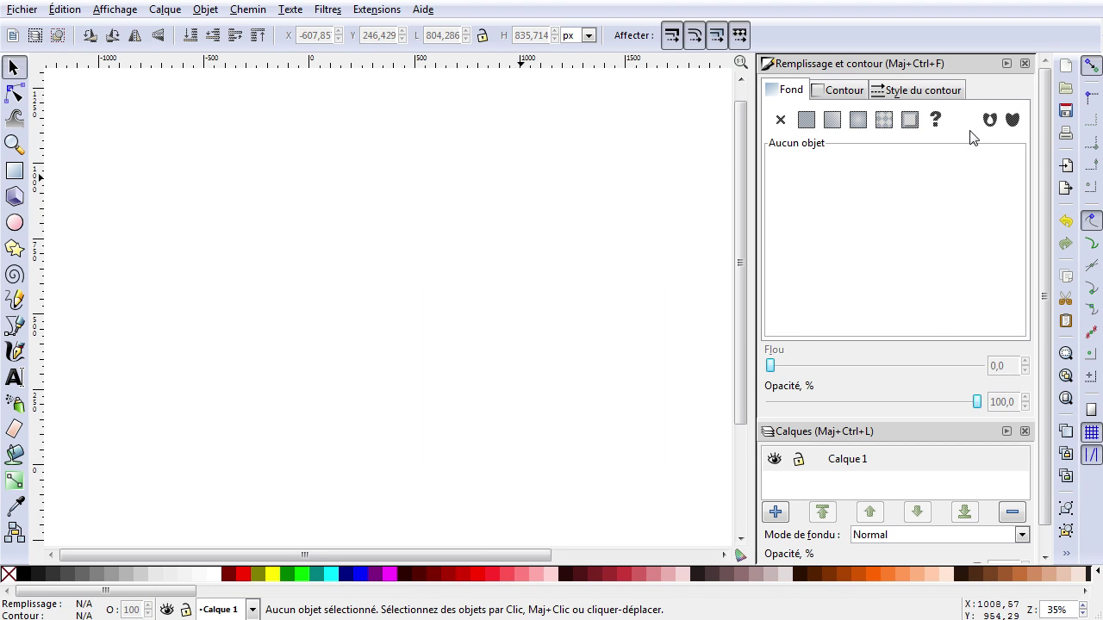
click(1006, 64)
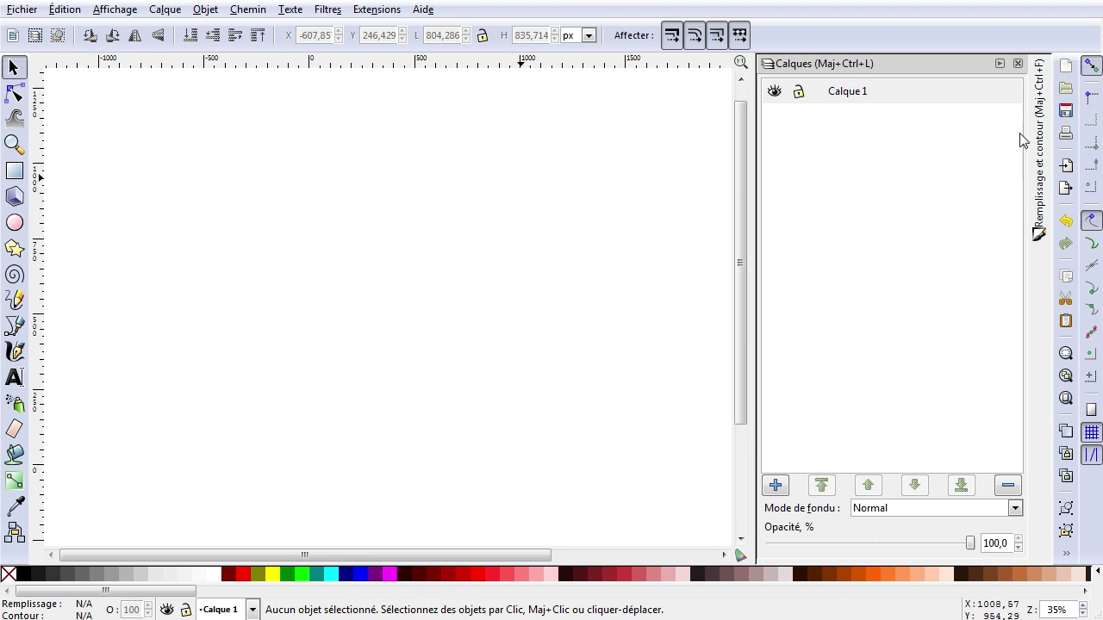
click(997, 63)
click(1037, 225)
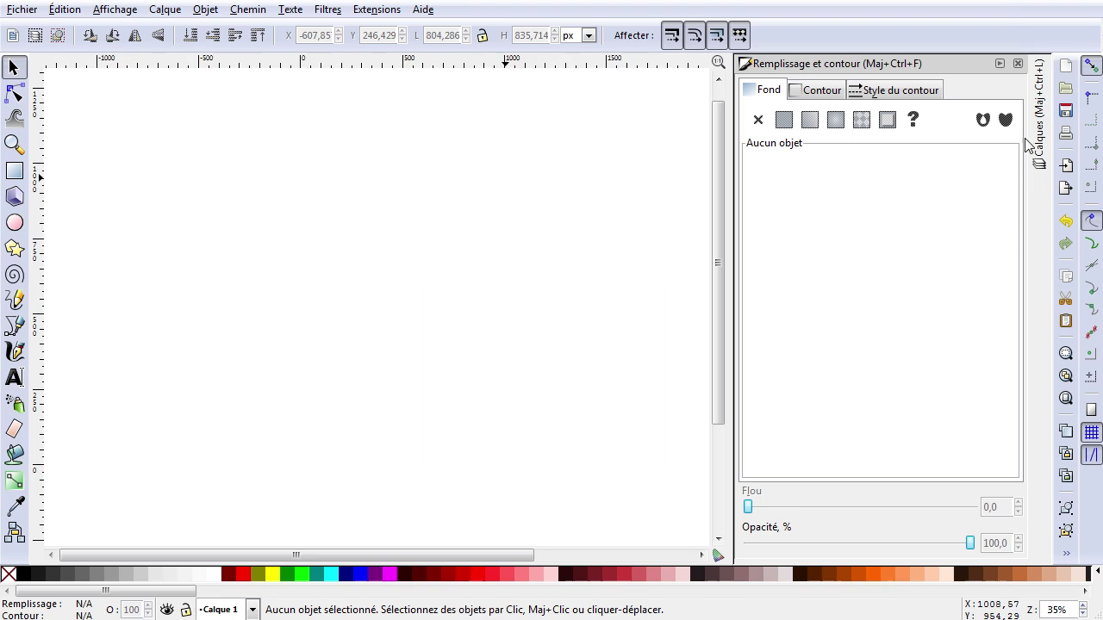
click(997, 64)
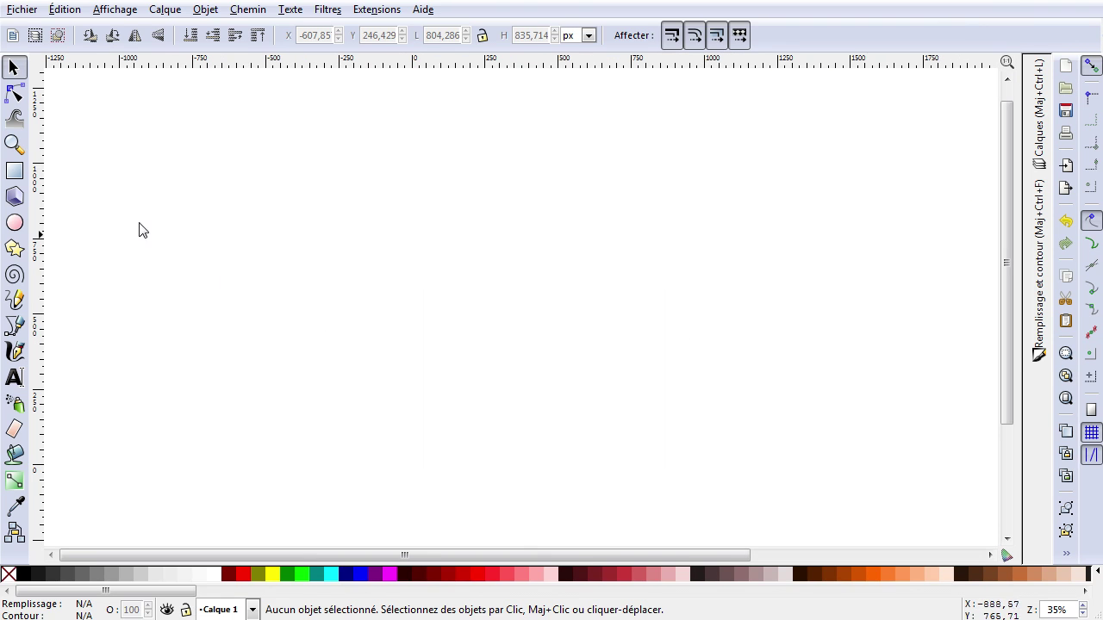
Step: Draw a tilted five-pointed star about 628 by 644 px in the upper part of the canvas and deselect it
click(15, 249)
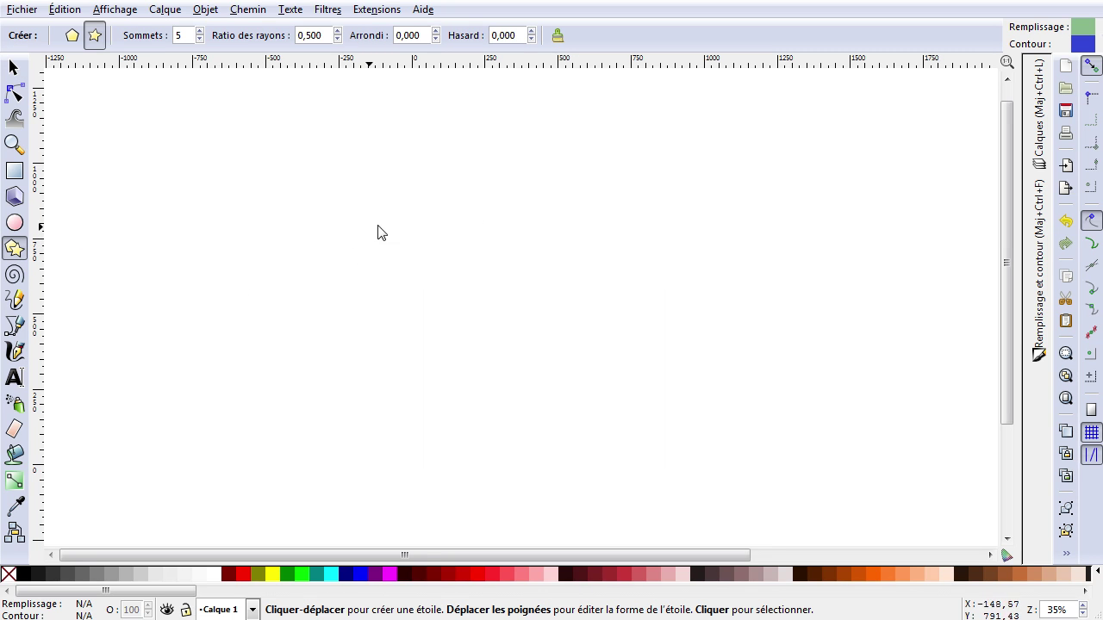
mouse_move(360, 217)
mouse_down()
mouse_move(465, 295)
mouse_move(436, 276)
mouse_up()
key(Escape)
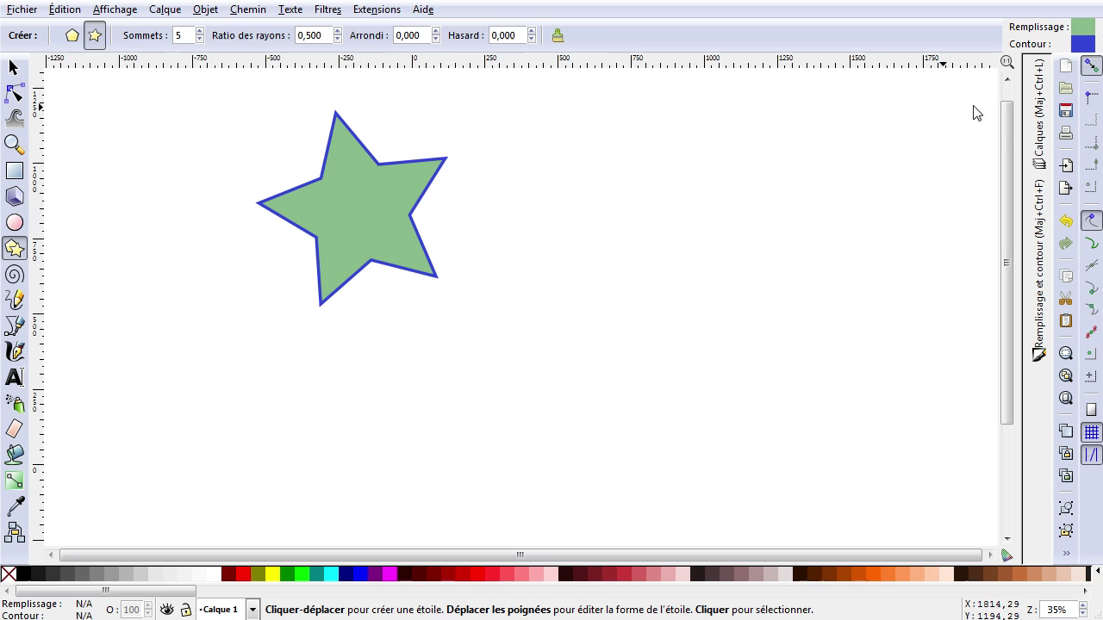
Step: Reopen the Remplissage et contour dialog and set the star's flat fill to an opaque yellow, about d7cf4bff
click(1040, 235)
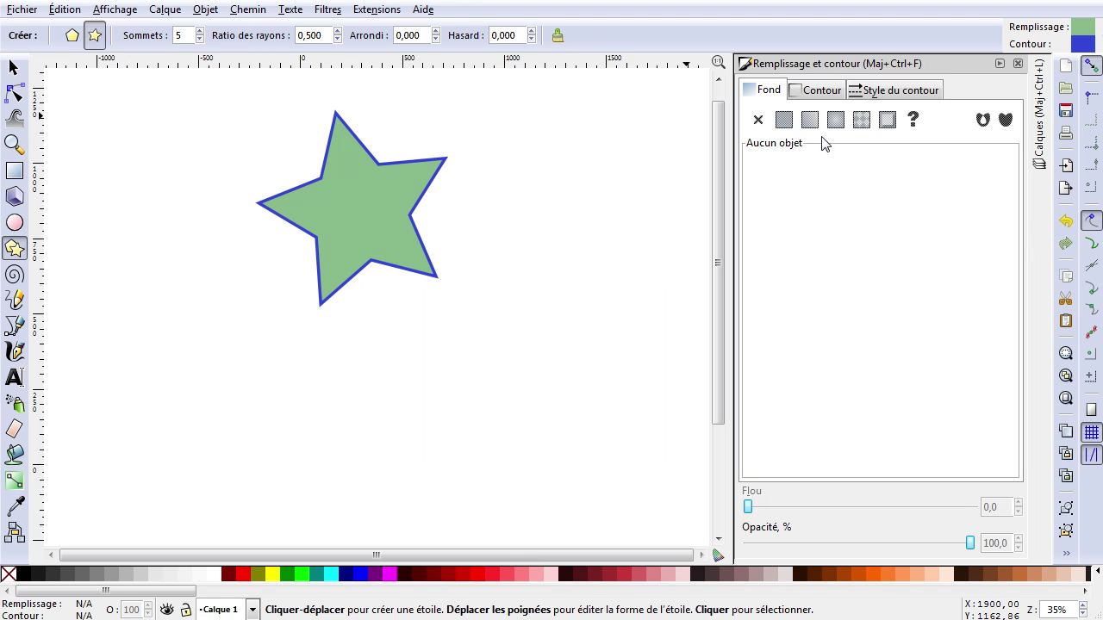
click(366, 220)
drag(862, 261, 874, 268)
mouse_move(915, 202)
mouse_down()
mouse_move(940, 204)
mouse_move(941, 216)
mouse_up()
drag(916, 442, 964, 455)
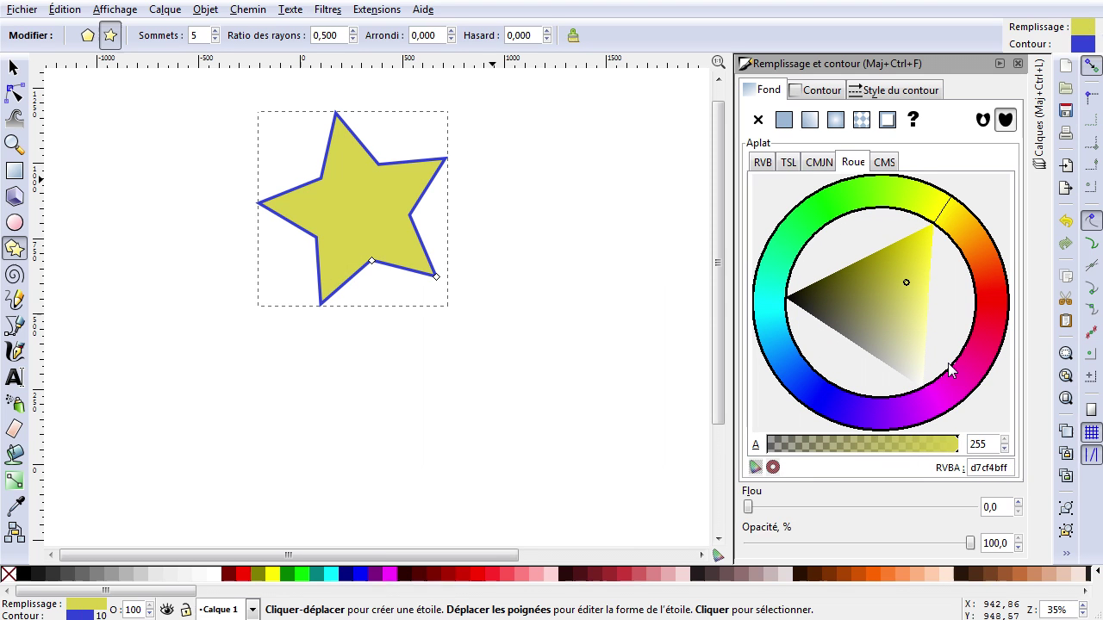
Step: Change the star's contour to a medium green and move the star down and slightly left, to about X -578, Y 309 px
click(818, 91)
mouse_move(857, 209)
mouse_down()
mouse_move(869, 253)
mouse_move(846, 269)
mouse_move(856, 298)
mouse_up()
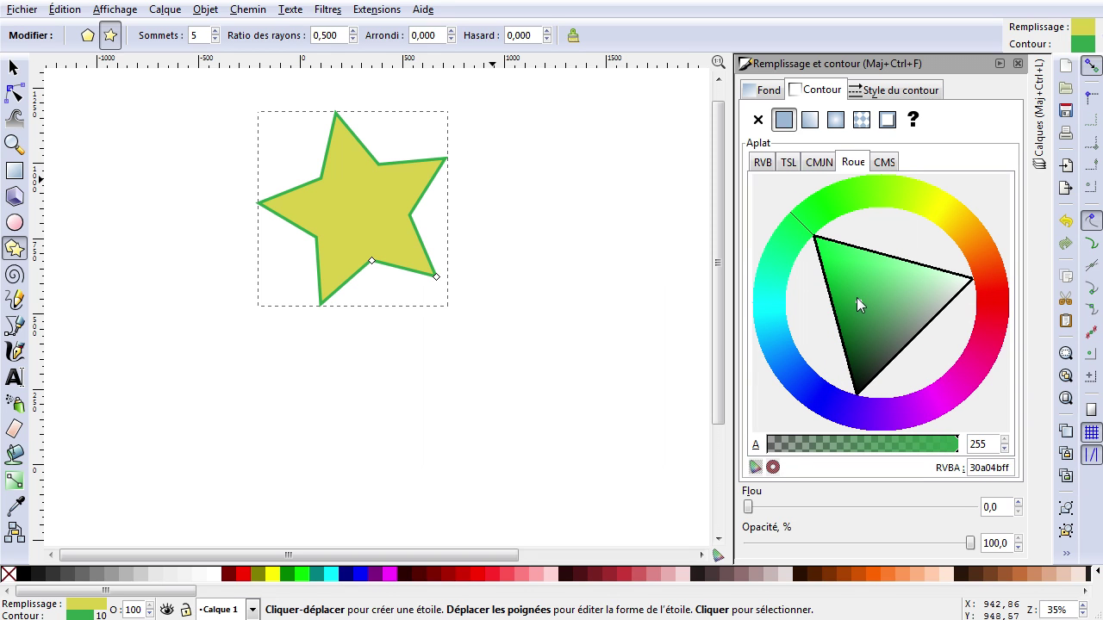
click(14, 67)
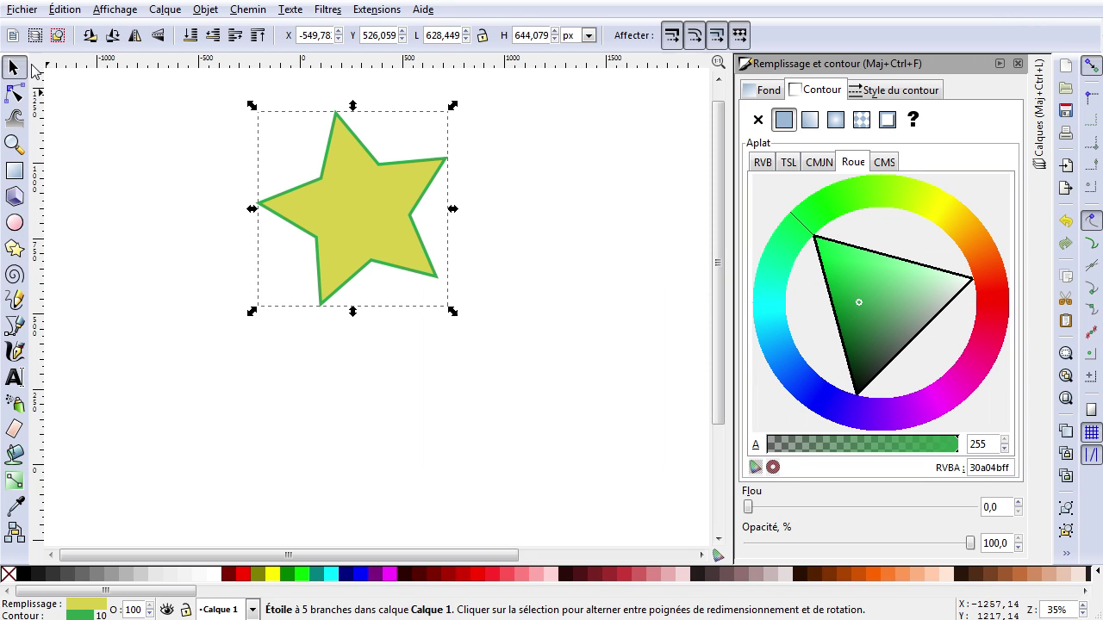
drag(401, 207, 333, 262)
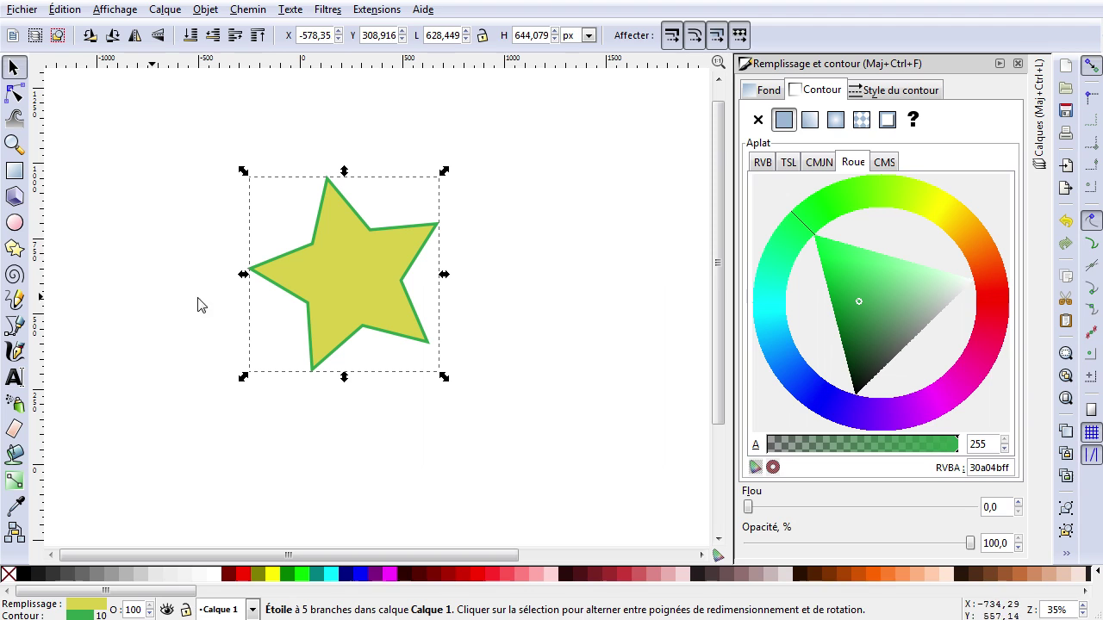
Step: Try the star as a regular polygon, returning it to a star shape
click(12, 259)
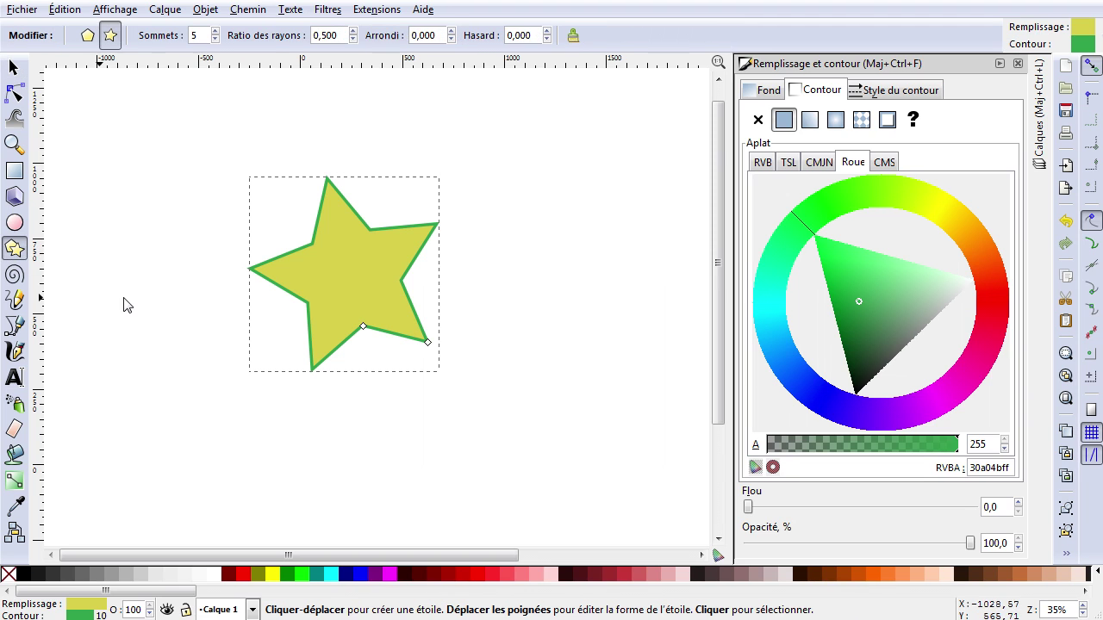
click(87, 36)
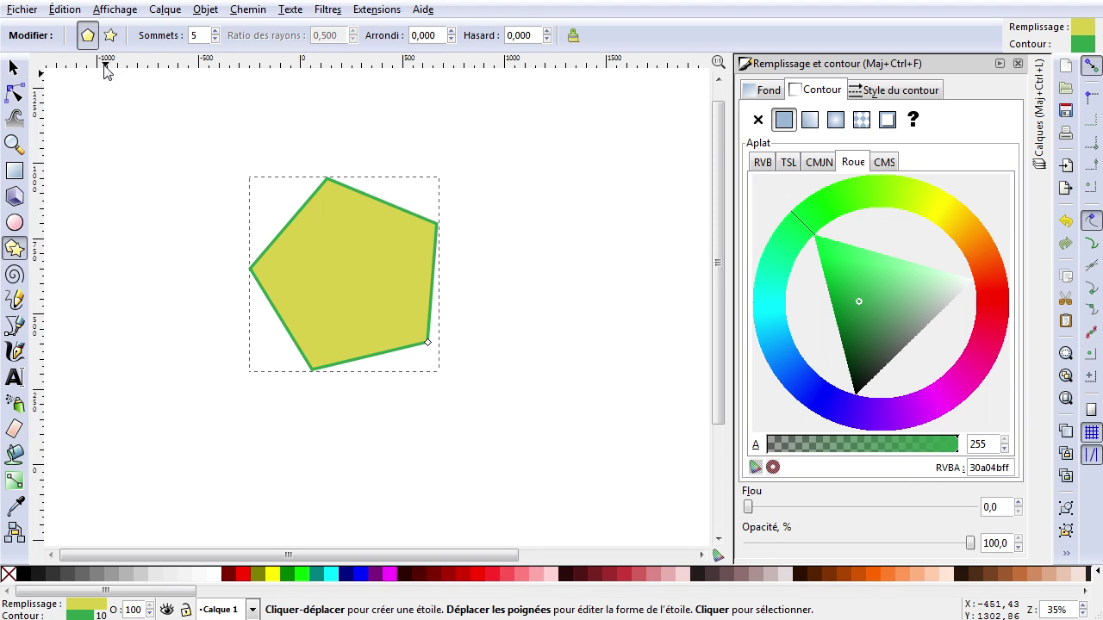
click(110, 35)
click(87, 35)
click(109, 36)
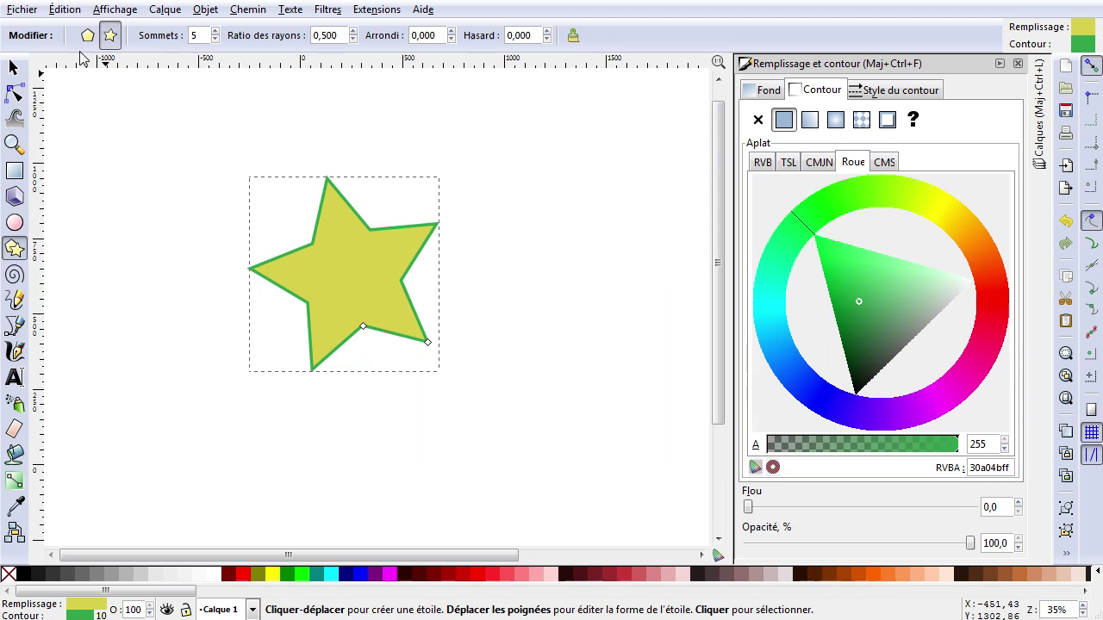
Step: Give the star 11 corners and try small and large spoke ratios up to 1,000, settling on 0,510
scroll(211, 39, up, 5)
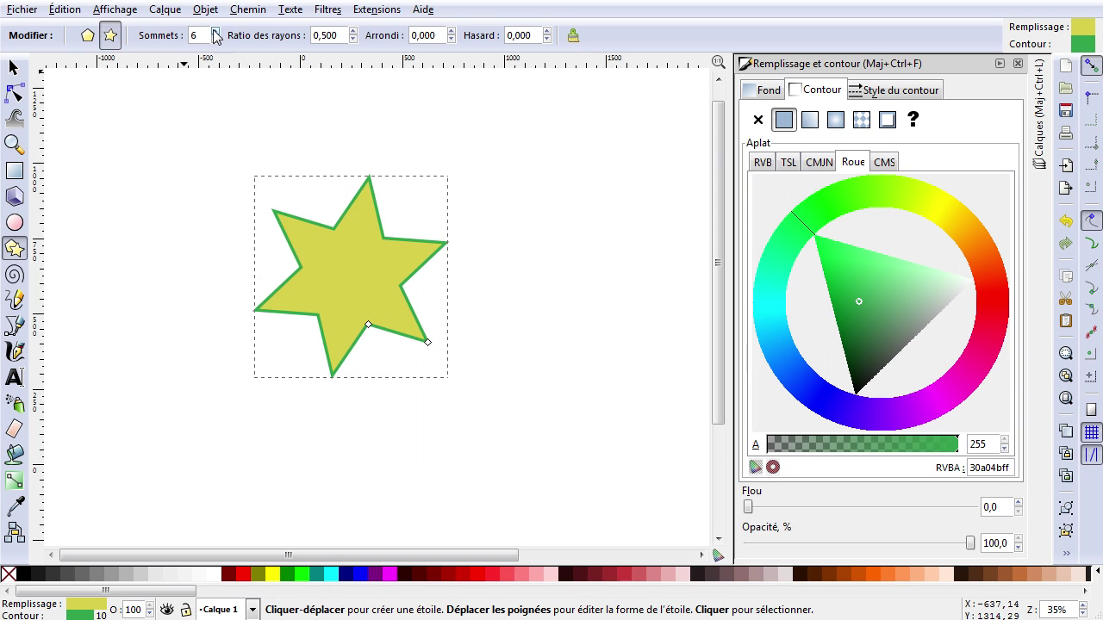
click(214, 31)
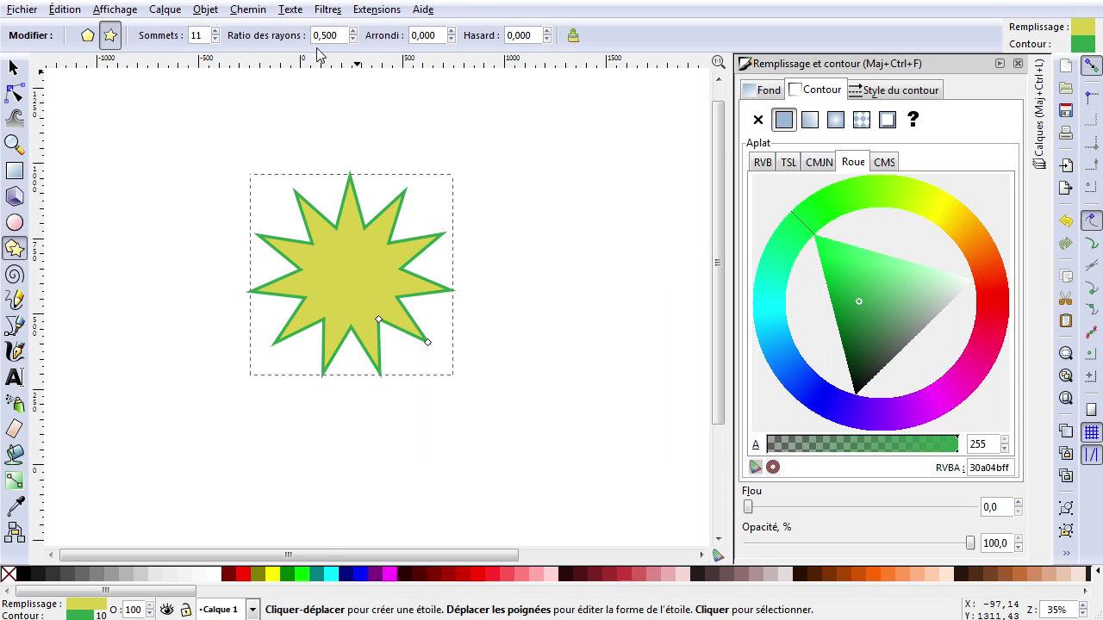
scroll(354, 40, down, 8)
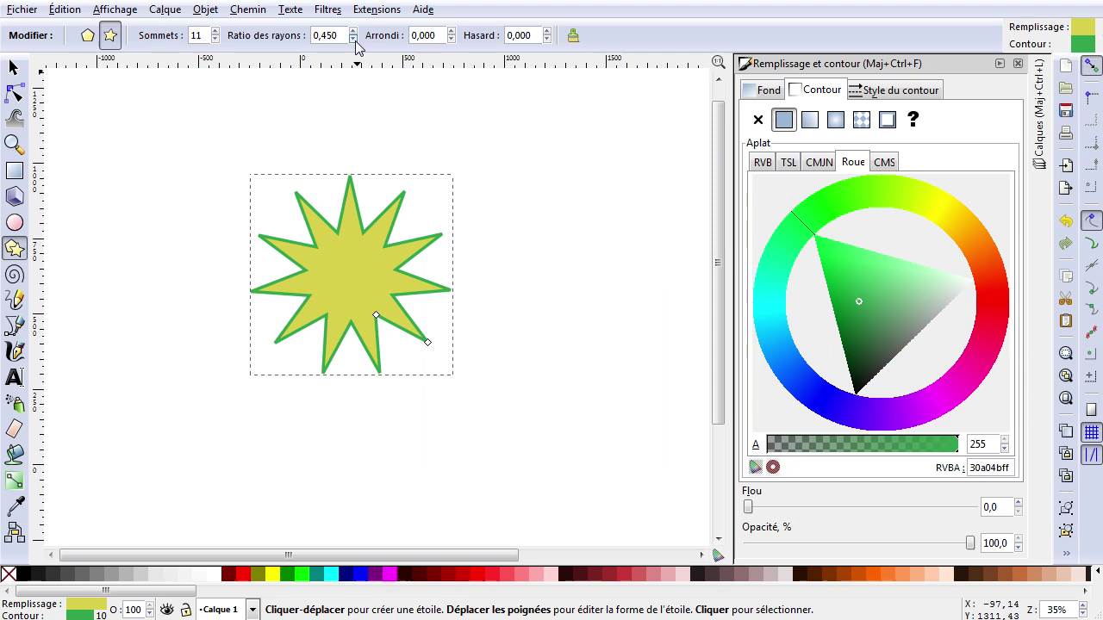
click(352, 31)
click(353, 31)
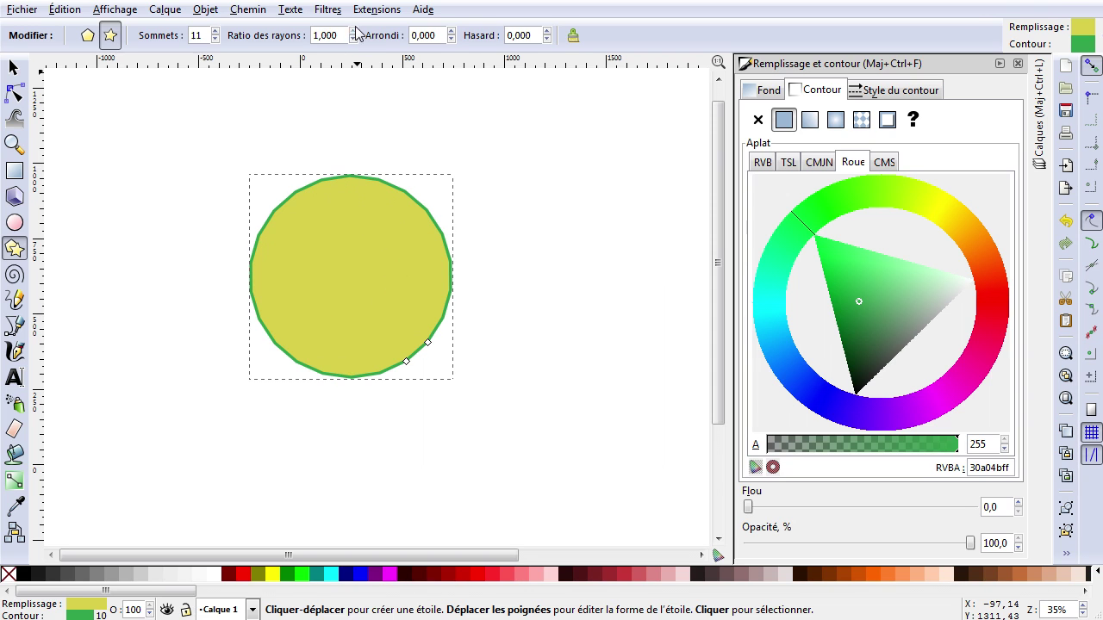
click(352, 39)
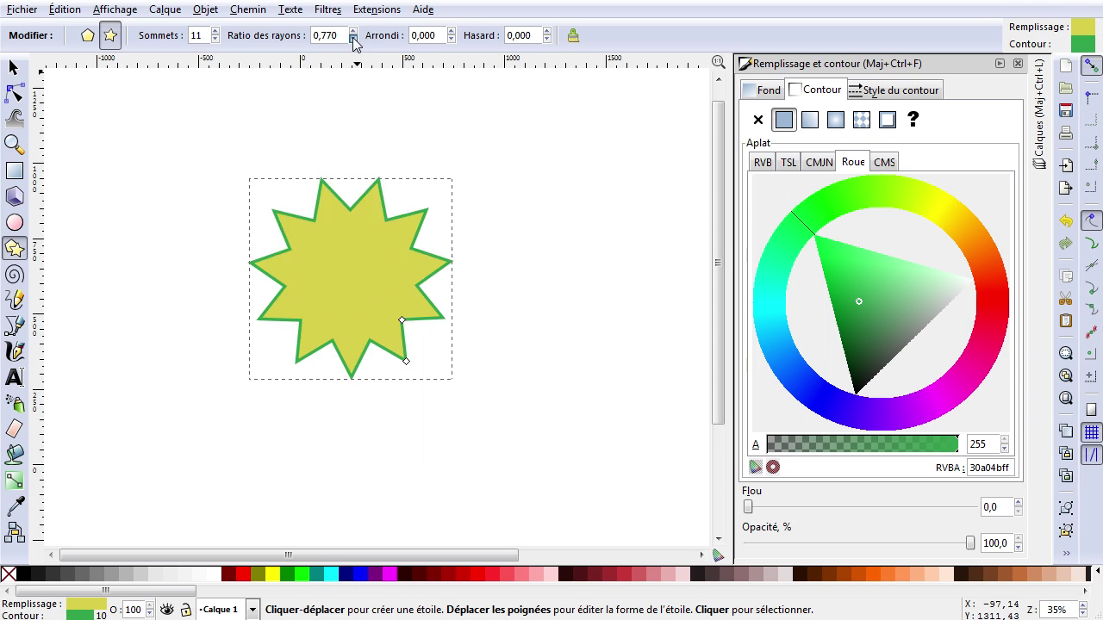
click(351, 31)
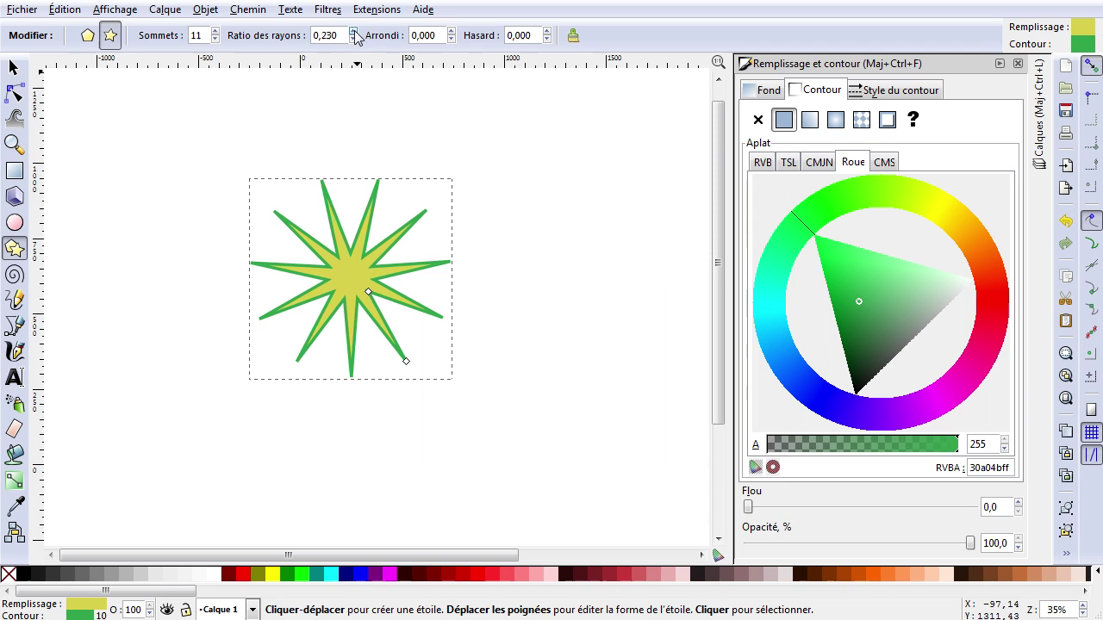
click(355, 31)
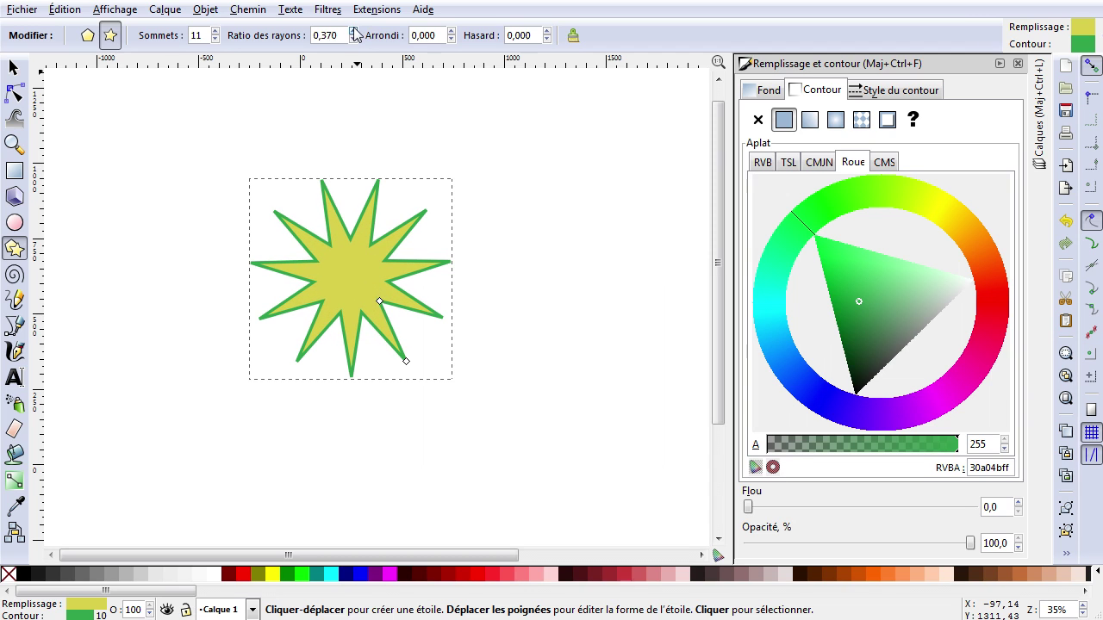
click(353, 31)
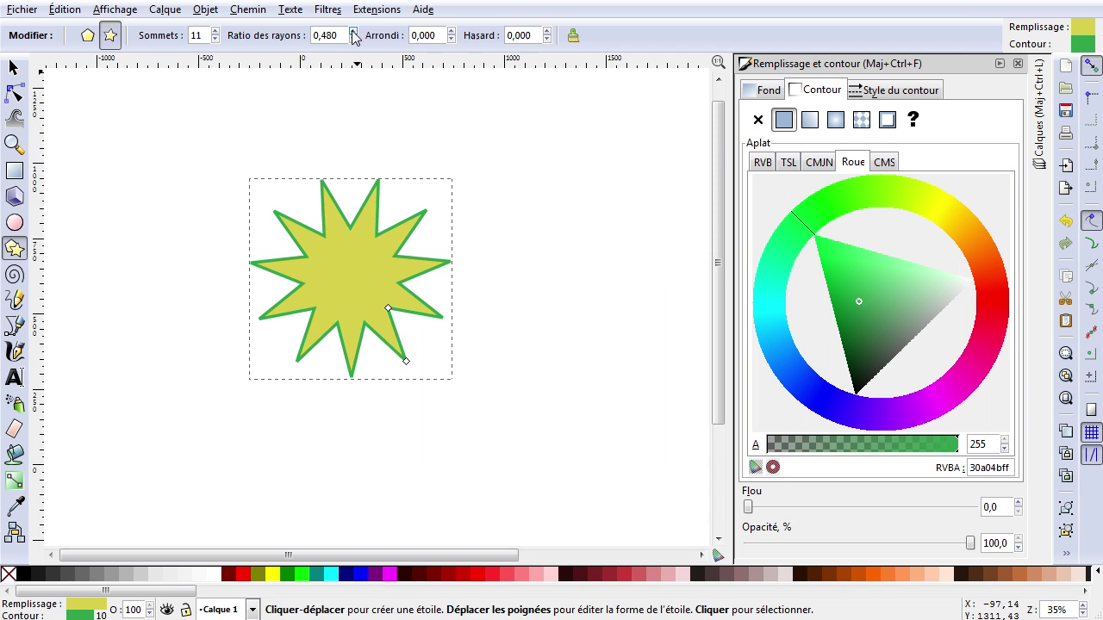
Step: Round the star's corners with a rounding value of 0,140
click(450, 31)
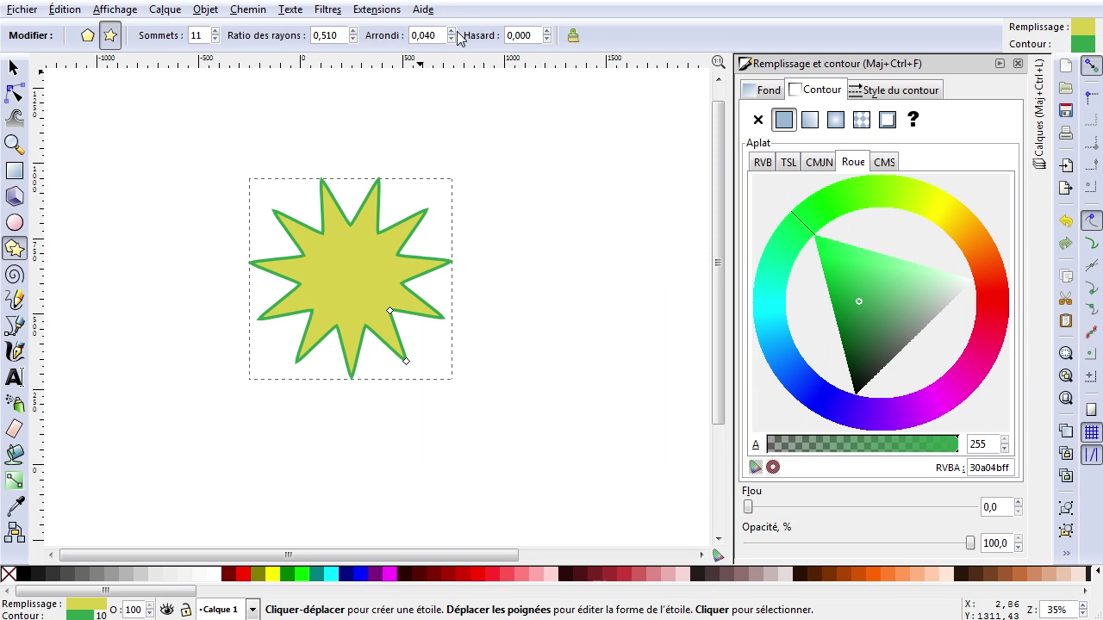
click(451, 31)
click(450, 31)
click(450, 31)
click(451, 31)
click(450, 31)
click(451, 31)
click(451, 31)
click(451, 31)
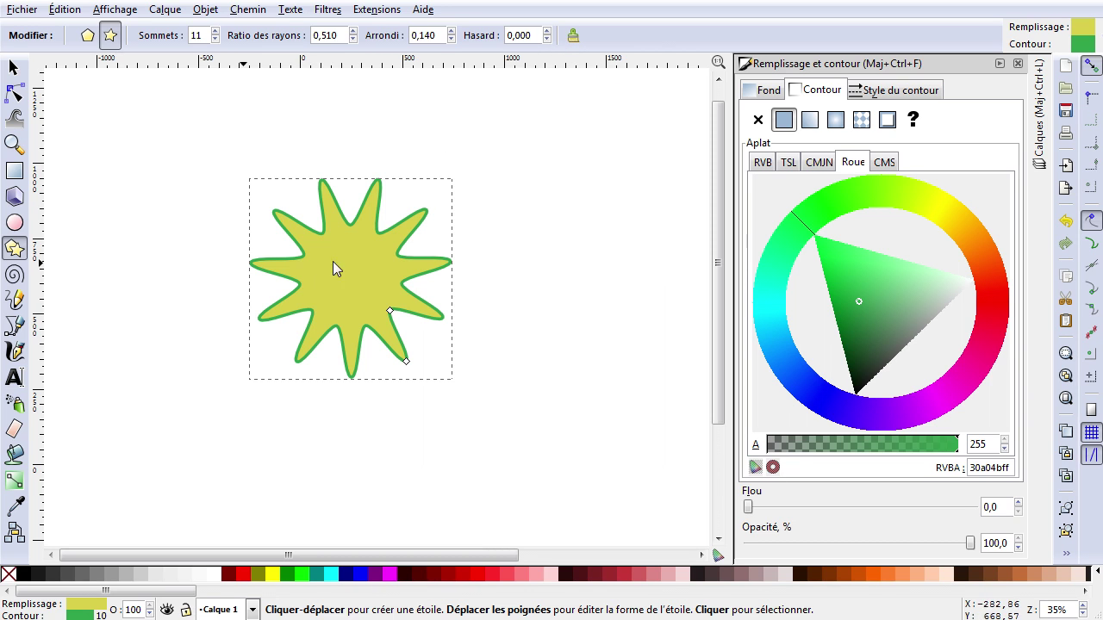
Step: Stretch the star horizontally to the right to a width of about 1118 px
click(13, 68)
drag(457, 284, 584, 277)
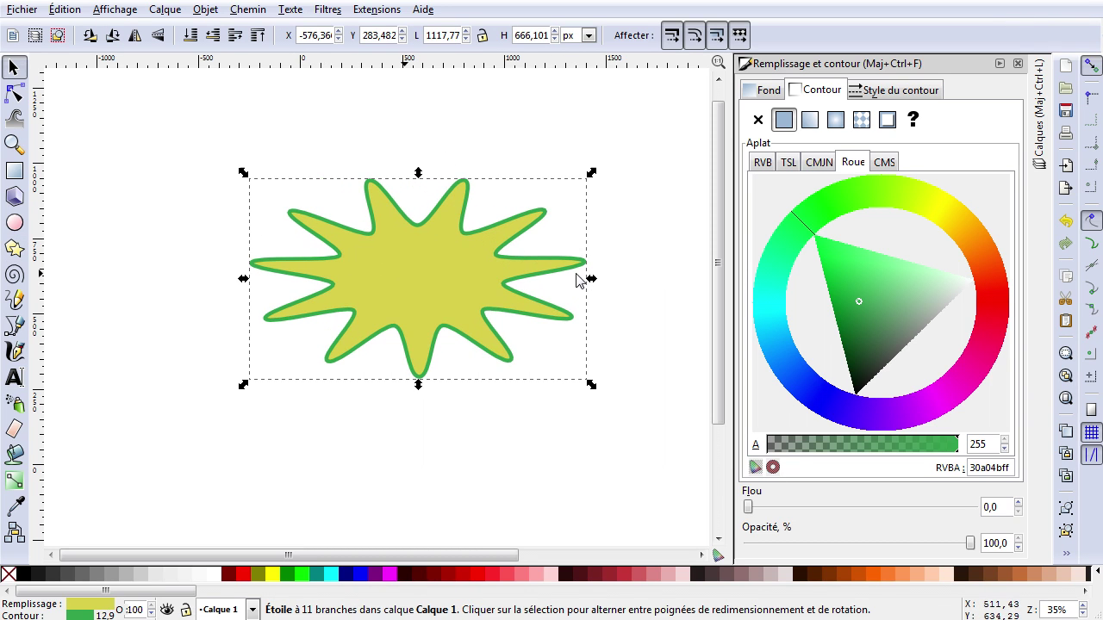
Step: Reshape the star with its handles, bringing the spoke ratio to 0,507 and lengthening and slightly turning its arms
click(14, 248)
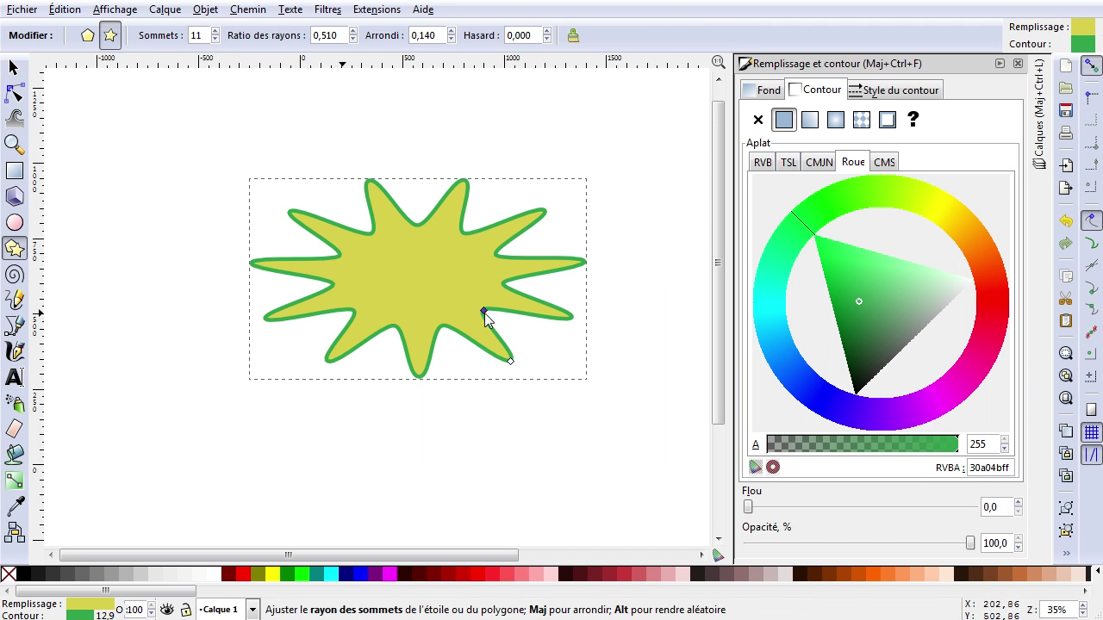
mouse_move(487, 316)
mouse_down()
mouse_move(526, 317)
mouse_move(488, 317)
mouse_up()
mouse_move(515, 360)
mouse_down()
mouse_move(443, 370)
mouse_move(500, 375)
mouse_move(537, 349)
mouse_move(510, 368)
mouse_up()
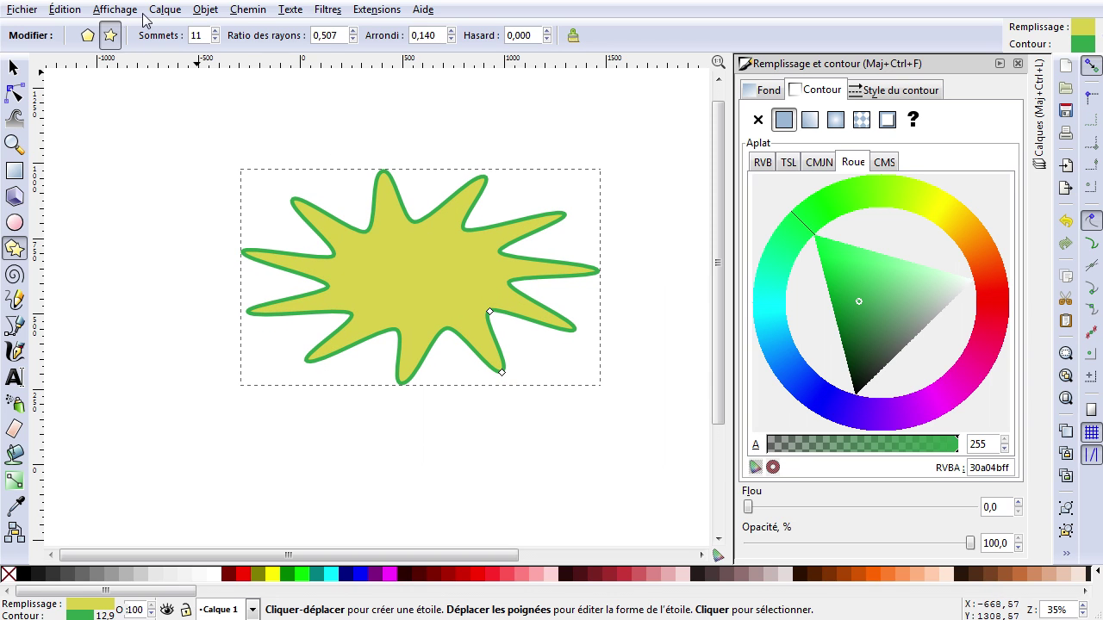
Step: Switch the star to a regular polygon, reshape it with its corner handle, and return it to a star shape
click(87, 35)
drag(491, 315, 485, 362)
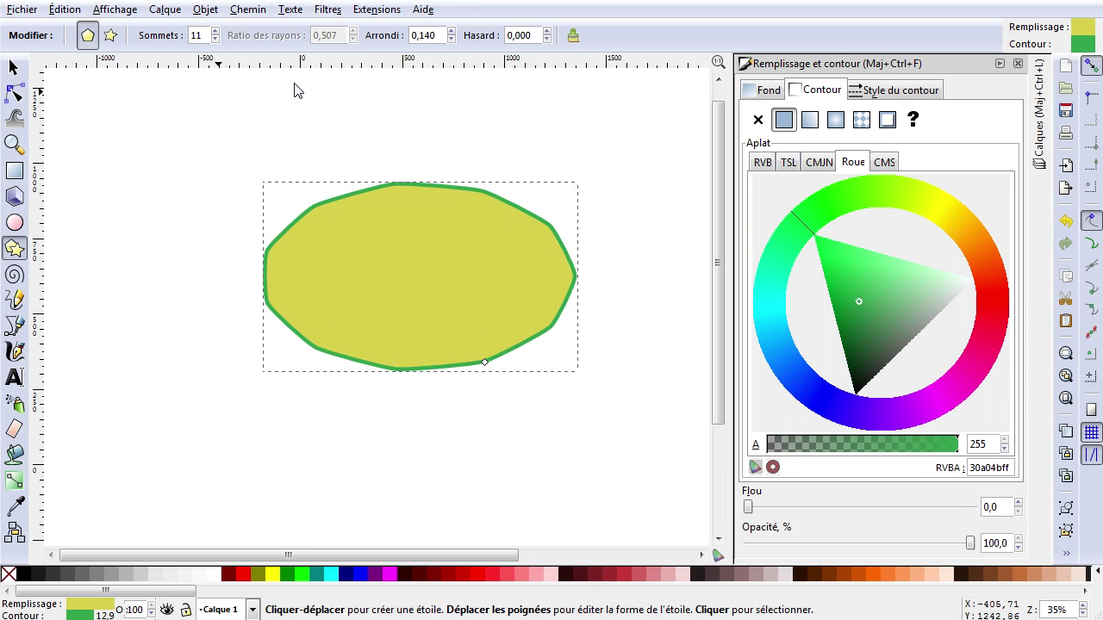
click(110, 35)
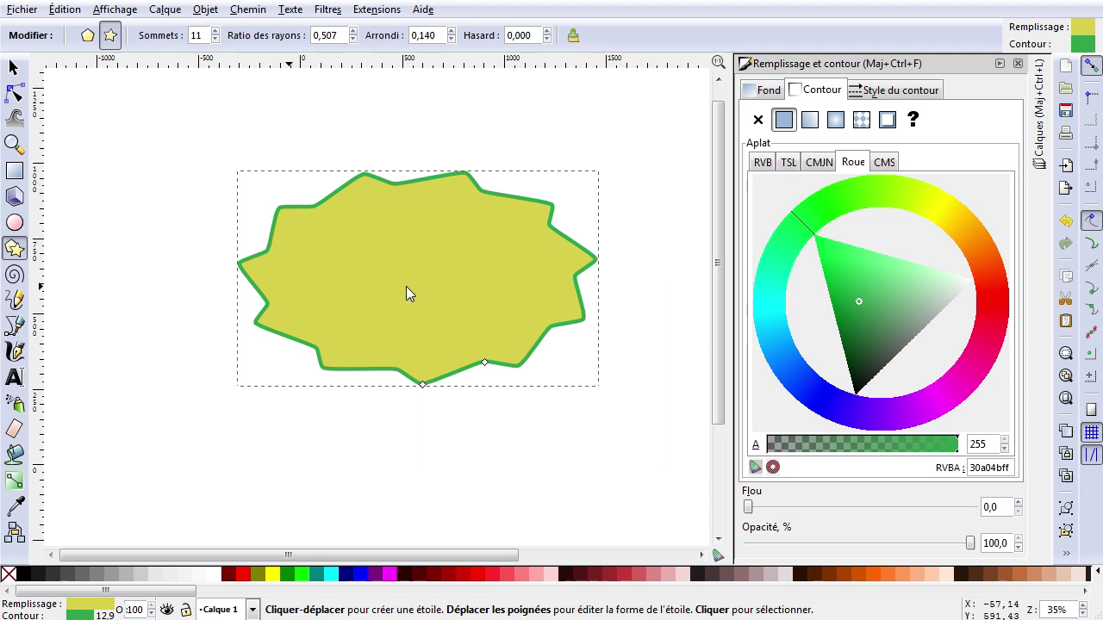
Step: Move the star slightly up and to the left on the canvas, and delete it
click(14, 67)
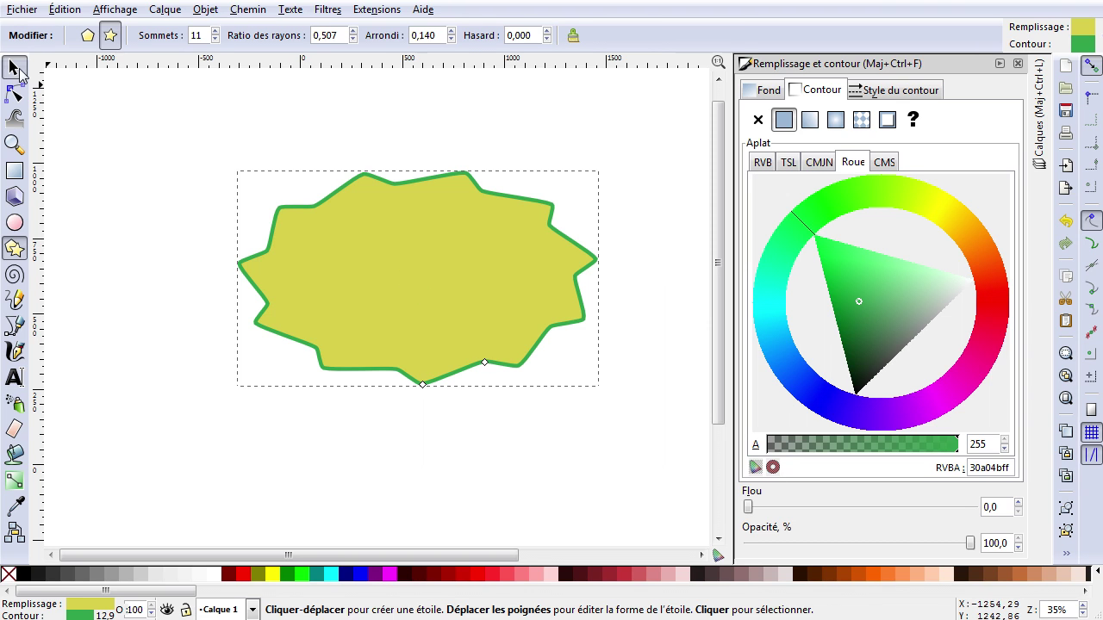
drag(443, 255, 387, 241)
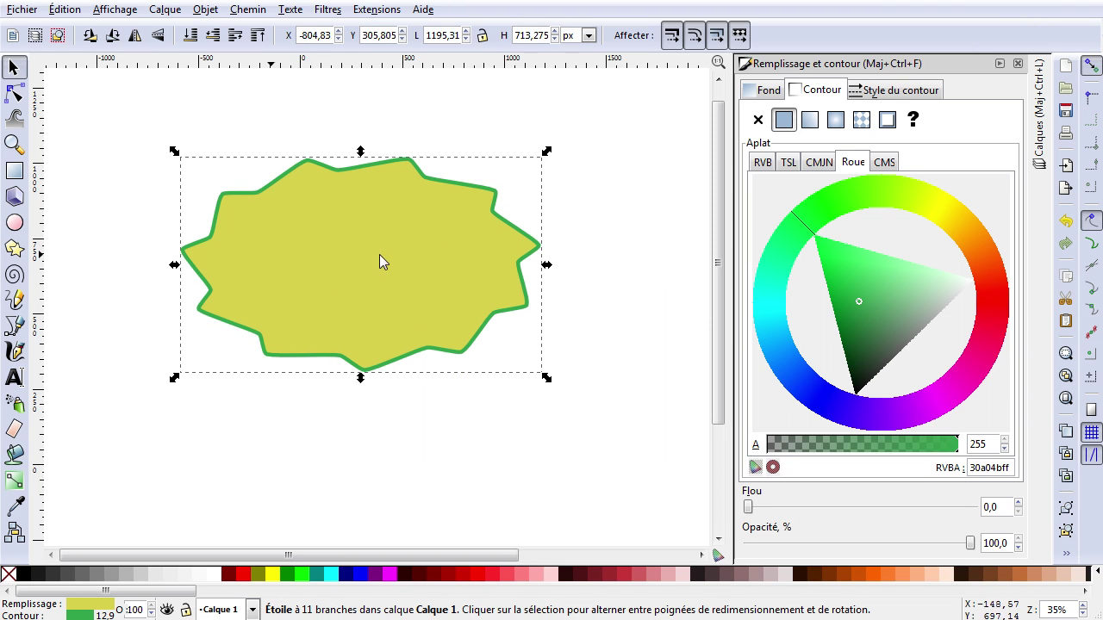
key(Delete)
Step: Draw a three-turn spiral about 881 px wide and 799 px high, and delete it
click(13, 274)
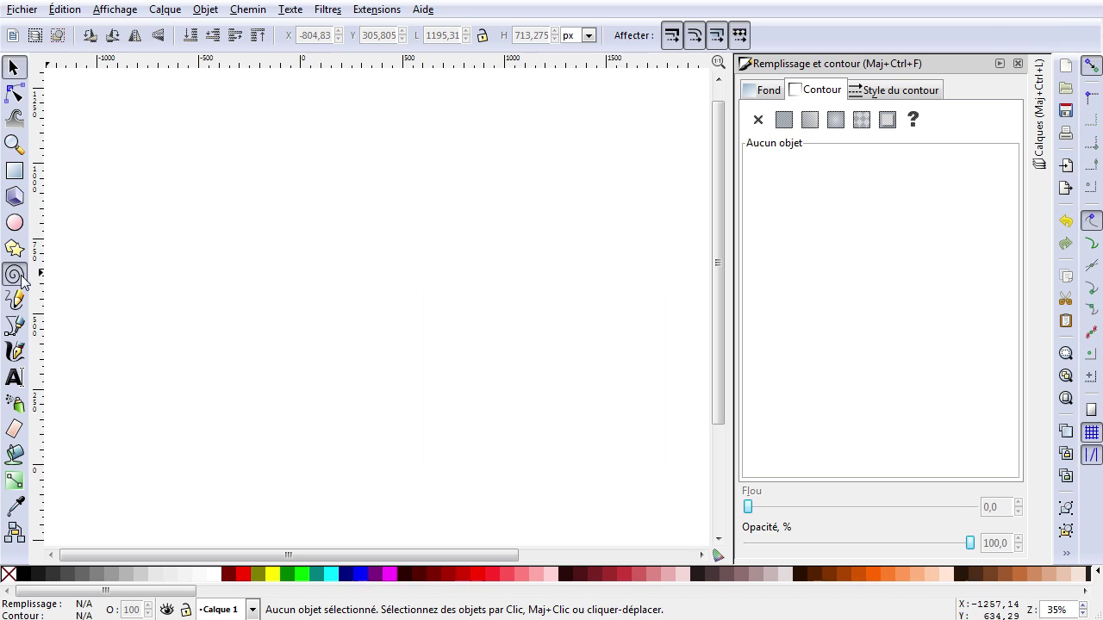
mouse_move(337, 235)
mouse_down()
mouse_move(435, 280)
mouse_move(476, 283)
mouse_up()
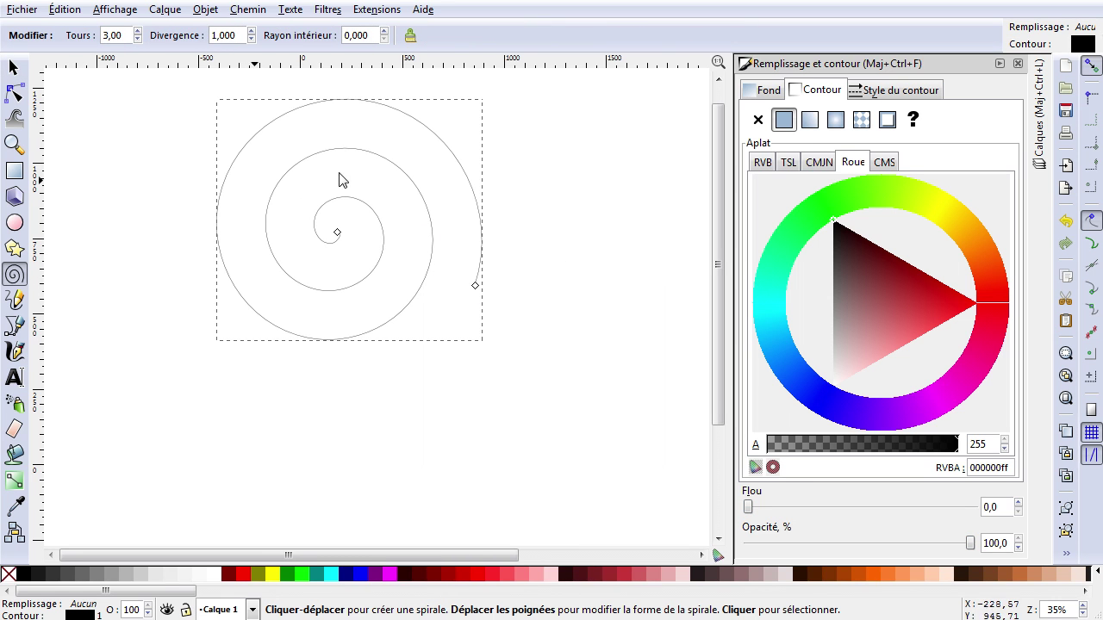
click(14, 67)
key(Delete)
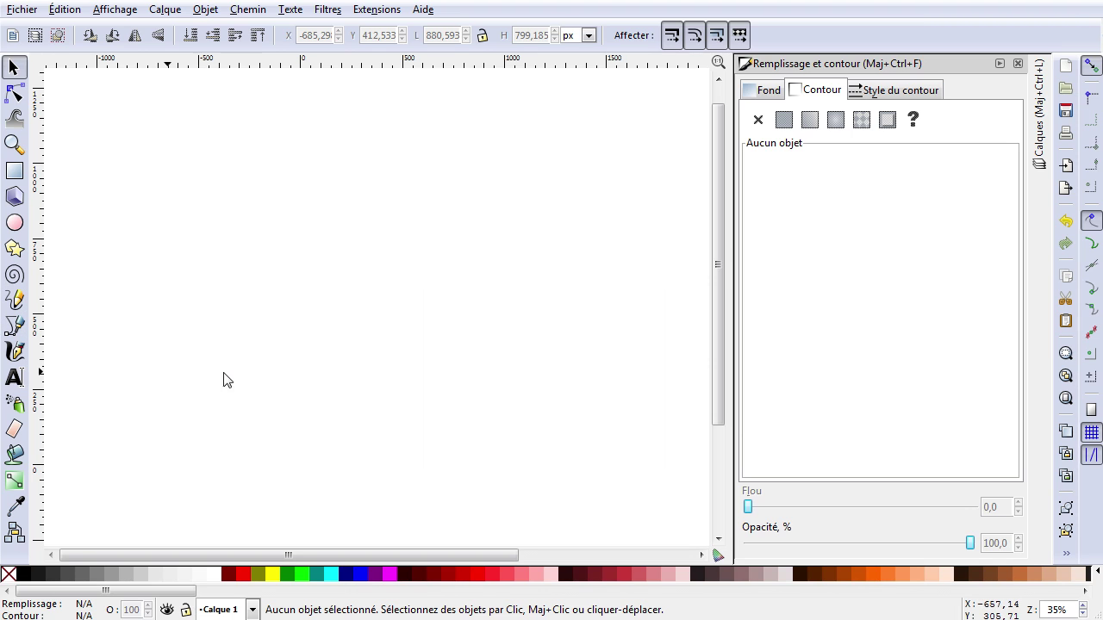
Step: Add the text "gdfgfdgdfgdfg" in Sans size 40 and stretch it to about 912 × 398 px
click(13, 379)
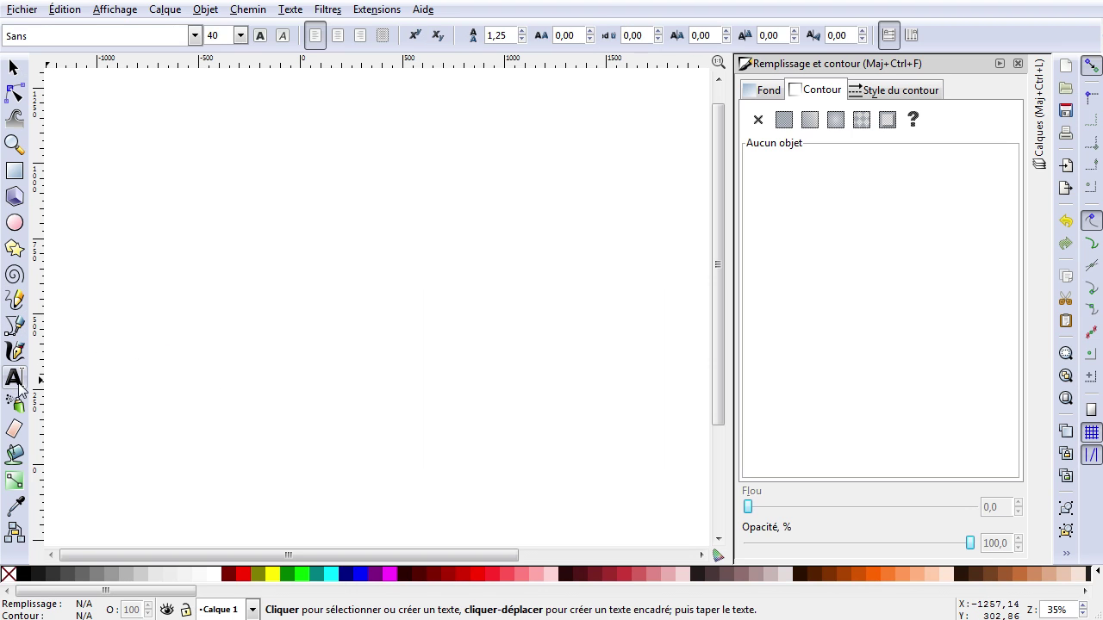
drag(155, 201, 181, 203)
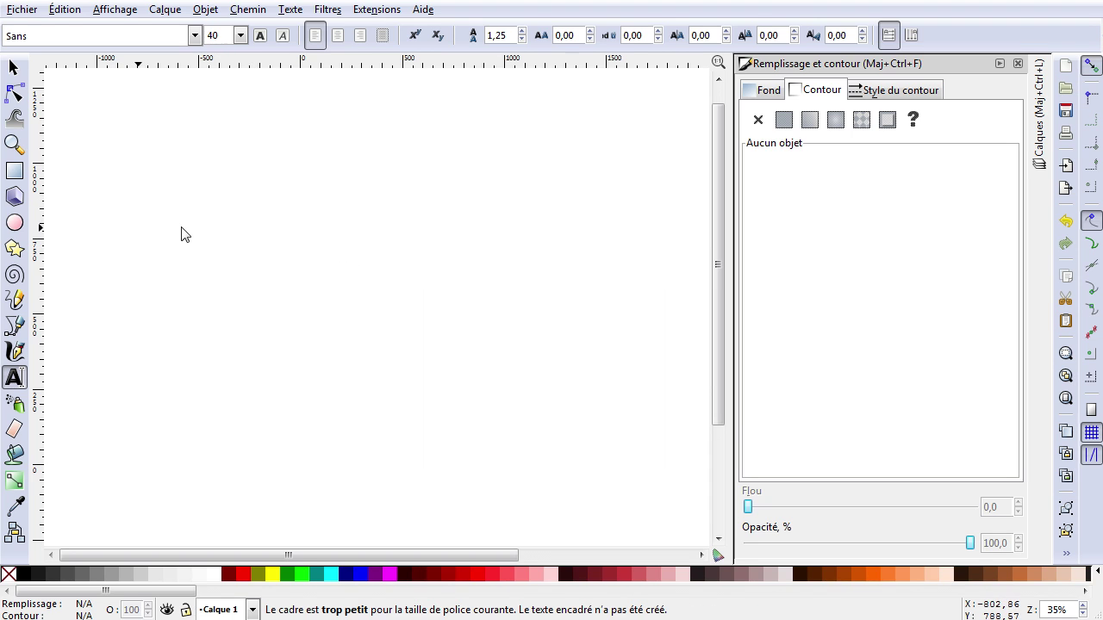
click(191, 224)
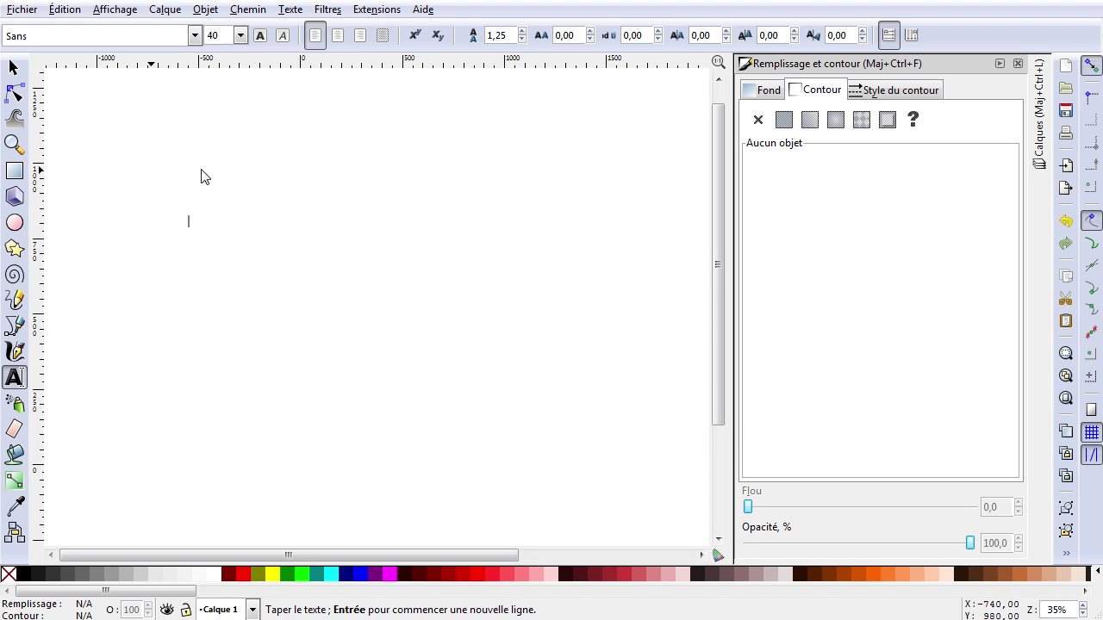
text(gdfgfdgdfgdfg)
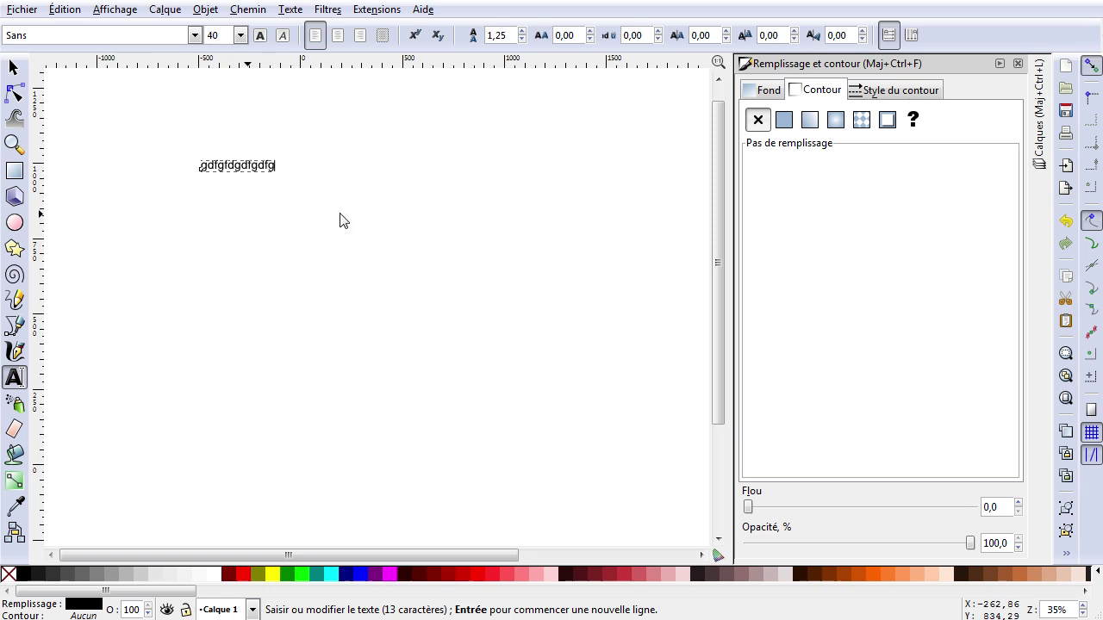
click(14, 68)
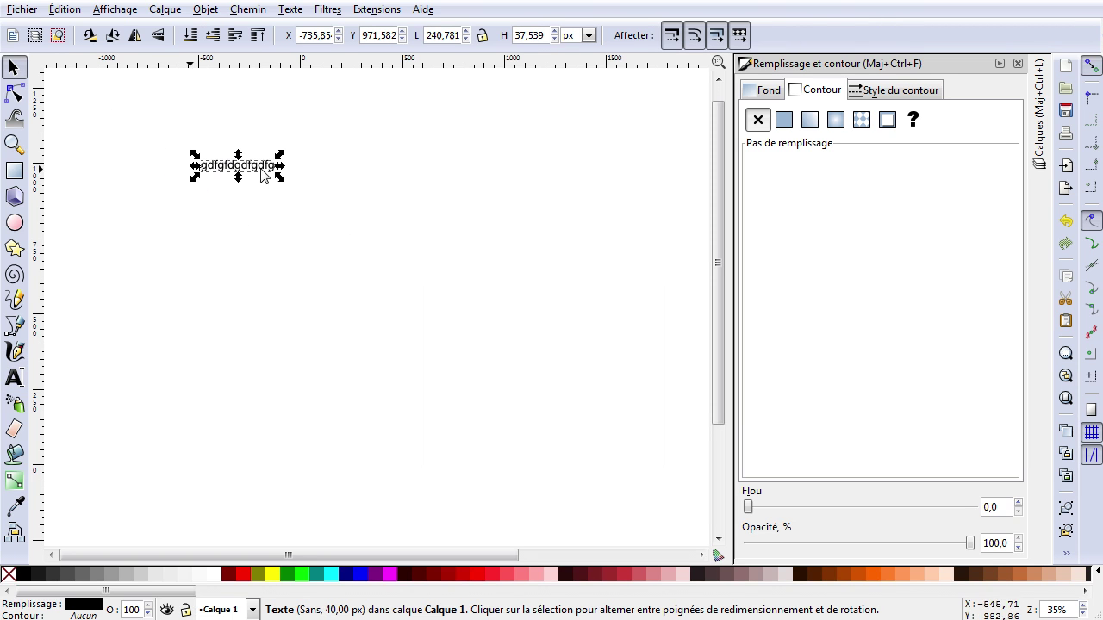
drag(280, 178, 480, 285)
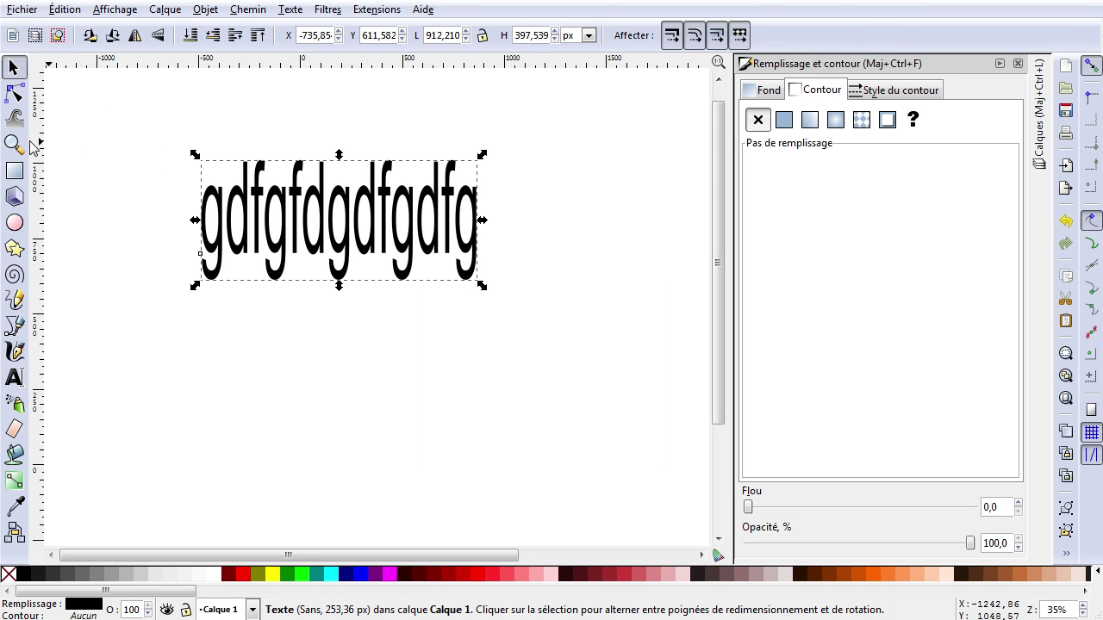
Step: Try the fonts Ruritania-Outline, SimHei and Source Sans Pro on the text, settling on Rosewood Std Regular
click(14, 377)
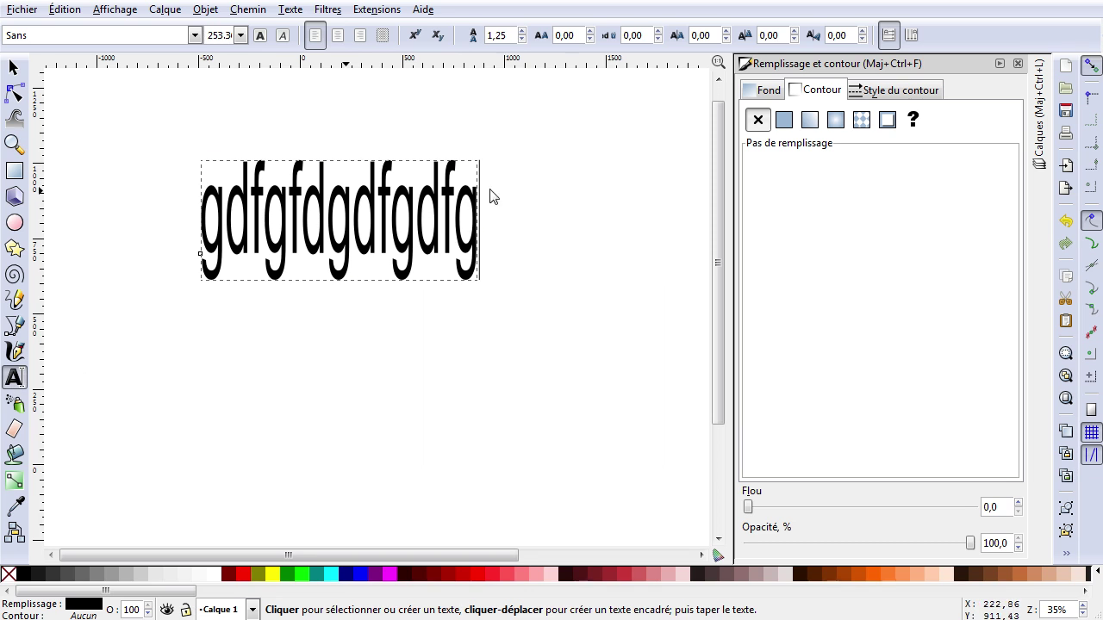
click(194, 36)
scroll(123, 205, down, 10)
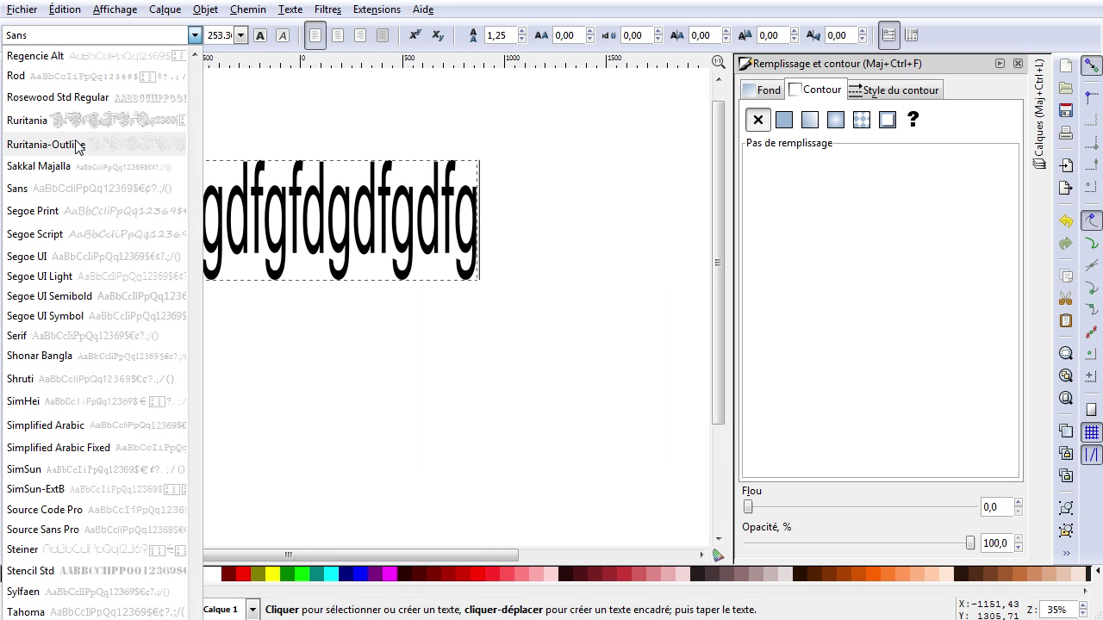
click(75, 142)
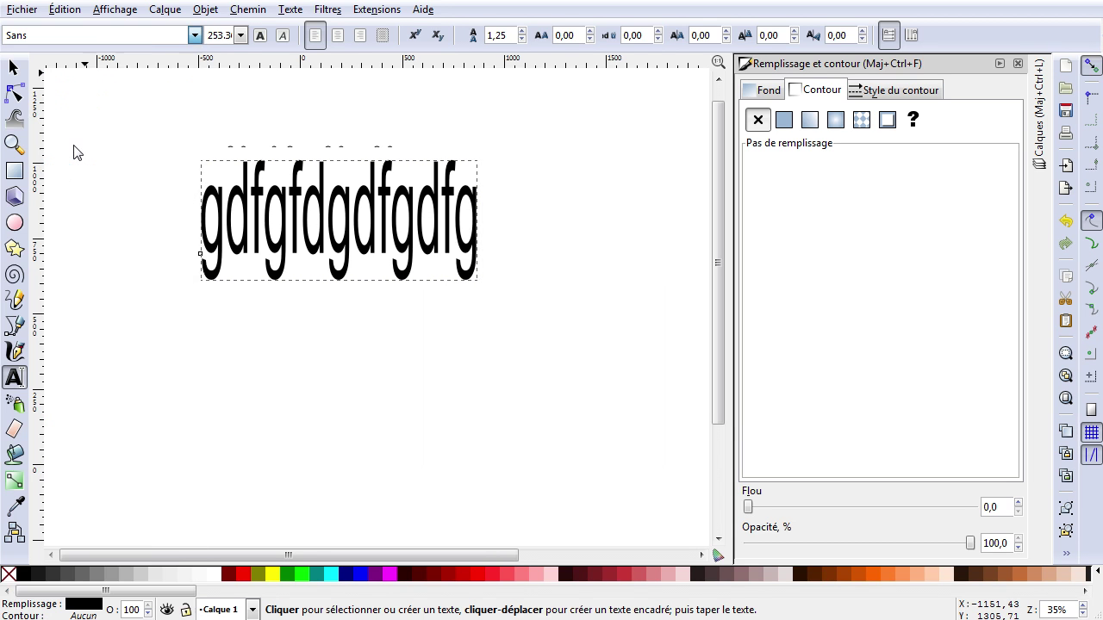
click(195, 35)
click(106, 399)
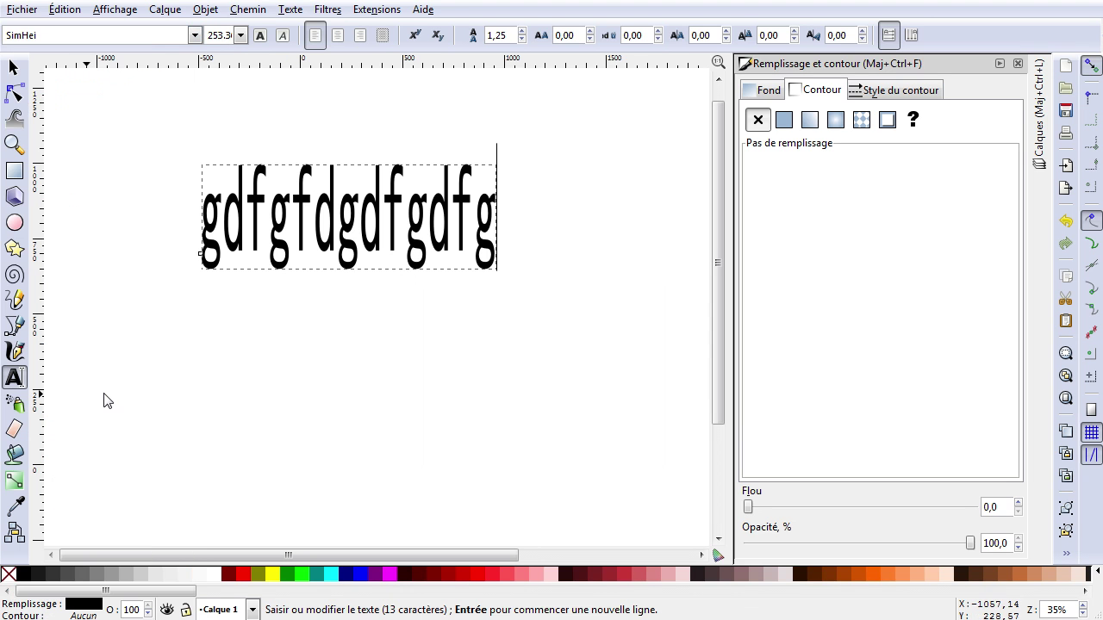
click(195, 35)
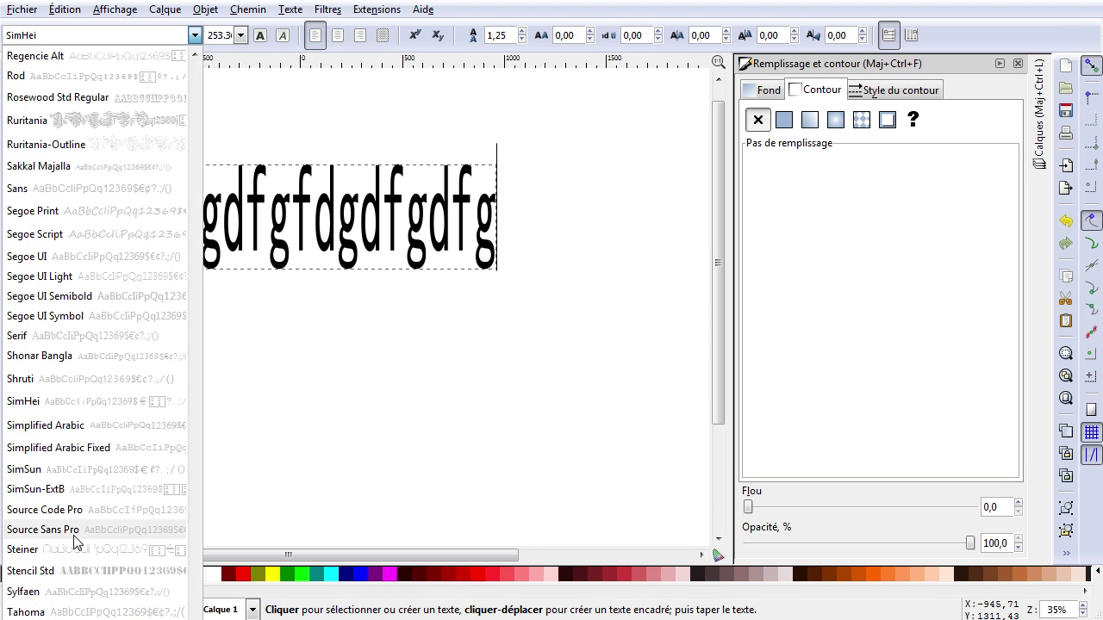
click(71, 535)
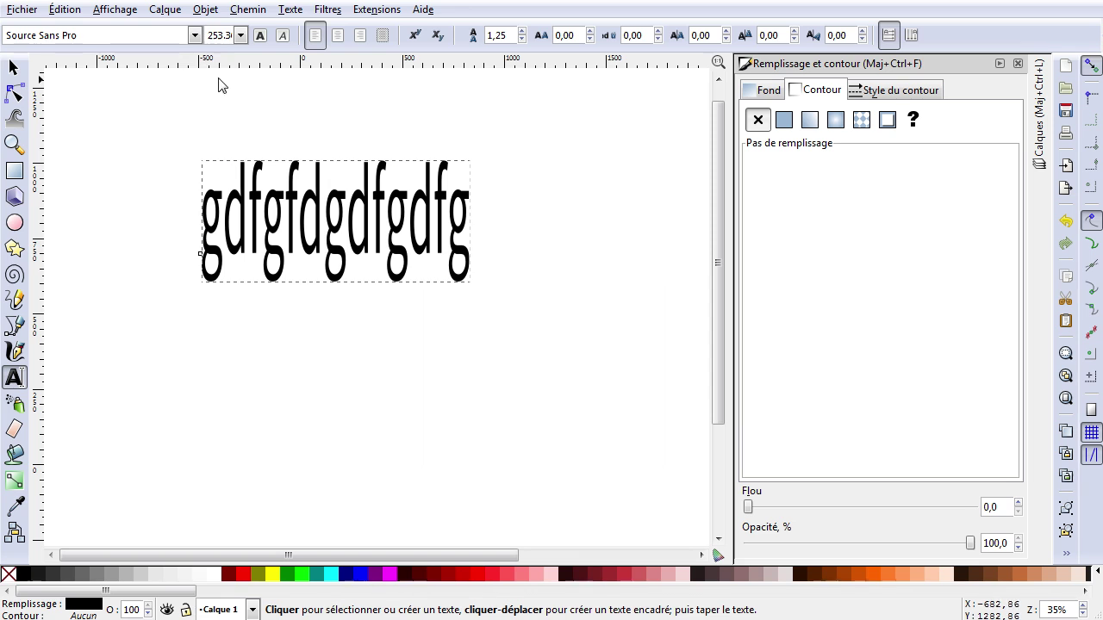
click(194, 35)
click(127, 98)
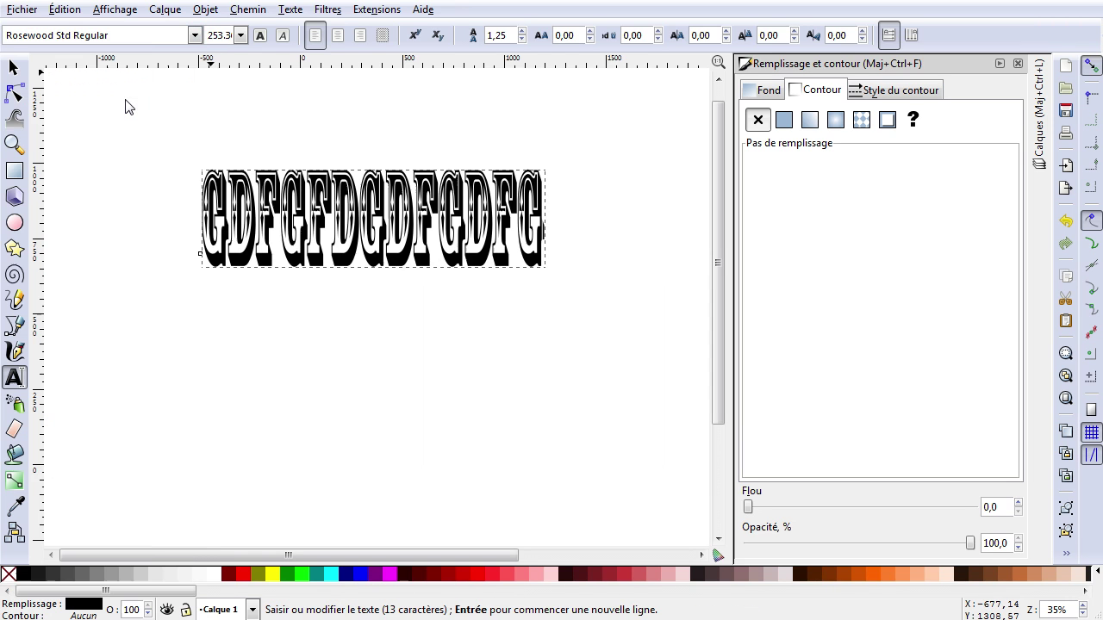
click(241, 35)
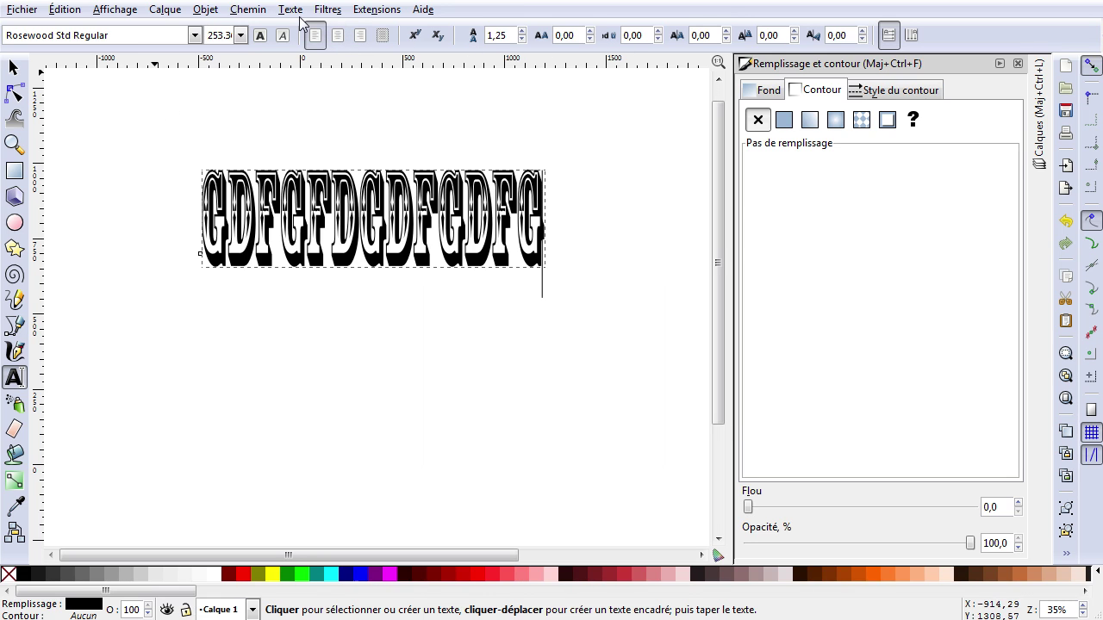
Step: Open the Text and Font settings for the selected text, enlarging and repositioning the dialog to show a taller preview
click(14, 67)
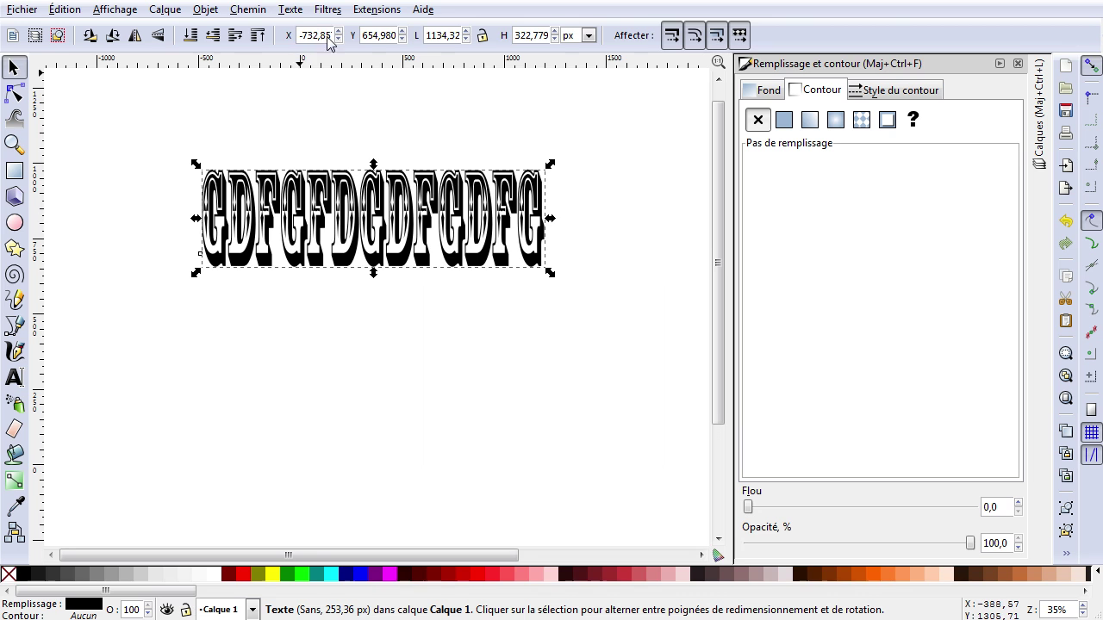
click(290, 9)
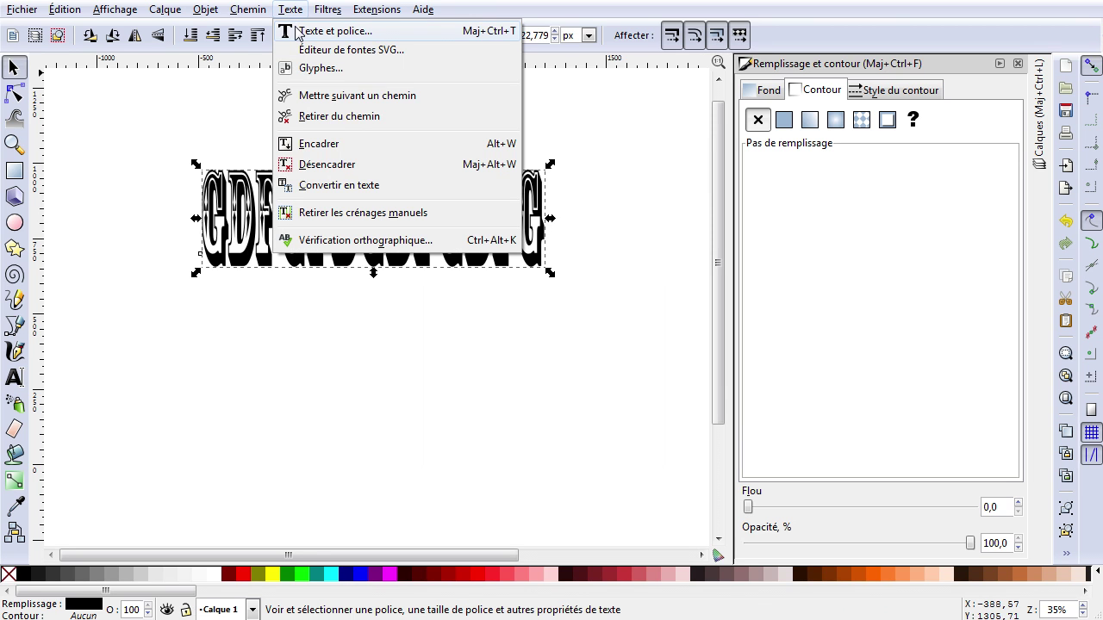
click(297, 32)
drag(377, 149, 686, 209)
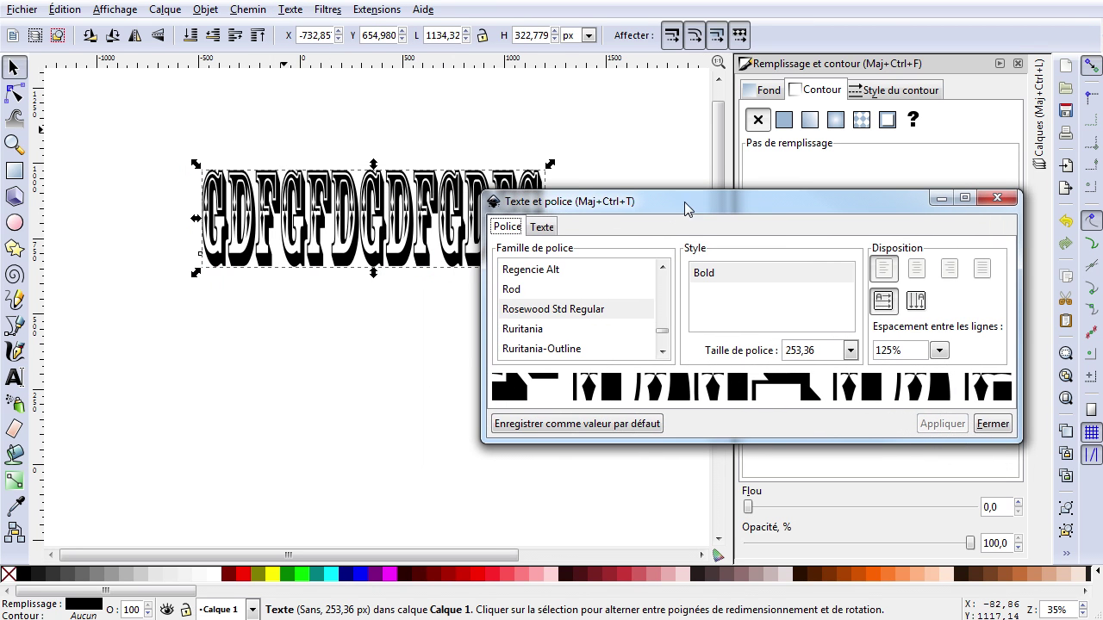
drag(750, 440, 728, 619)
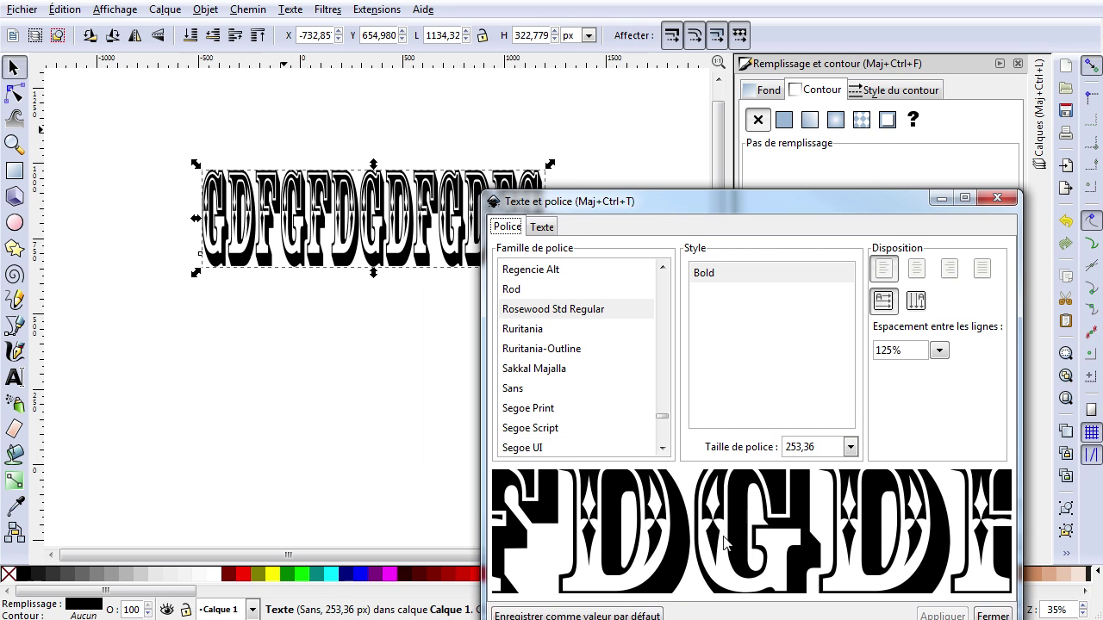
drag(651, 201, 526, 124)
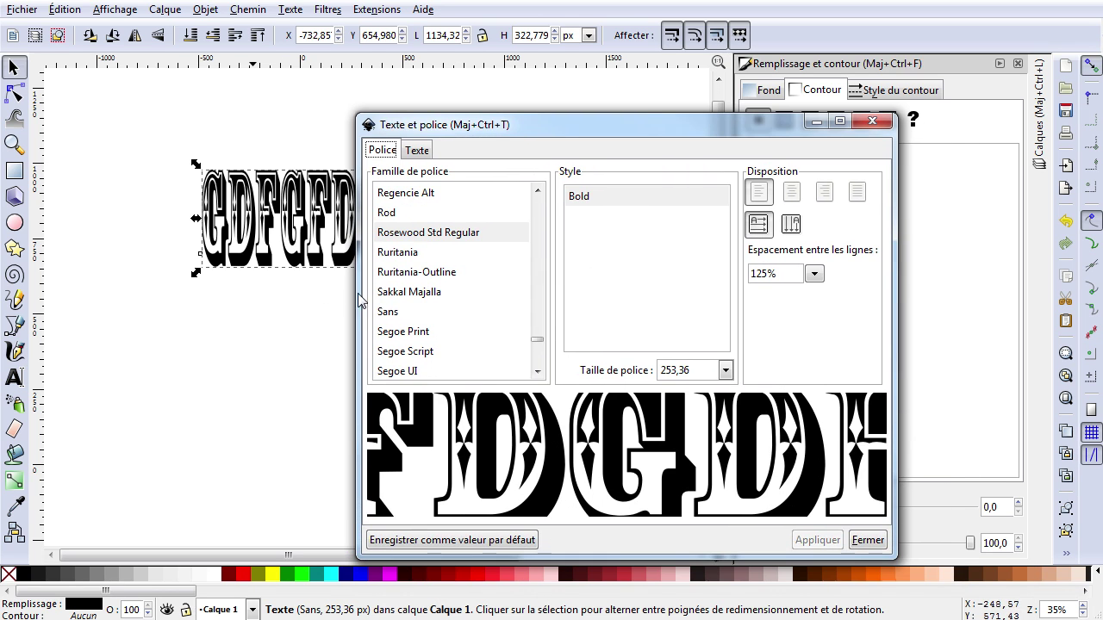
Step: Preview the Ruritania, Sans and Rod fonts, and apply the Quinfo font to the text
click(402, 252)
click(418, 312)
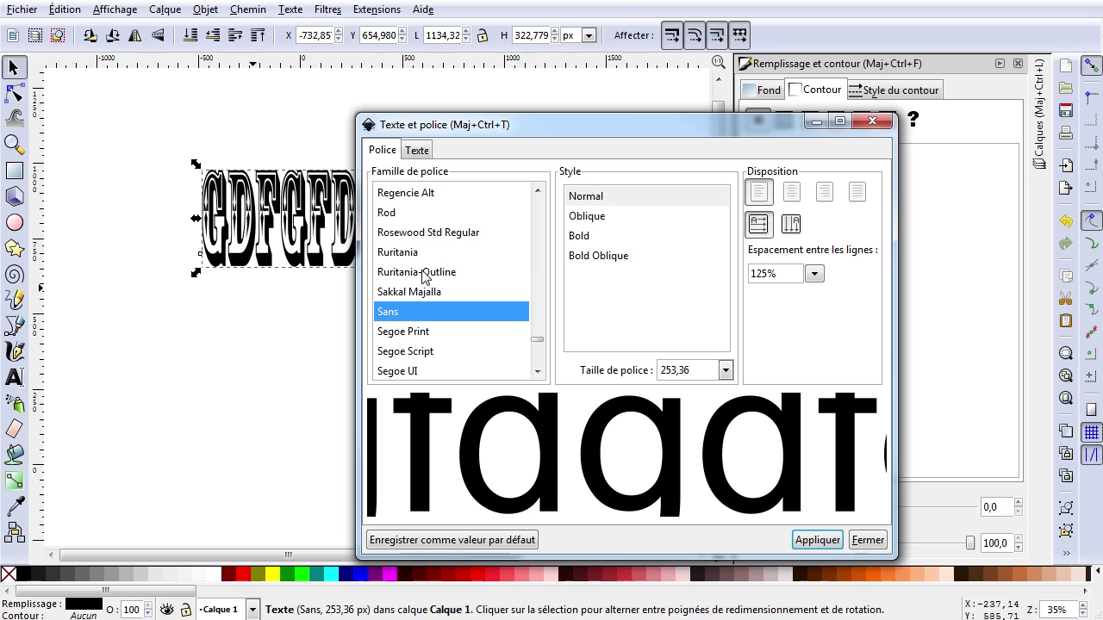
click(421, 212)
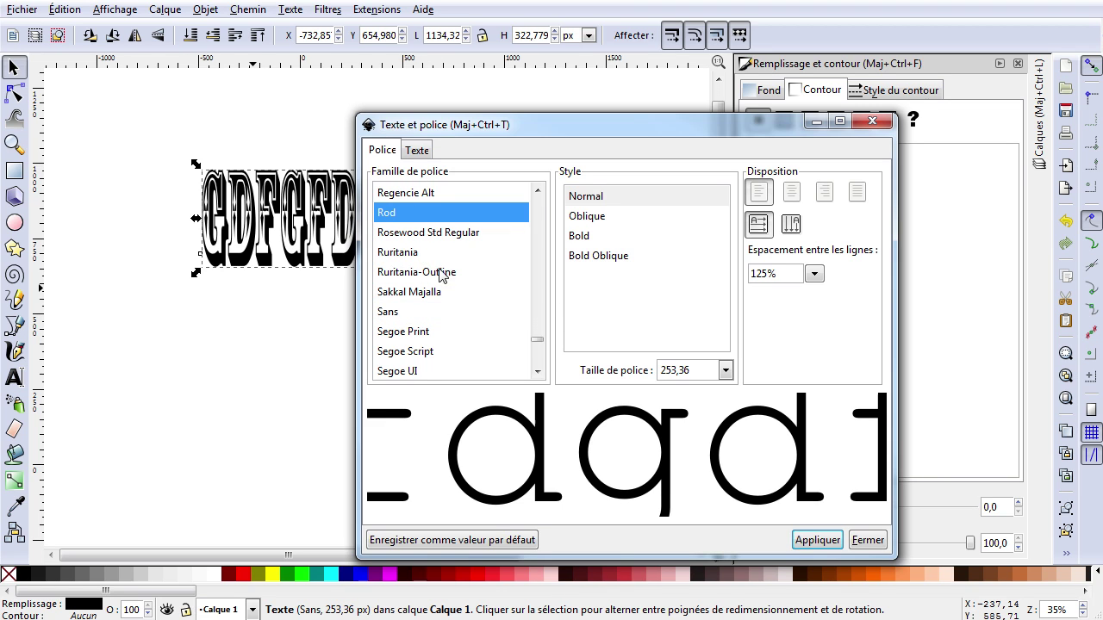
scroll(409, 274, up, 3)
click(410, 231)
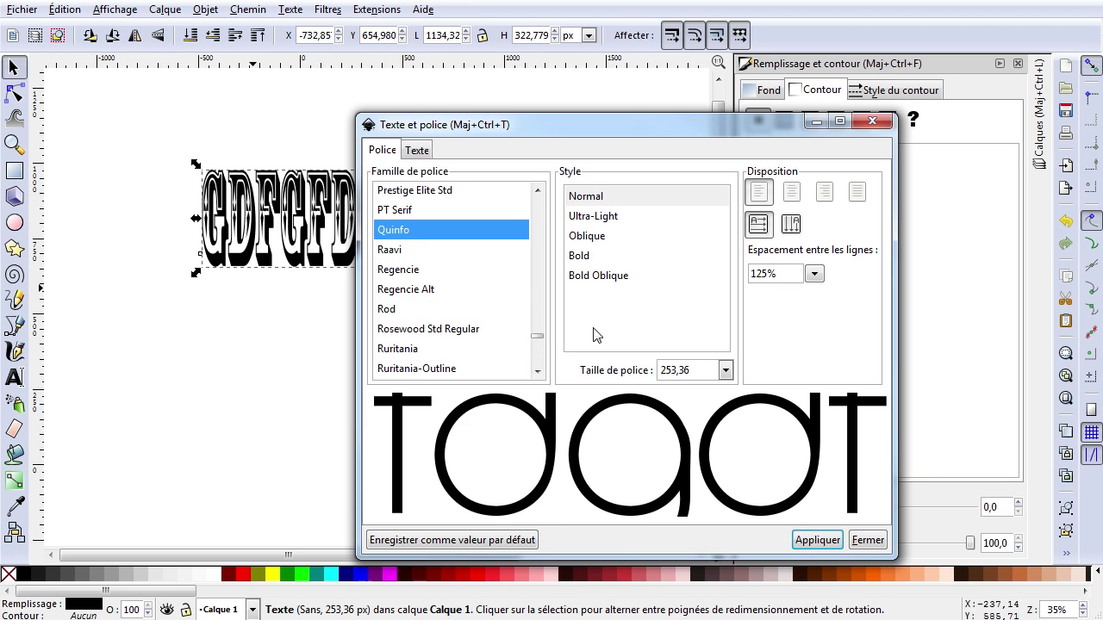
click(801, 541)
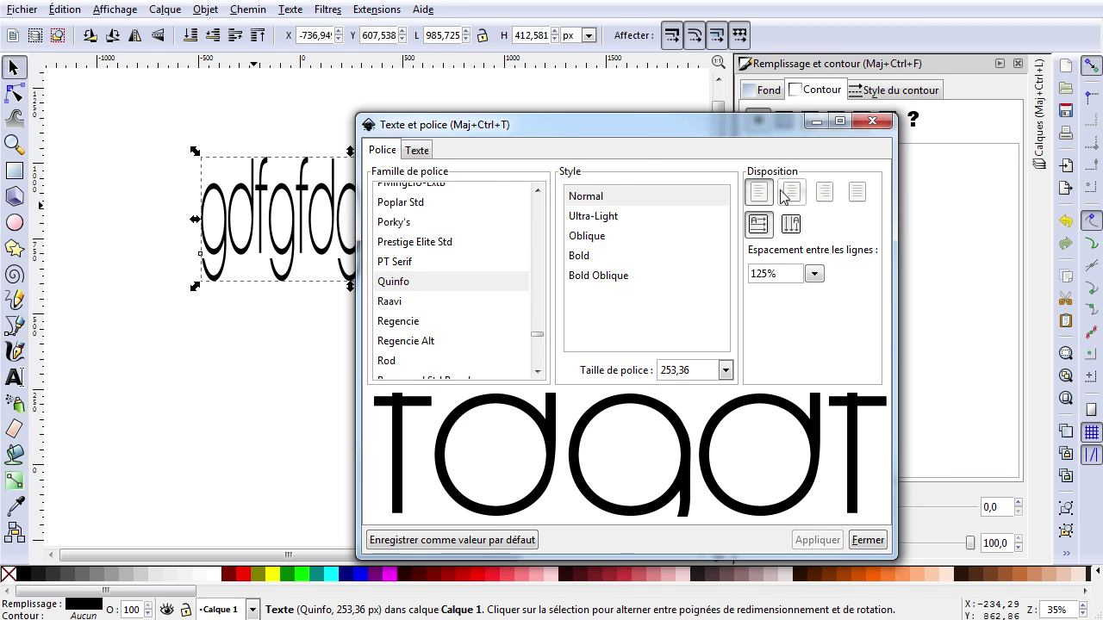
Step: View the text's content in the Text and Font dialog and close the dialog
click(426, 152)
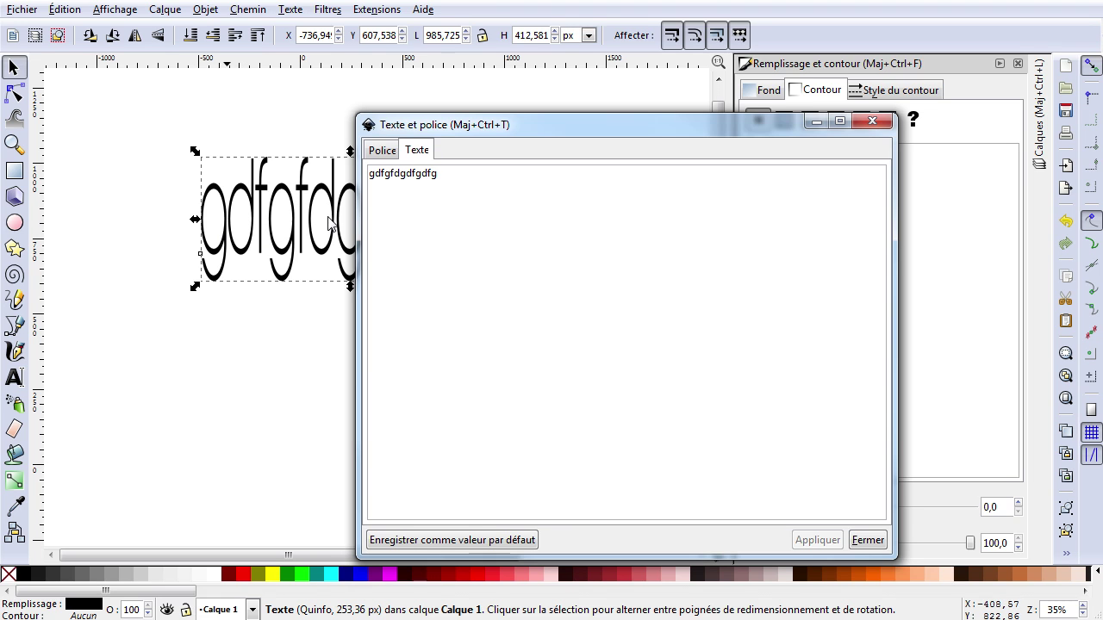
click(867, 539)
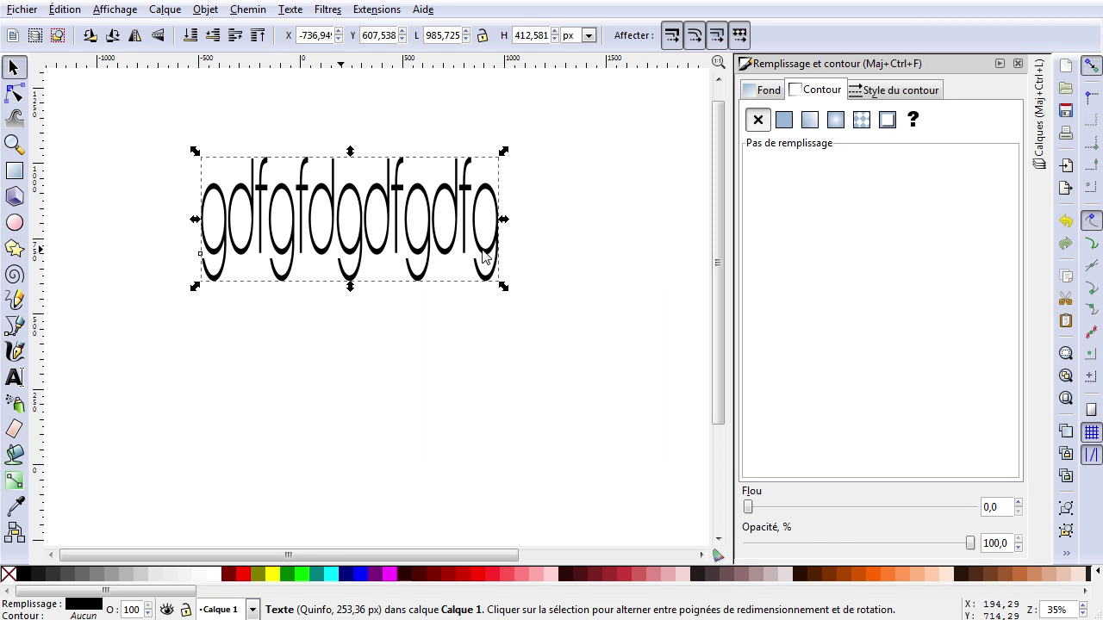
Step: Rotate the text clockwise and skew it vertically, giving it a bounding box of about 1037 × 595 px
click(491, 254)
drag(507, 158, 521, 280)
drag(509, 229, 512, 207)
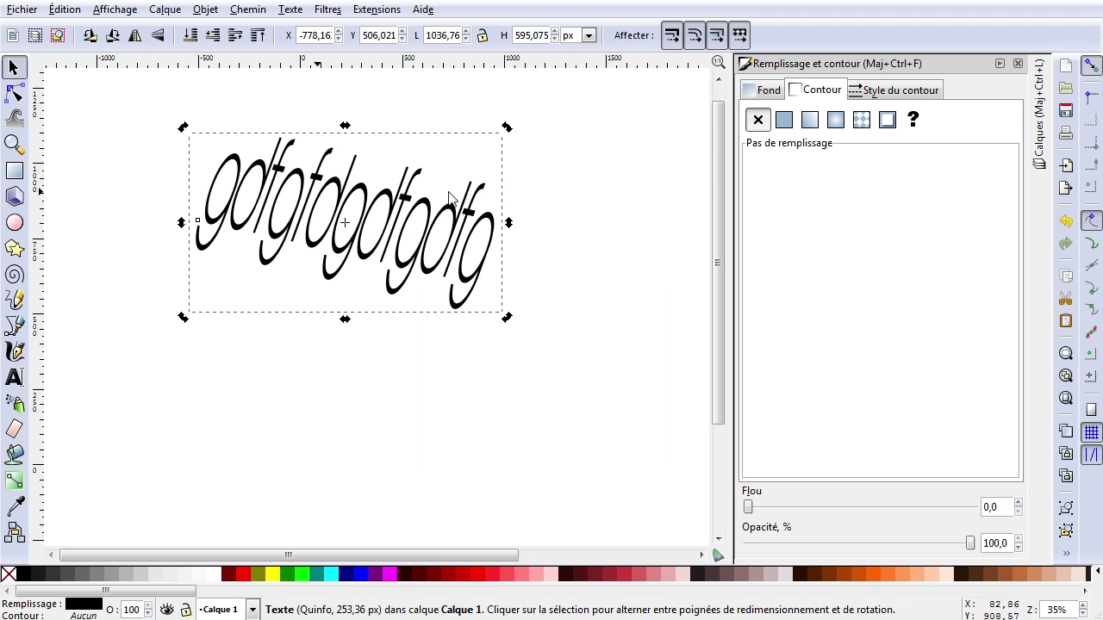
Step: Delete the skewed text and draw a circle about 881 × 870 px near the middle of the canvas
drag(434, 209, 462, 244)
key(Delete)
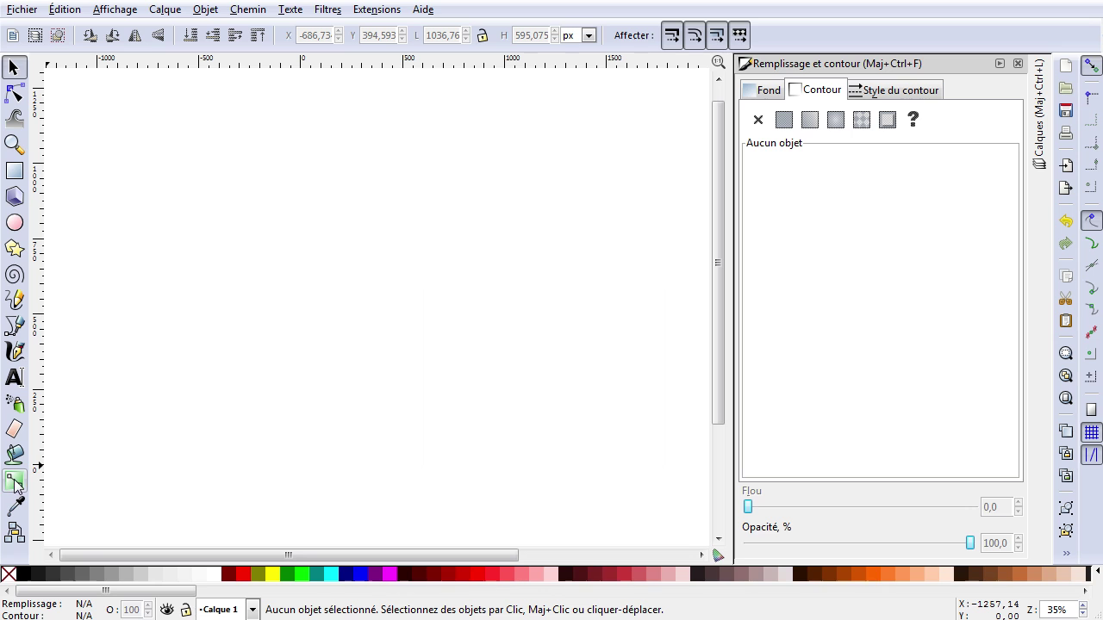
click(22, 227)
mouse_move(220, 183)
mouse_down()
mouse_move(370, 310)
mouse_move(498, 448)
mouse_move(486, 446)
mouse_up()
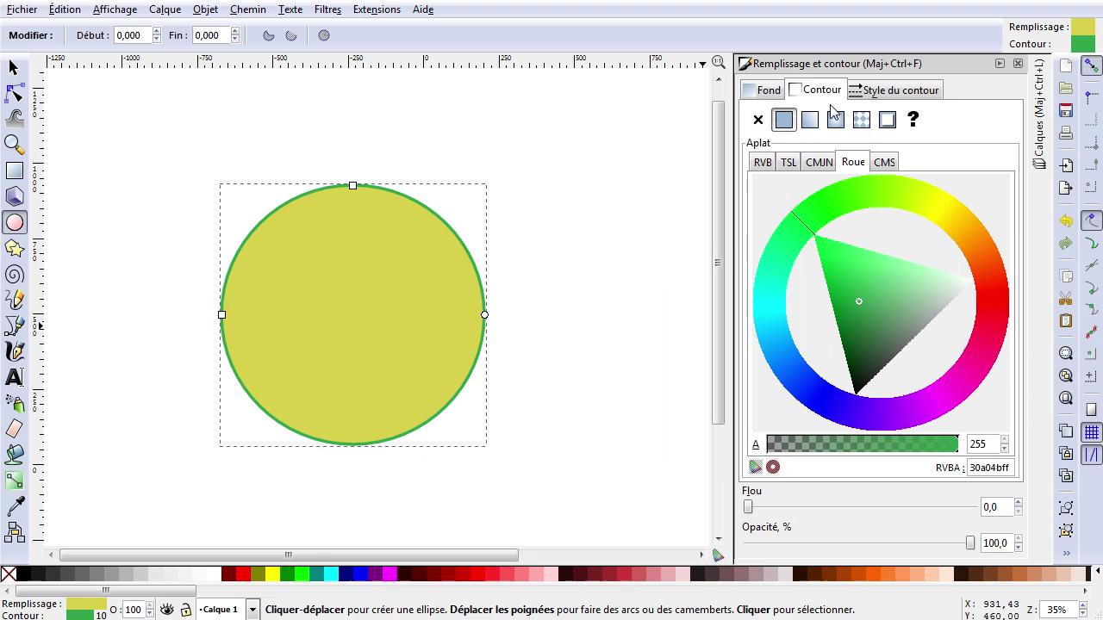
Step: Give the circle a linear gradient fill and move it toward the upper-left of the canvas
click(767, 91)
click(809, 120)
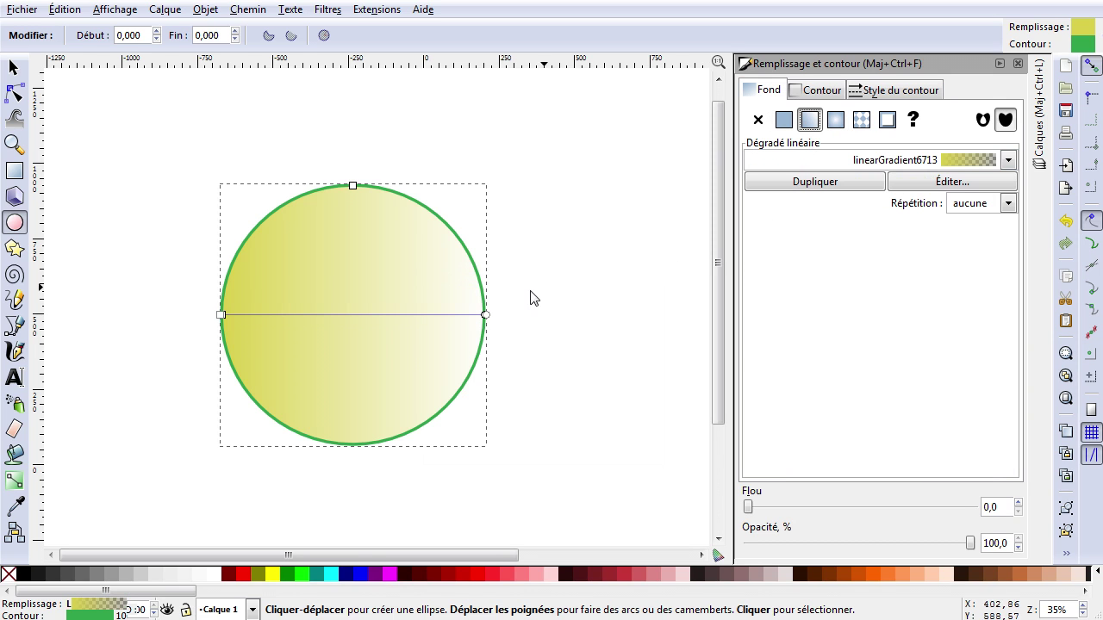
click(13, 67)
drag(379, 310, 310, 249)
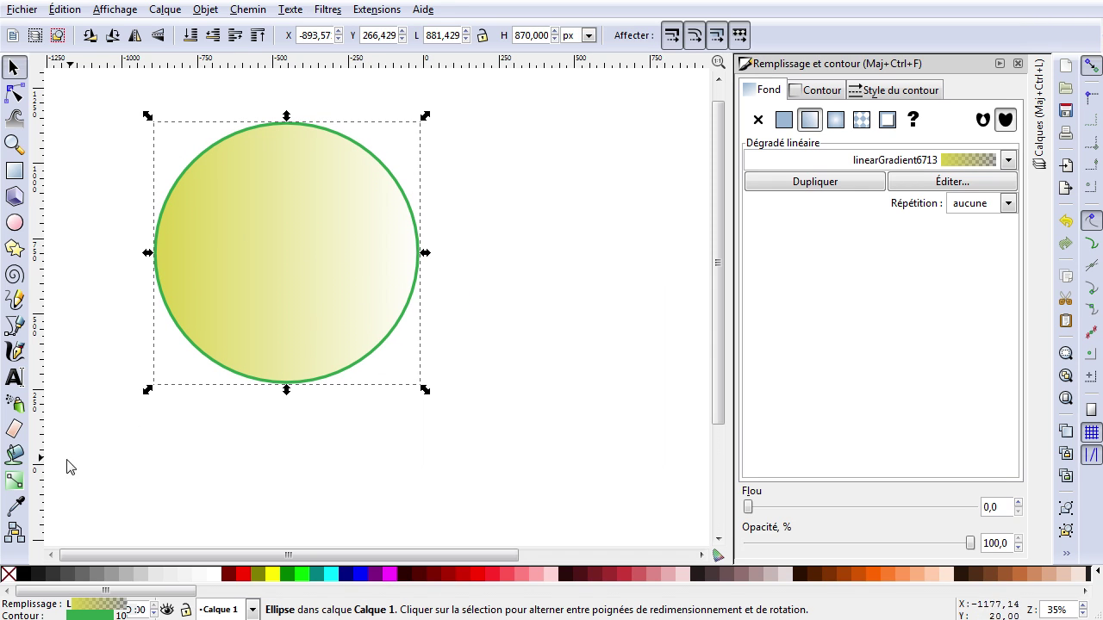
Step: Reposition both gradient handles so the circle's gradient runs vertically from near its top edge to its lower part
click(14, 479)
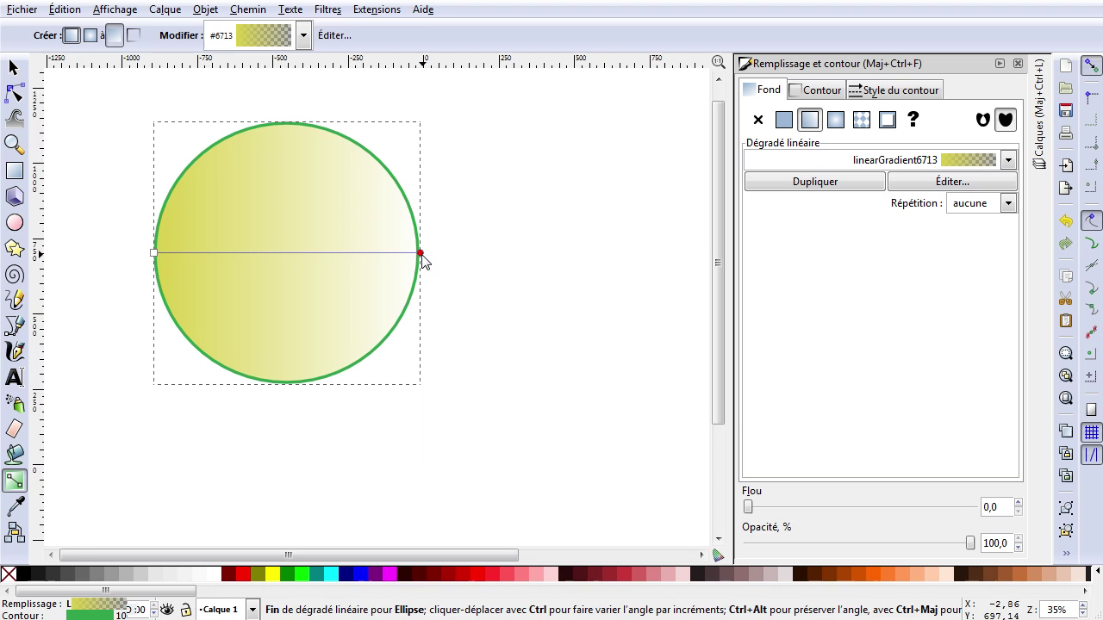
drag(420, 254, 330, 337)
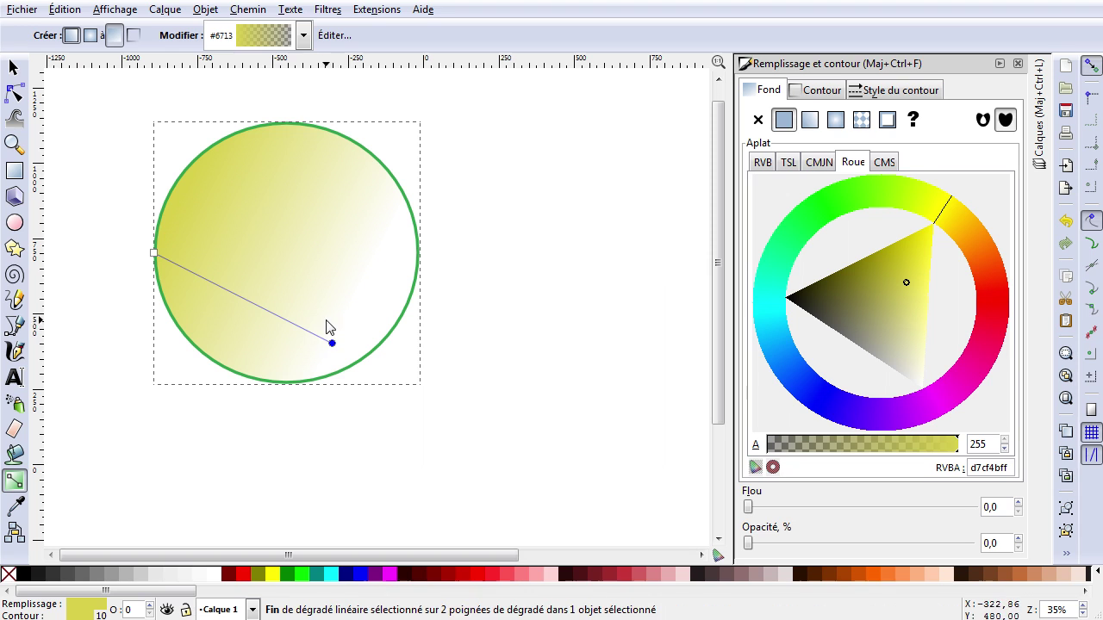
drag(153, 253, 294, 154)
click(333, 344)
drag(335, 345, 297, 329)
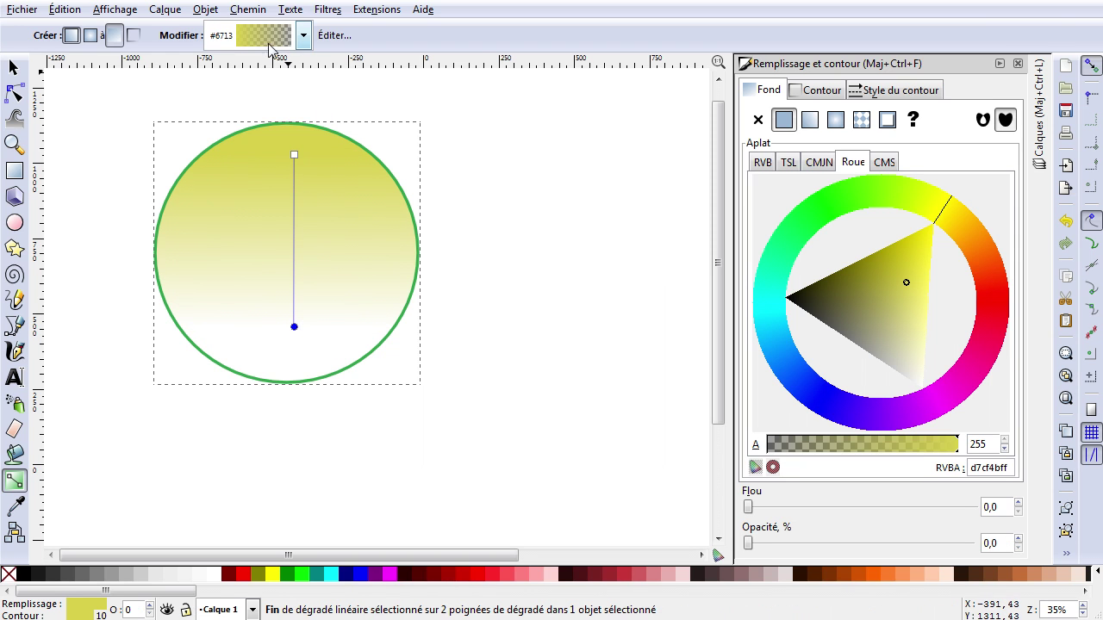
Step: Open the gradient editor and set the gradient's start stop to green, RVBA 6bd340ff
click(332, 36)
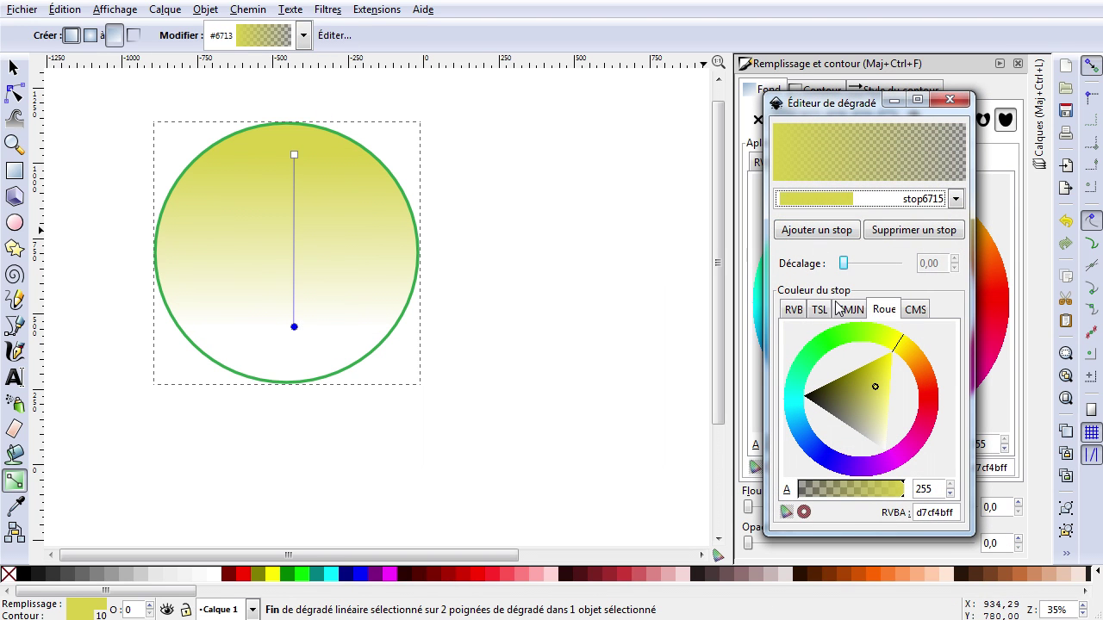
drag(861, 397, 840, 398)
drag(840, 329, 860, 378)
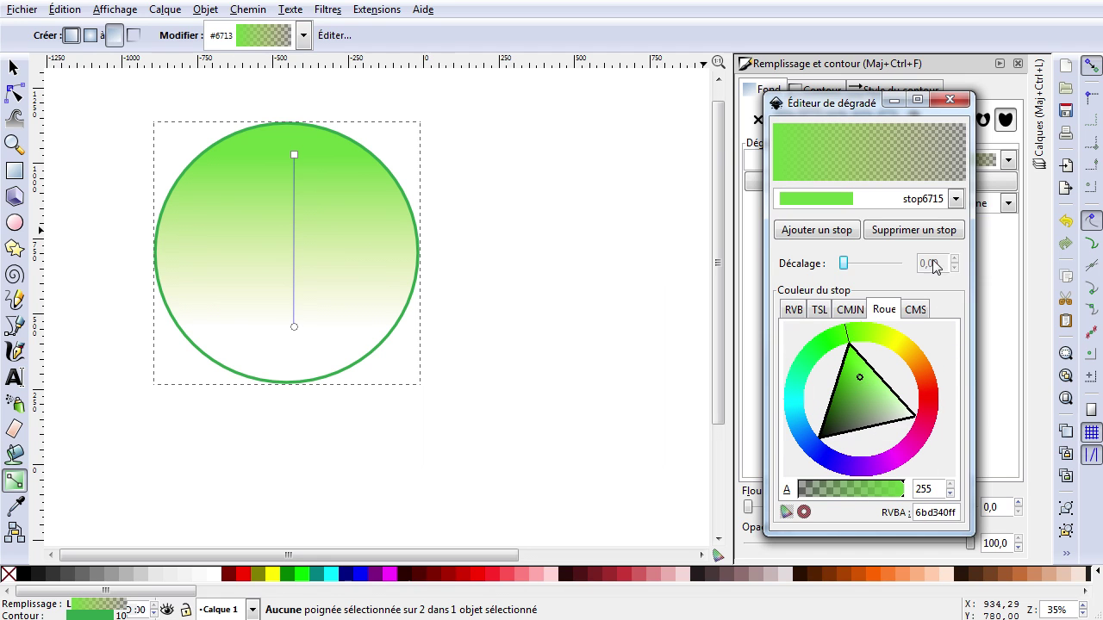
Step: Set the gradient's end stop to a fully opaque greyish blue, RVBA 8599c7ff, and close the gradient editor
click(954, 199)
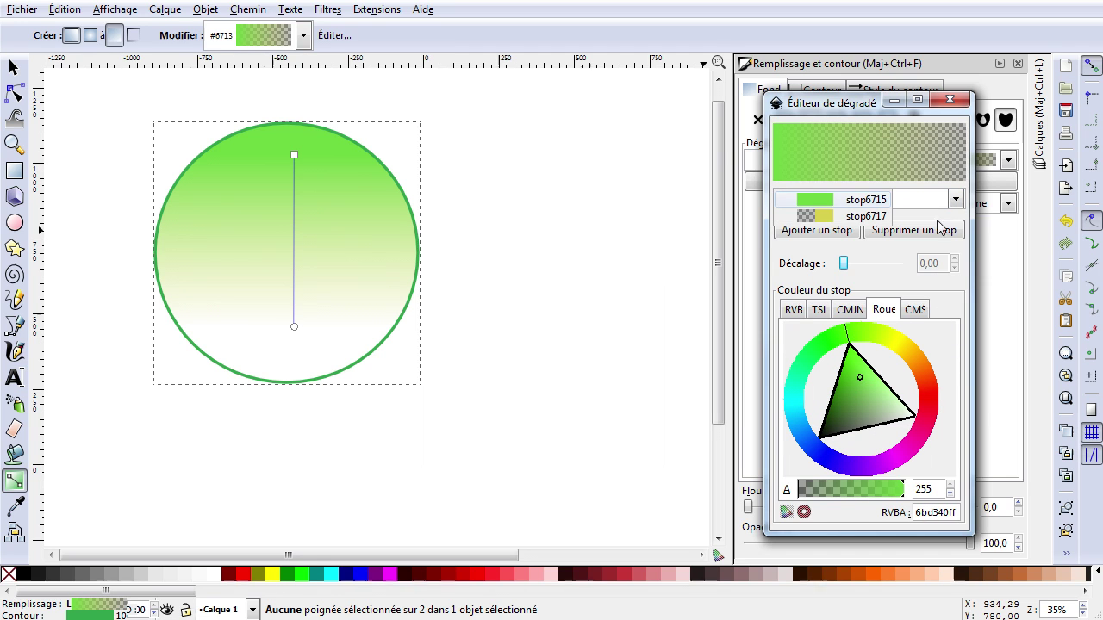
click(827, 217)
click(819, 449)
click(855, 386)
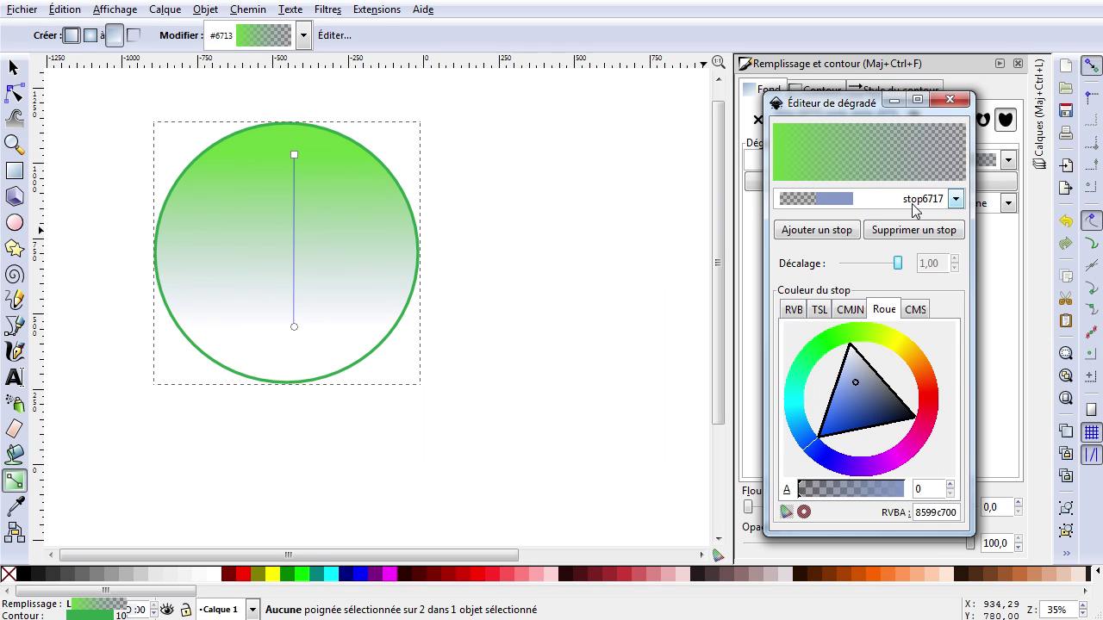
drag(806, 491, 915, 491)
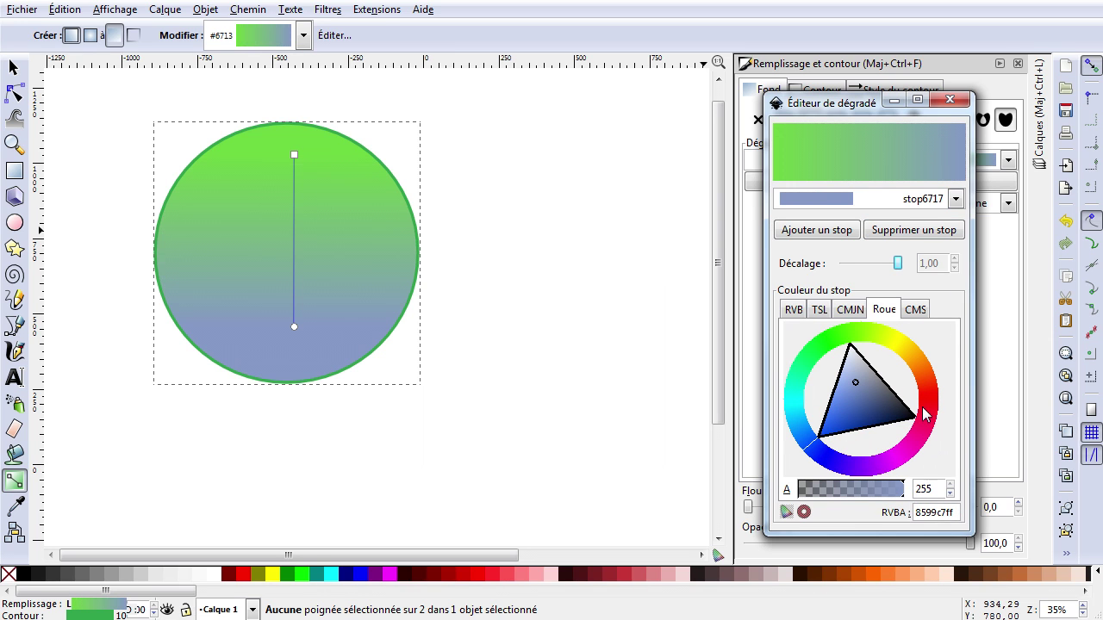
click(950, 102)
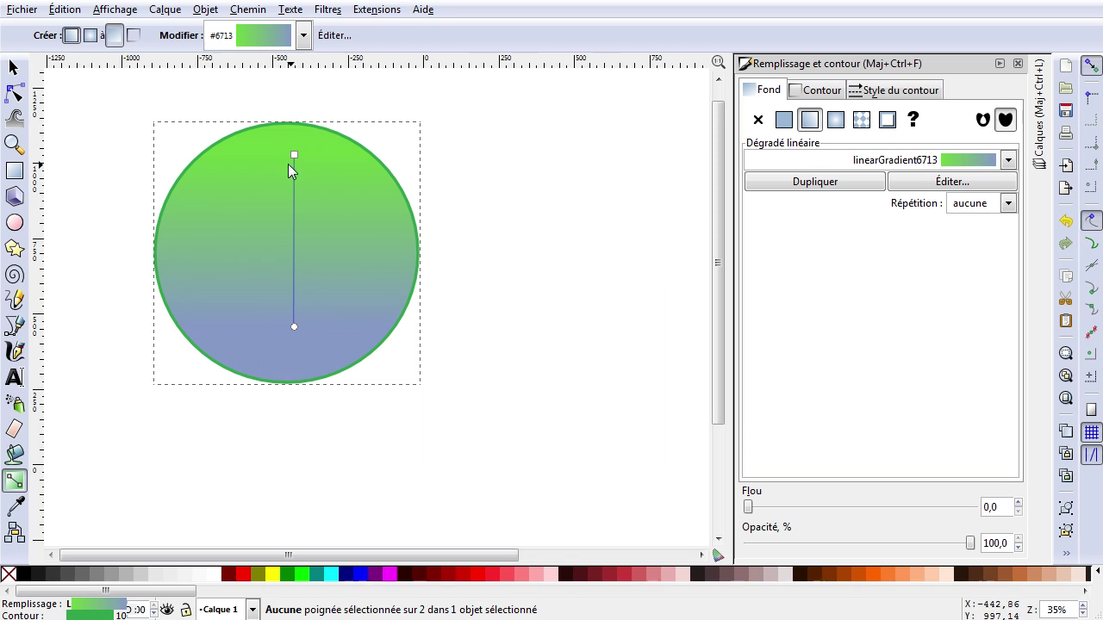
Step: Tilt the gradient by moving its start handle toward the circle's upper-left, and add a stop between green and blue
drag(296, 157, 218, 192)
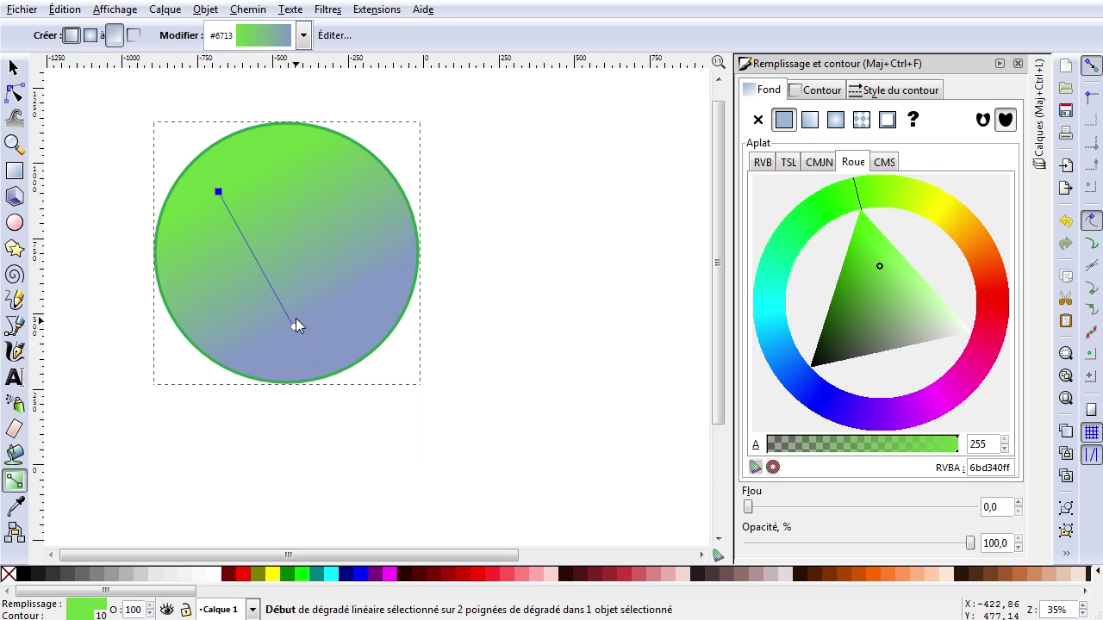
click(334, 35)
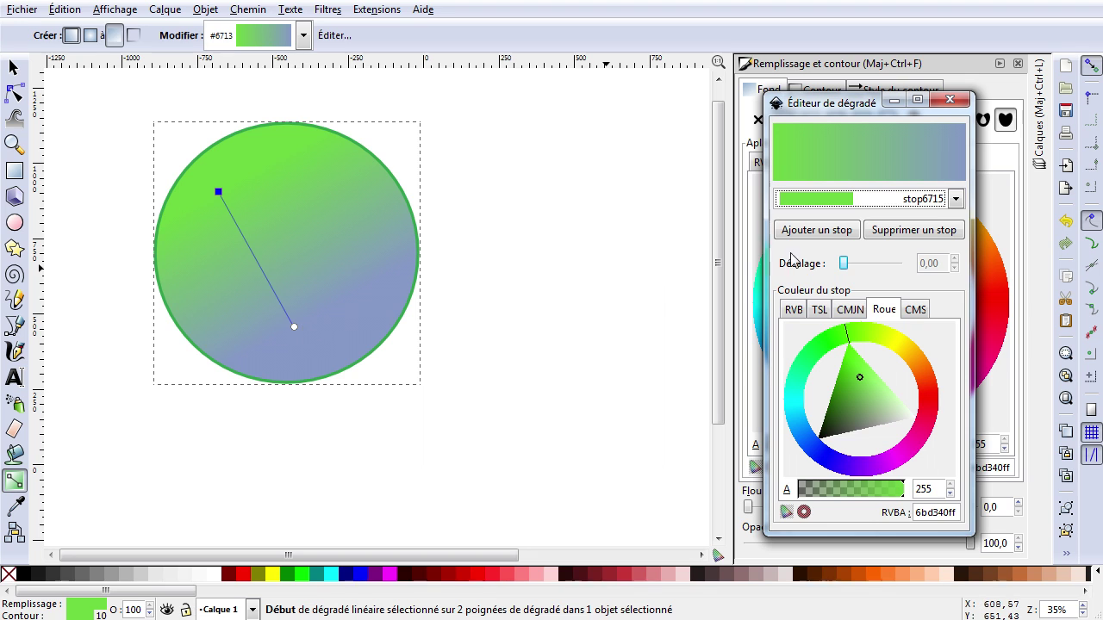
drag(835, 110, 559, 107)
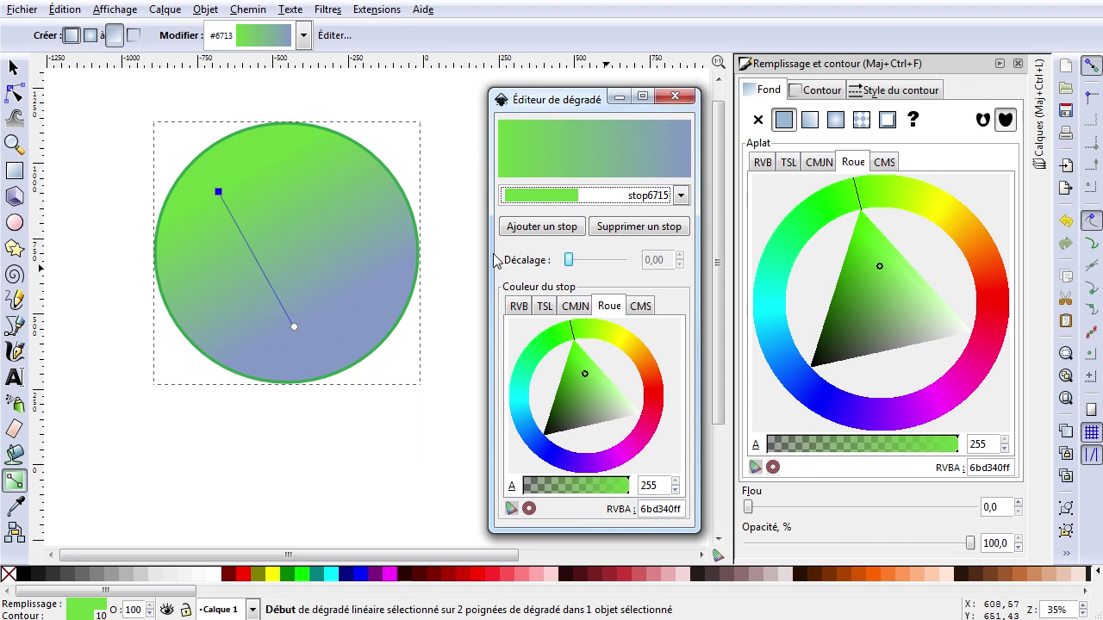
click(540, 228)
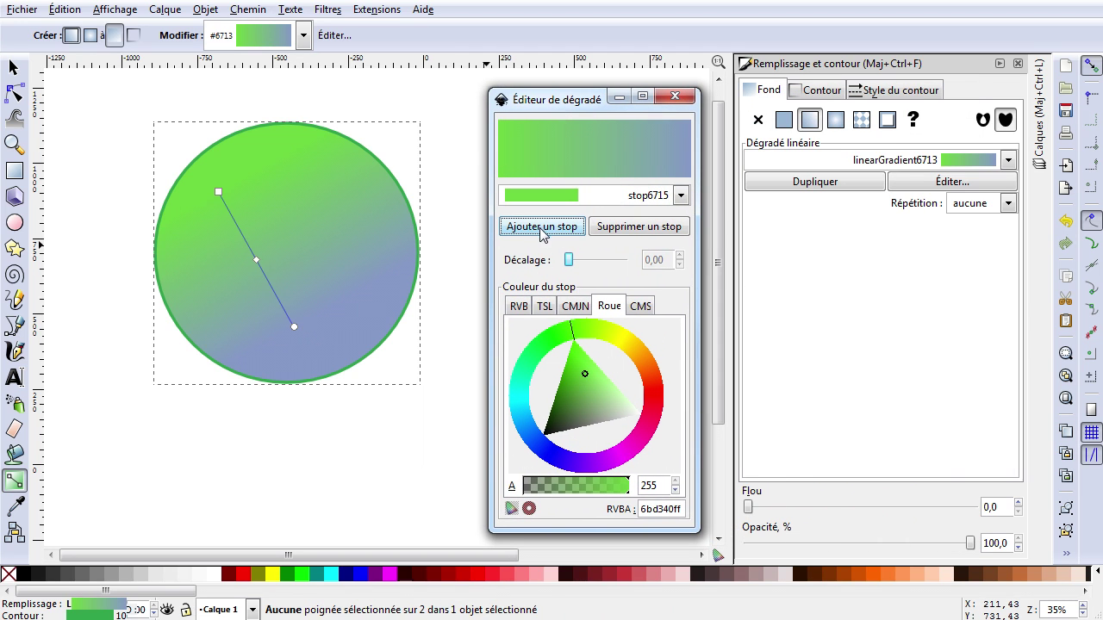
Step: Set the gradient's middle stop to yellow, RVBA e3da1bff
click(257, 261)
click(681, 196)
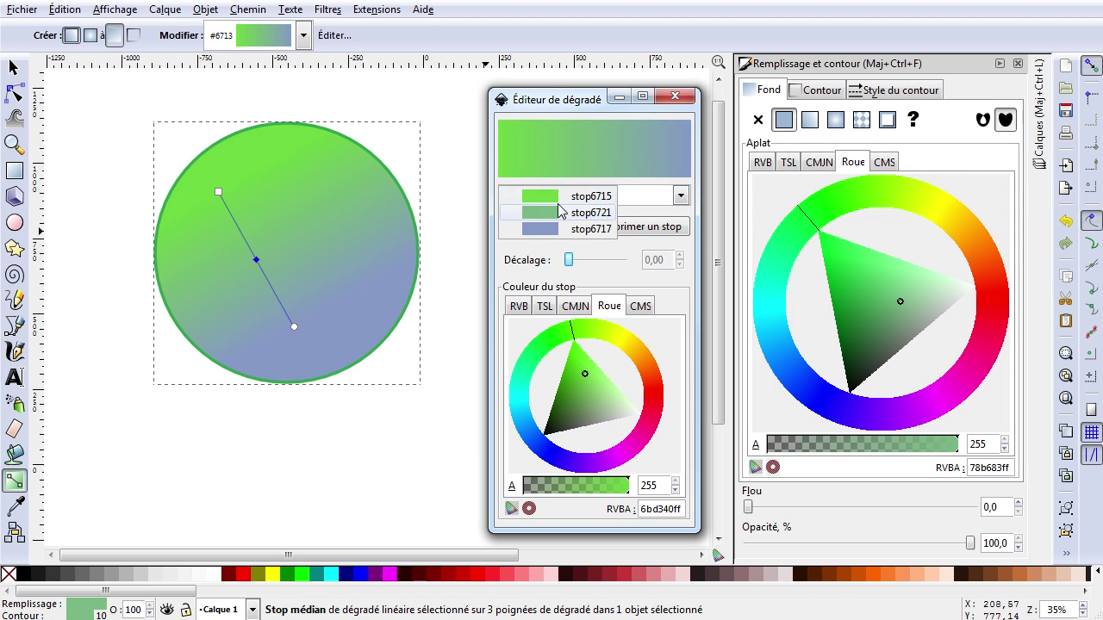
click(560, 215)
drag(642, 350, 622, 339)
drag(598, 376, 608, 360)
Step: Add a stop between yellow and blue, set it to red, RVBA dc1613ff, and close the gradient editor
click(560, 226)
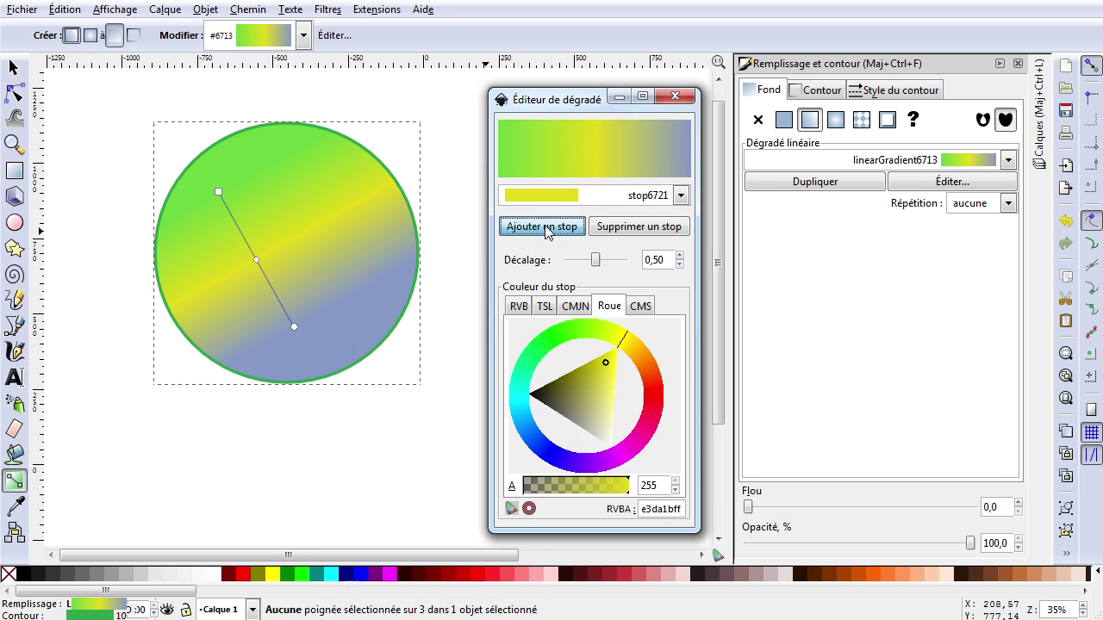
click(682, 195)
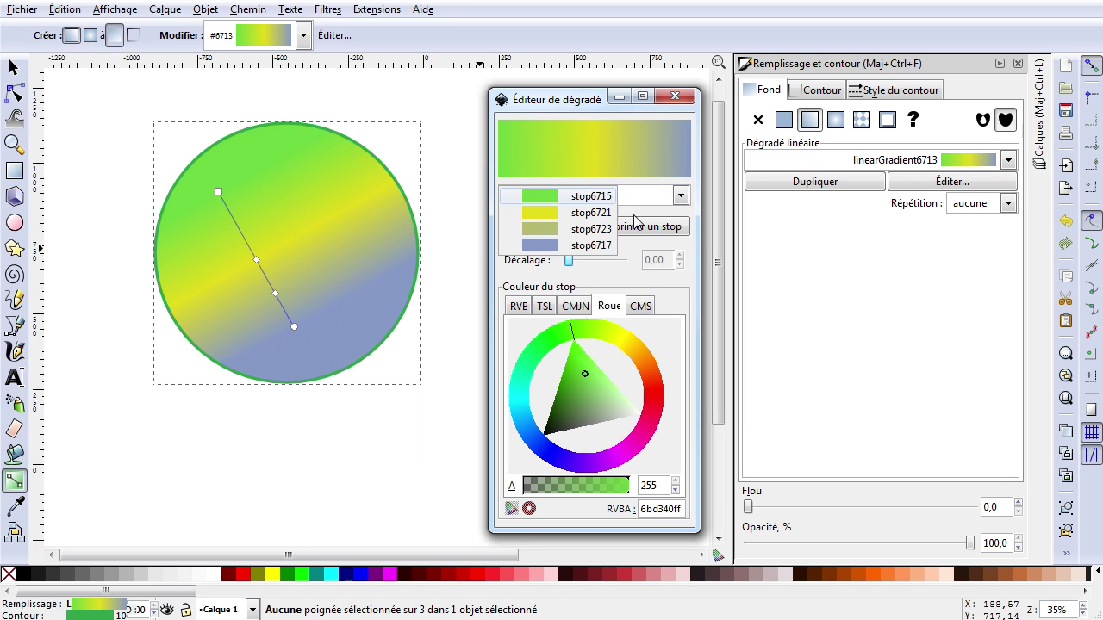
click(591, 228)
click(660, 398)
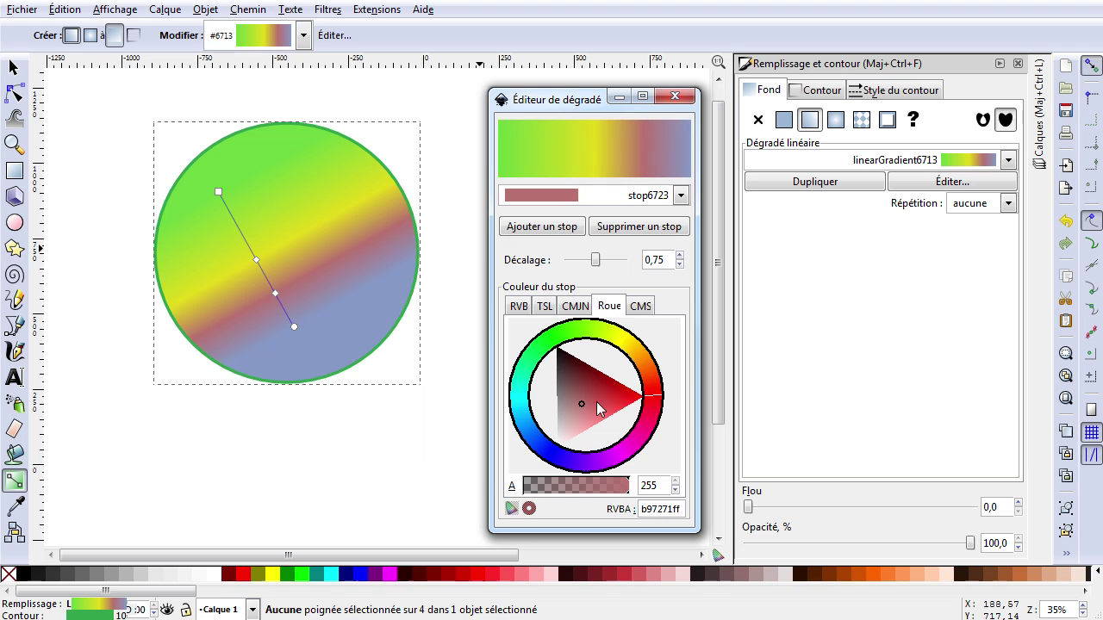
drag(593, 404, 628, 397)
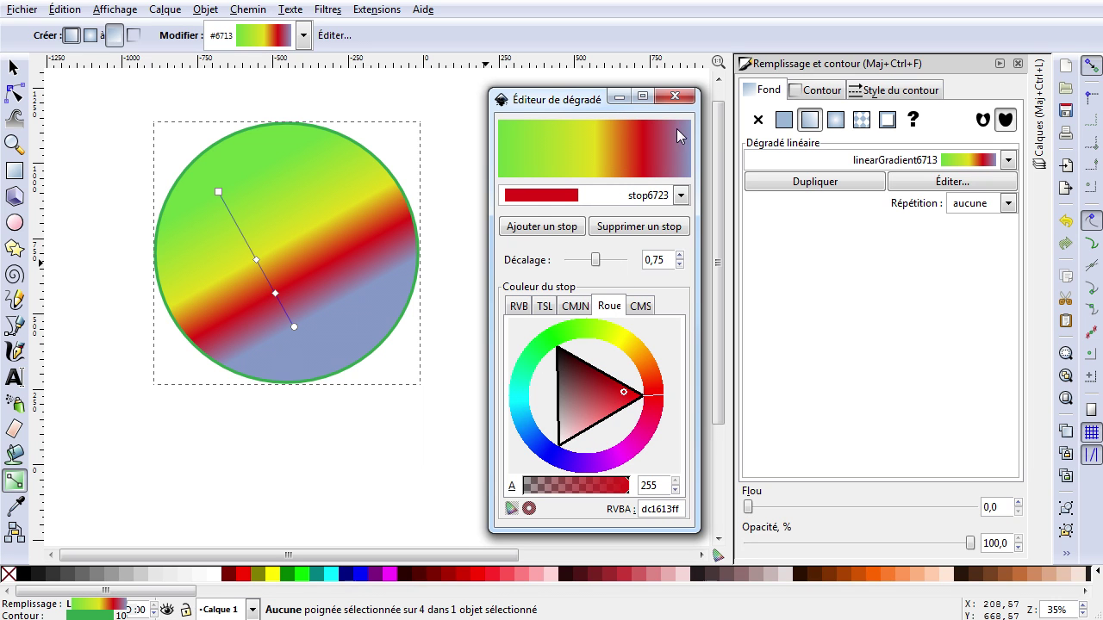
click(675, 96)
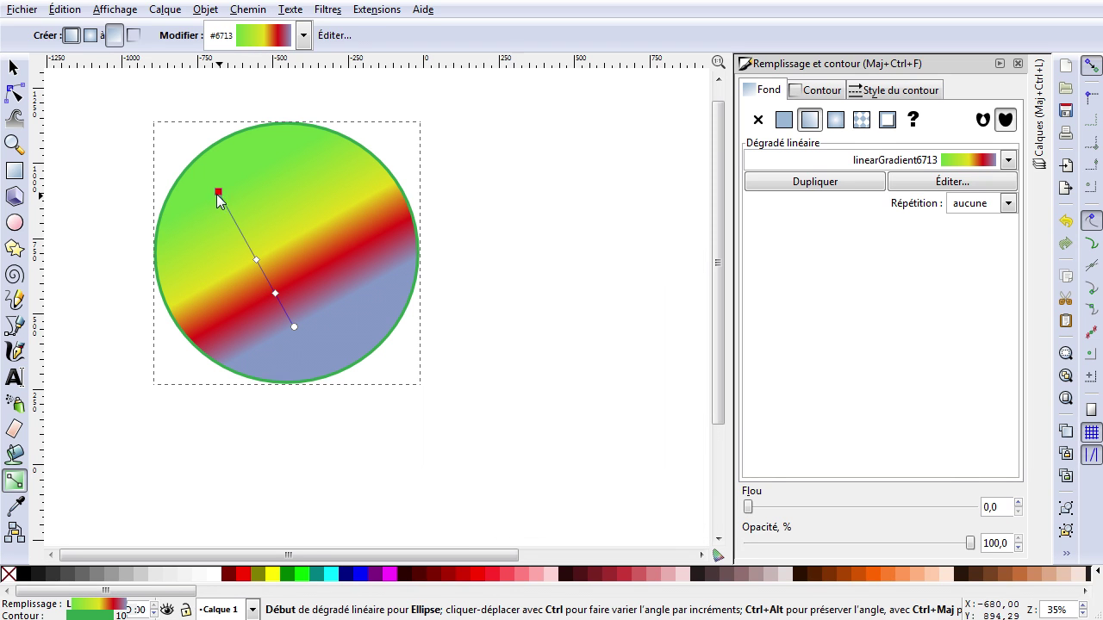
Step: Spread the gradient across the circle by moving the green, yellow and red stops upward and the blue end toward the lower-right
drag(218, 193, 231, 153)
click(263, 240)
drag(263, 240, 247, 193)
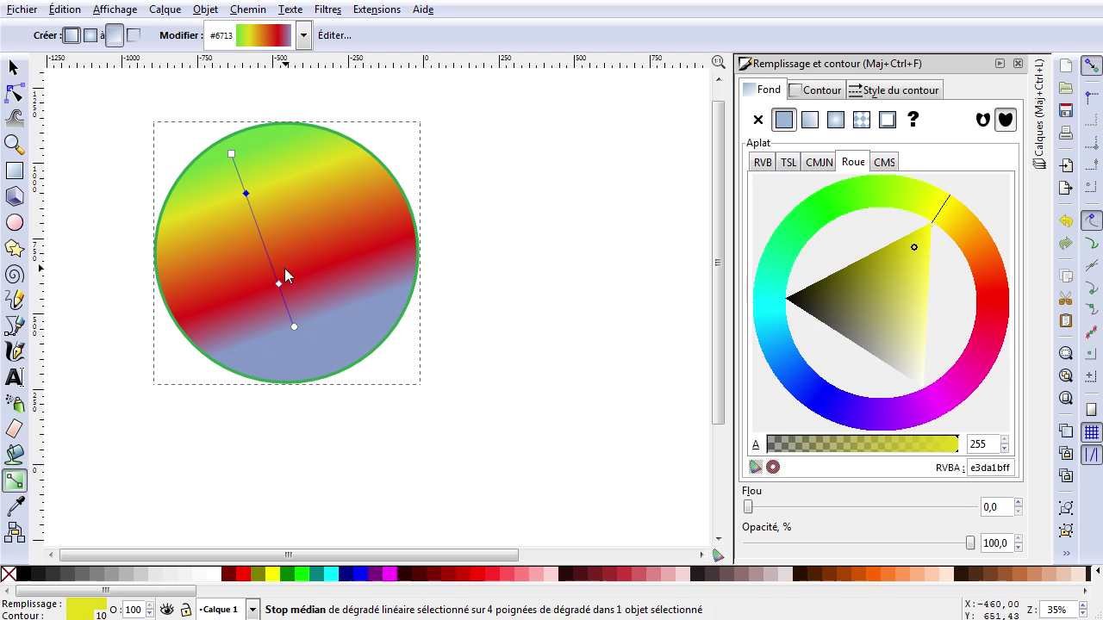
drag(278, 283, 279, 261)
drag(295, 327, 333, 343)
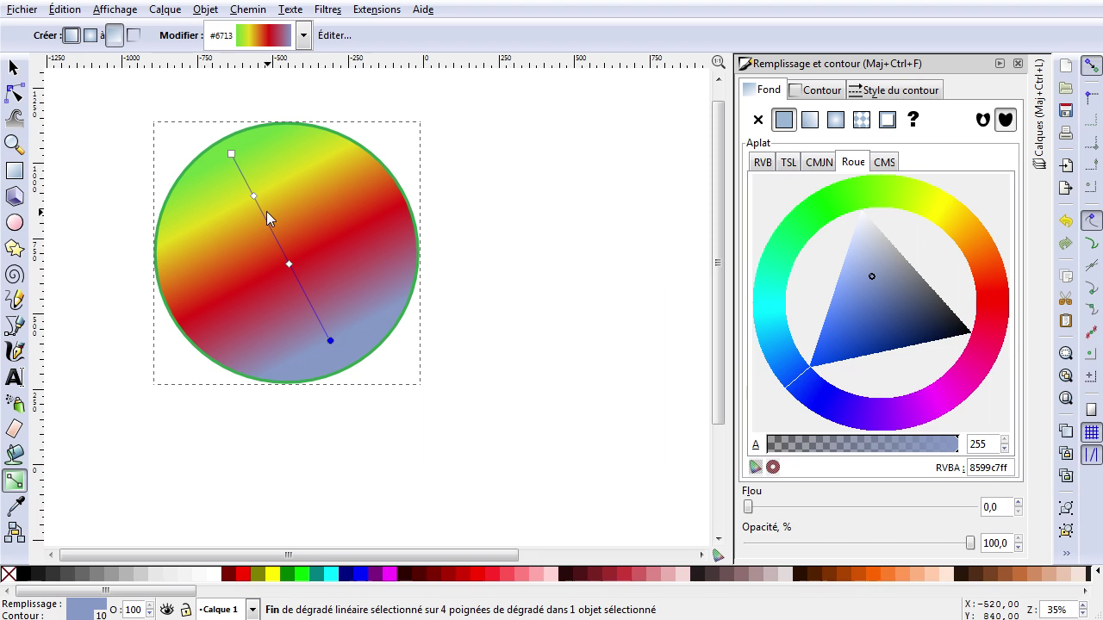
Step: Move the gradient-filled circle toward the canvas centre, delete it, and close the Fill and Stroke settings
click(14, 67)
click(489, 339)
drag(317, 251, 439, 316)
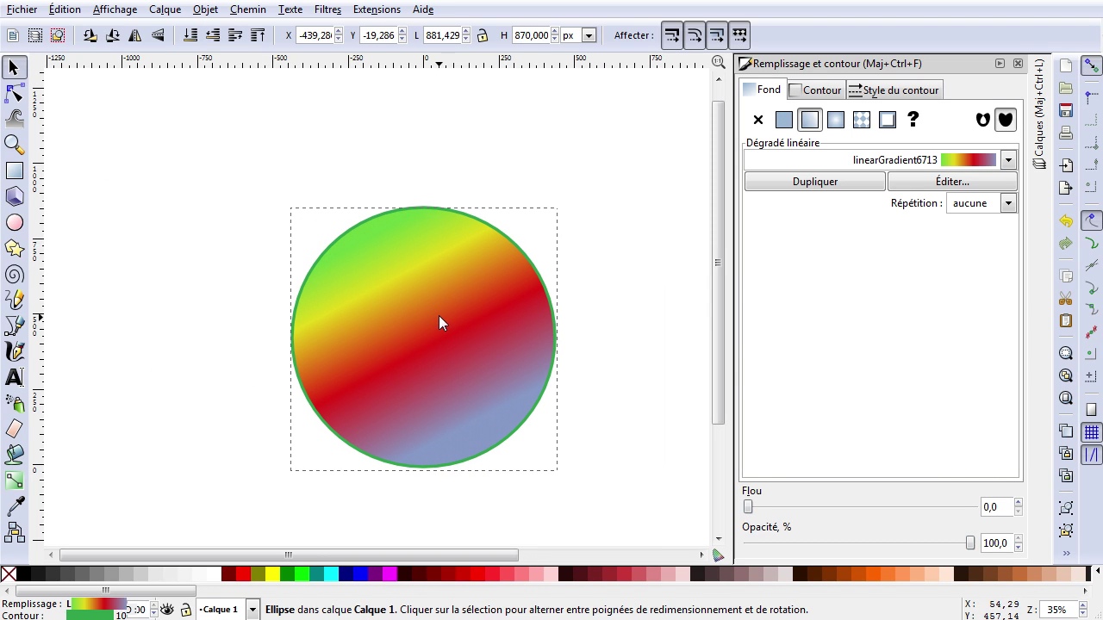
key(Delete)
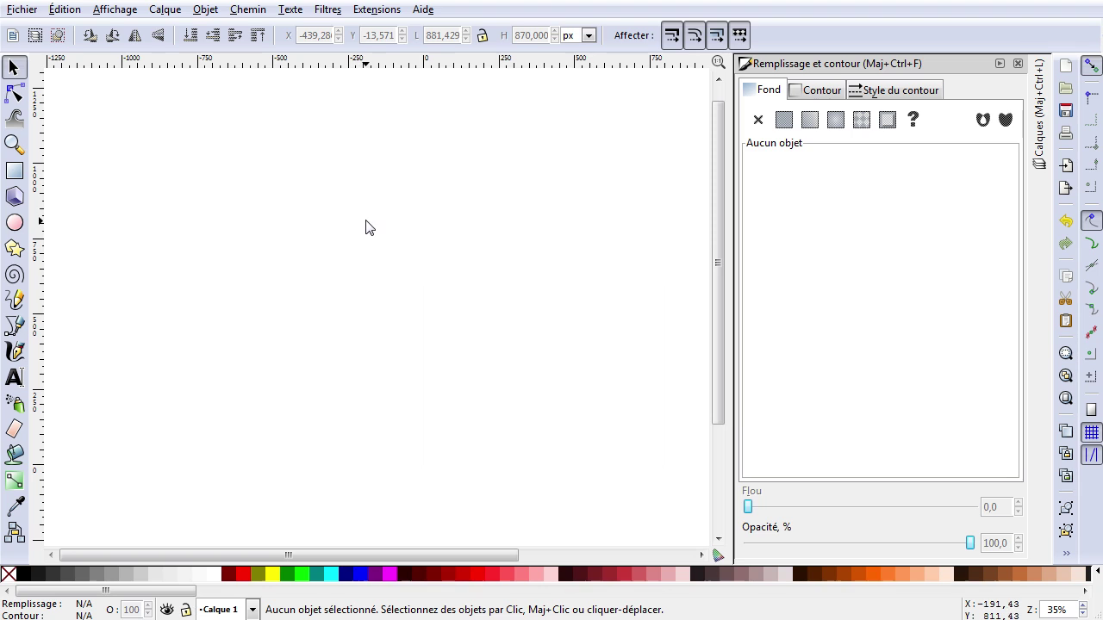
click(1017, 65)
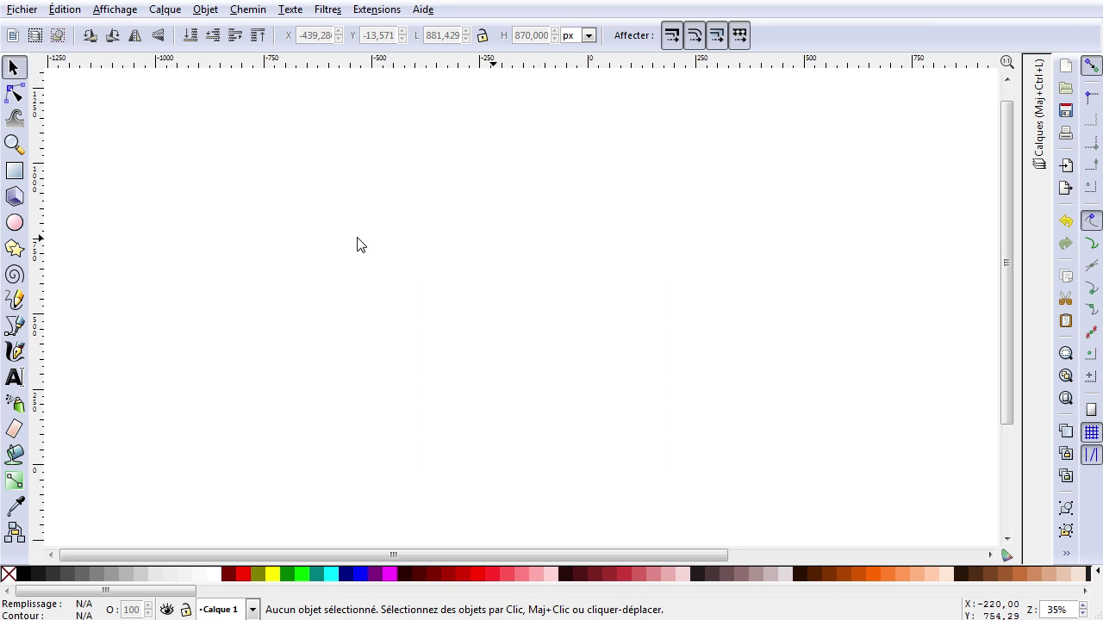
Step: Switch between the Rectangle, Bézier pen, Node and Pencil tools, finishing with the freehand Pencil tool active
click(13, 301)
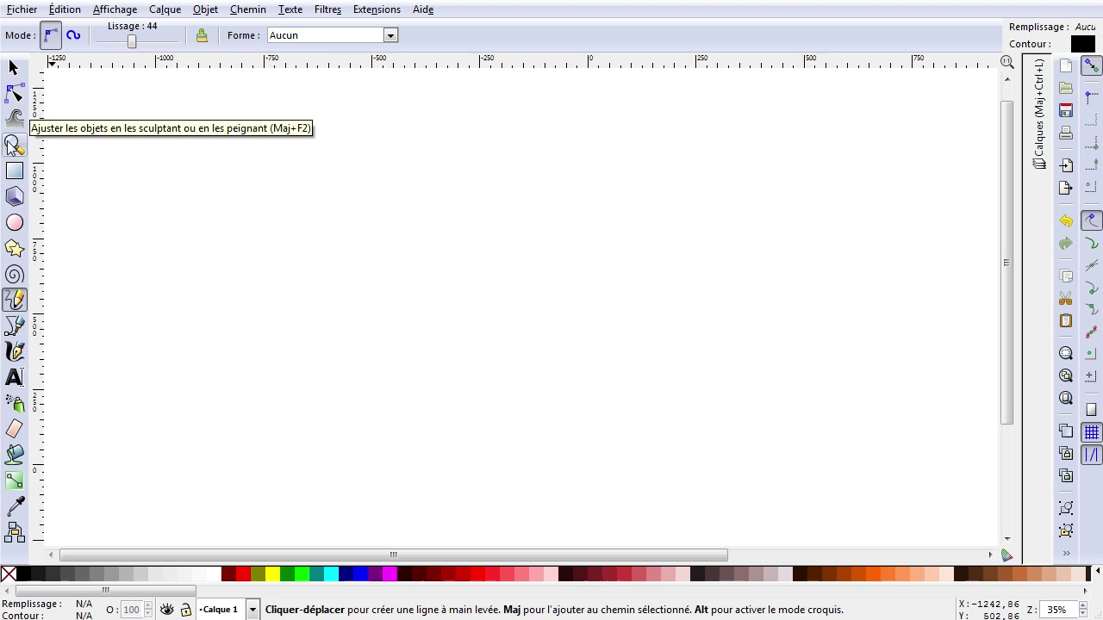
click(14, 171)
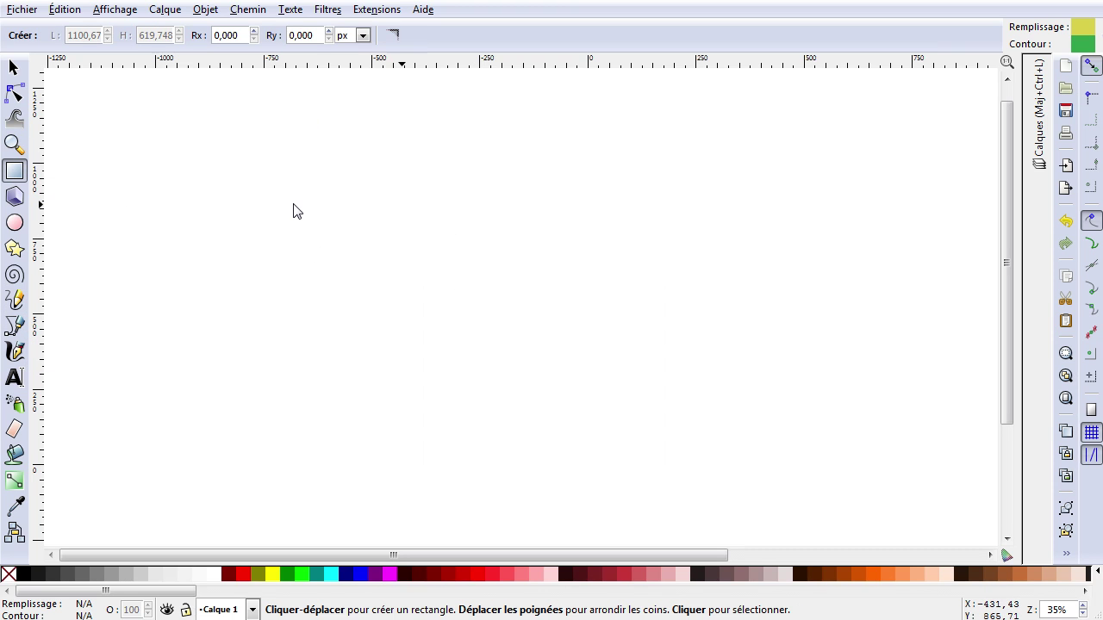
key(b)
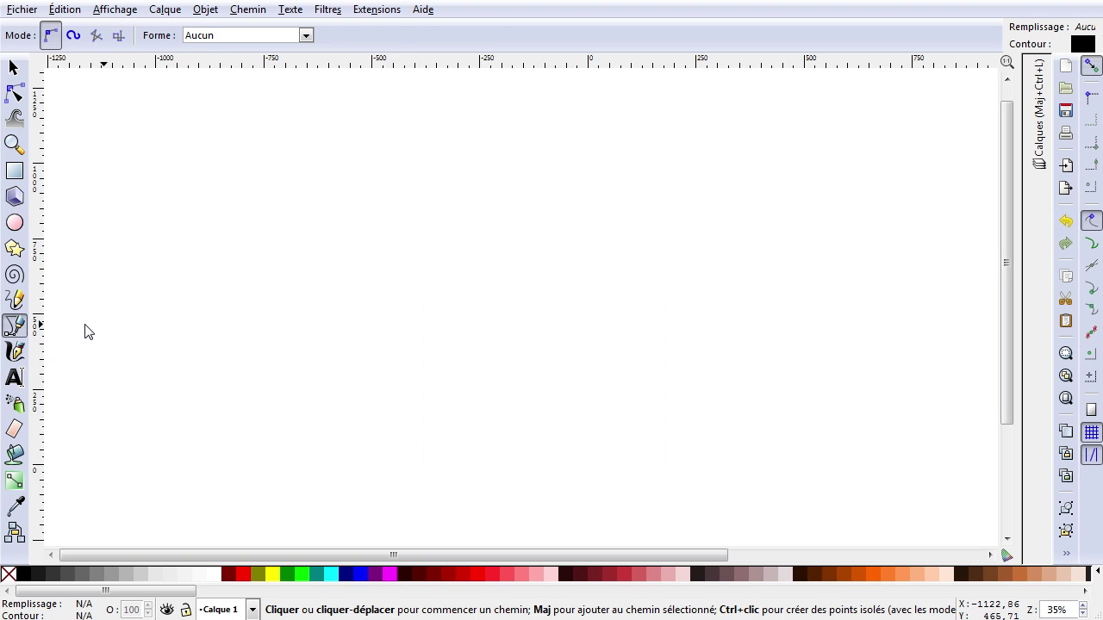
key(p)
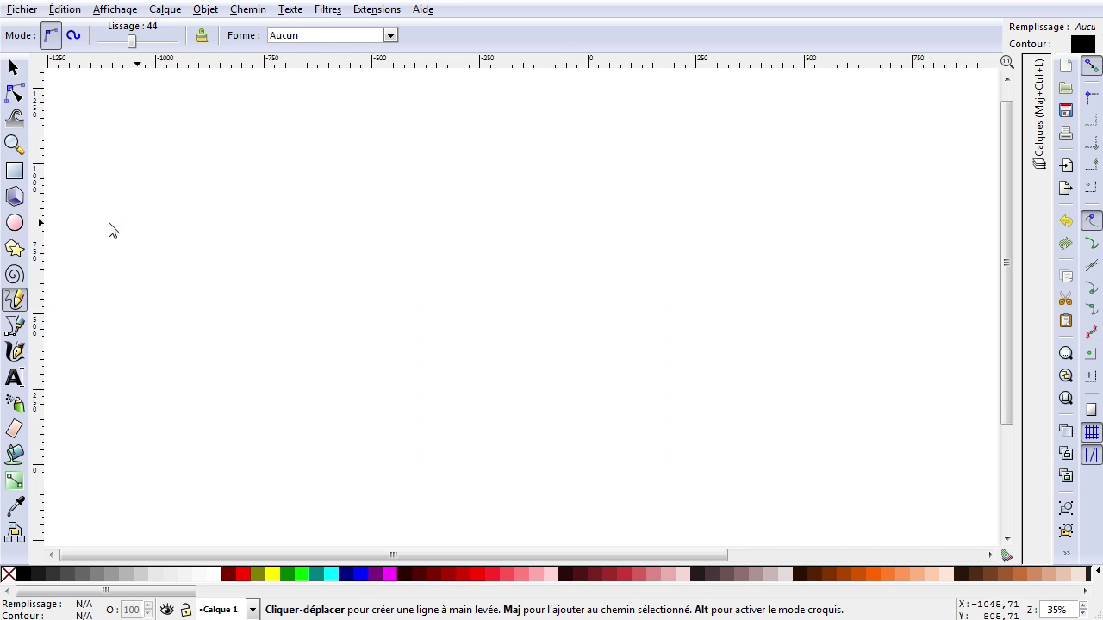
key(n)
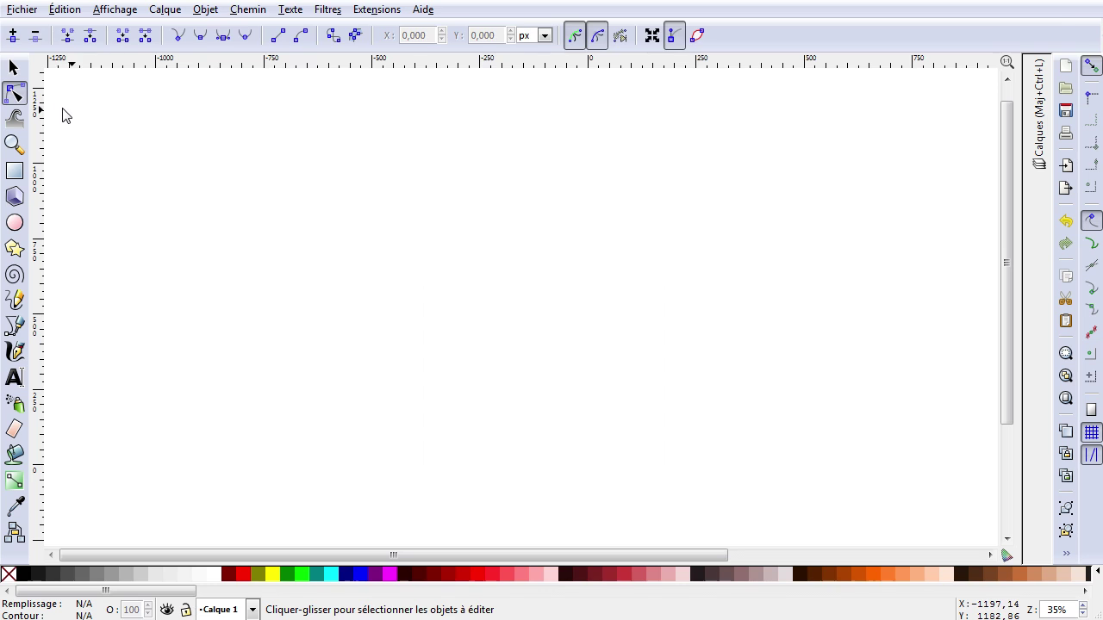
key(p)
key(b)
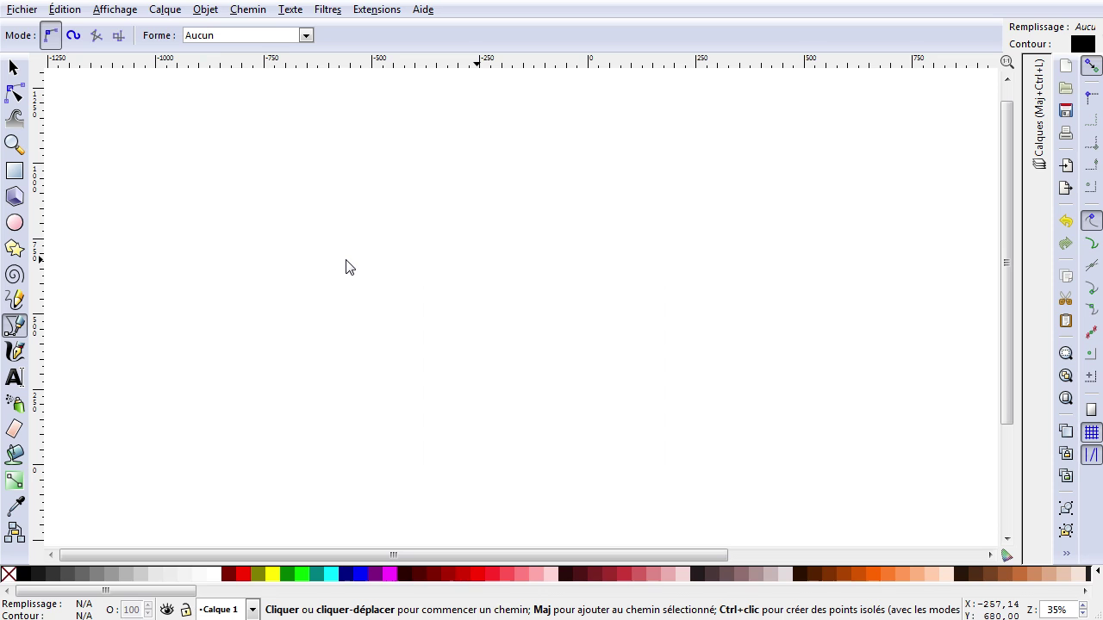
click(13, 301)
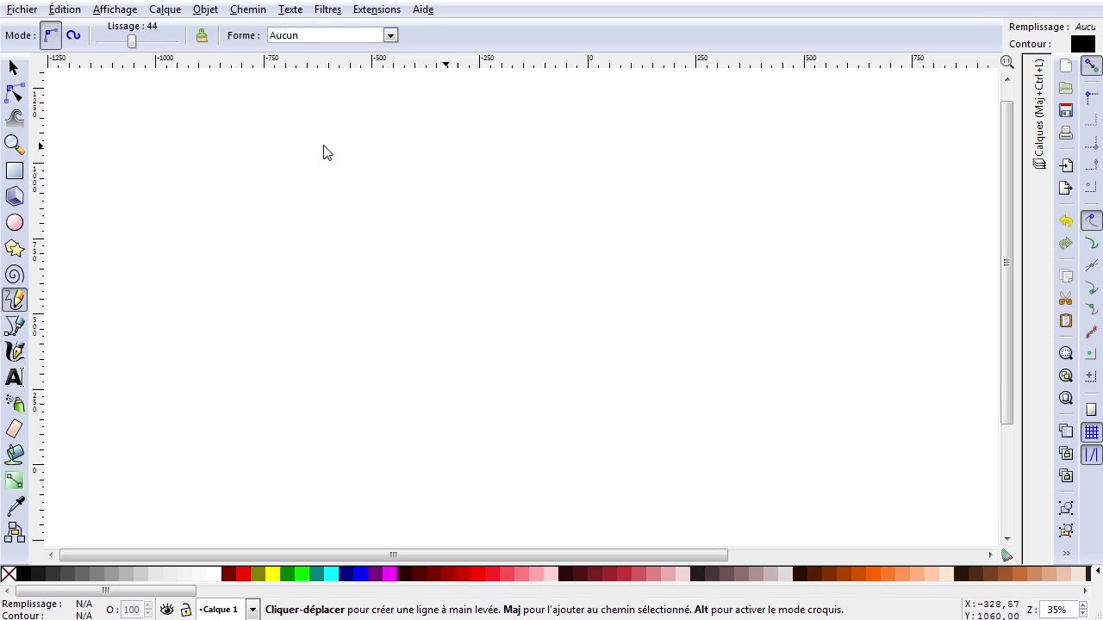
Step: Set the freehand smoothing to 10 and draw a rising diagonal line about 992 px wide and 610 px high
drag(131, 43, 110, 44)
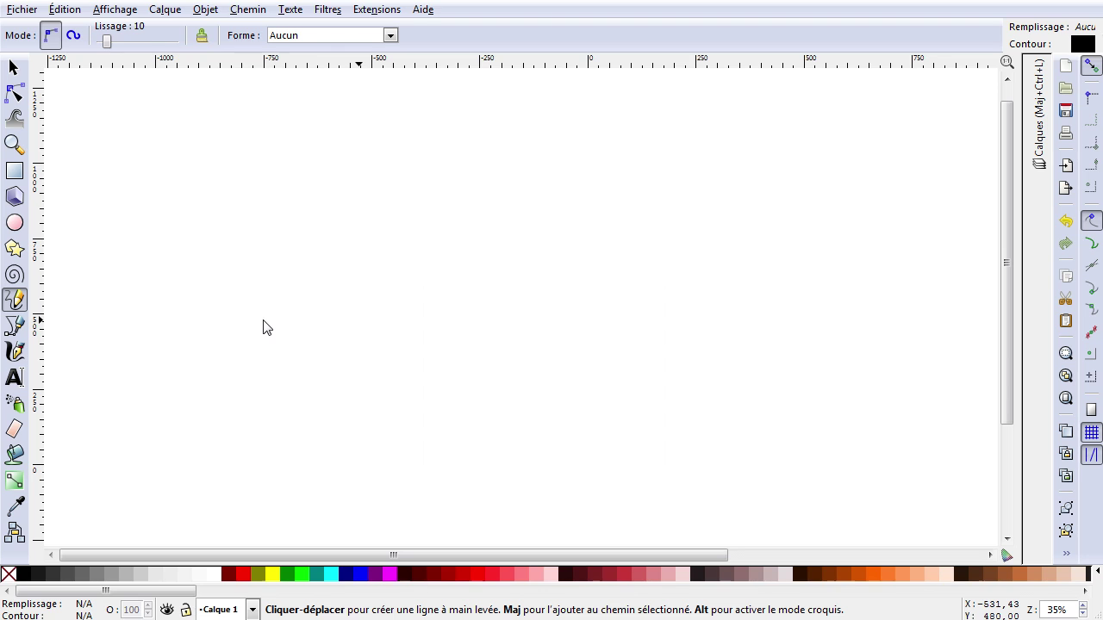
drag(131, 390, 237, 325)
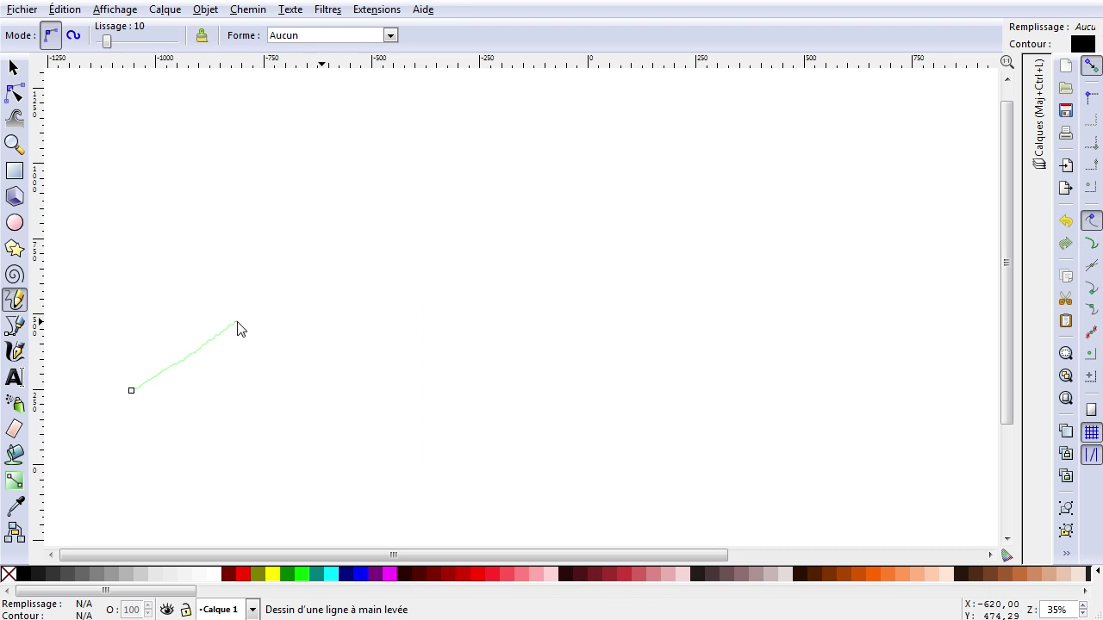
drag(342, 263, 429, 208)
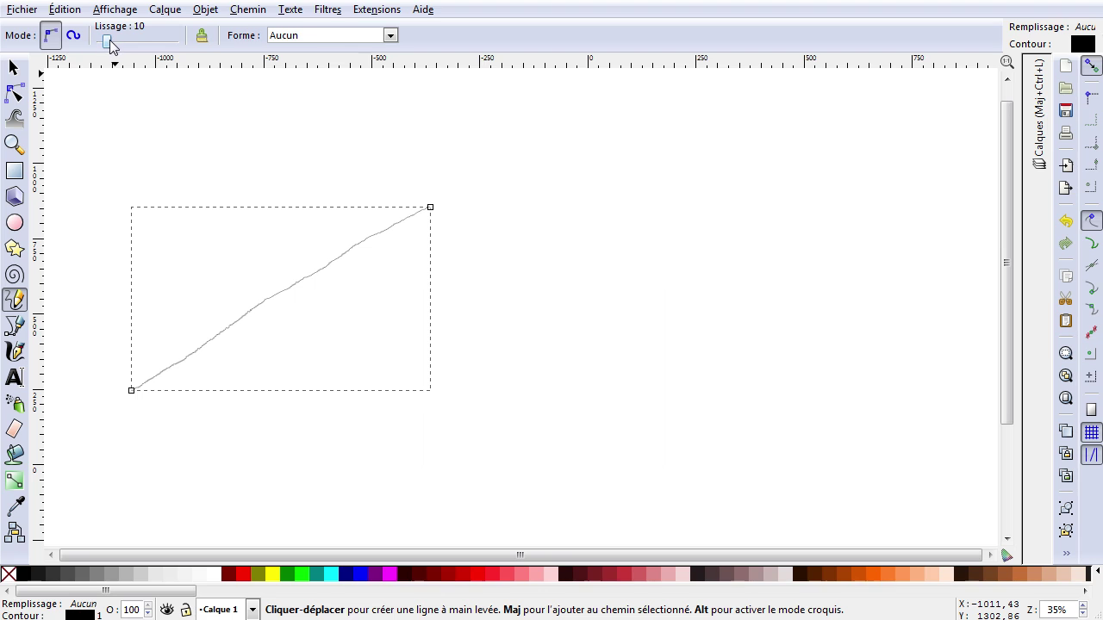
Step: Set the smoothing to 50 and draw a second rising freehand line below the first, about 830 px wide and 518 px high
drag(112, 40, 138, 40)
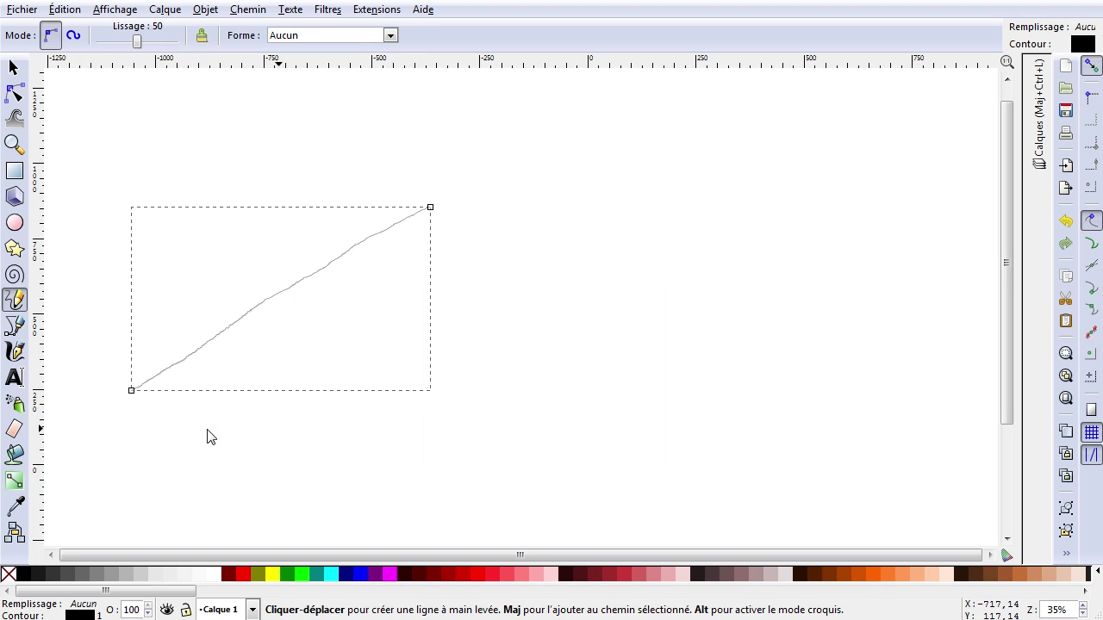
drag(210, 430, 337, 353)
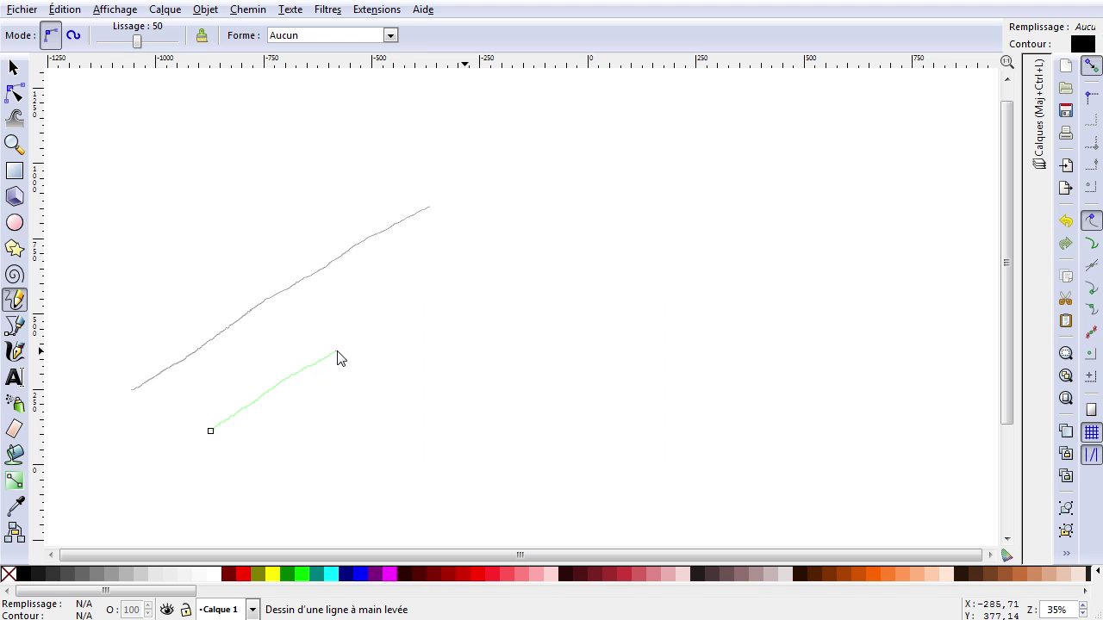
drag(407, 313, 460, 274)
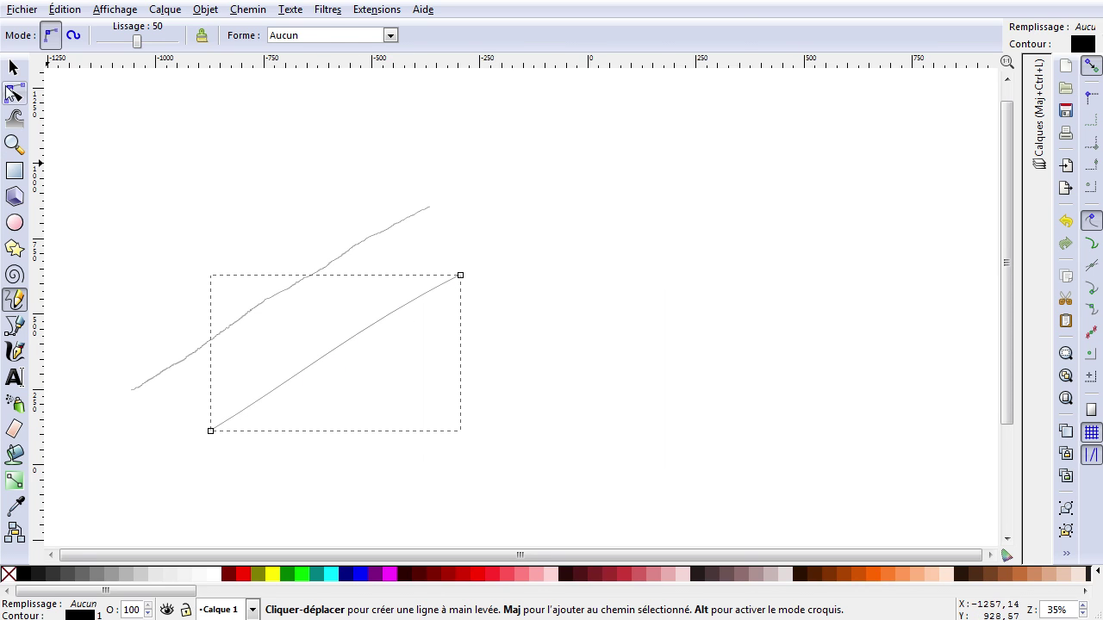
Step: Move the rough upper line slightly right and down, closer to the smooth line
click(13, 69)
click(374, 236)
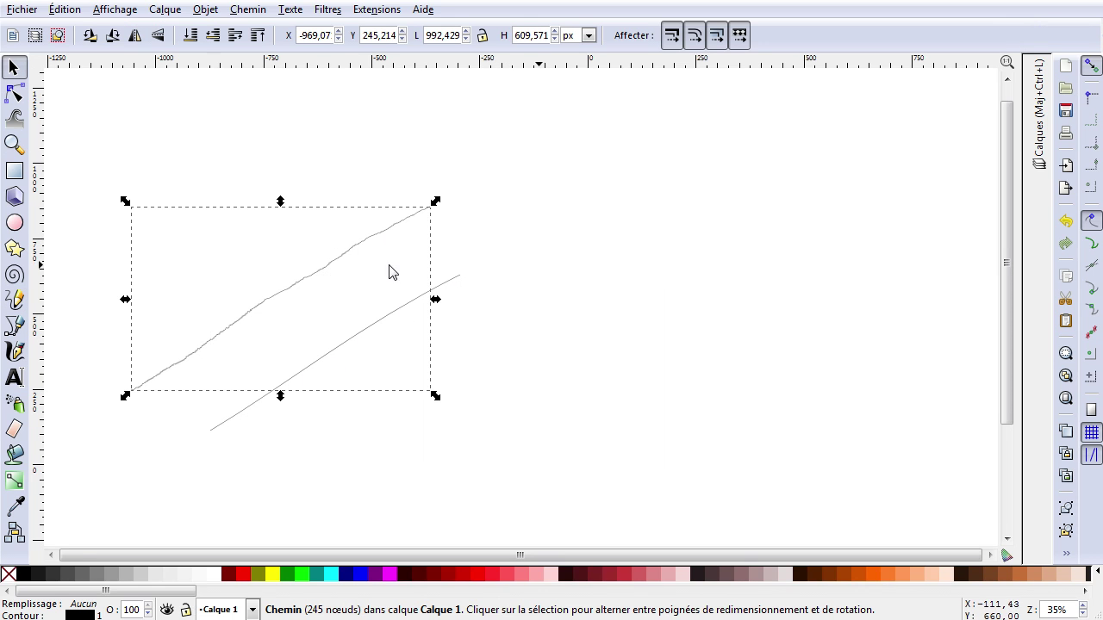
mouse_move(359, 255)
mouse_down()
mouse_move(414, 234)
mouse_move(407, 263)
mouse_up()
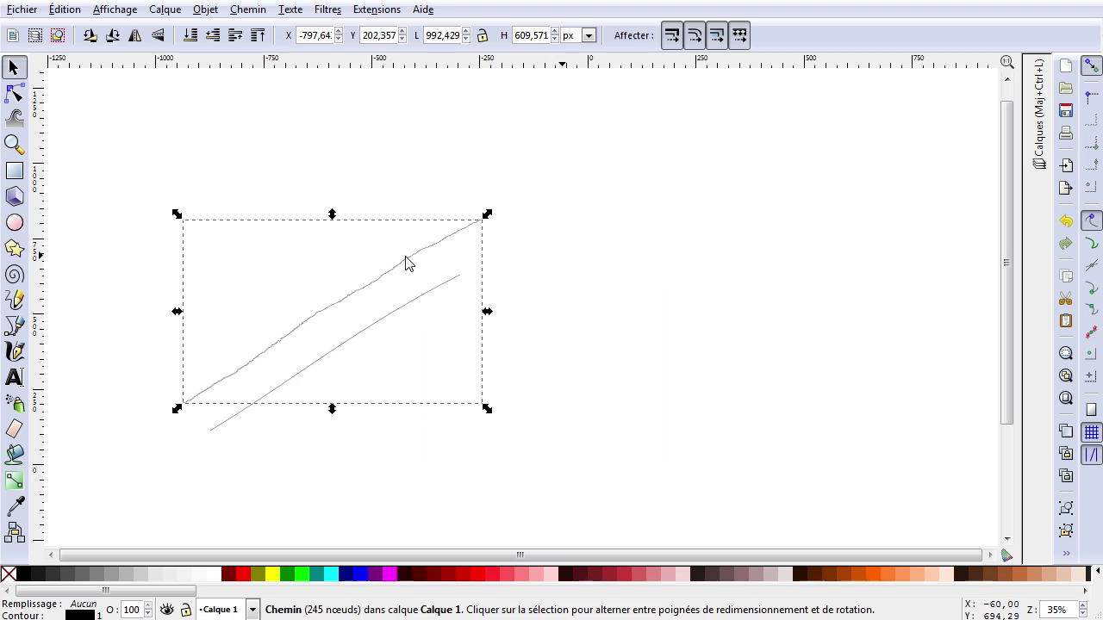
Step: Edit the smooth line's nodes, moving its upper end to about X 814, Y 669 px and its lower end to about X -674, Y -14 px
click(354, 342)
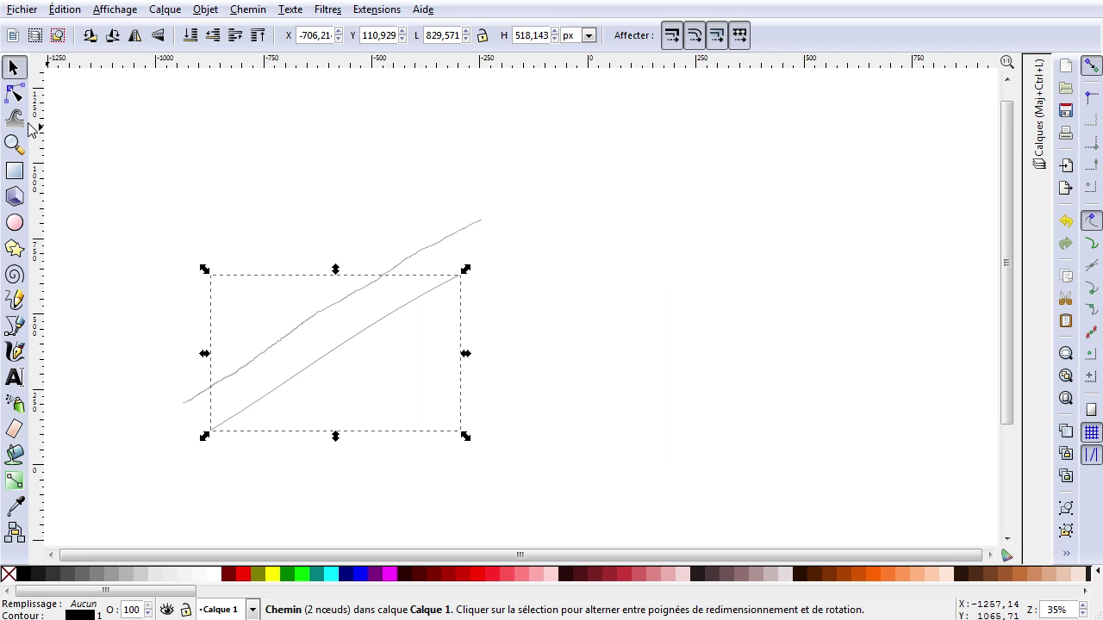
click(15, 95)
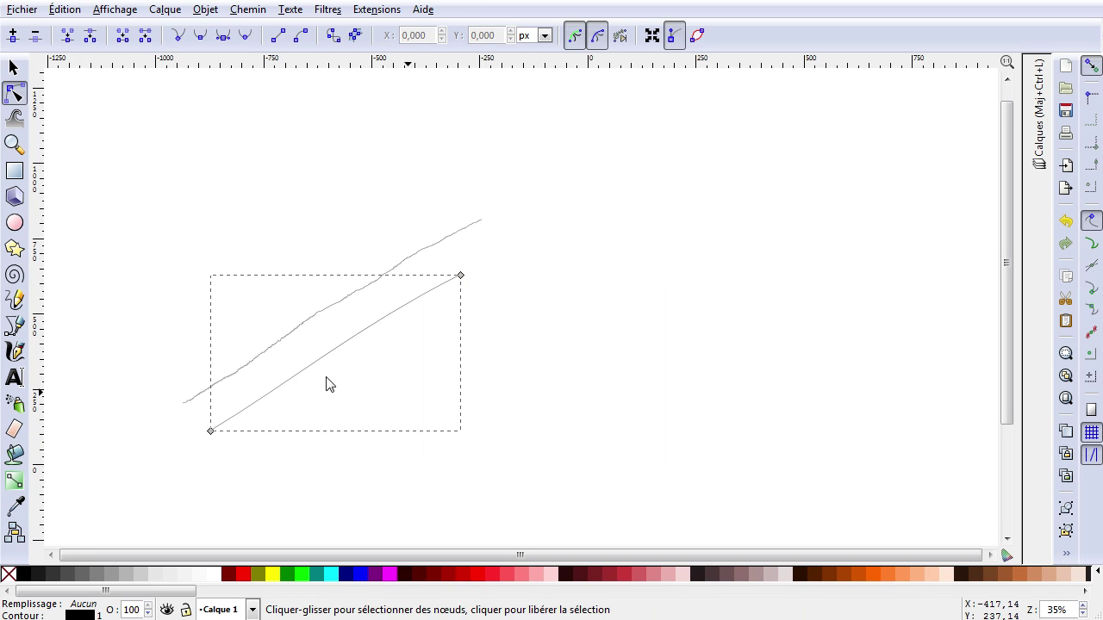
drag(461, 277, 671, 265)
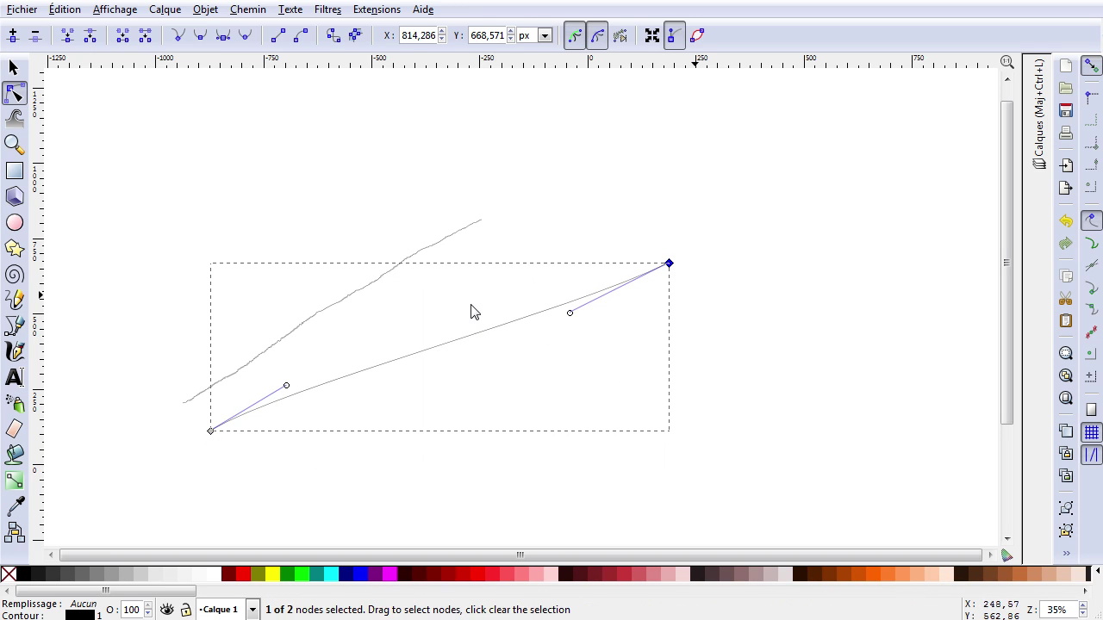
drag(211, 432, 222, 472)
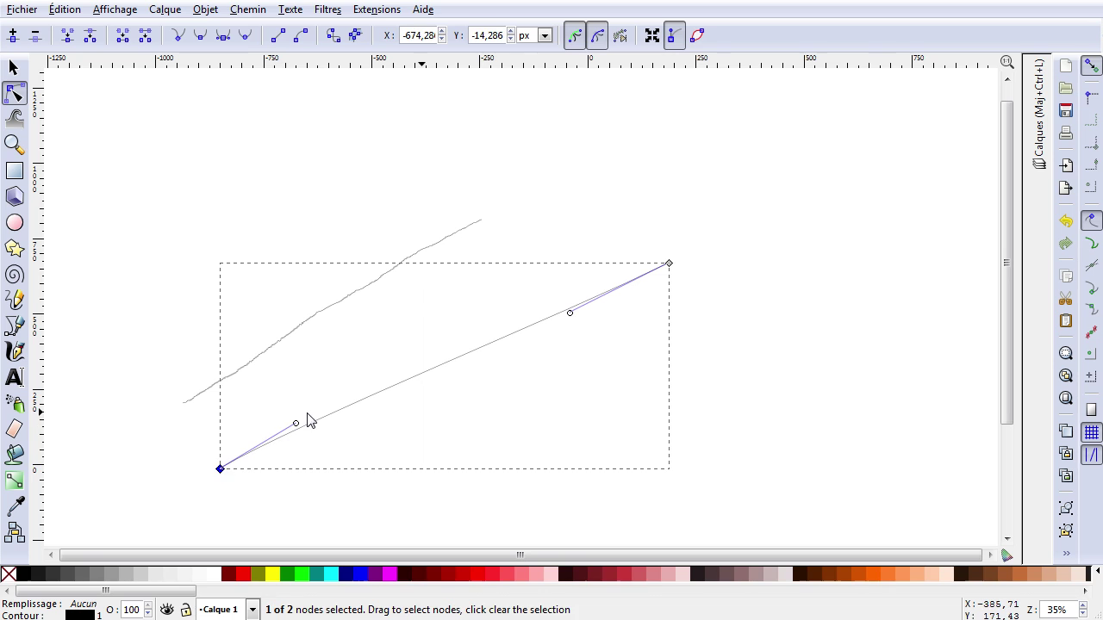
Step: Reshape the smooth line into a gentle S-curve by adjusting the handles of both its end nodes
drag(296, 423, 317, 355)
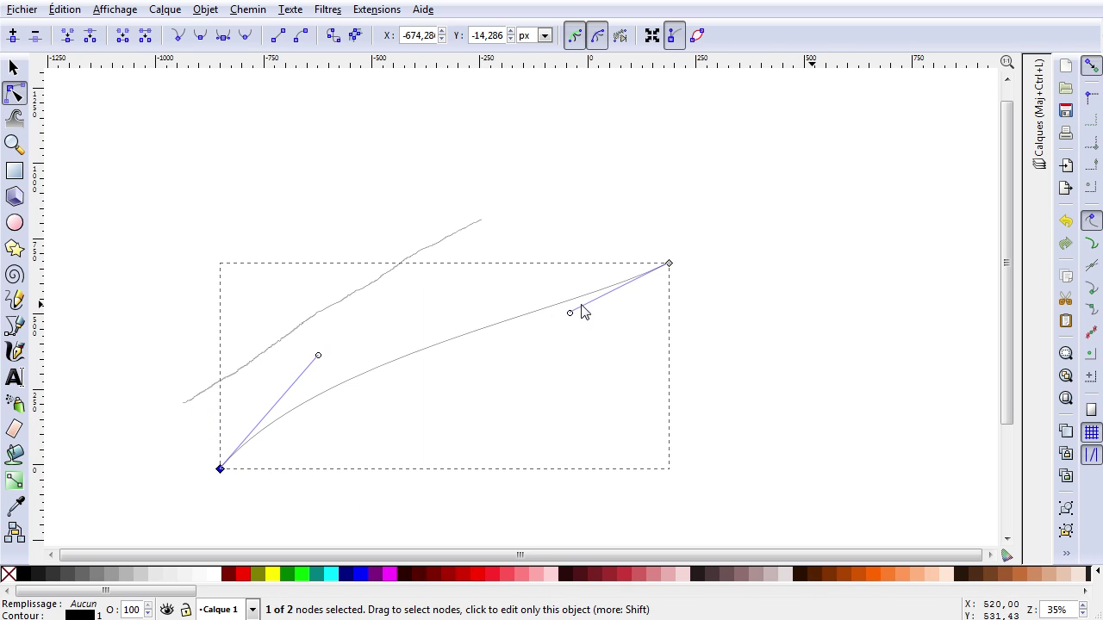
drag(569, 312, 613, 398)
drag(318, 357, 466, 353)
drag(608, 394, 573, 362)
click(669, 264)
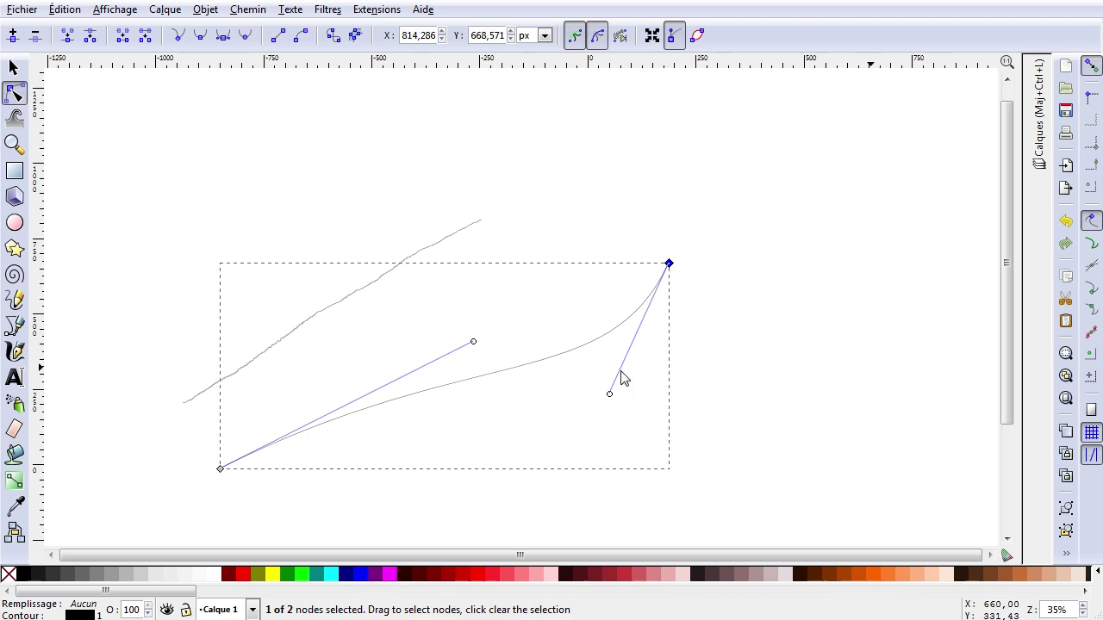
drag(611, 393, 584, 370)
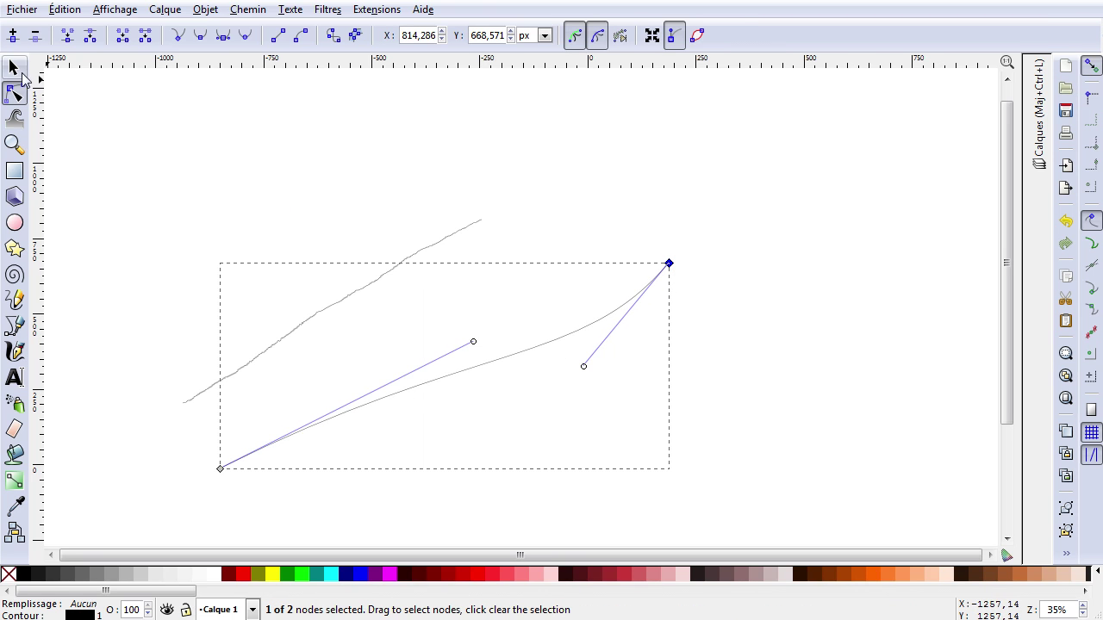
Step: Select the rough upper line and examine how densely its nodes are distributed, finishing with the selection tool active
click(13, 68)
click(397, 164)
click(370, 283)
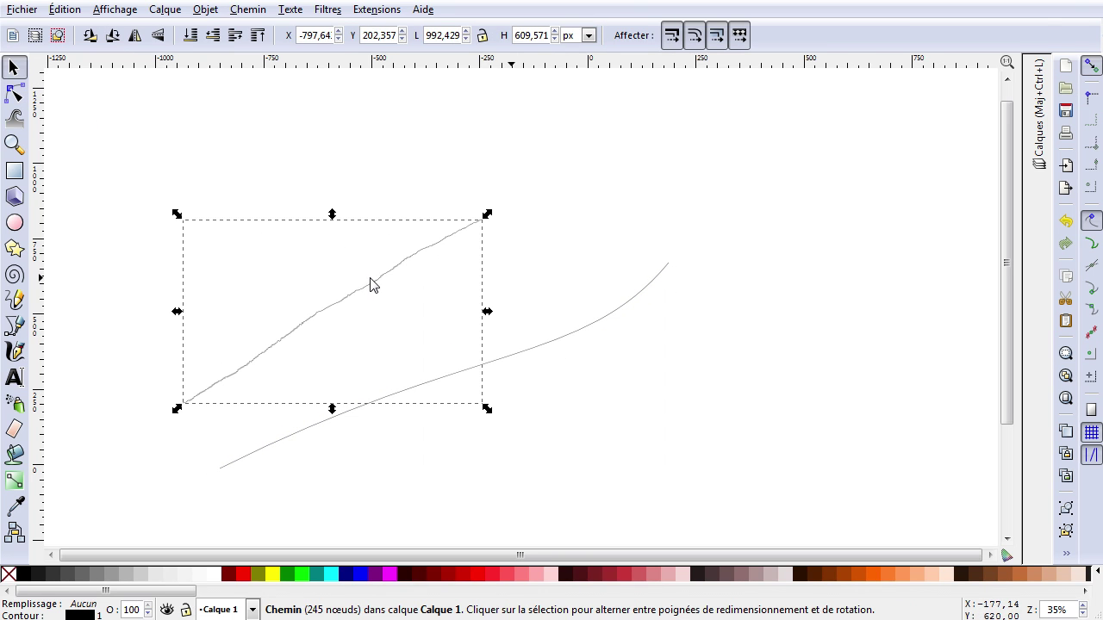
click(13, 94)
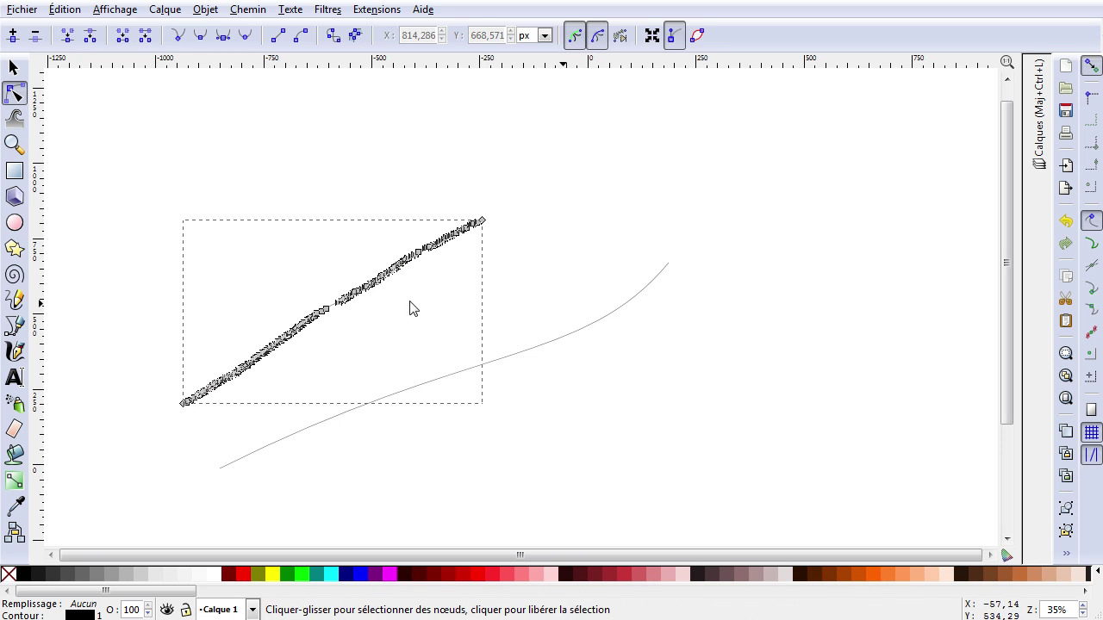
click(14, 67)
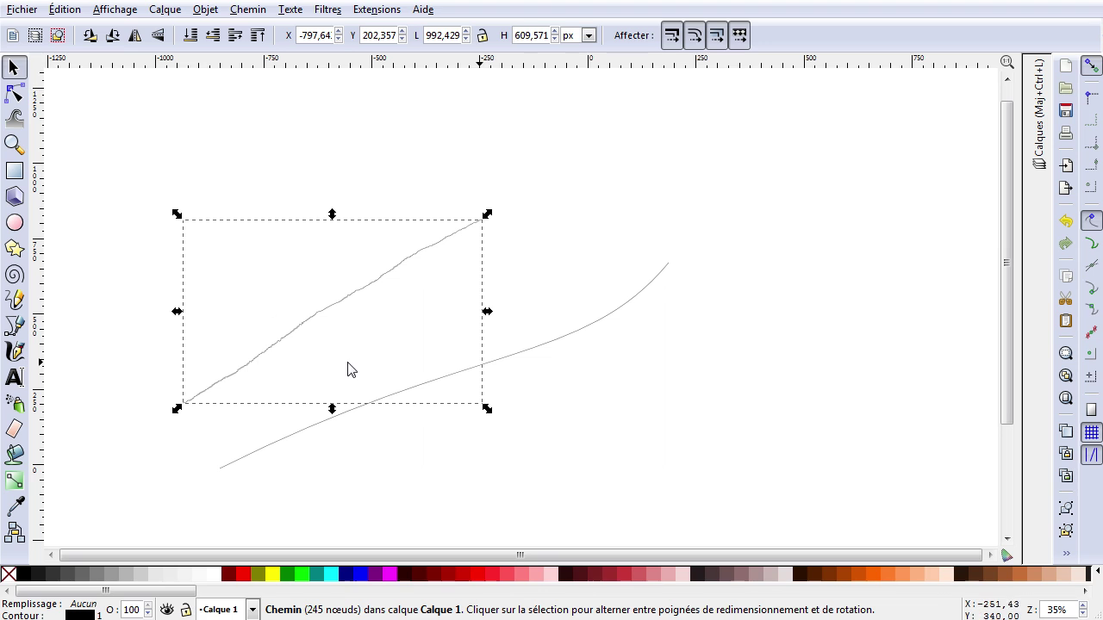
Step: Delete the rough line and the reshaped smooth curve from the canvas
key(Delete)
click(376, 403)
key(Delete)
Step: Draw two long wavy freehand curves across the canvas with the Pencil tool, one above the other
click(15, 298)
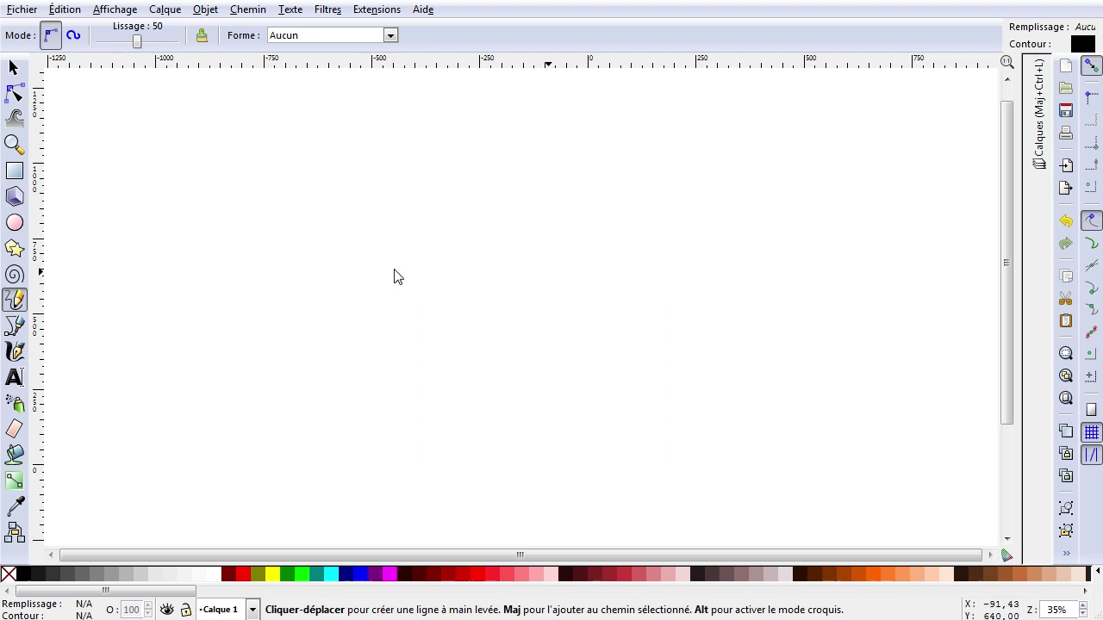
mouse_move(142, 279)
mouse_down()
mouse_move(197, 225)
mouse_move(354, 292)
mouse_move(666, 273)
mouse_up()
mouse_move(197, 170)
mouse_down()
mouse_move(425, 150)
mouse_move(870, 244)
mouse_move(883, 235)
mouse_up()
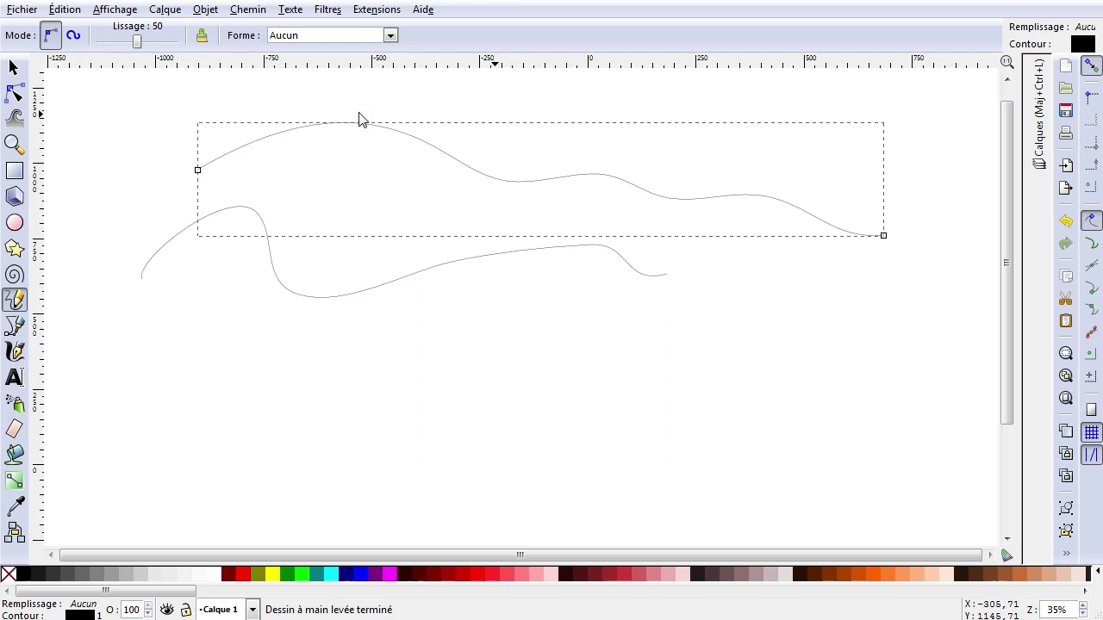
Step: Delete both wavy freehand curves
key(Delete)
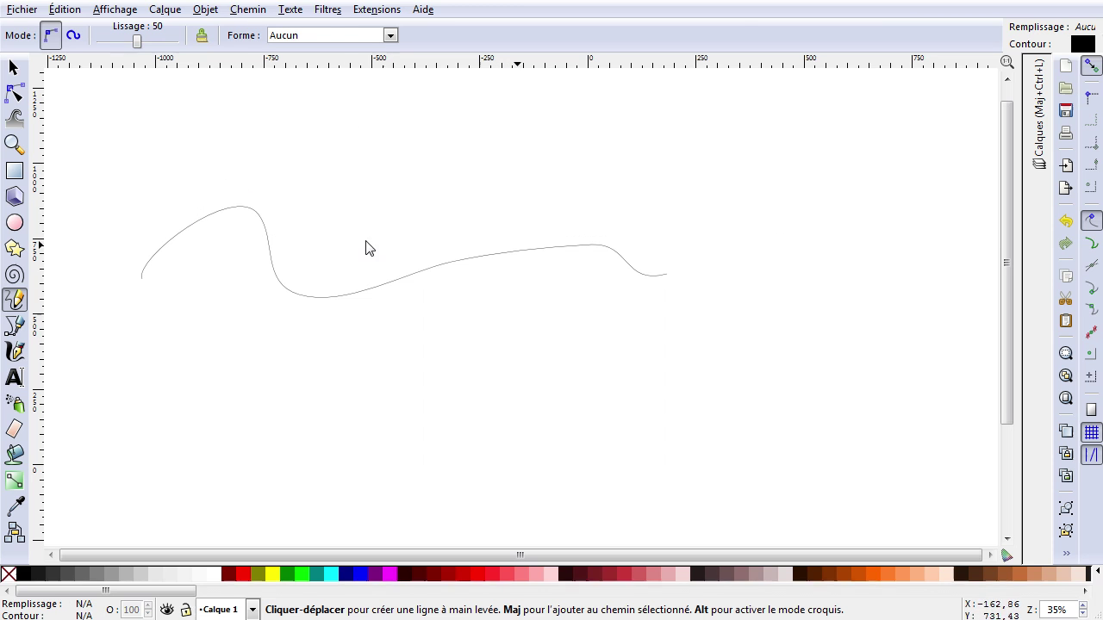
click(13, 67)
key(Delete)
click(308, 297)
key(Delete)
Step: Switch the Pencil tool to Spiro mode and draw two wavy curves ending in curls, about 1976 px and 1636 px wide
click(14, 299)
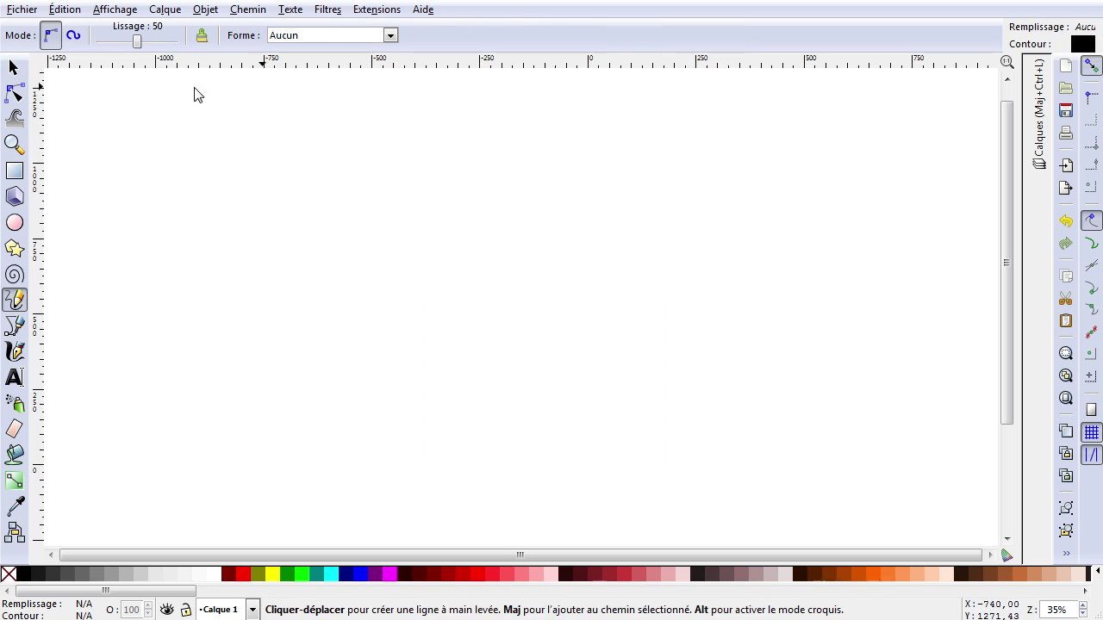
click(72, 37)
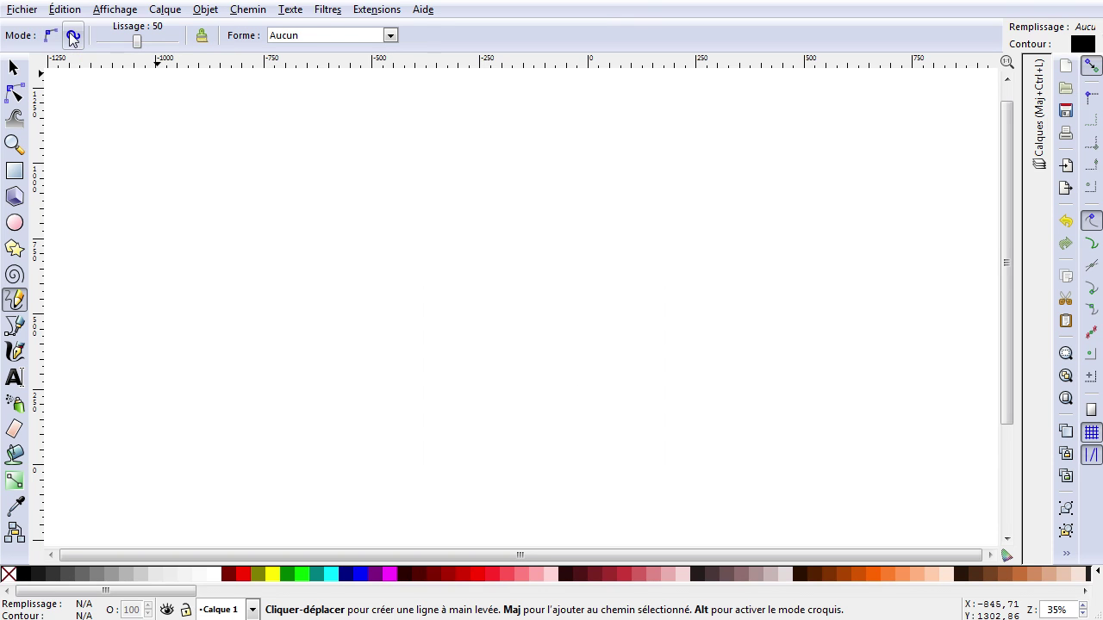
mouse_move(139, 354)
mouse_down()
mouse_move(274, 292)
mouse_move(439, 365)
mouse_move(684, 362)
mouse_move(661, 258)
mouse_move(654, 337)
mouse_up()
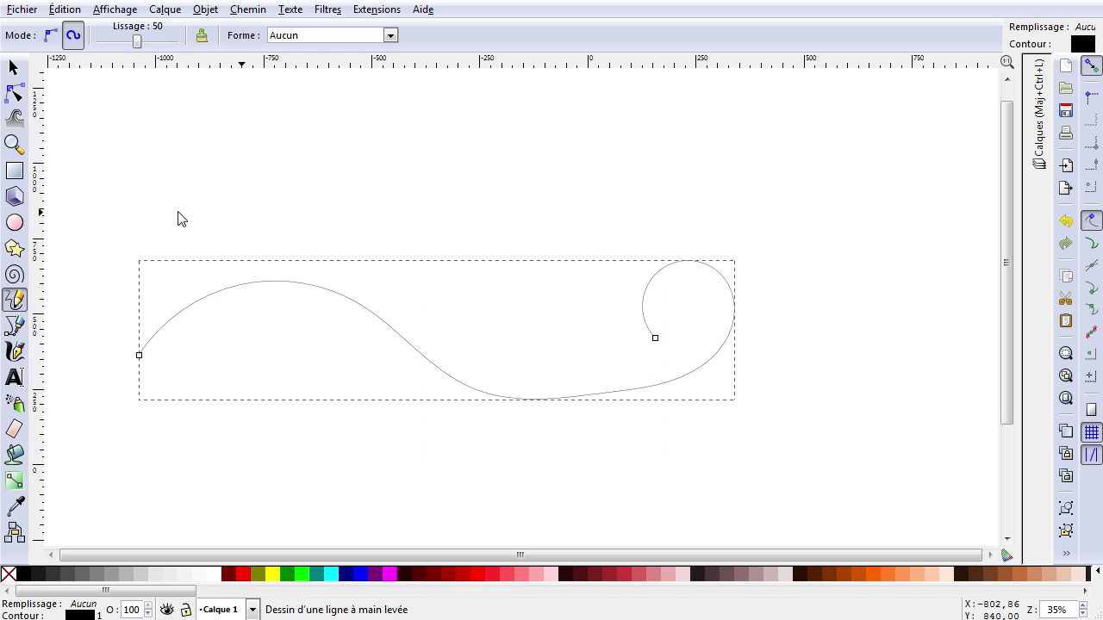
mouse_move(148, 226)
mouse_down()
mouse_move(212, 187)
mouse_move(342, 174)
mouse_move(485, 246)
mouse_move(616, 234)
mouse_move(609, 200)
mouse_move(596, 224)
mouse_up()
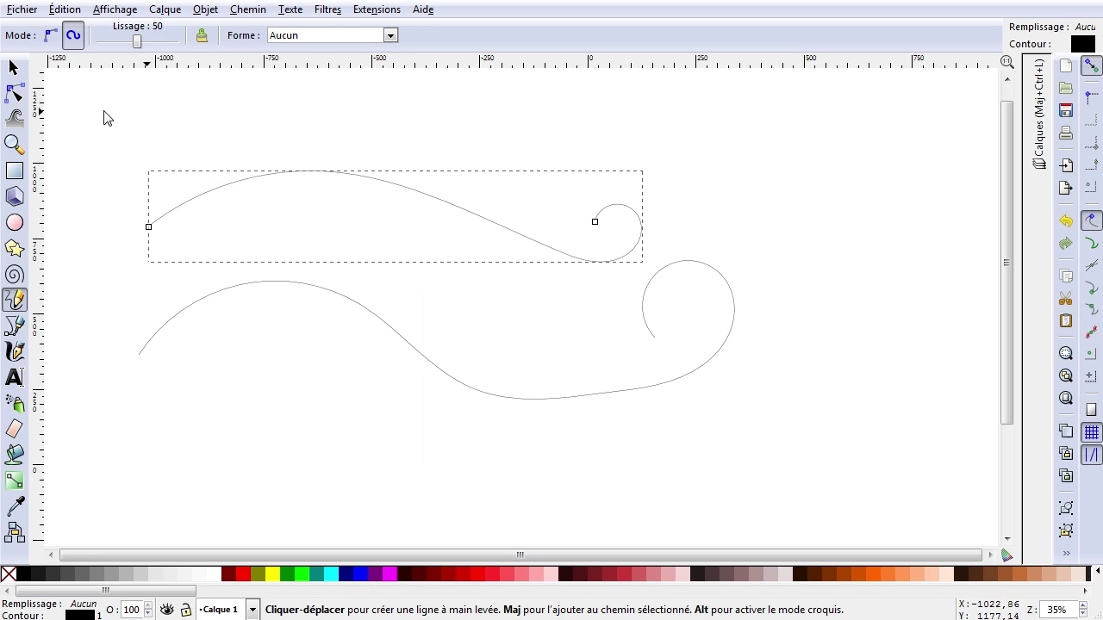
Step: Show the nodes of the upper Spiro curve, and delete both curled curves
click(14, 94)
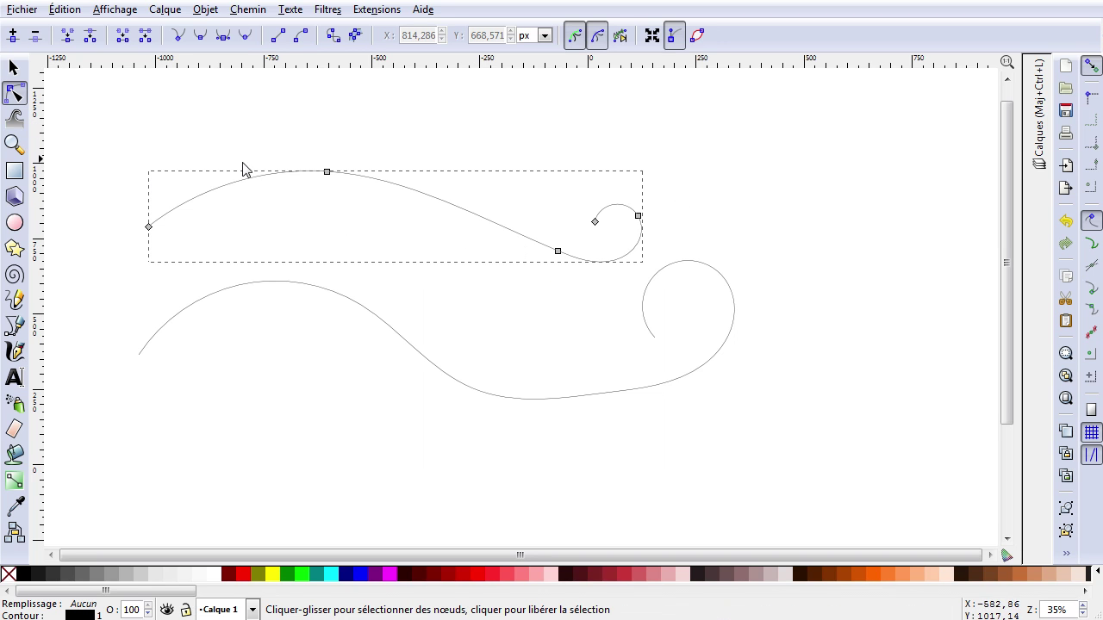
click(12, 69)
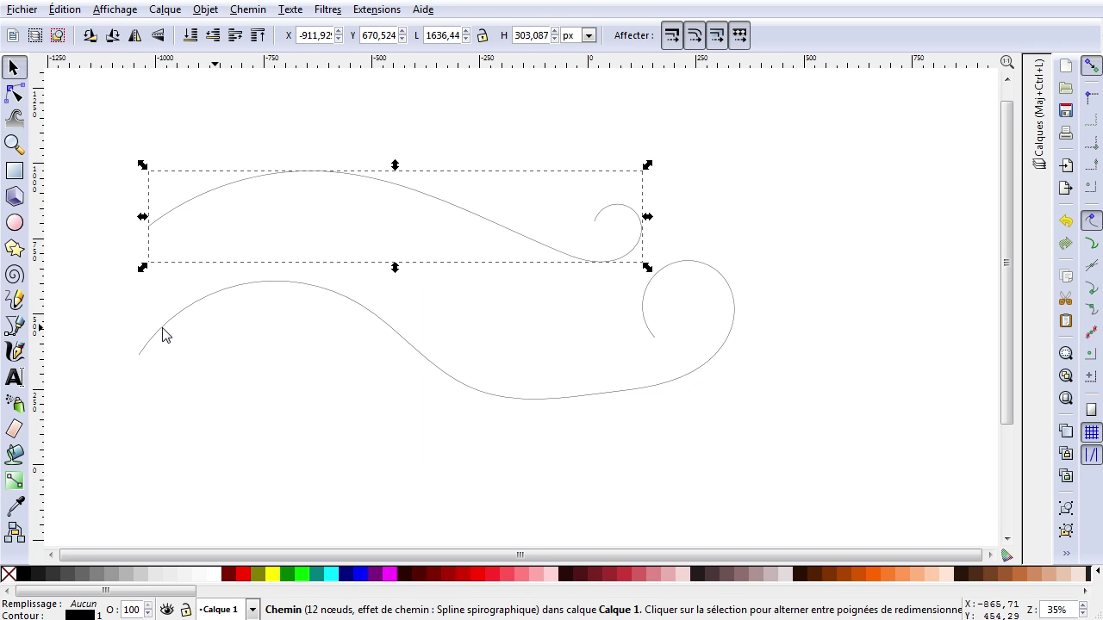
key(Delete)
click(366, 317)
key(Delete)
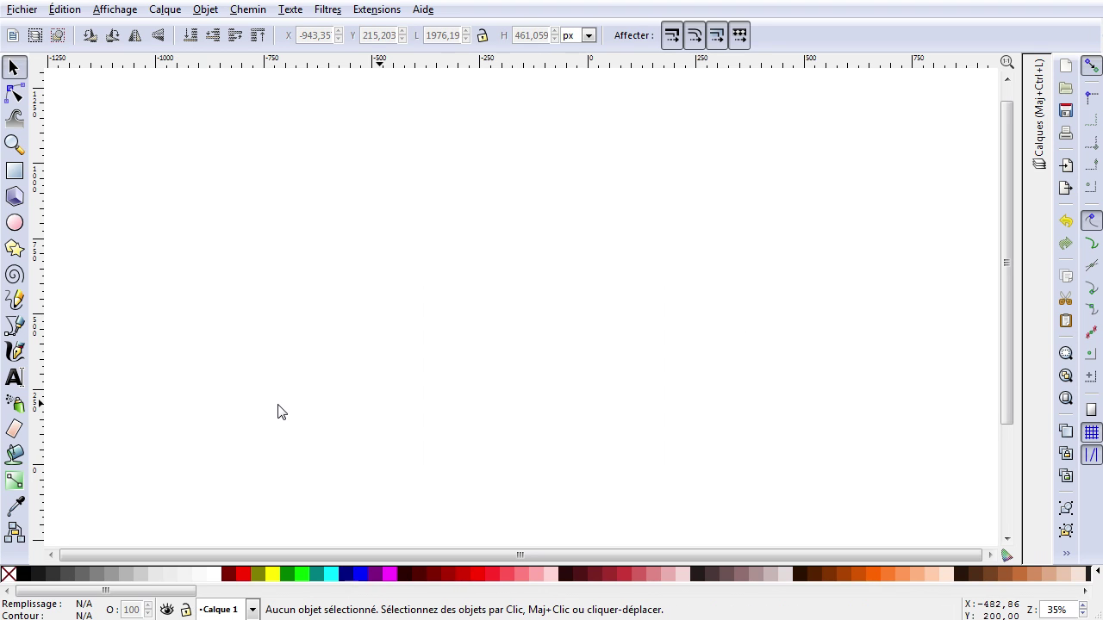
Step: Draw an open five-node Bézier path that dips, rises and loops back underneath, about 2581 px wide and 810 px high
click(15, 327)
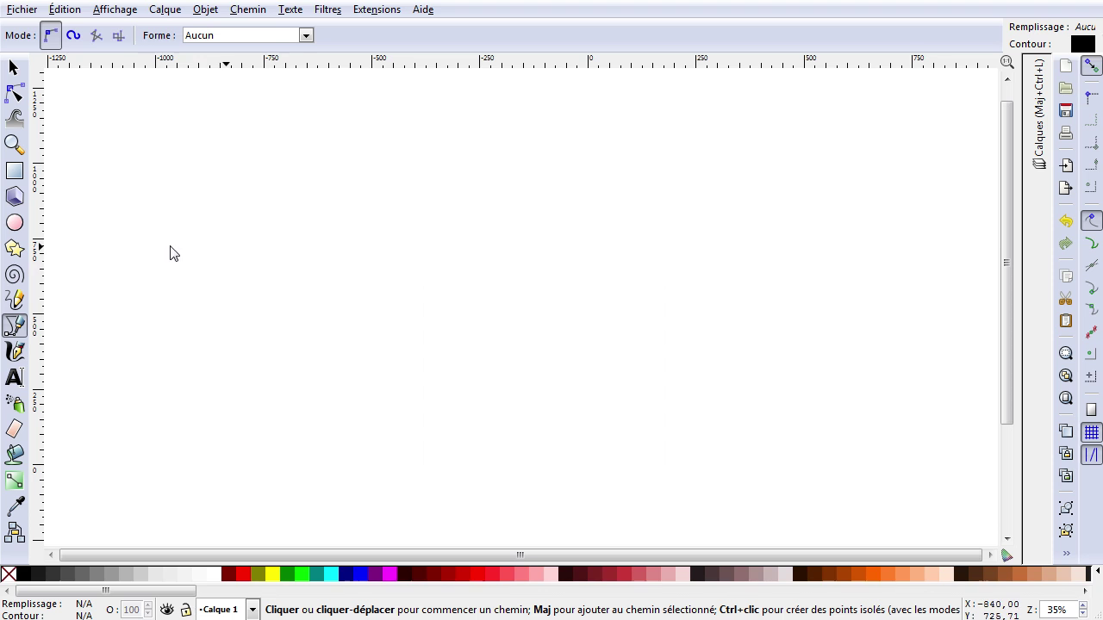
click(116, 240)
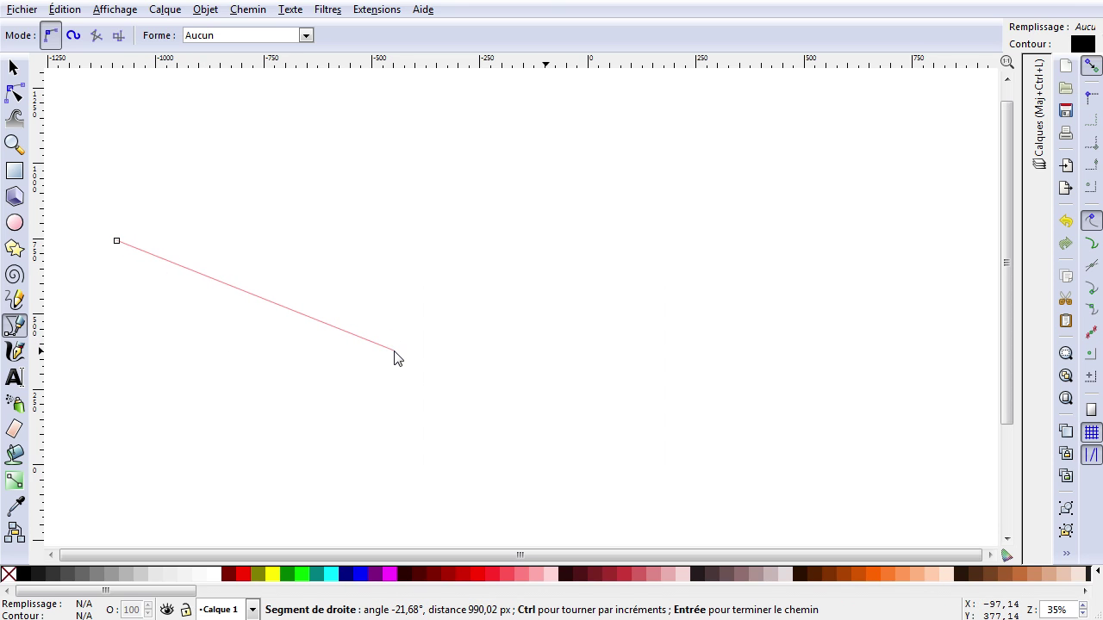
drag(394, 351, 539, 362)
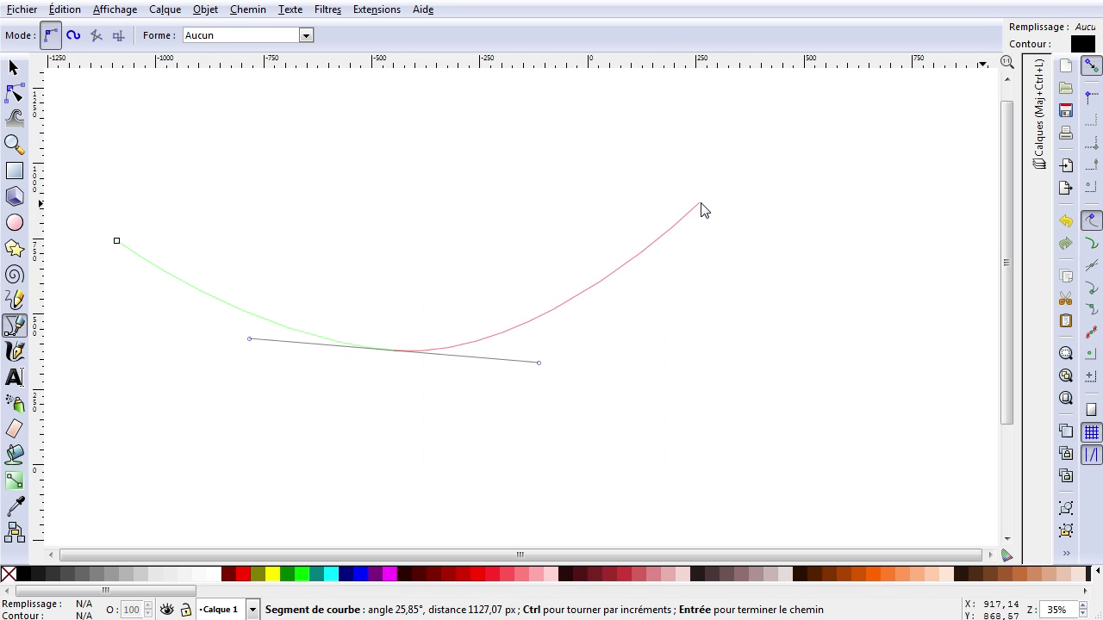
drag(703, 207, 824, 179)
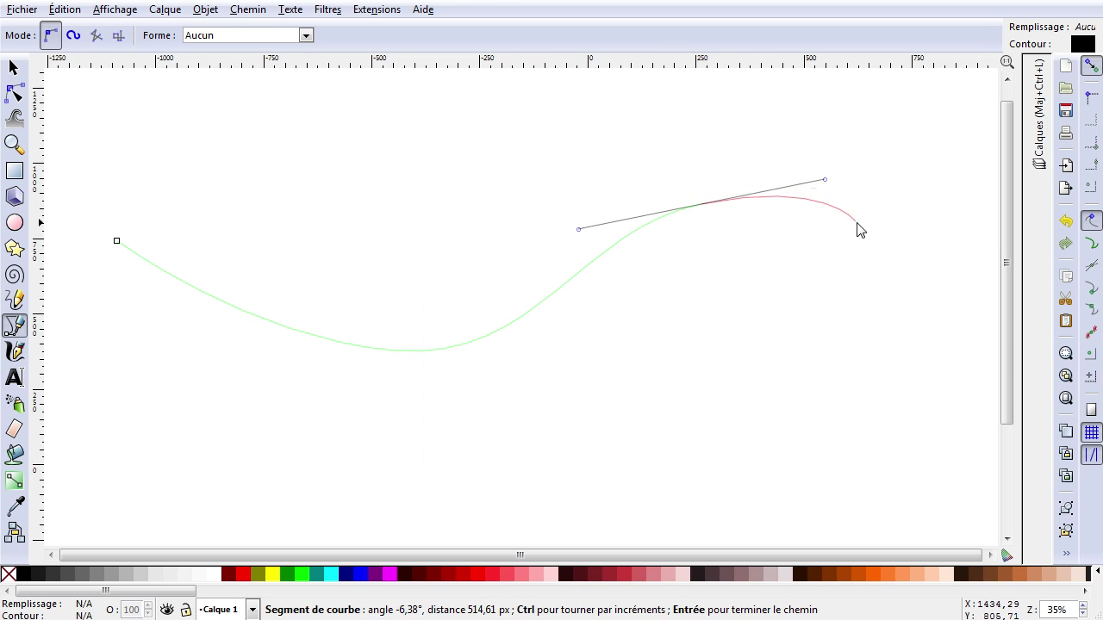
drag(885, 374, 839, 433)
drag(632, 421, 591, 363)
key(Return)
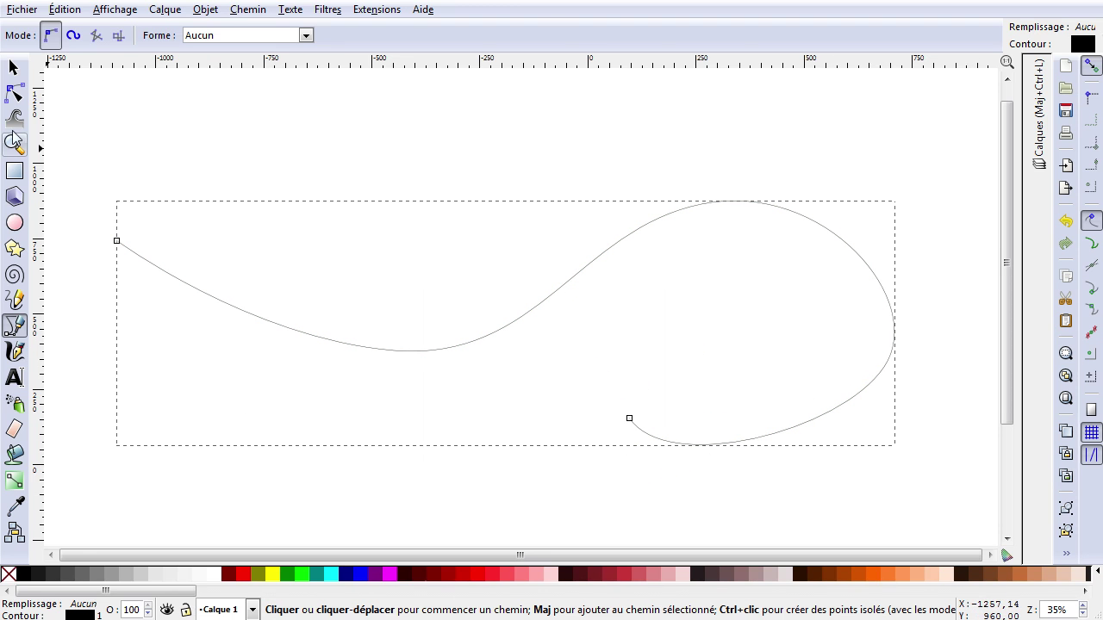
Step: Delete the looping Bézier path and reactivate the Bézier pen
click(10, 67)
key(Delete)
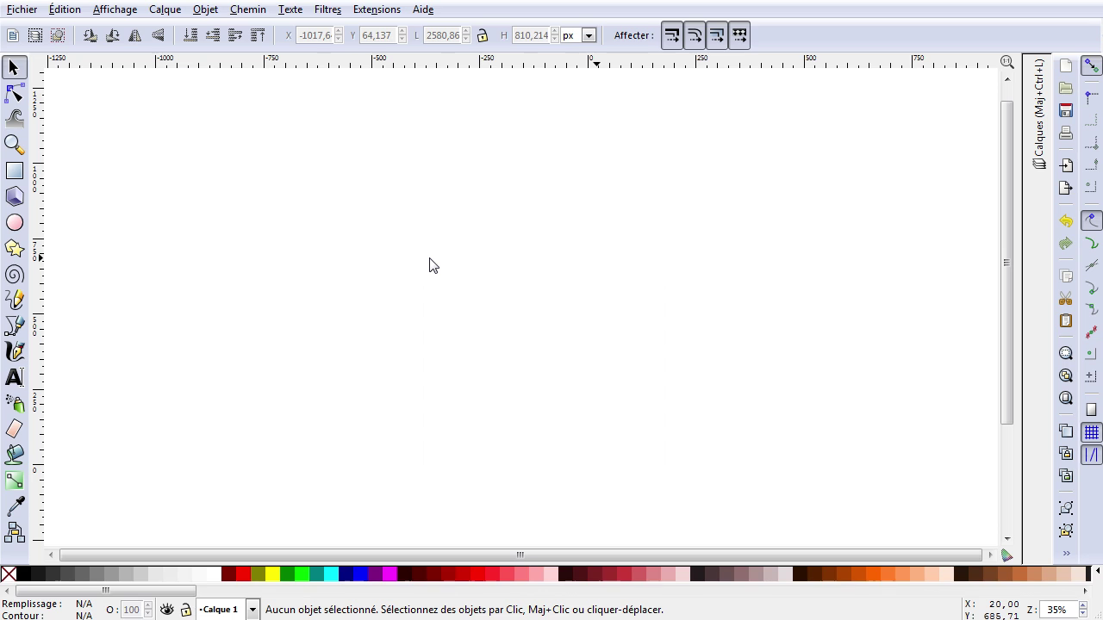
click(14, 326)
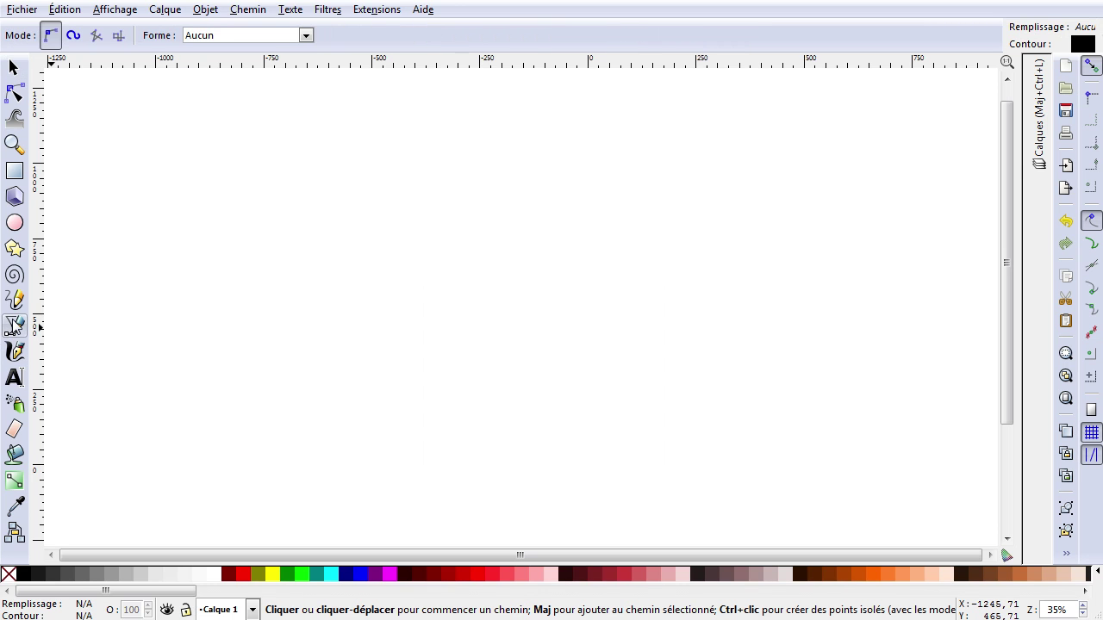
Step: Switch the Bézier pen to Spiro mode and draw an open eight-node path waving into a curl, about 2519 px wide and 602 px high
click(68, 36)
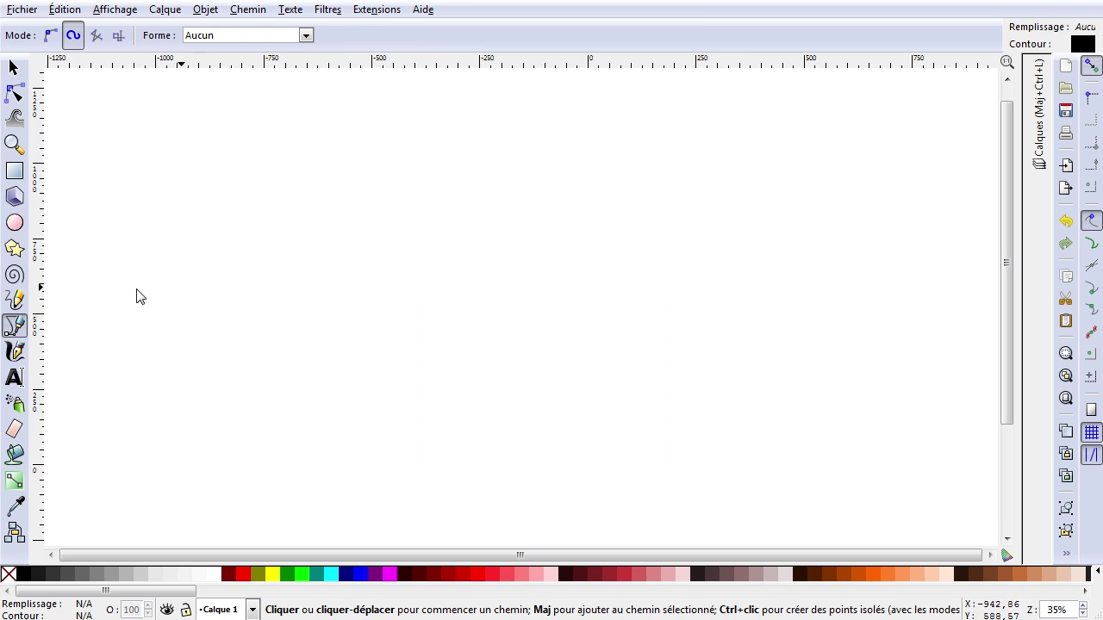
click(107, 324)
drag(327, 211, 450, 210)
drag(680, 374, 783, 402)
drag(863, 285, 840, 222)
click(746, 264)
click(744, 350)
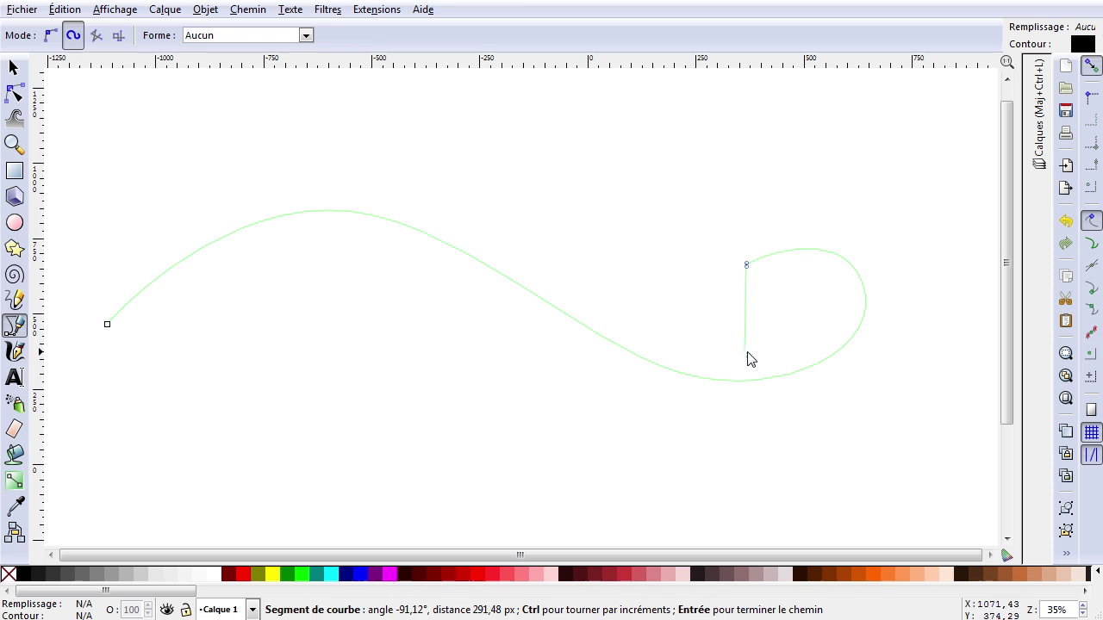
click(834, 335)
click(803, 265)
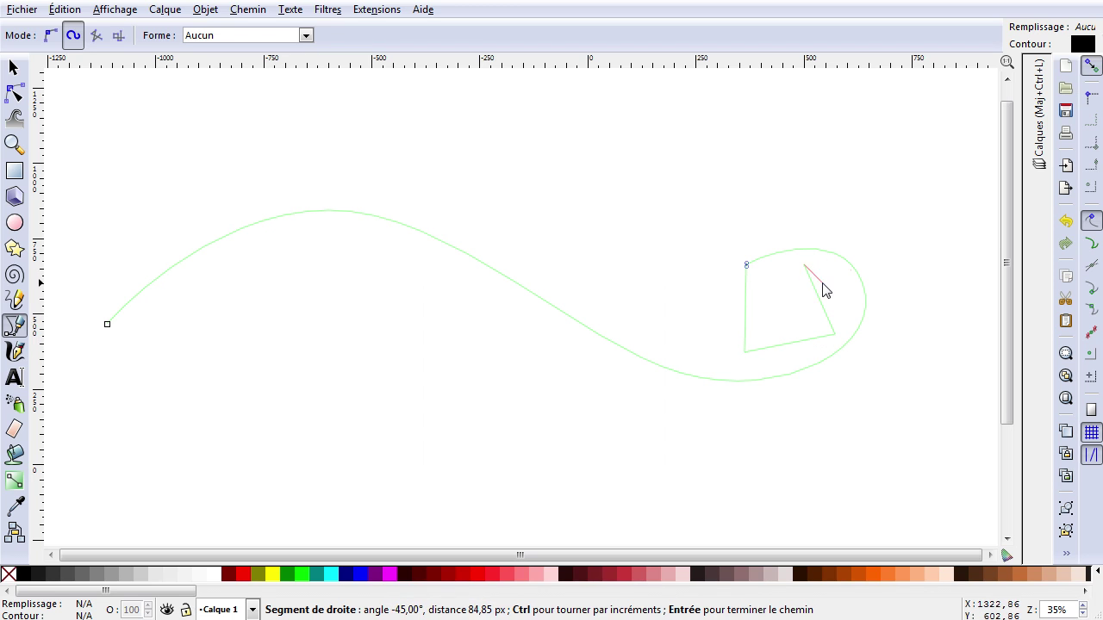
key(Return)
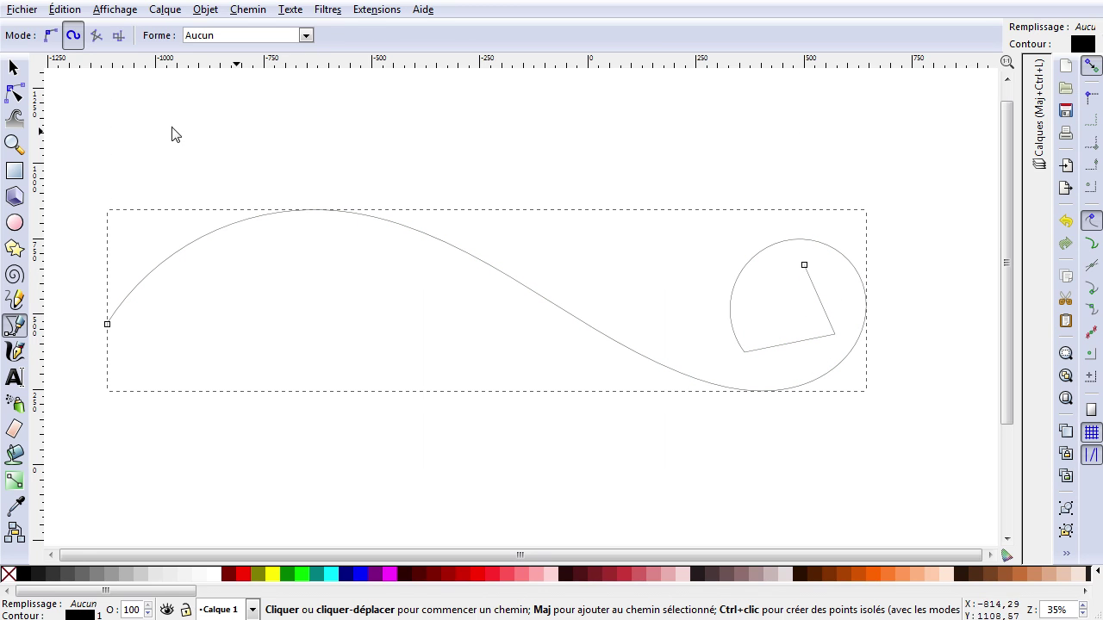
click(14, 67)
click(450, 141)
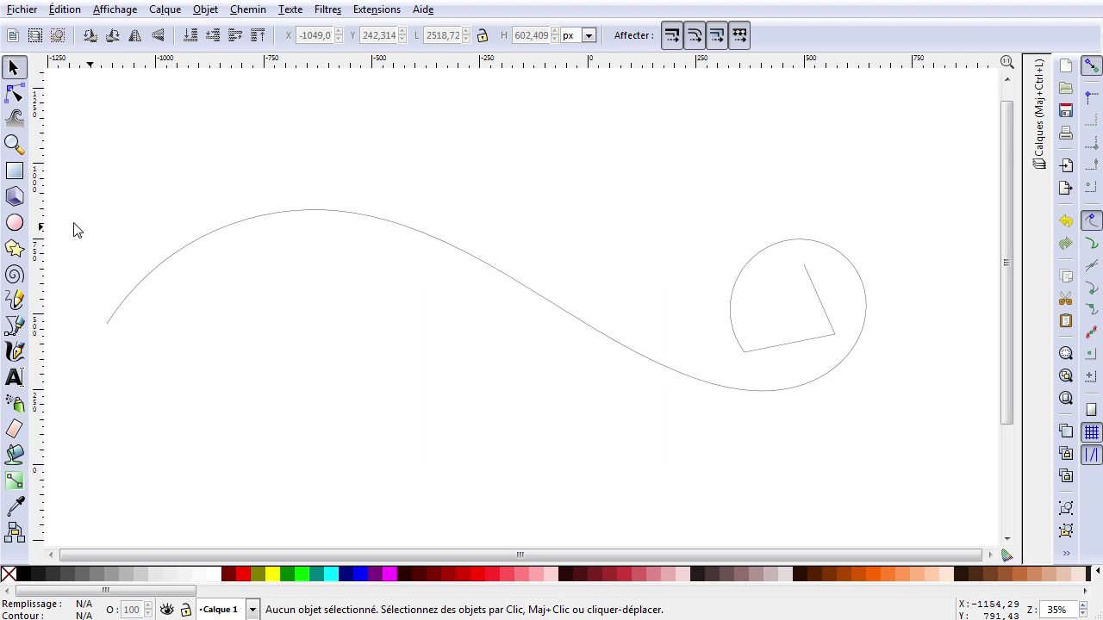
Step: Show the Spiro path's nodes and make the two lower corner nodes inside its curl smooth
click(14, 93)
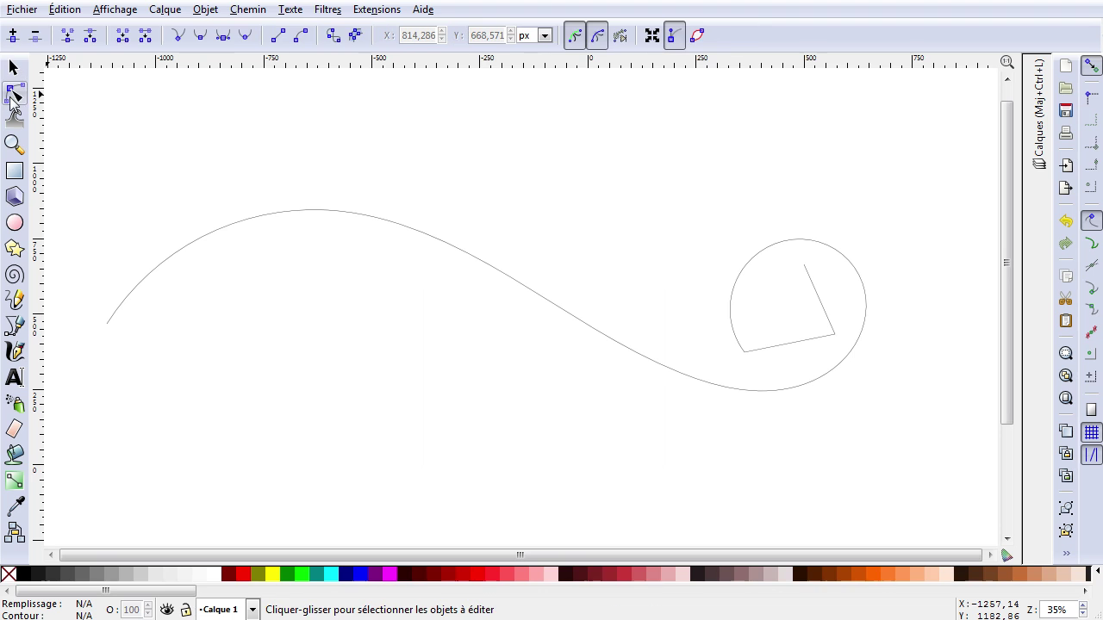
click(238, 231)
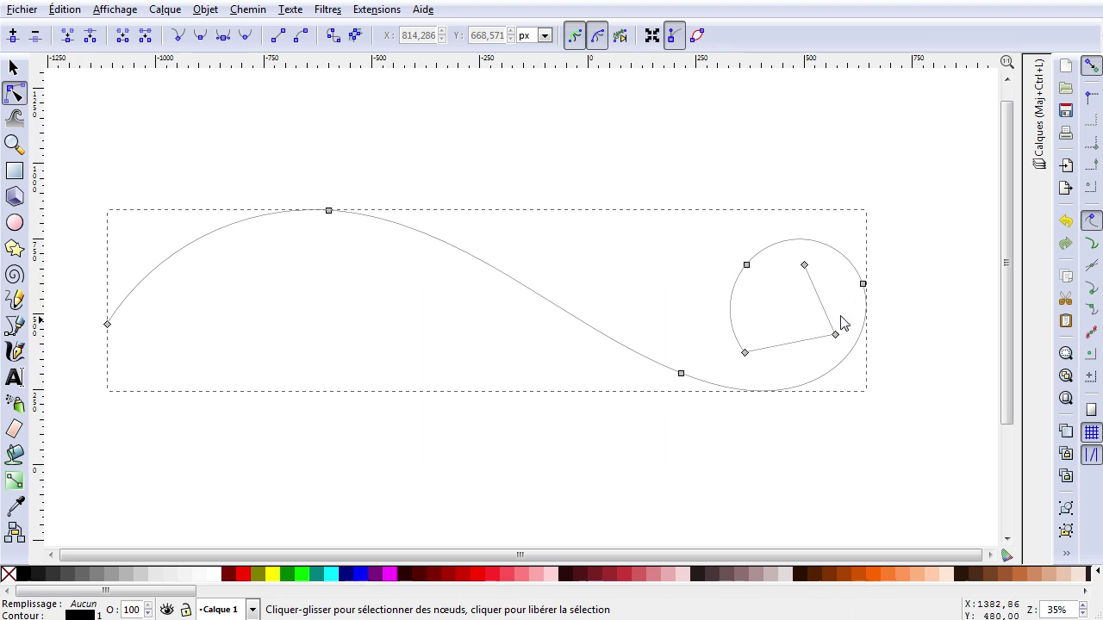
click(745, 354)
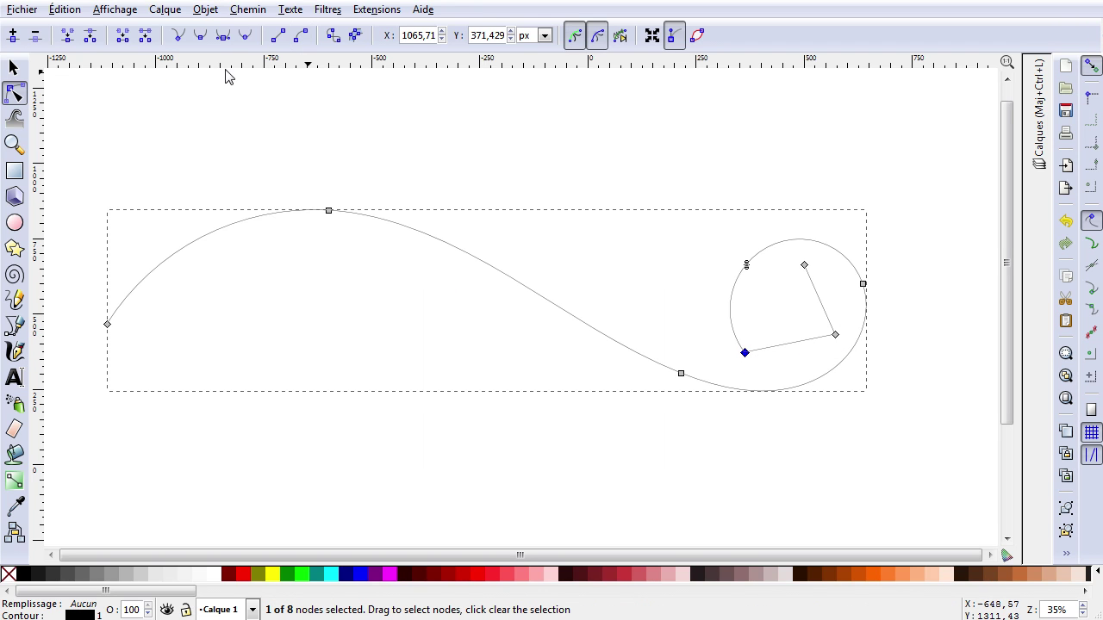
click(198, 38)
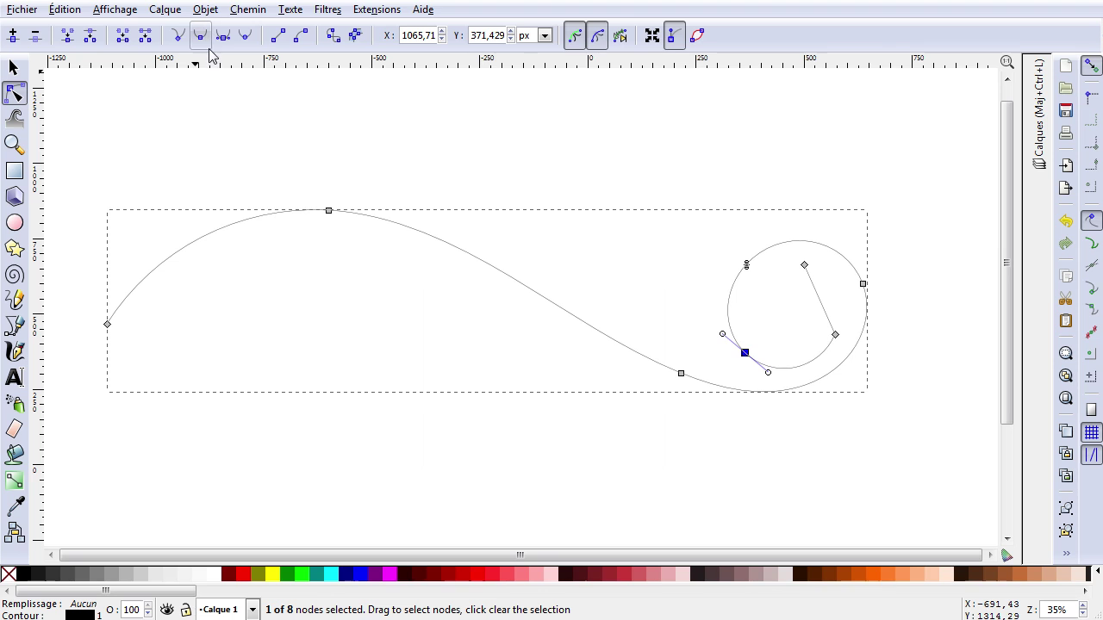
click(835, 336)
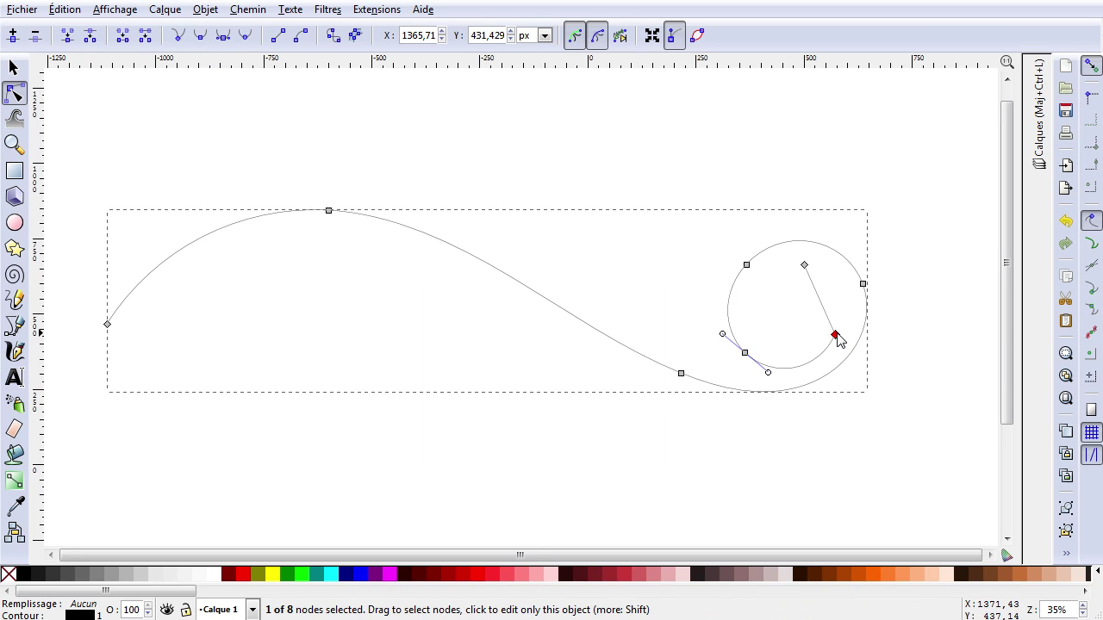
click(205, 41)
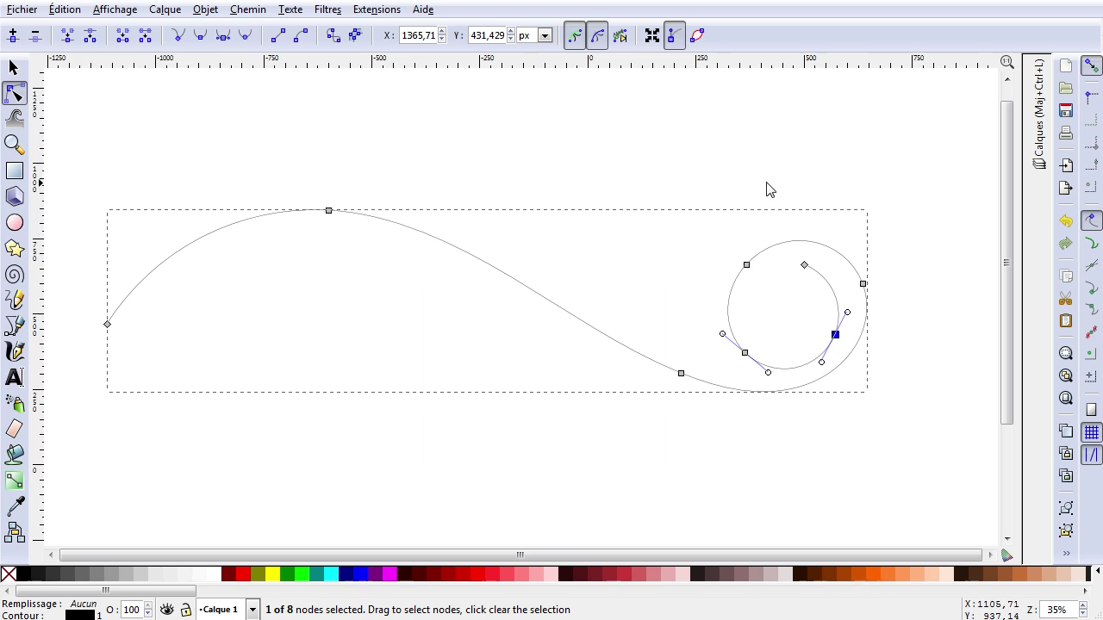
Step: Reshape the curl into a spiral by moving its inner end node down, its upper-left node inward and its right node outward
drag(804, 266, 806, 291)
drag(748, 266, 778, 271)
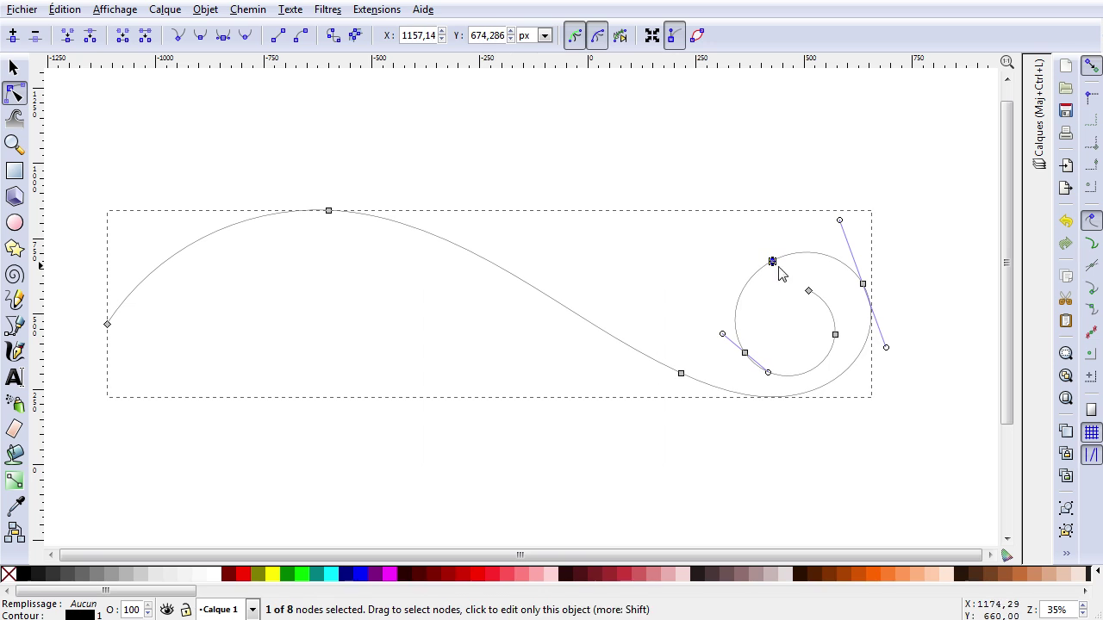
drag(862, 283, 876, 293)
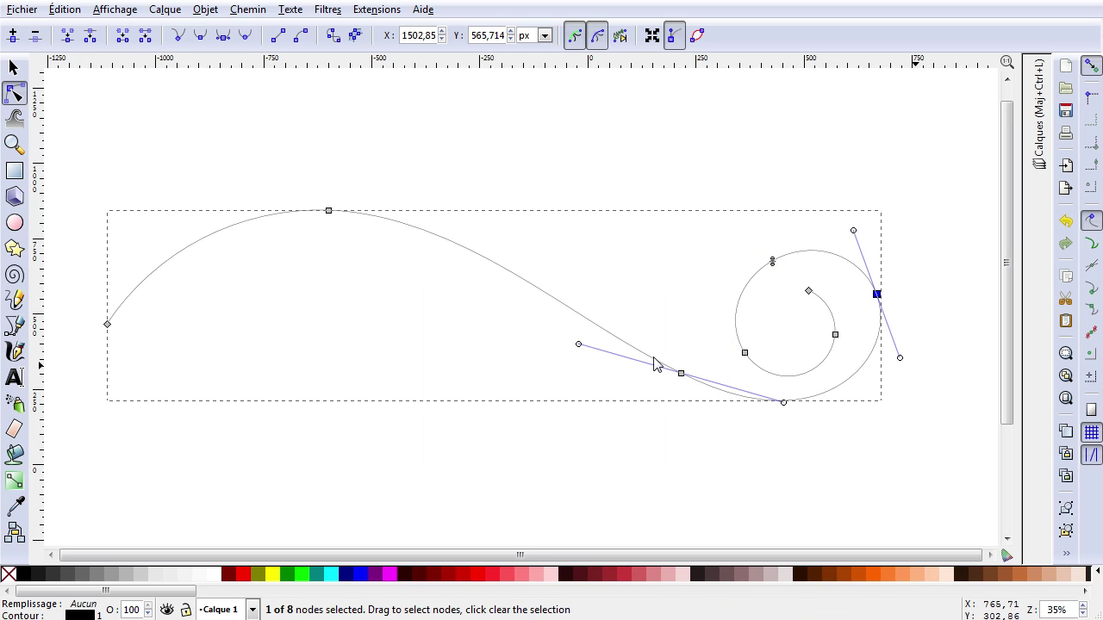
Step: Select the whole Spiro path and delete it
click(13, 67)
click(402, 305)
click(711, 393)
key(Delete)
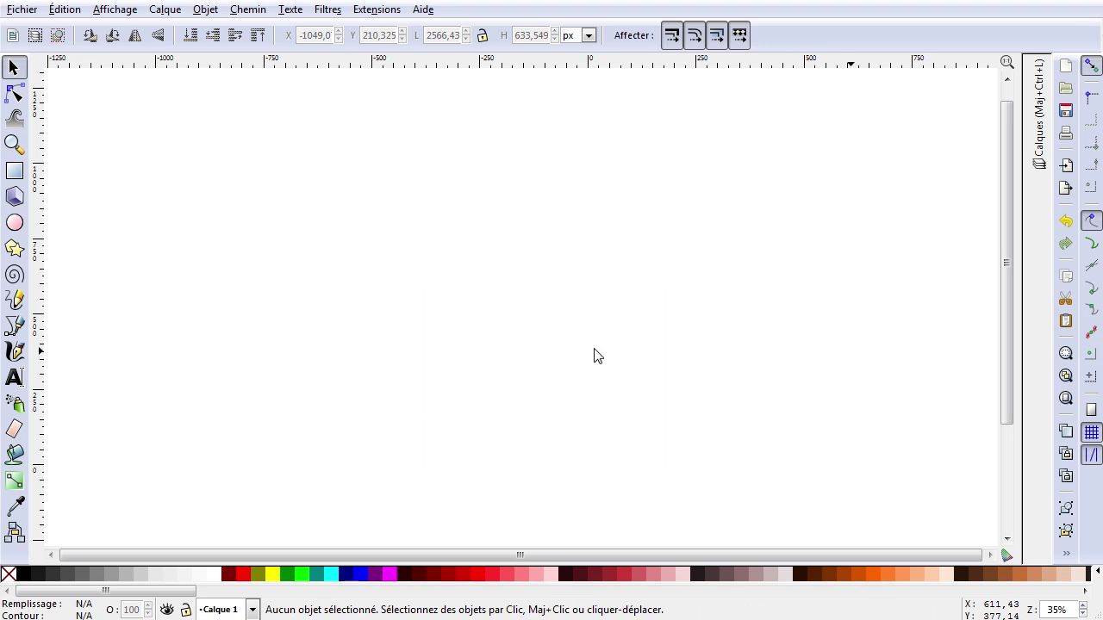
Step: Set the Pencil to regular Bézier mode with the Triangle décroissant shape and draw a long arched stroke across the upper canvas
click(15, 300)
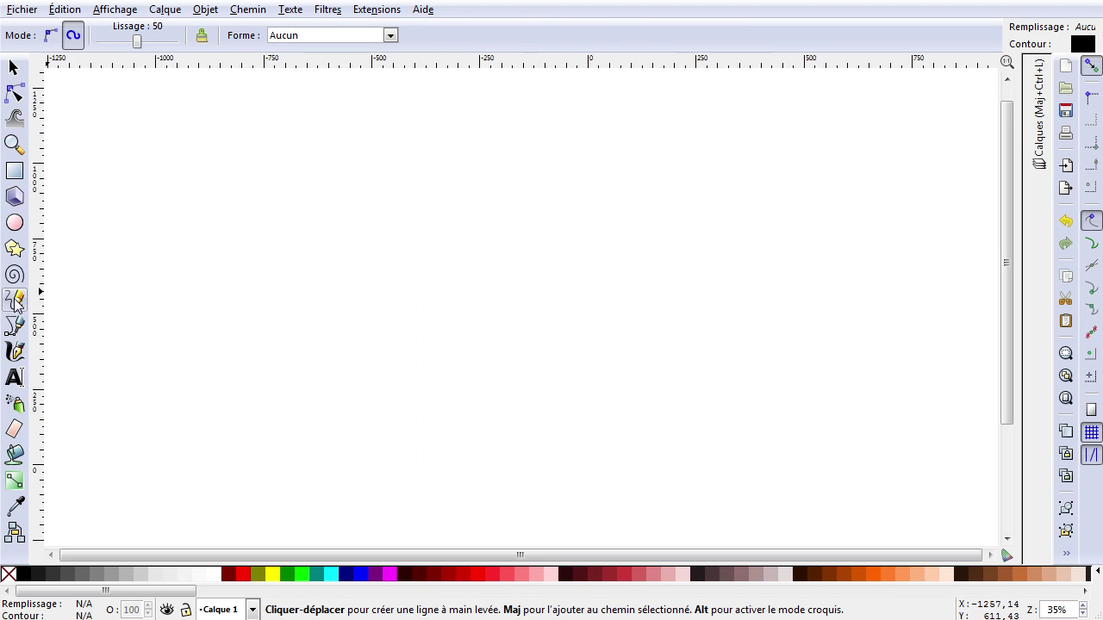
click(50, 38)
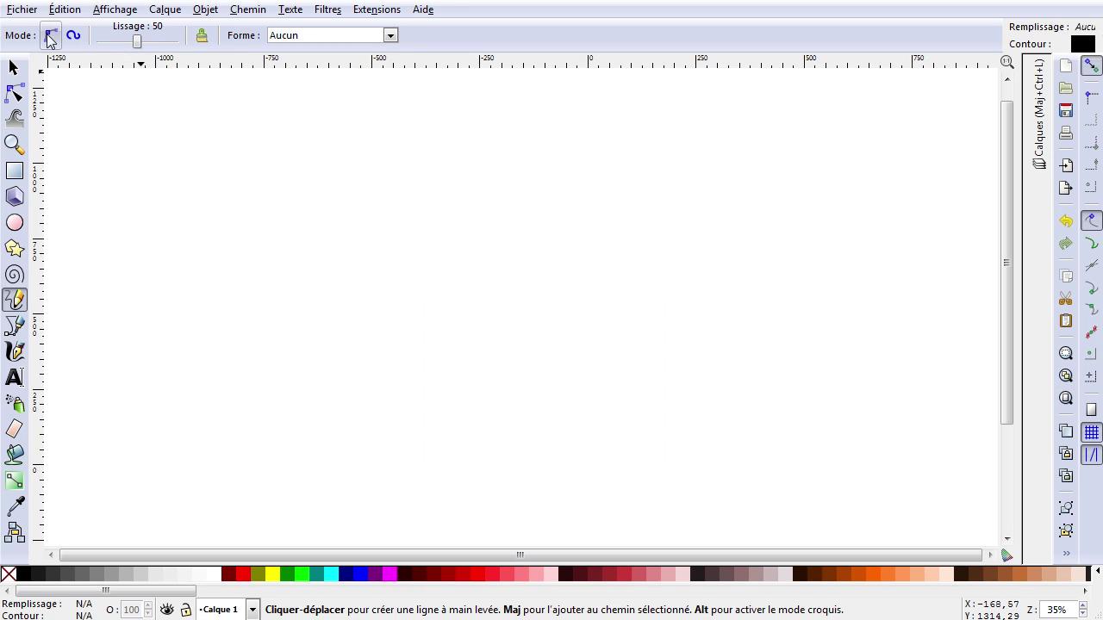
click(351, 38)
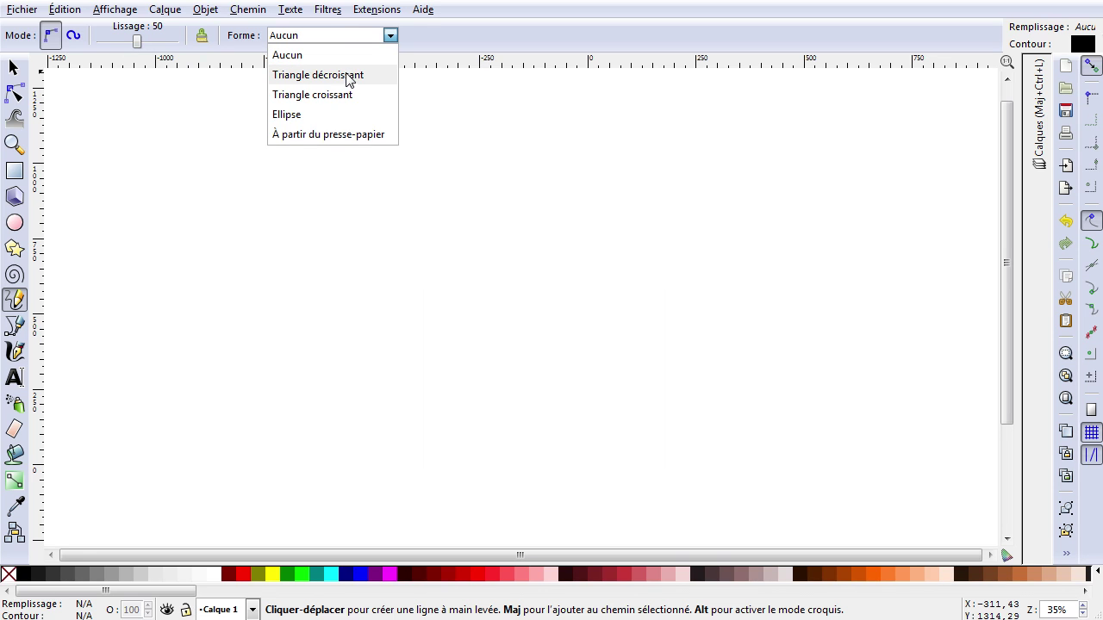
click(352, 77)
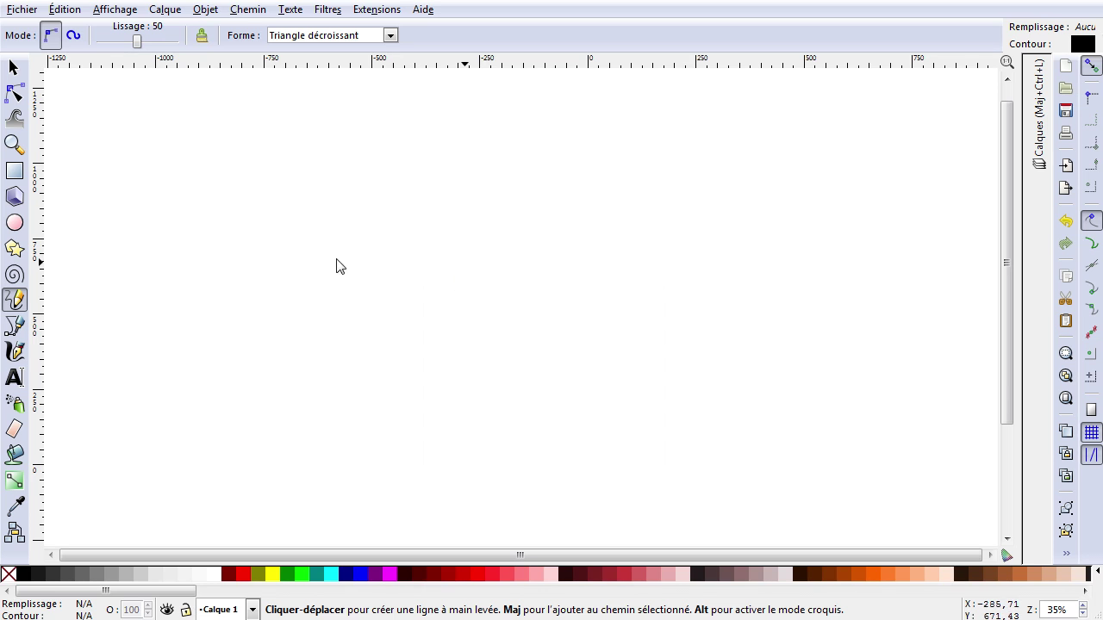
mouse_move(136, 289)
mouse_down()
mouse_move(480, 193)
mouse_move(777, 234)
mouse_up()
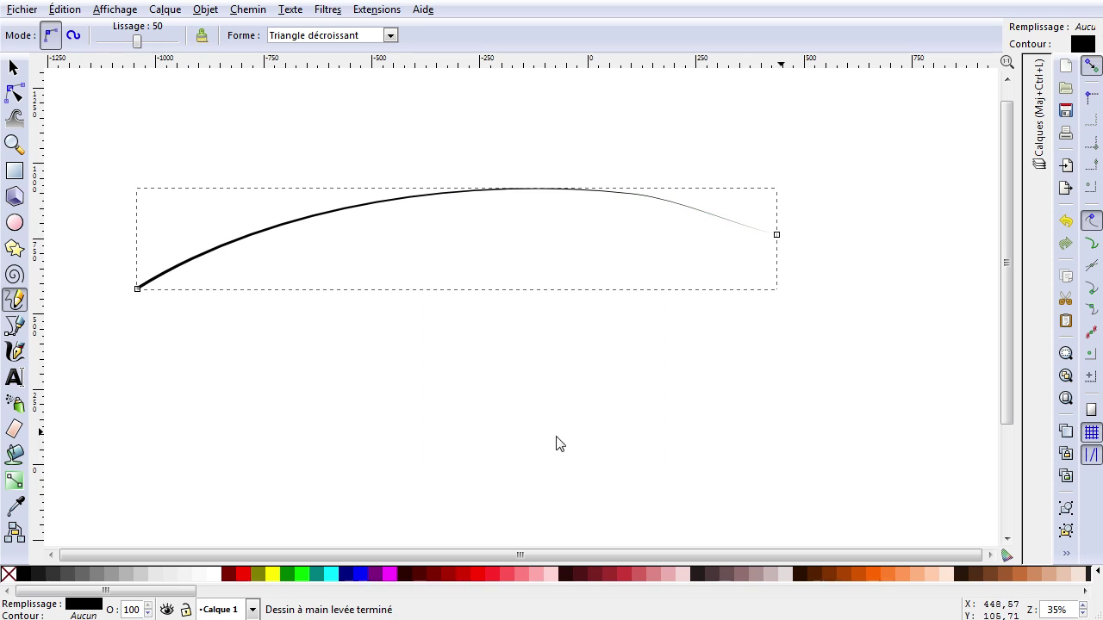
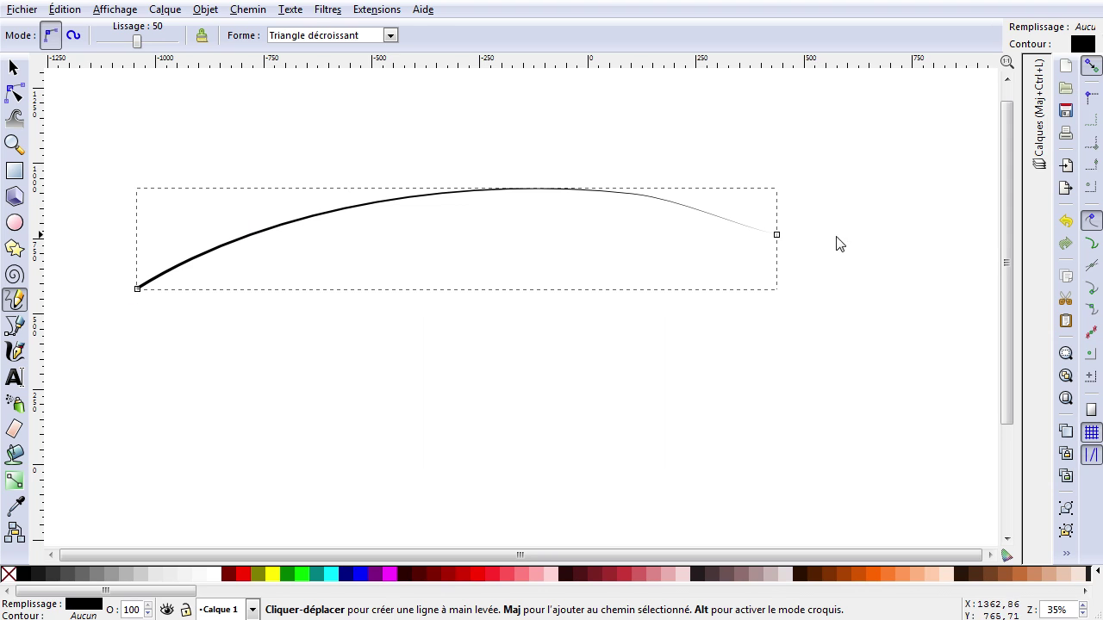
Step: Draw one pencil stroke with the Triangle croissant shape below the first stroke and one with the Ellipse shape above it
click(390, 36)
click(361, 95)
drag(142, 382, 751, 362)
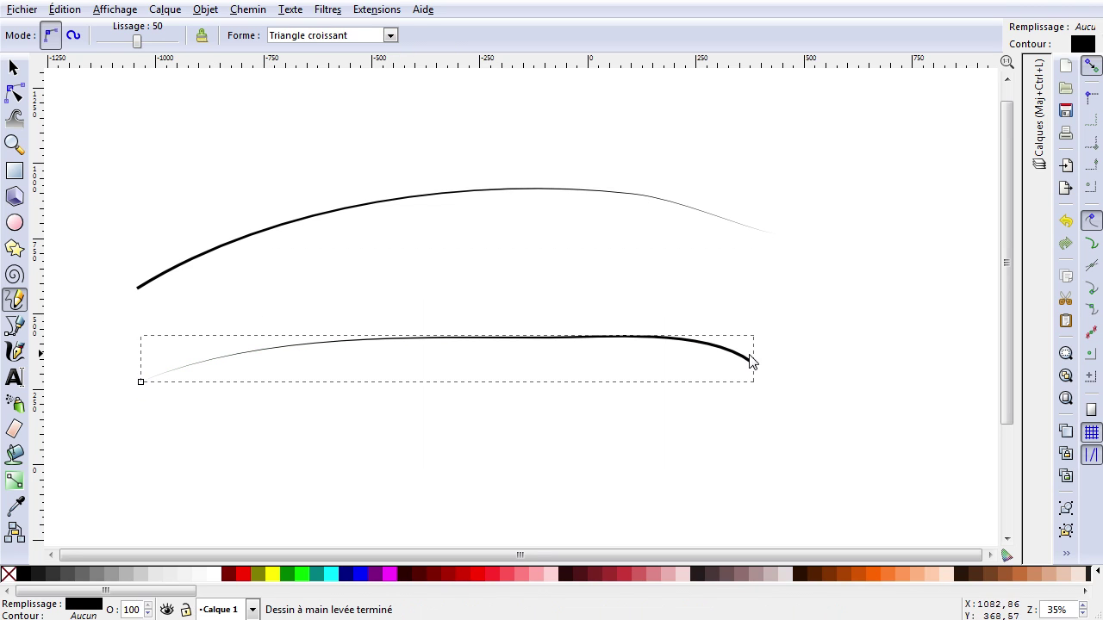
click(394, 38)
click(317, 114)
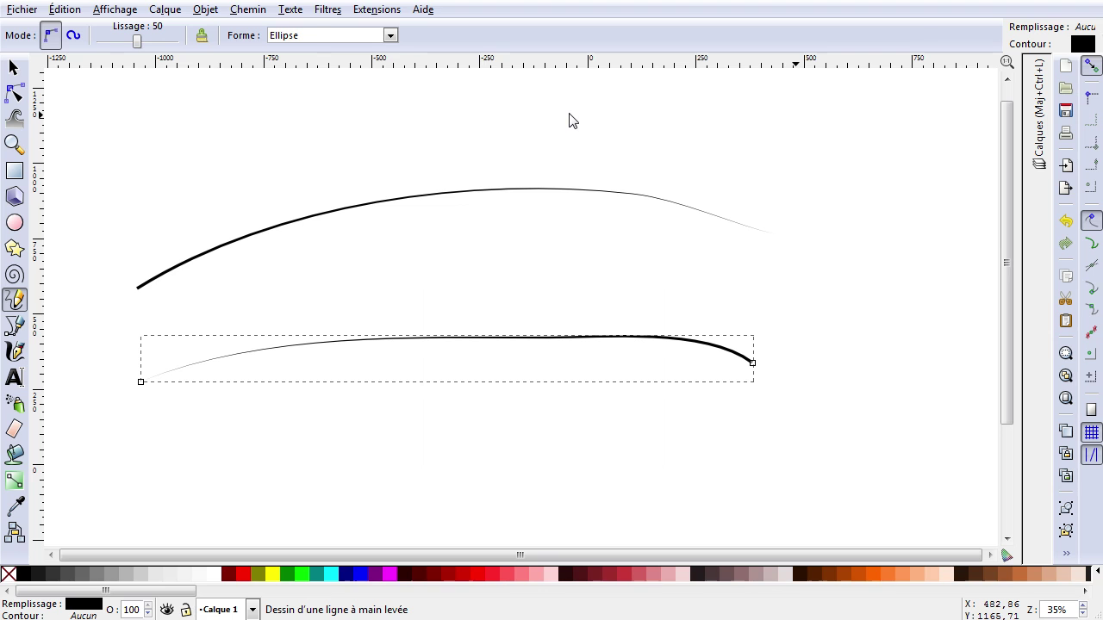
mouse_move(131, 181)
mouse_down()
mouse_move(197, 163)
mouse_move(774, 142)
mouse_up()
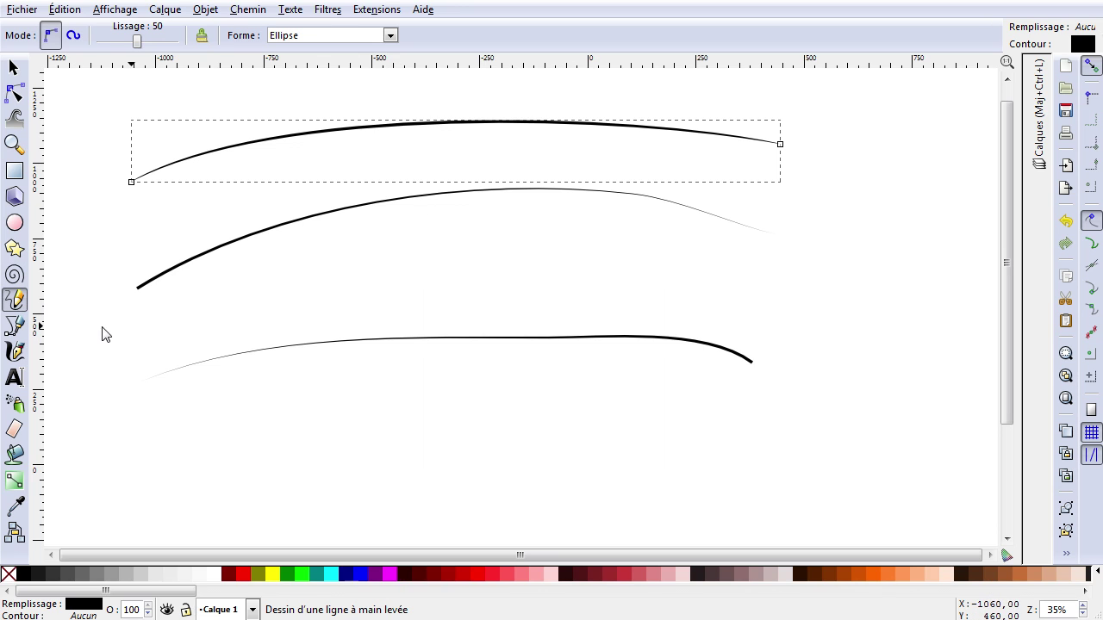
Step: Set the Bézier pen's shape to Ellipse and draw a wide arched three-node Spiro path below the pencil strokes
click(15, 327)
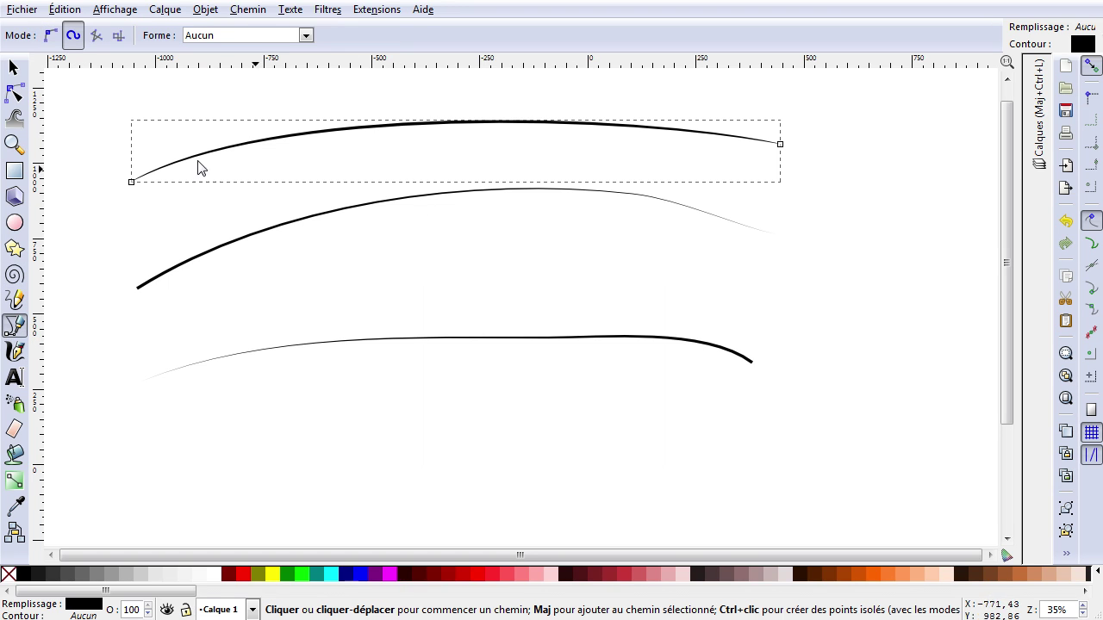
click(262, 38)
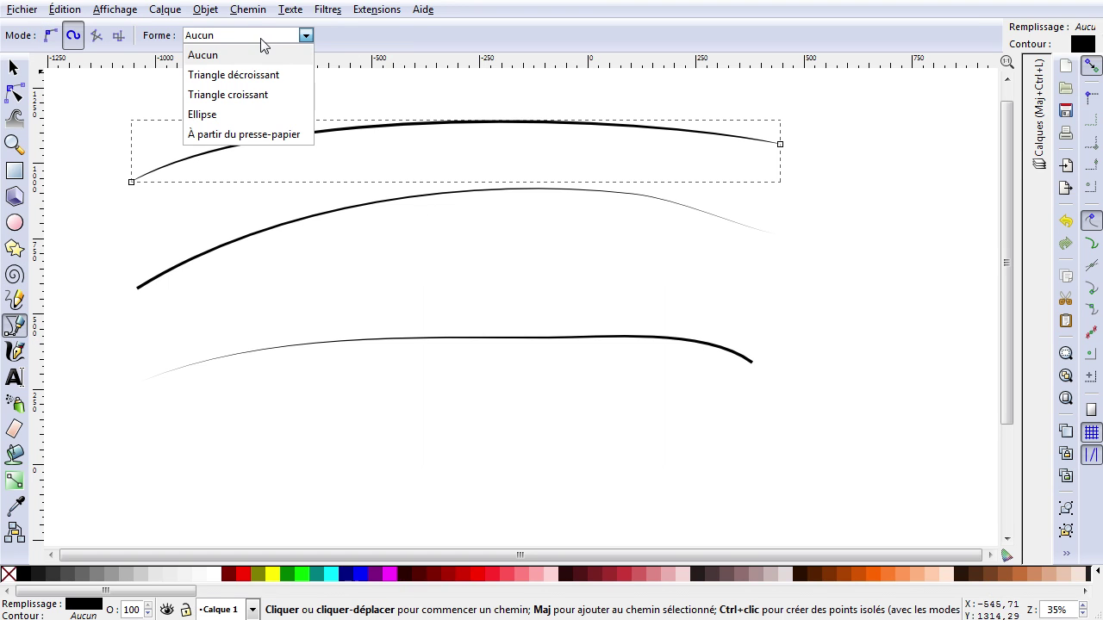
click(237, 116)
click(132, 459)
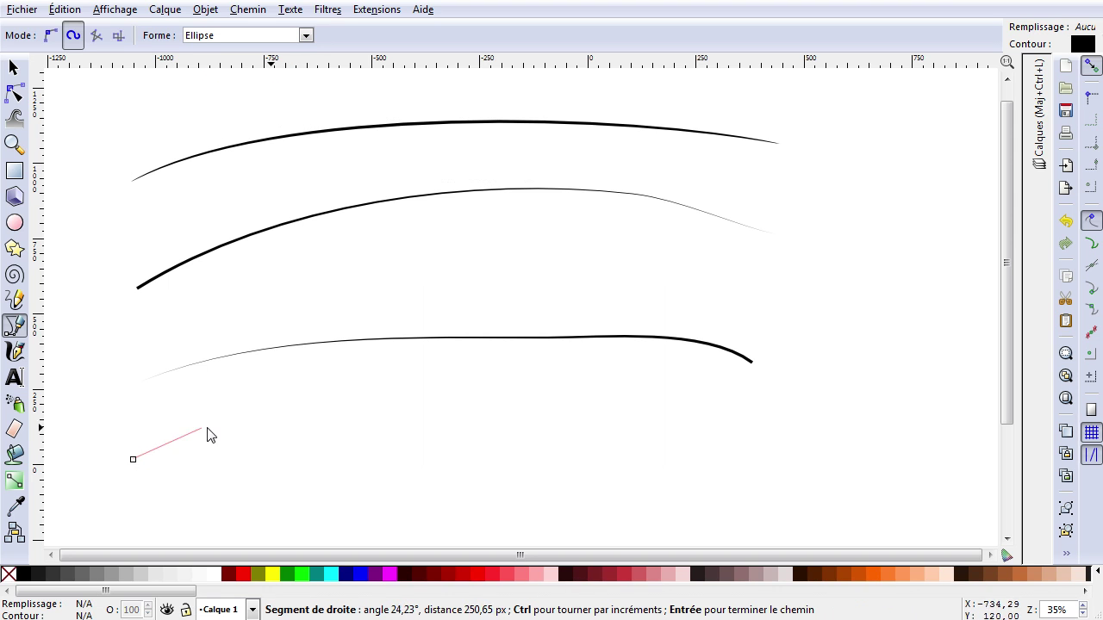
drag(410, 388, 551, 420)
drag(770, 507, 923, 446)
key(Return)
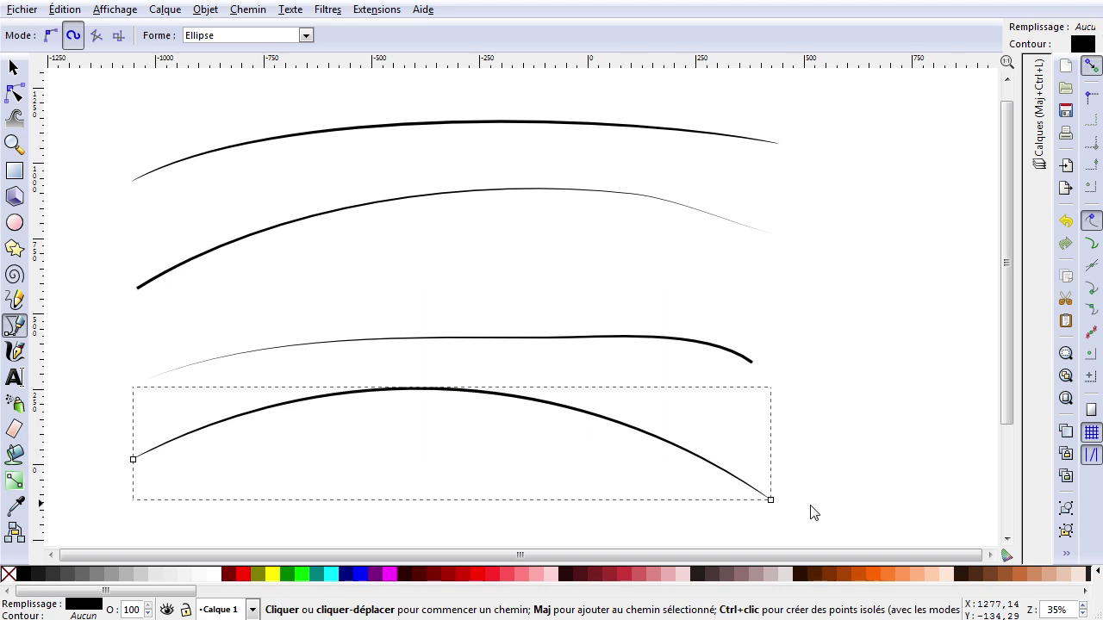
Step: Reset the shape option to Aucun for both the Bézier pen and the Pencil
click(222, 36)
click(224, 56)
click(14, 300)
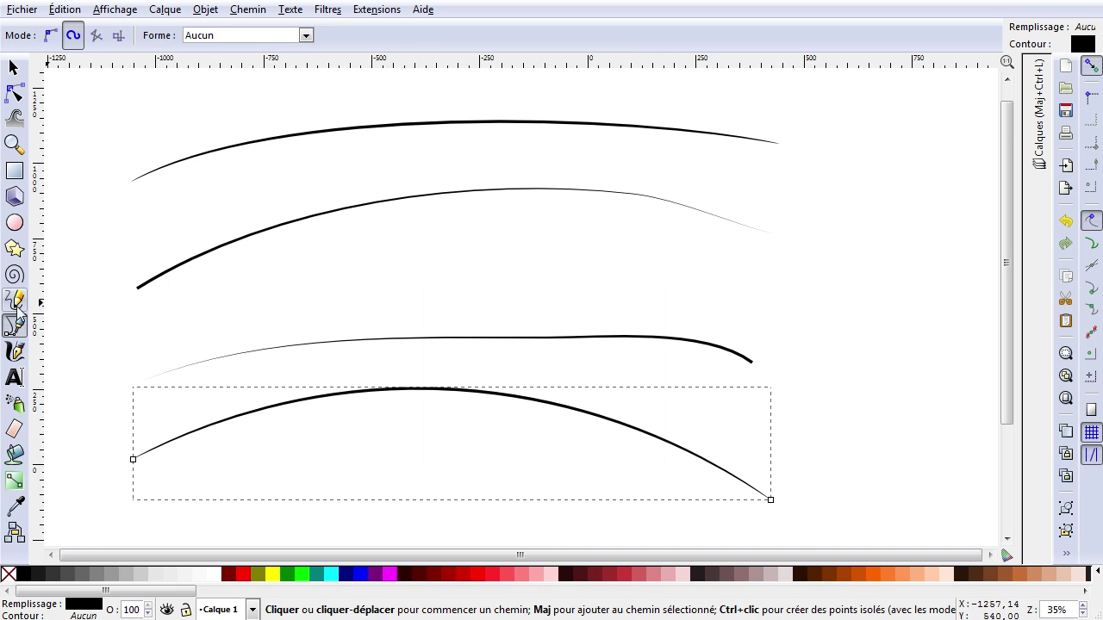
click(291, 42)
click(302, 54)
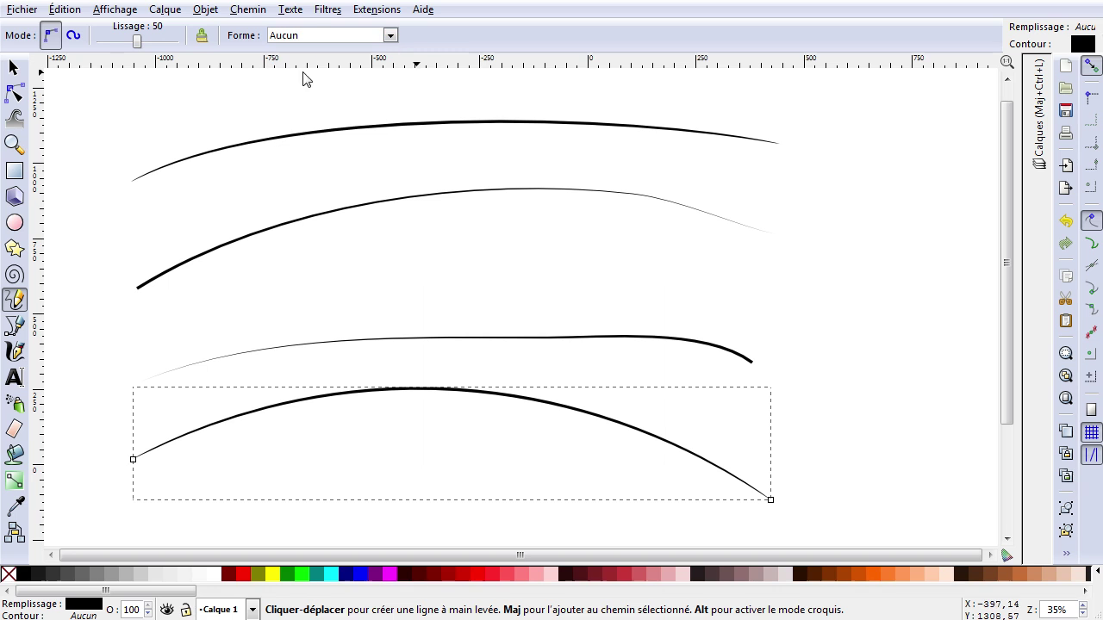
Step: Select all four tapered strokes and delete them
key(s)
drag(110, 110, 890, 530)
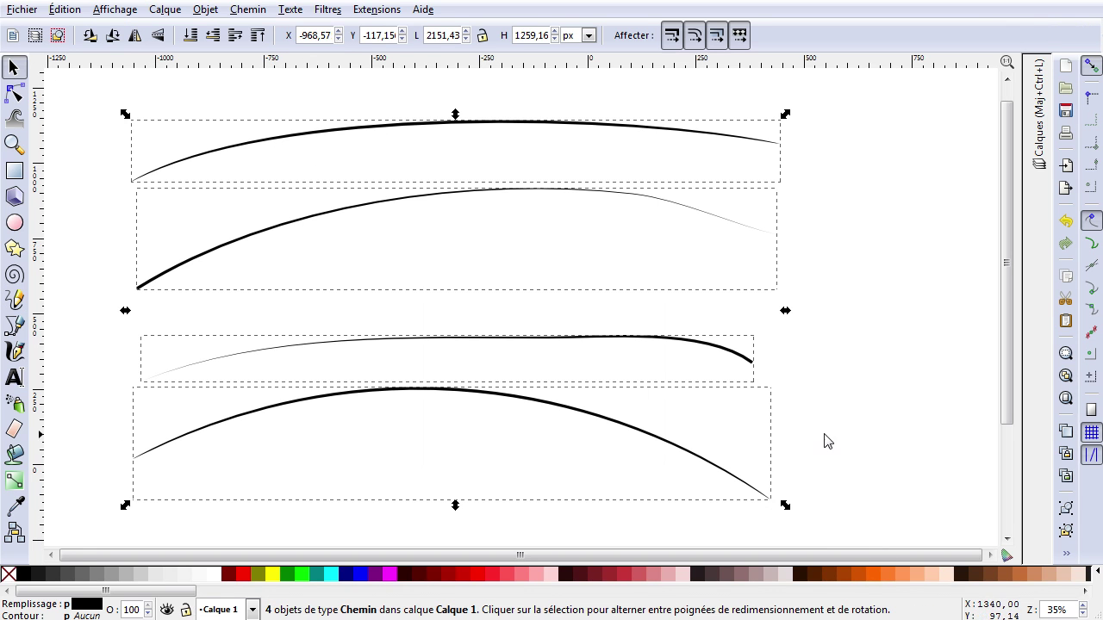
click(487, 353)
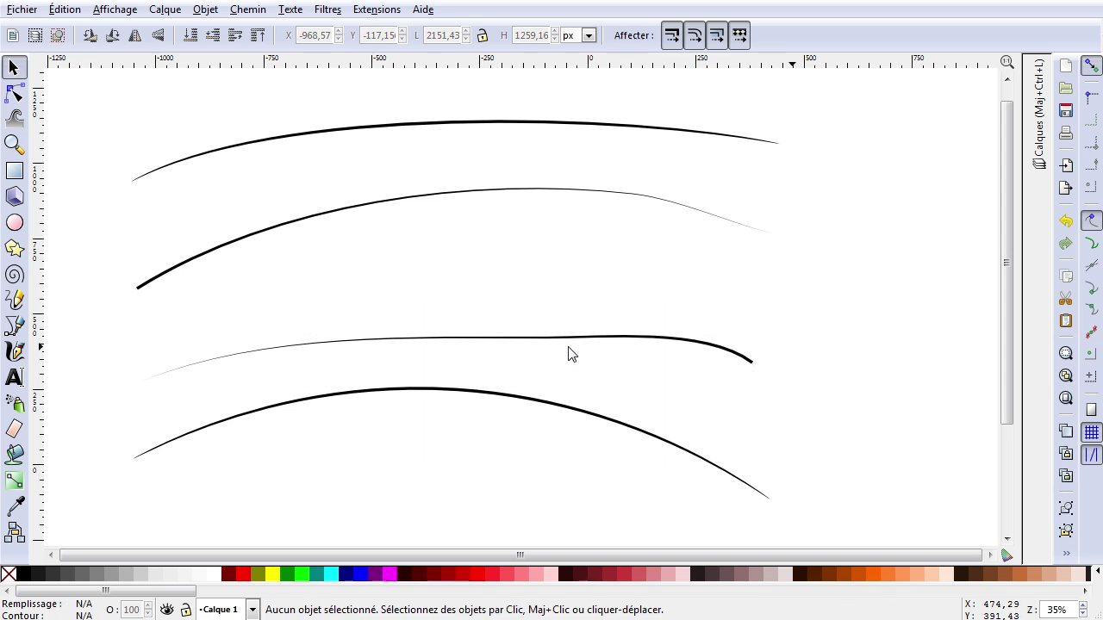
drag(106, 109, 870, 516)
key(Delete)
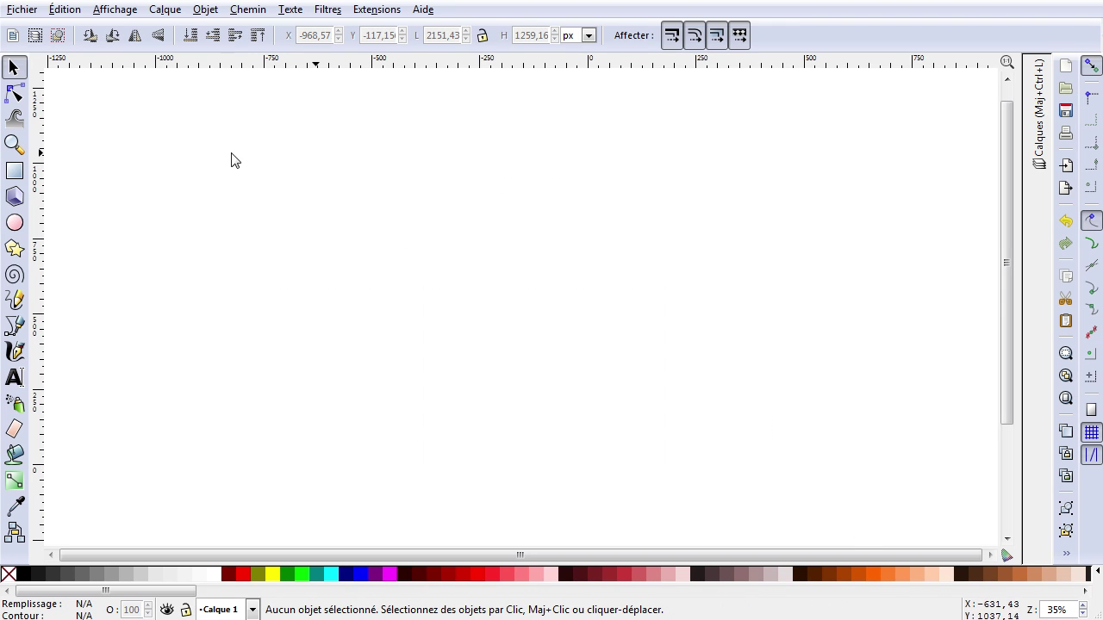
Step: Draw two ellipses, one in the upper-left area of the canvas and a slightly larger one near the centre
click(14, 223)
drag(222, 159, 375, 269)
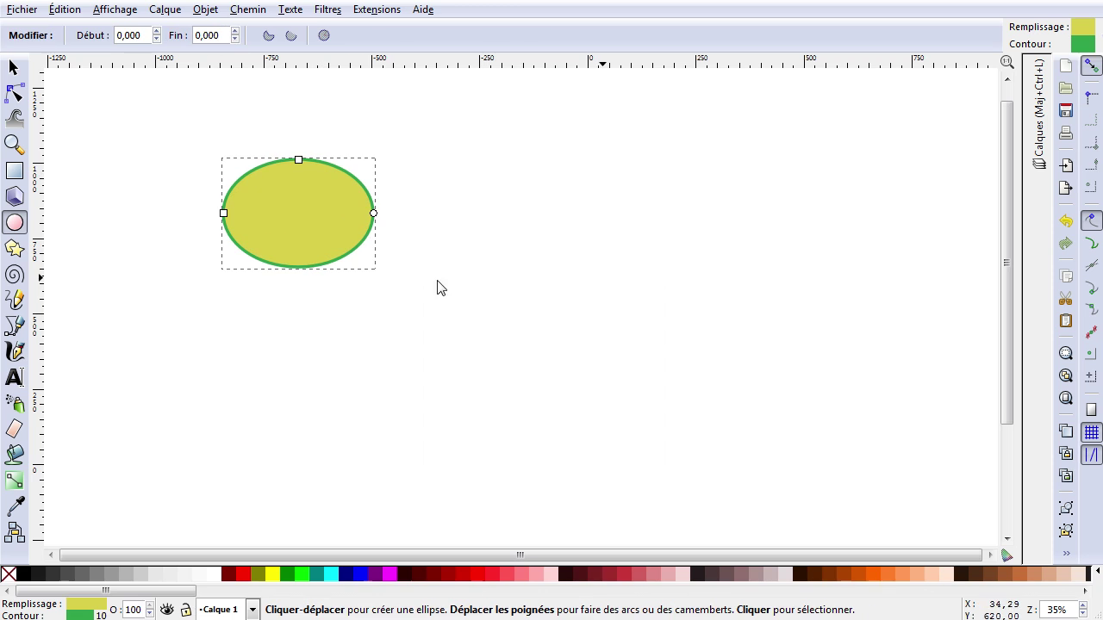
drag(479, 228, 646, 360)
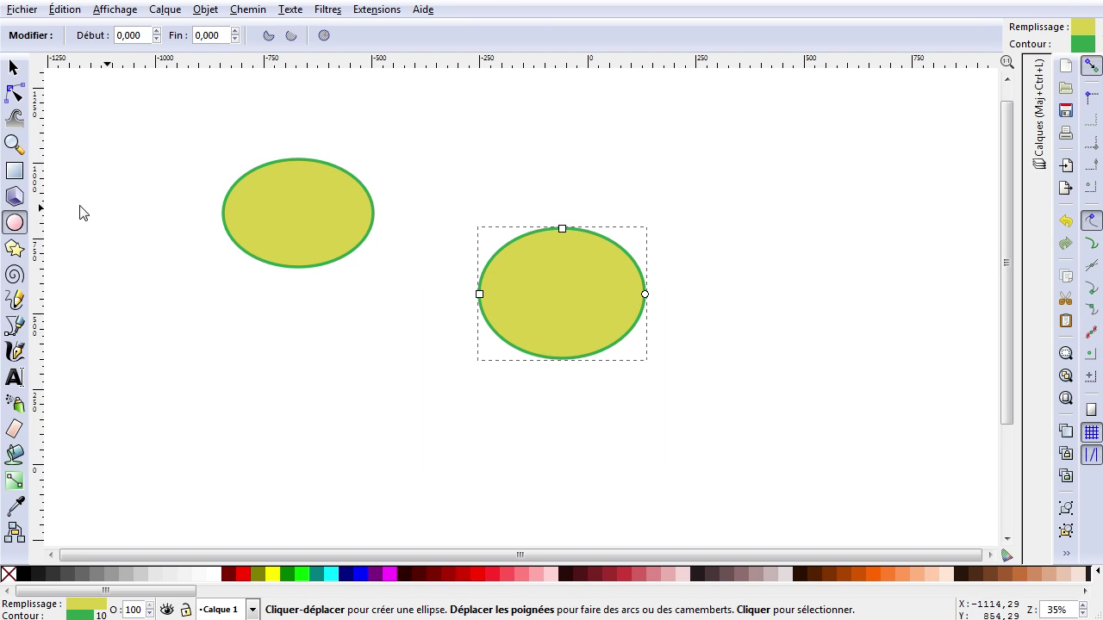
Step: Draw one rectangle above and between the ellipses, and another below the smaller ellipse, about 474 px wide and 311 px high
click(15, 196)
click(14, 171)
drag(406, 116, 554, 197)
drag(280, 326, 424, 419)
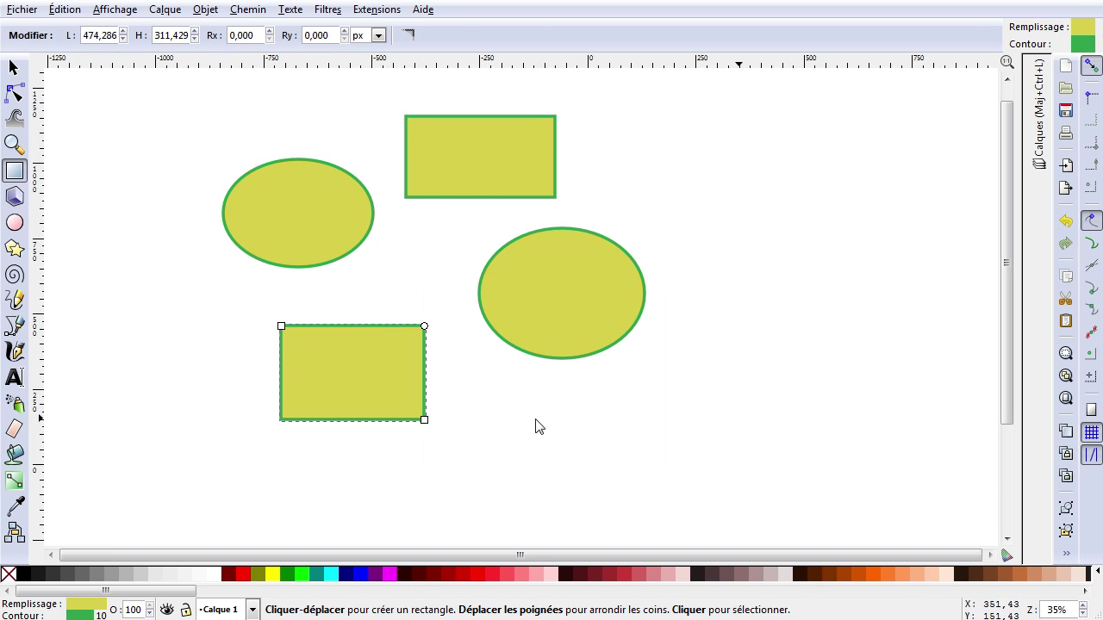
Step: Overlap the upper rectangle with the left ellipse, group the two, and move the group toward the canvas's upper-left corner
click(13, 67)
drag(457, 152, 368, 215)
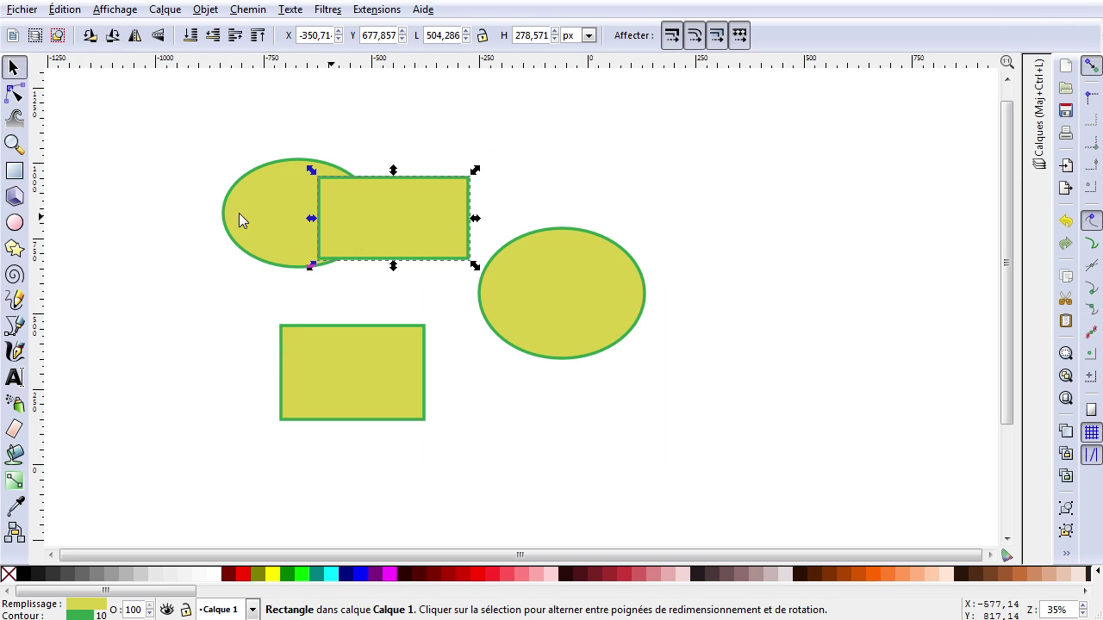
drag(136, 107, 492, 290)
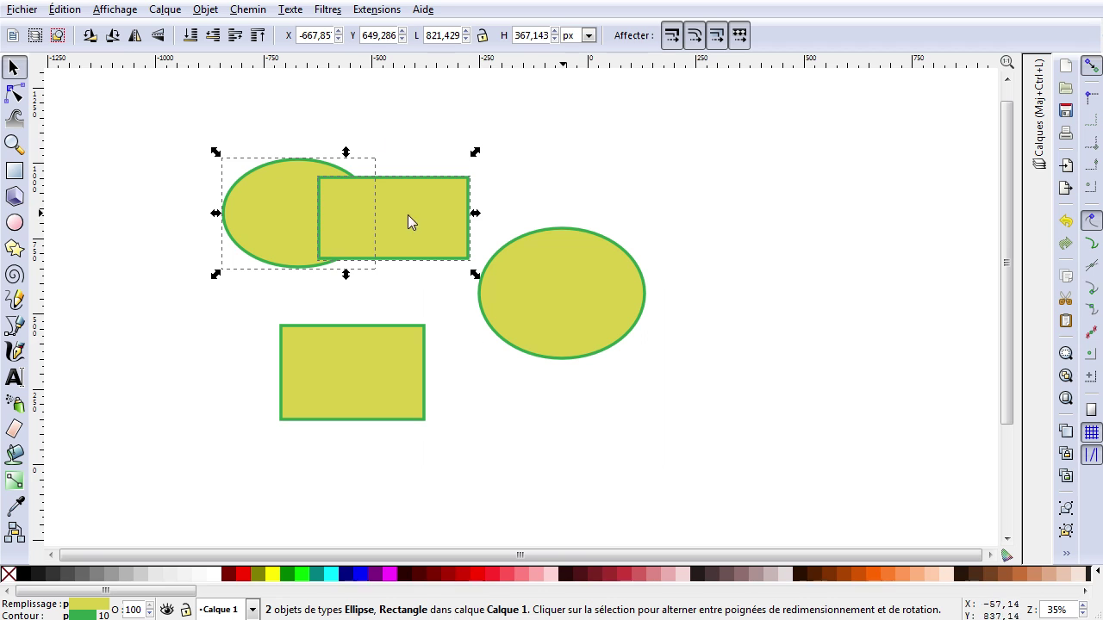
click(206, 11)
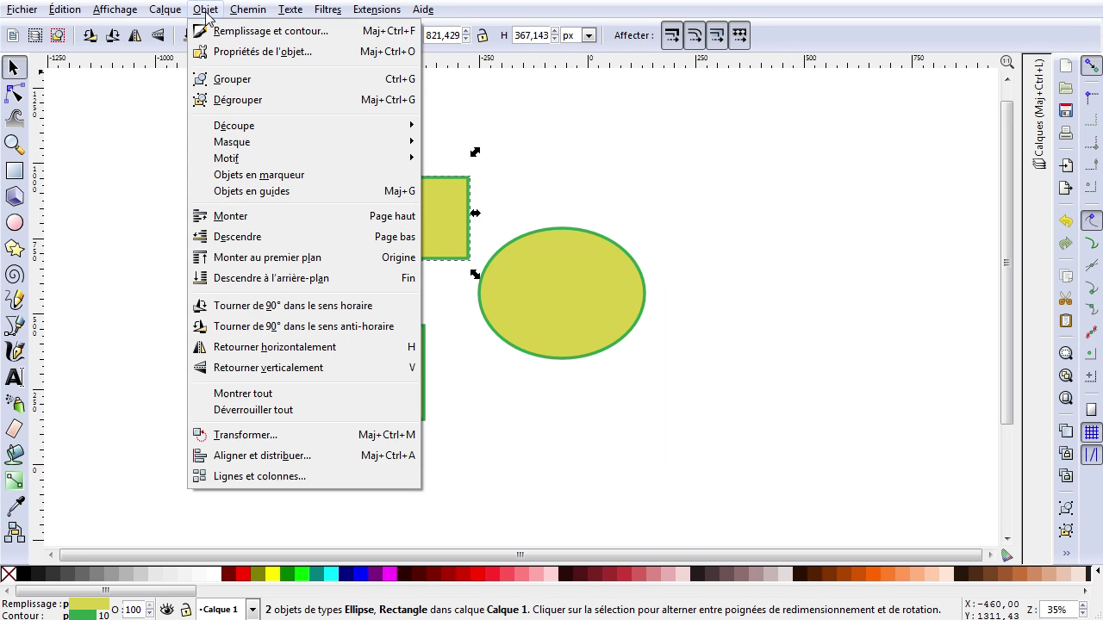
click(220, 80)
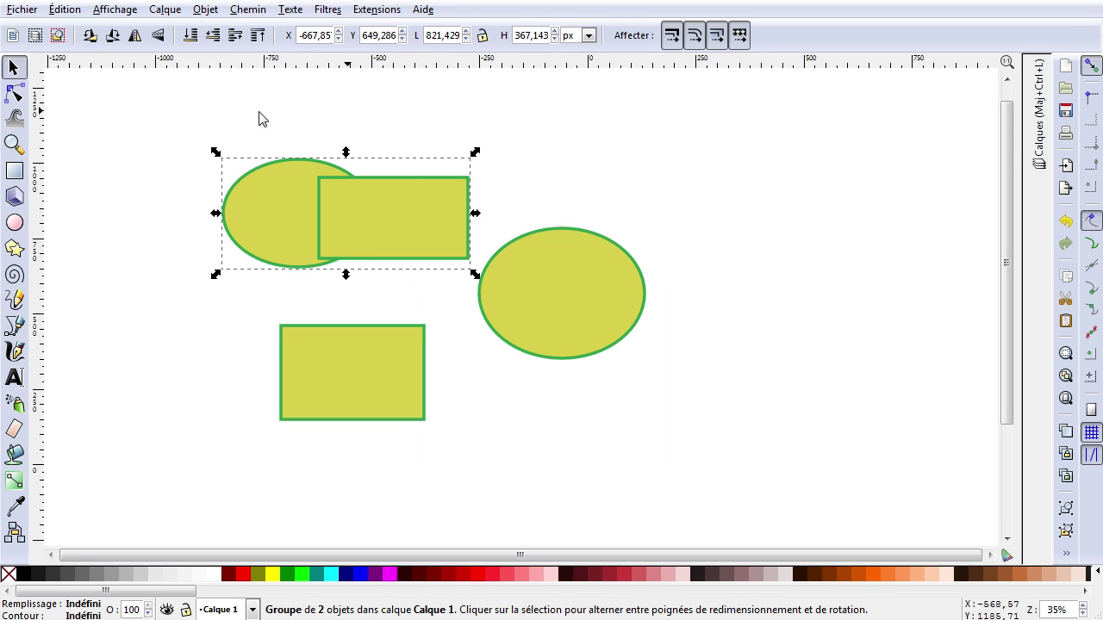
drag(374, 215, 274, 178)
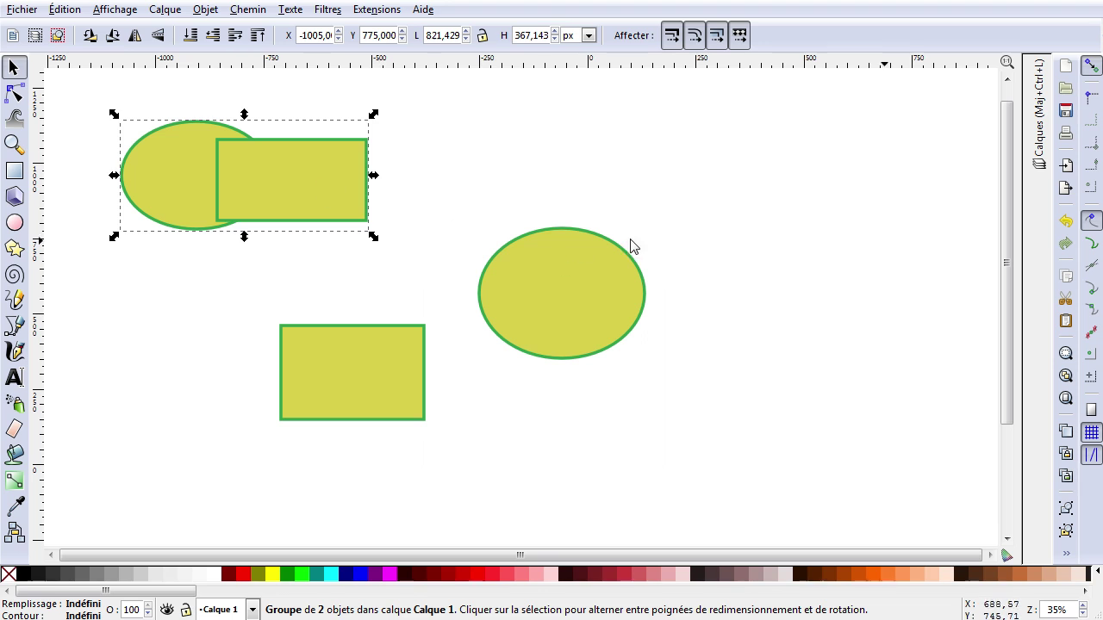
Step: Move the lower rectangle so it overlaps the lower-right part of the ellipse near the centre
click(365, 369)
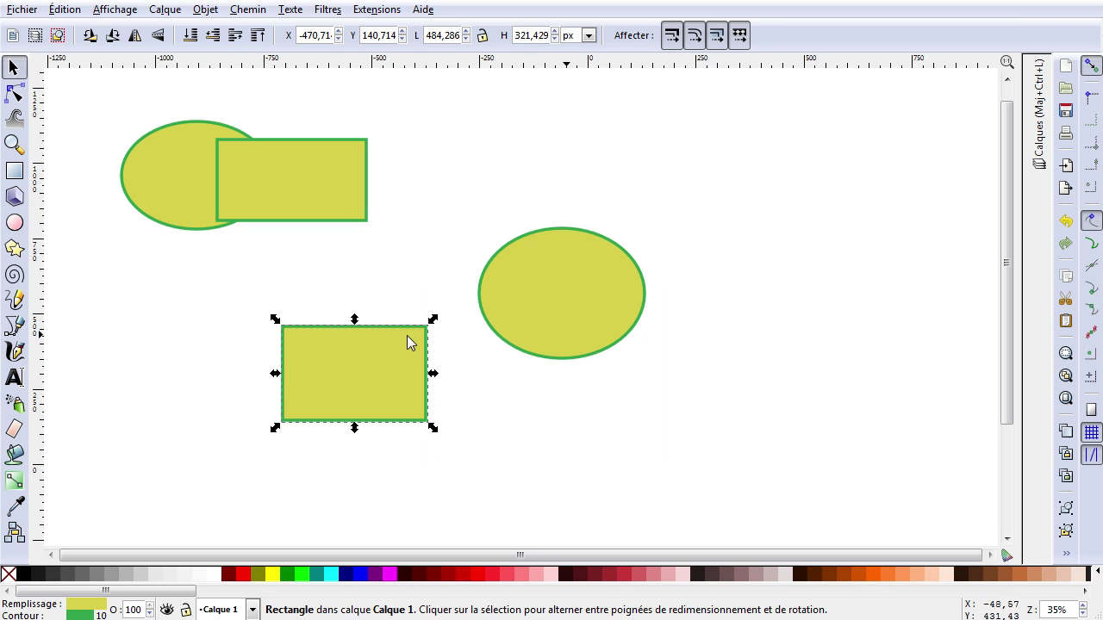
drag(347, 360, 628, 330)
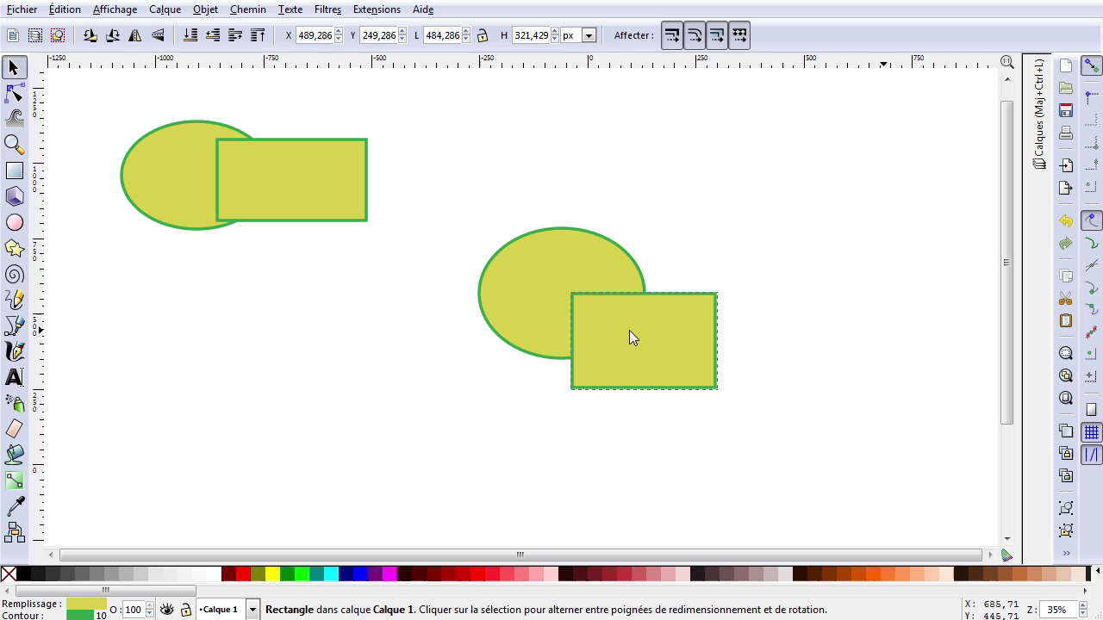
click(520, 260)
click(676, 337)
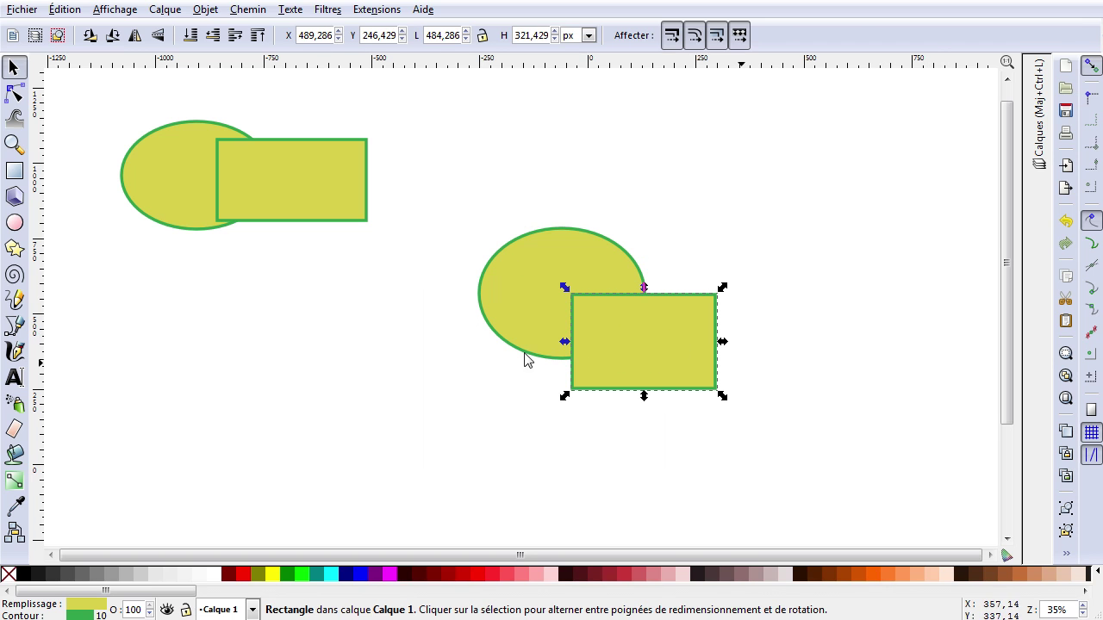
Step: Try a Union of the central ellipse and its overlapping rectangle, and undo it
drag(411, 178, 828, 462)
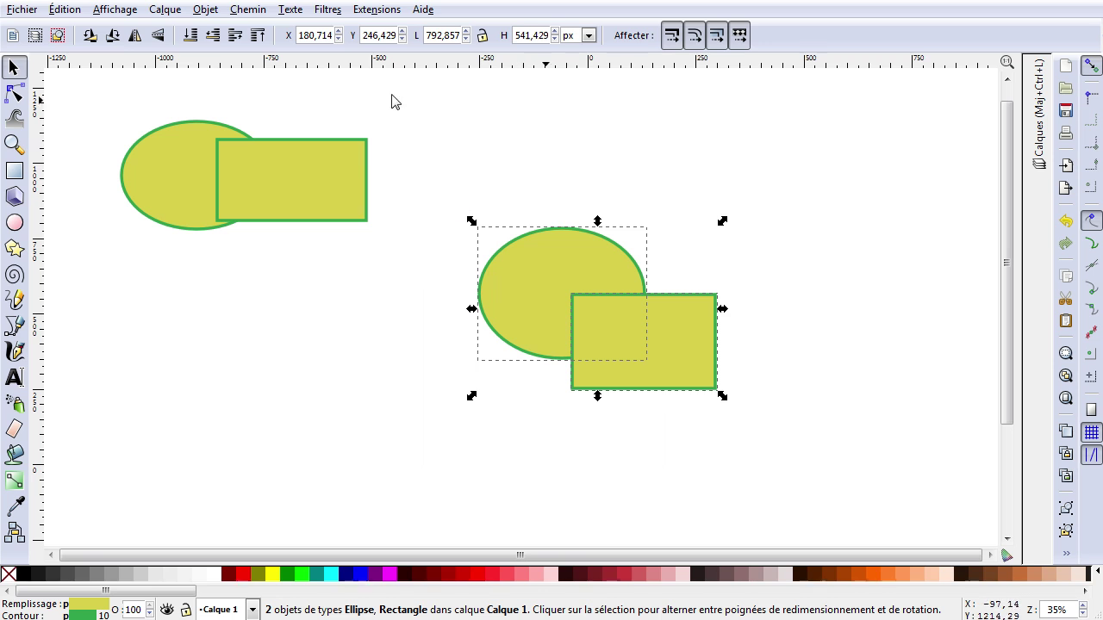
click(249, 11)
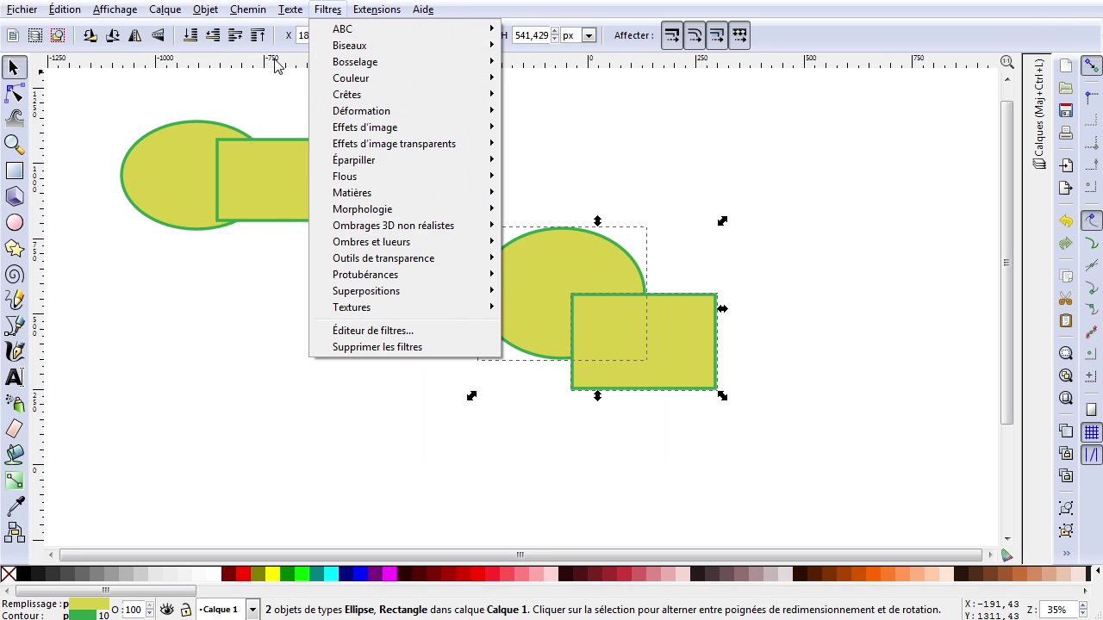
click(256, 100)
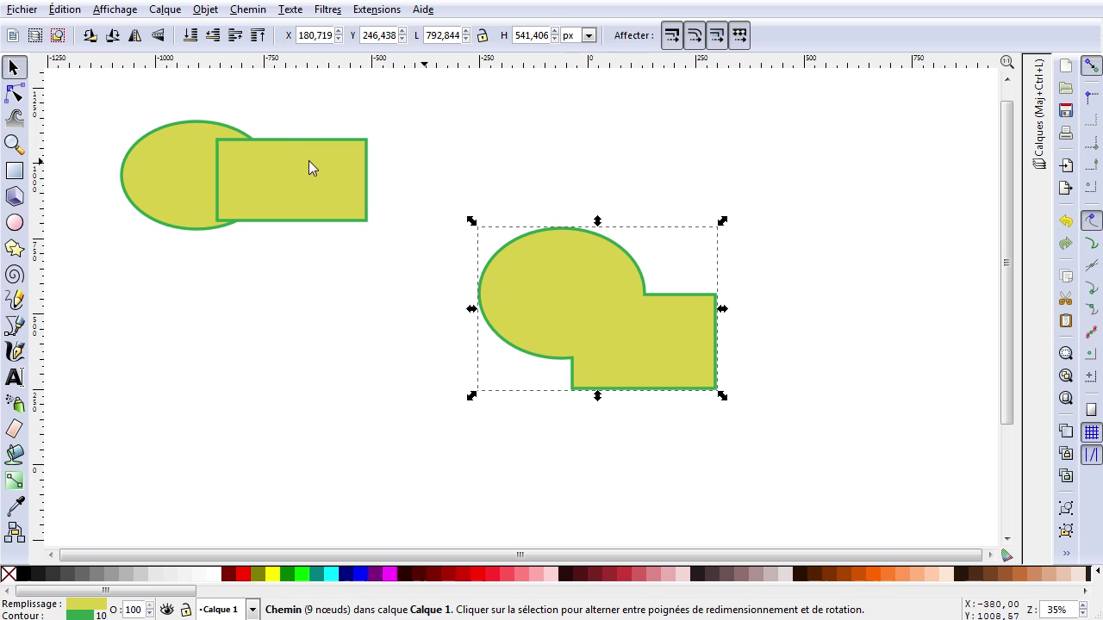
key(ctrl+z)
Step: Try the Différence operation on the central ellipse and its overlapping rectangle, and undo it
drag(443, 197, 799, 470)
click(258, 10)
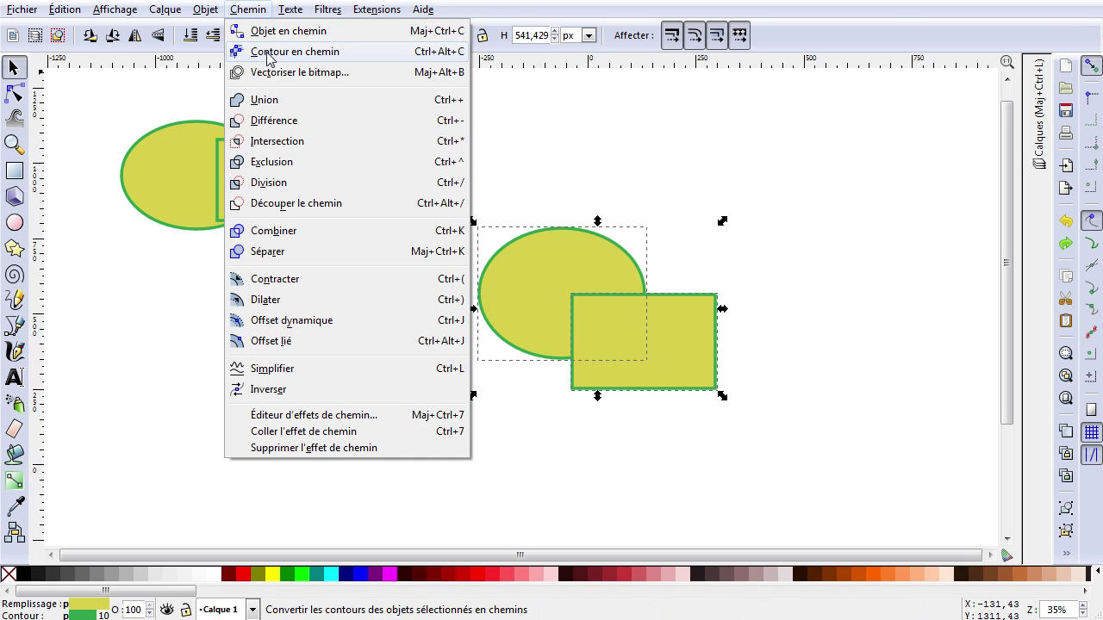
click(274, 123)
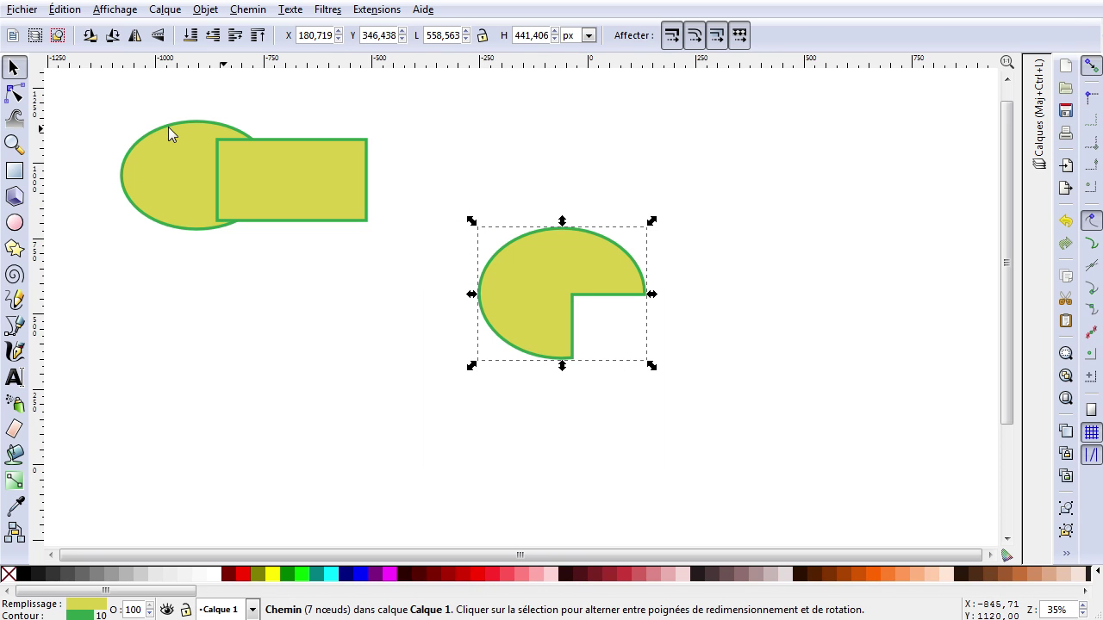
key(ctrl+z)
Step: Try an Intersection of the central ellipse and its overlapping rectangle, and undo it
drag(443, 193, 725, 444)
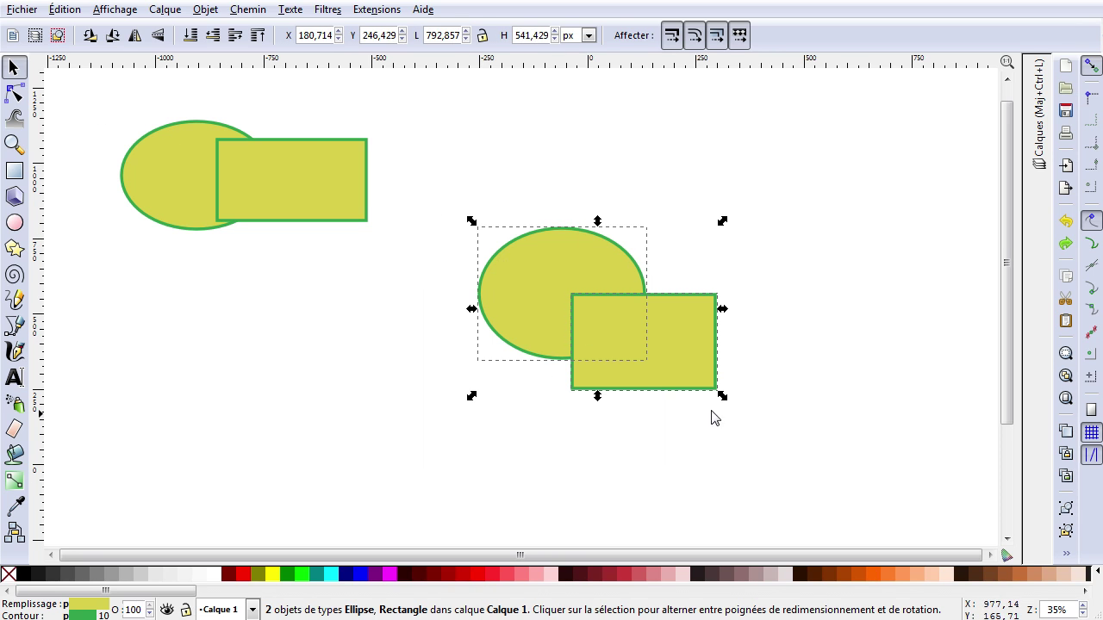
click(259, 10)
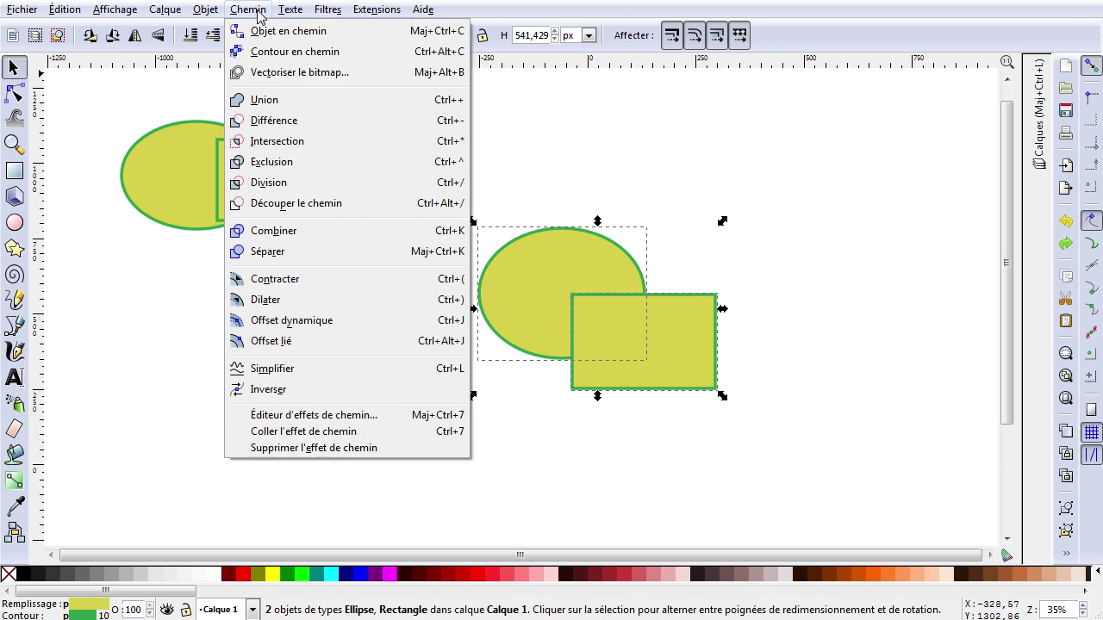
click(275, 141)
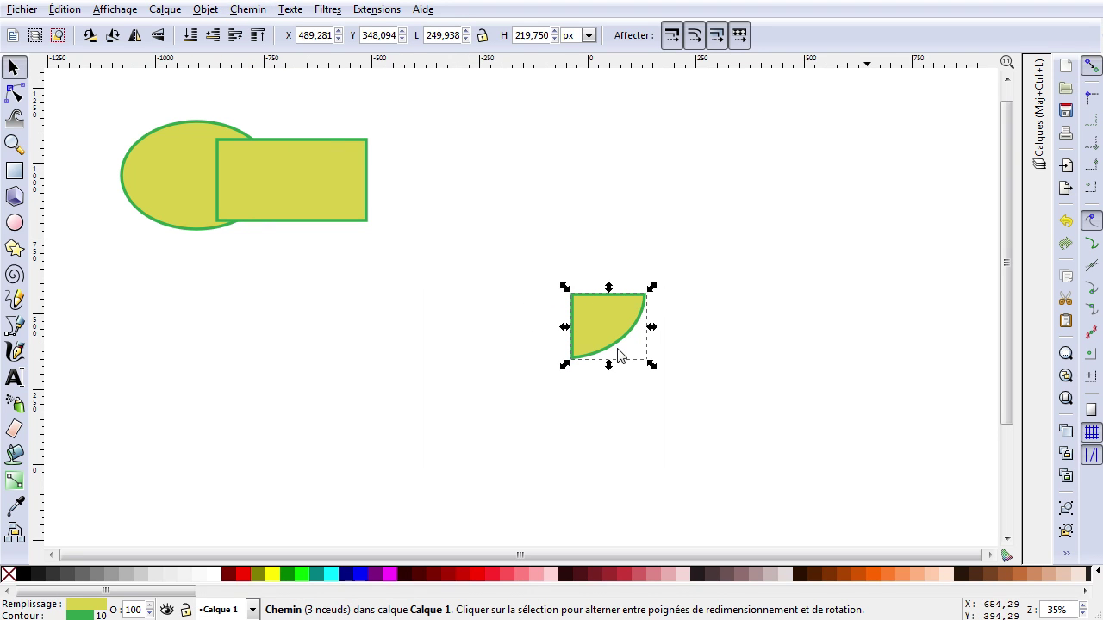
key(ctrl+z)
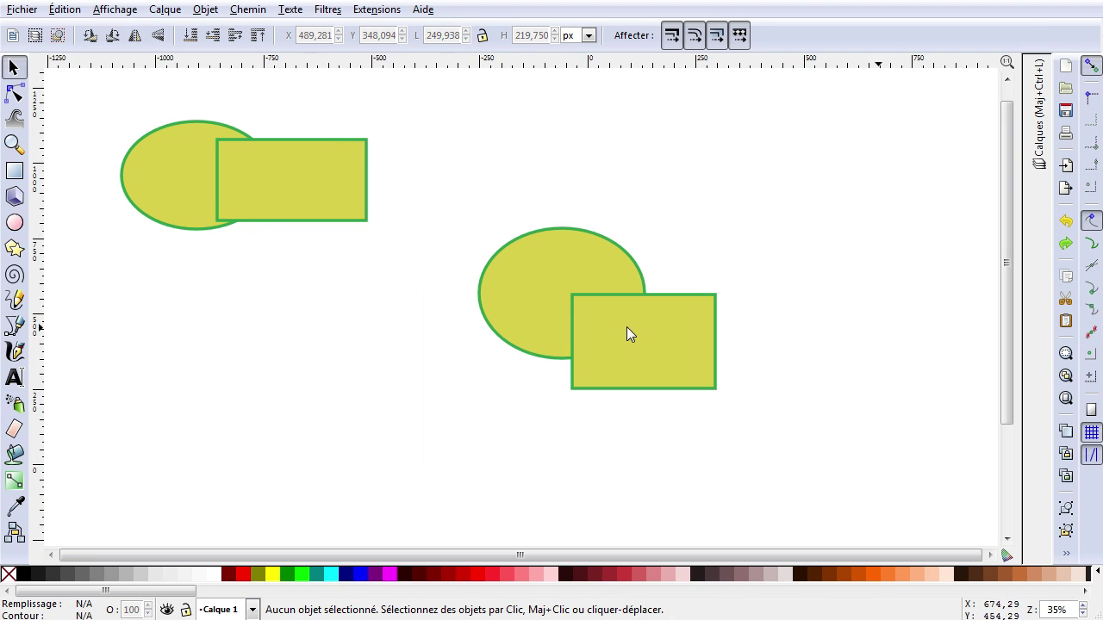
Step: Try the Exclusion operation on the central ellipse and its overlapping rectangle, and undo it
drag(423, 169, 778, 455)
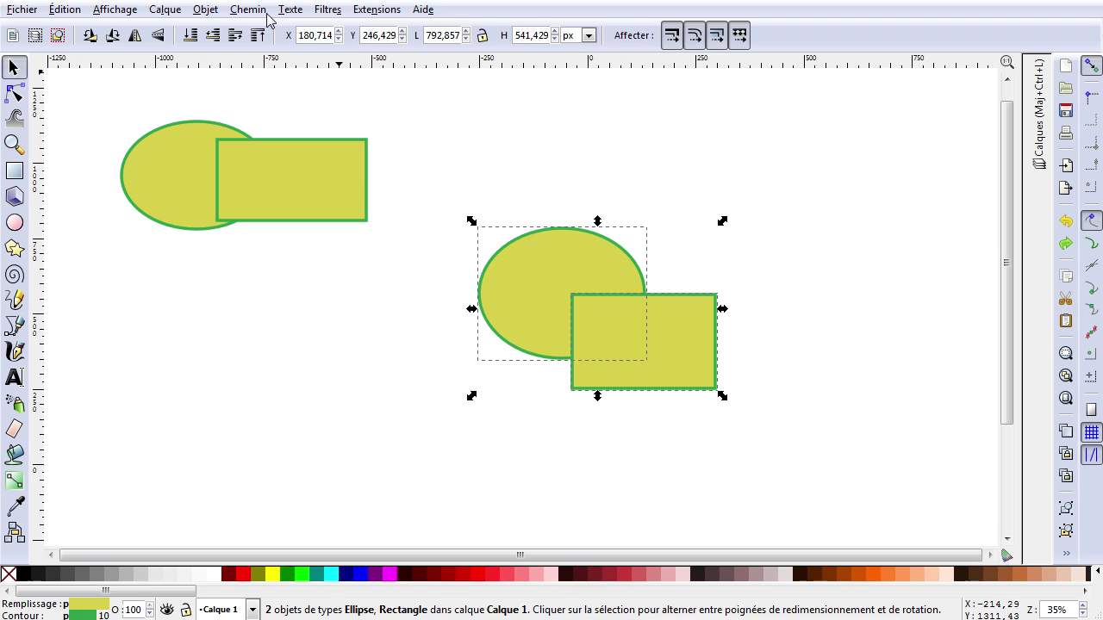
click(247, 9)
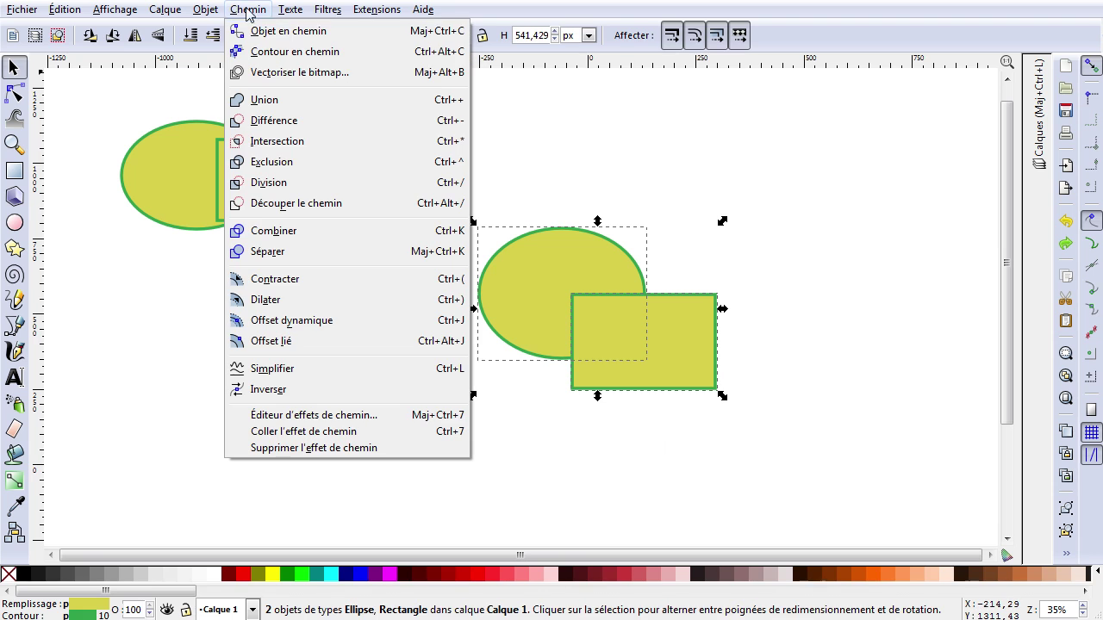
click(291, 162)
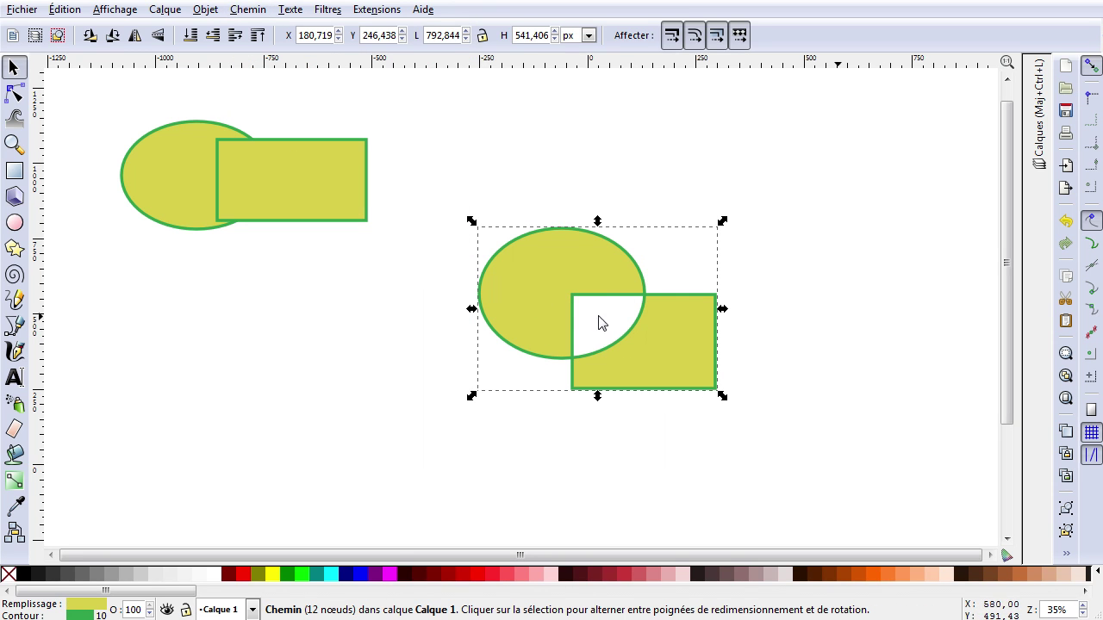
key(ctrl+z)
Step: Try the Division operation on the central ellipse and rectangle, moving the cut quarter piece away, and undo everything
drag(465, 198, 731, 406)
click(248, 10)
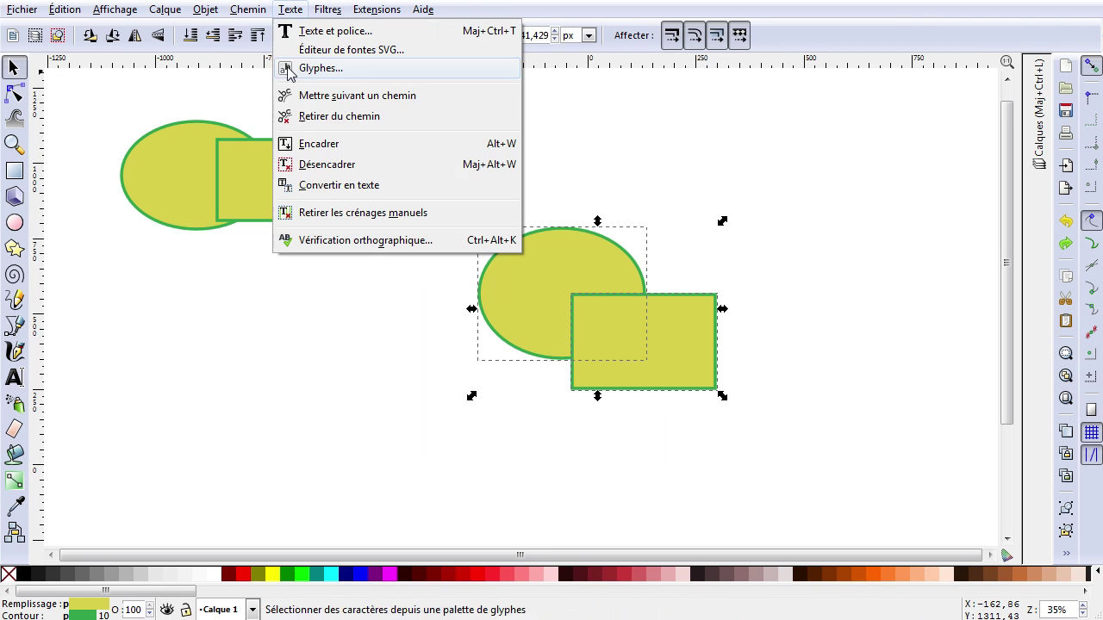
click(253, 10)
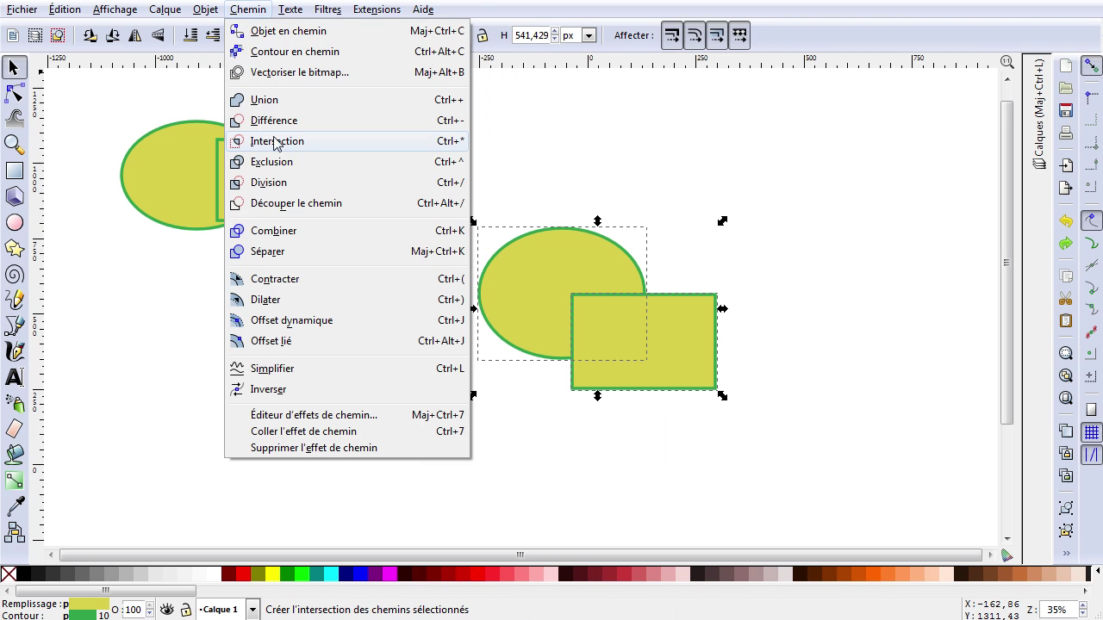
click(272, 183)
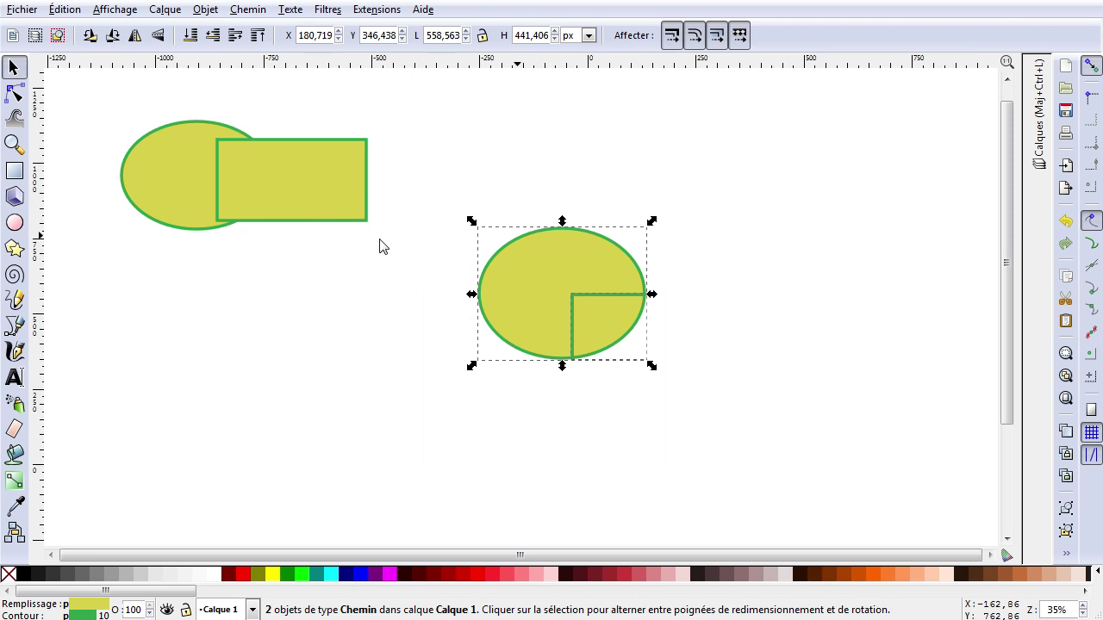
click(706, 338)
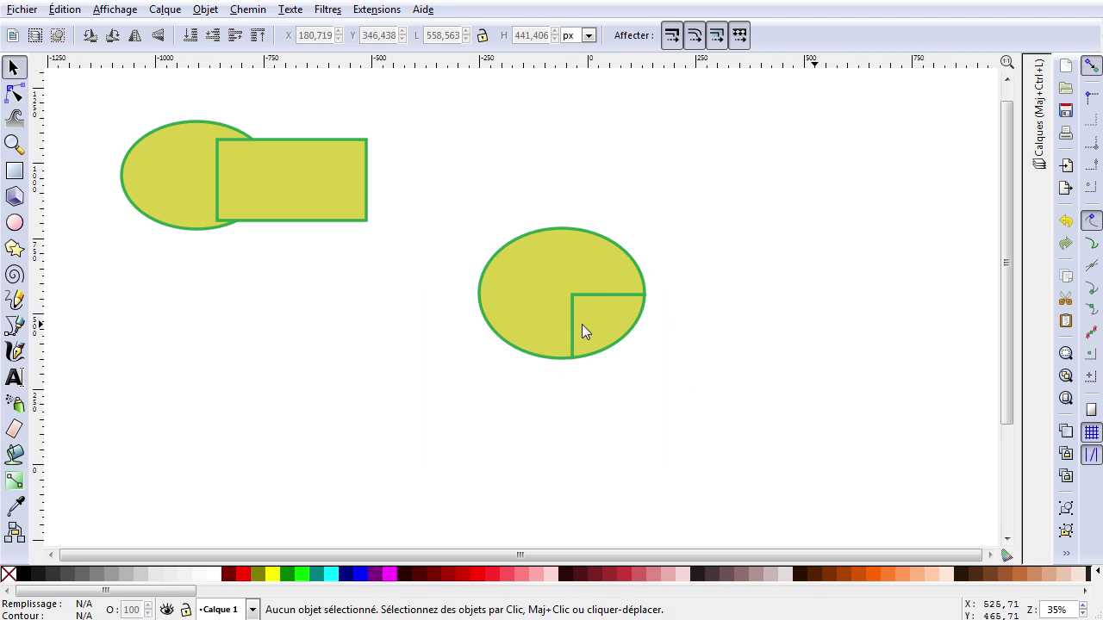
click(628, 311)
drag(606, 327, 686, 374)
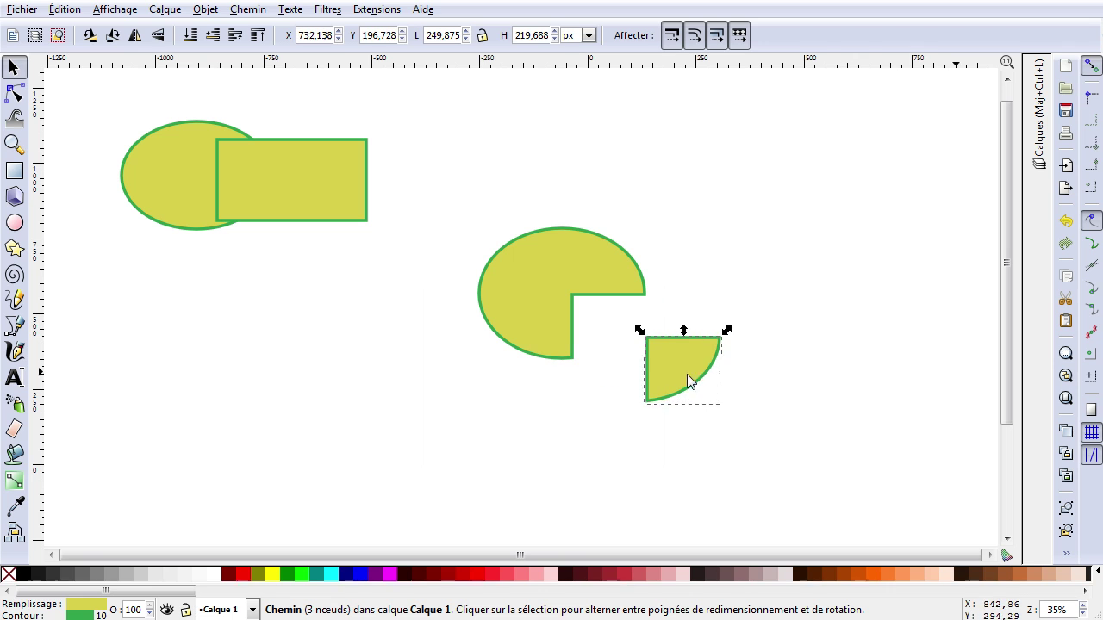
key(ctrl+z)
key(ctrl+z)
key(ctrl+z)
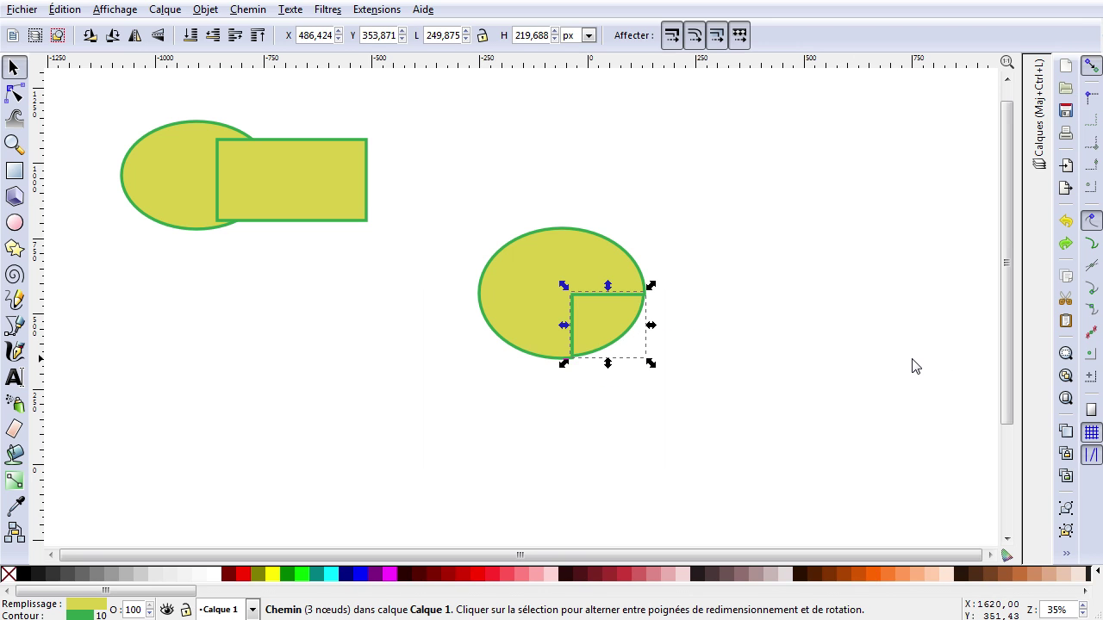
Step: Cut the central ellipse's outline with the rectangle using Découper le chemin, and move the small lower-right arc away
drag(448, 209, 787, 456)
click(246, 10)
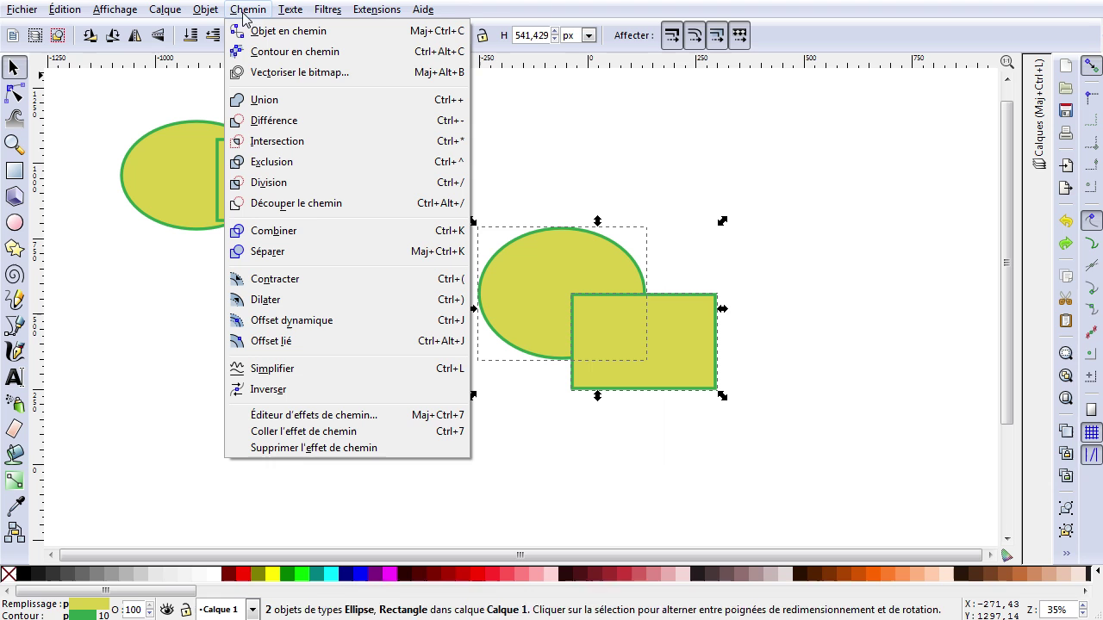
click(311, 207)
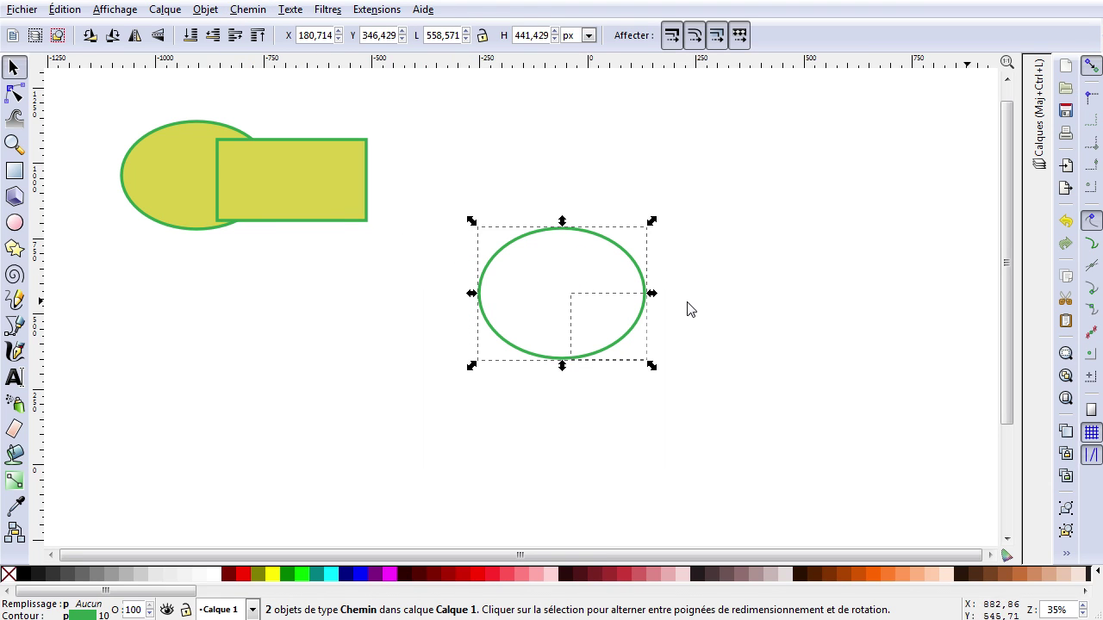
click(696, 315)
click(632, 335)
drag(632, 335, 689, 376)
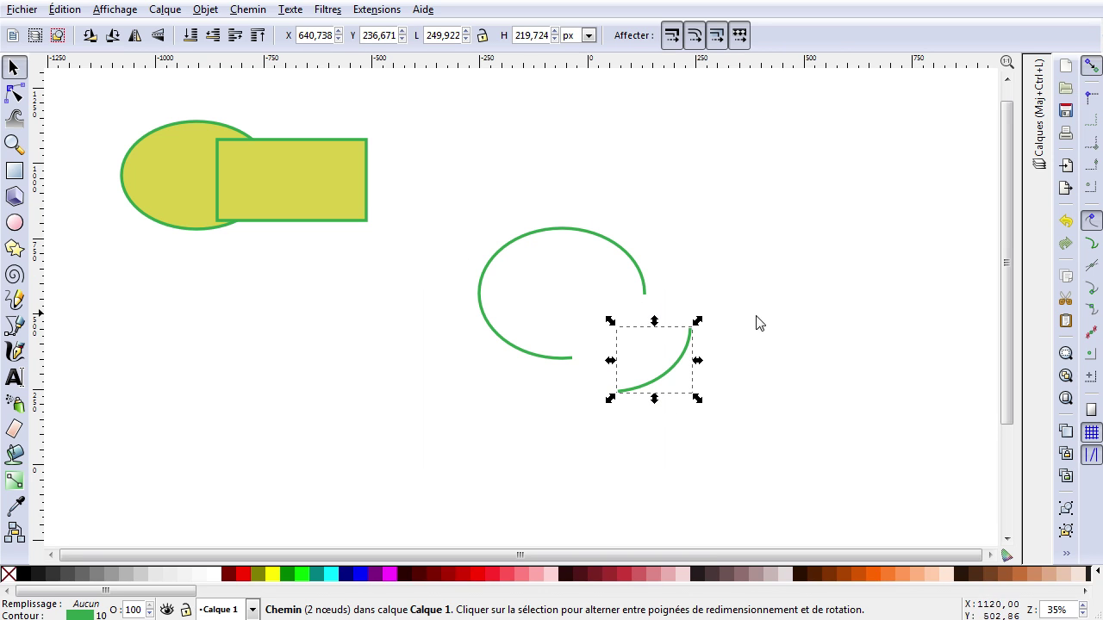
Step: Delete both arcs of the cut ellipse and the grouped ellipse and rectangle to empty the canvas
key(Delete)
click(630, 259)
key(Delete)
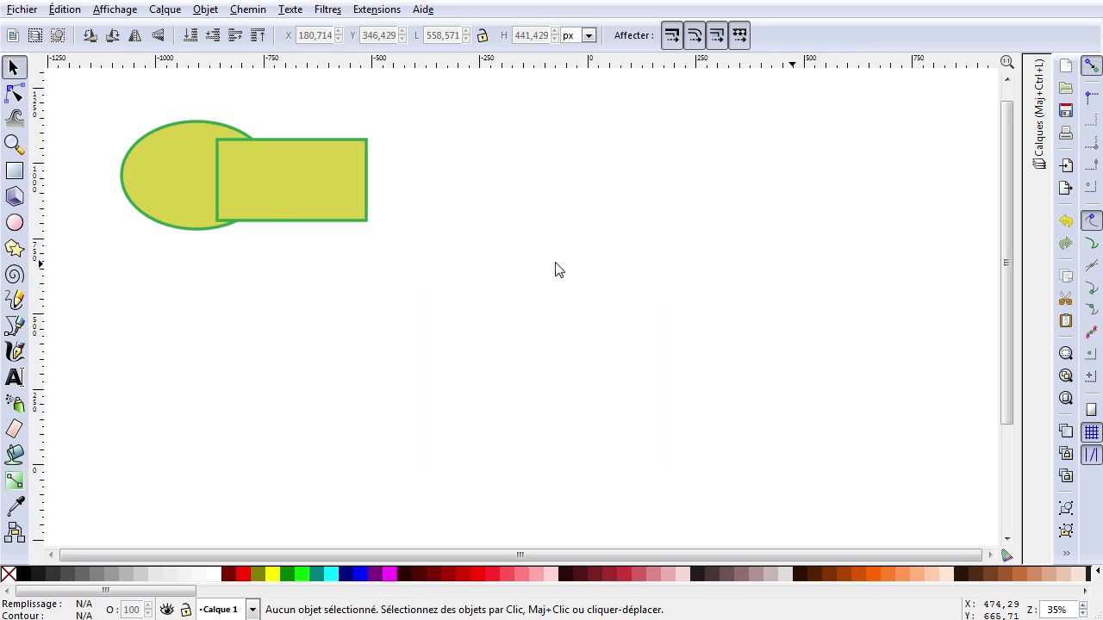
key(ctrl+a)
key(Delete)
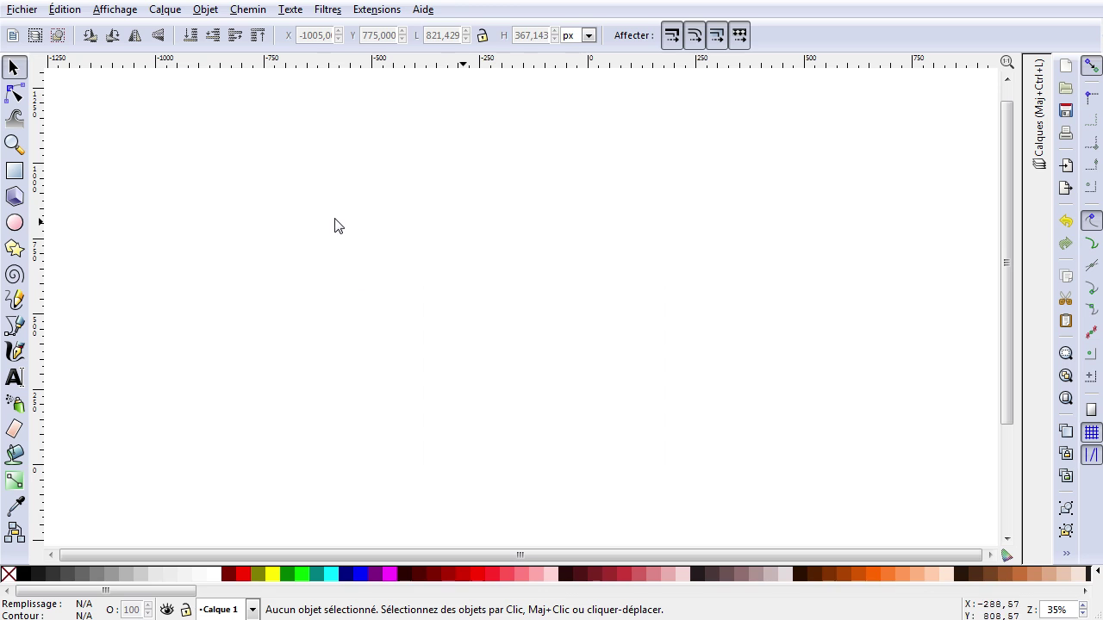
Step: Draw two overlapping rectangles in the upper-left area, the lower one about 446 px wide and 237 px high
click(14, 171)
drag(239, 176, 359, 261)
drag(454, 309, 320, 237)
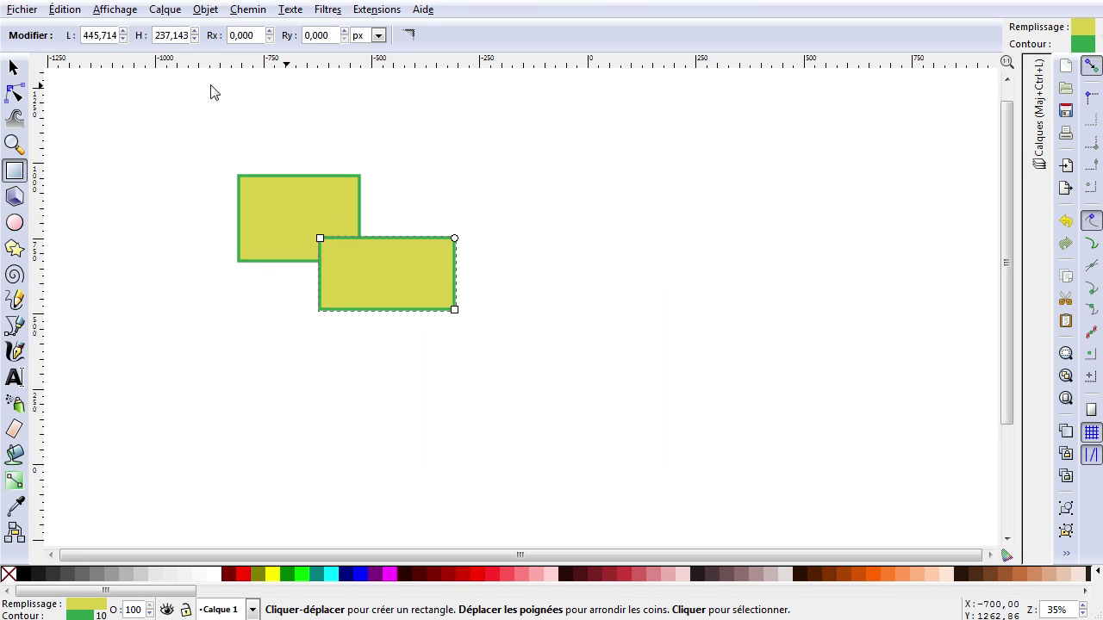
Step: Group the two overlapping rectangles and move the group around, leaving it in the canvas's upper-left area
click(13, 67)
drag(168, 119, 481, 348)
click(207, 9)
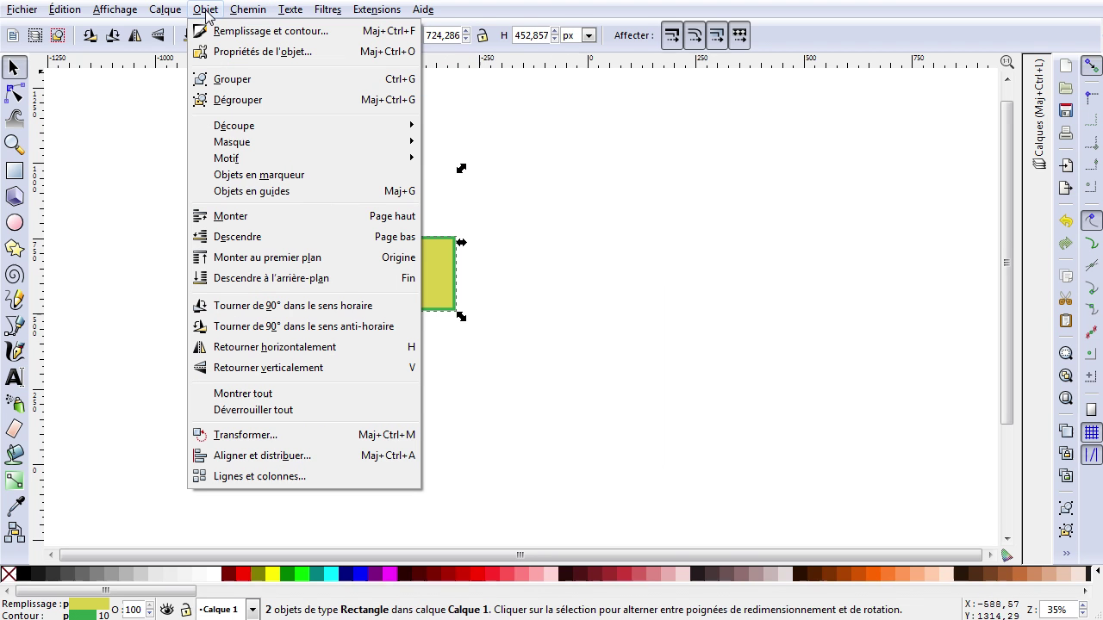
click(231, 79)
drag(350, 256, 487, 276)
click(709, 239)
click(566, 296)
drag(400, 219, 237, 160)
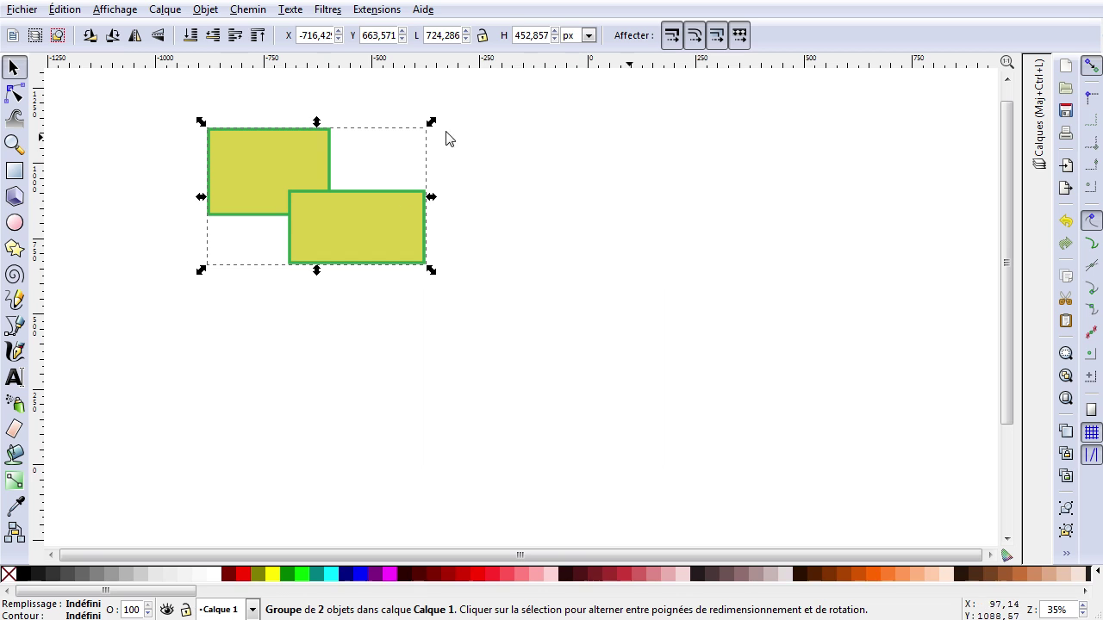
Step: Ungroup the two overlapping rectangles and move the lower one to open canvas, at about X 126 px and Y 618 px
click(207, 10)
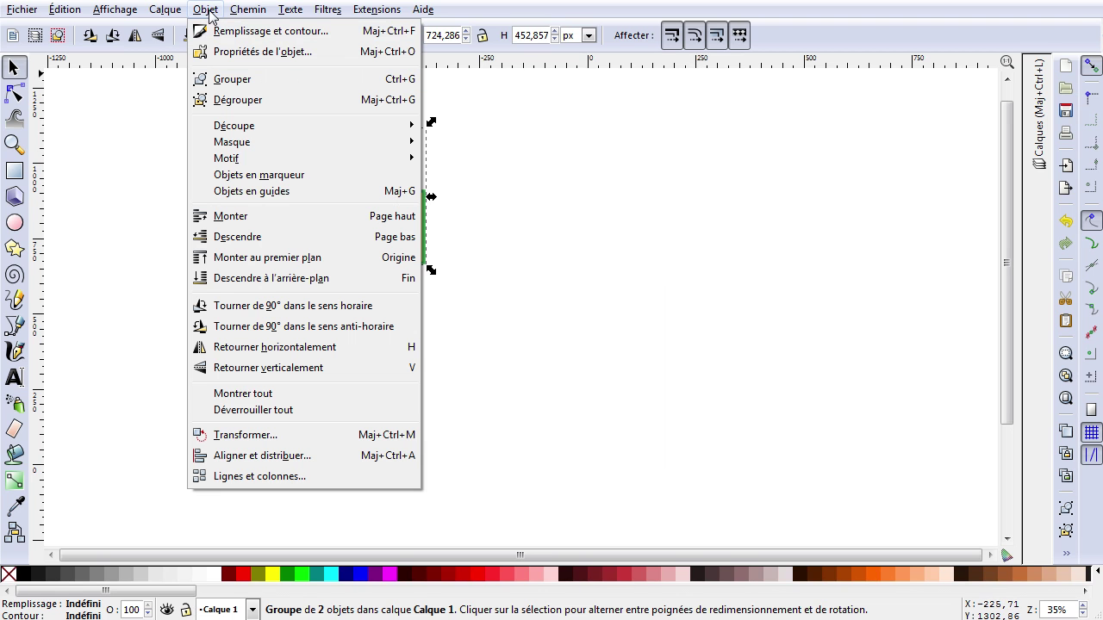
click(220, 101)
click(557, 209)
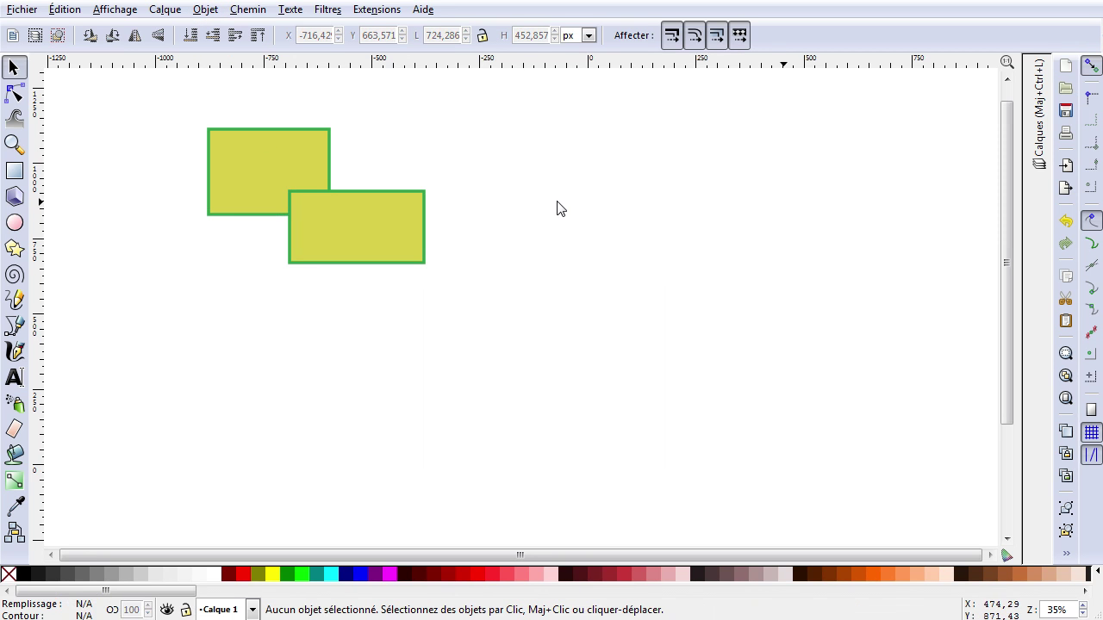
drag(356, 228, 528, 242)
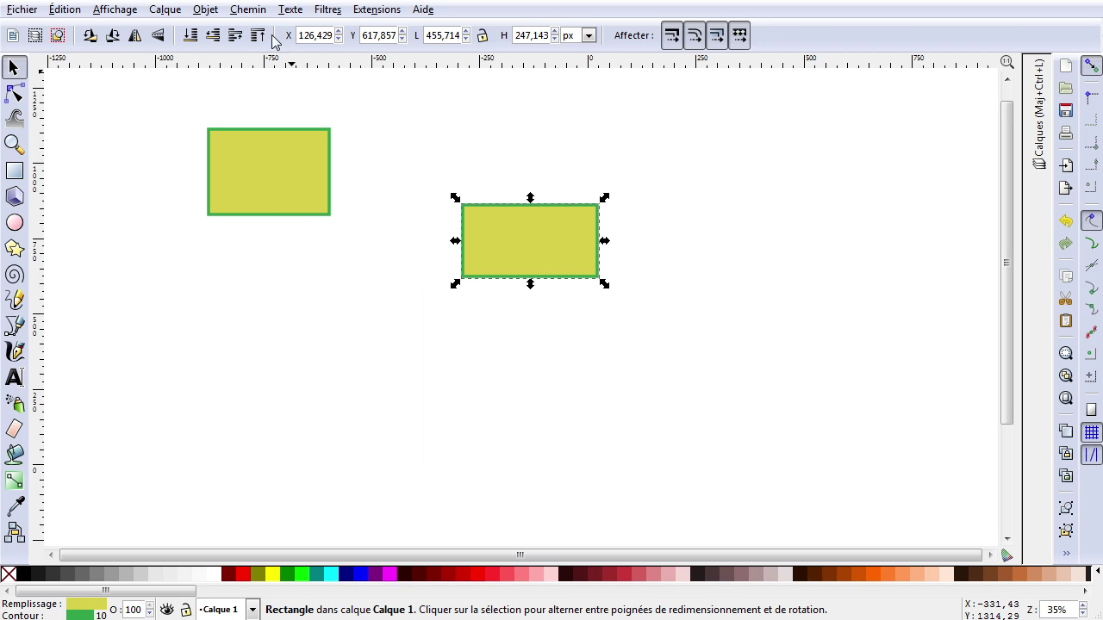
click(219, 18)
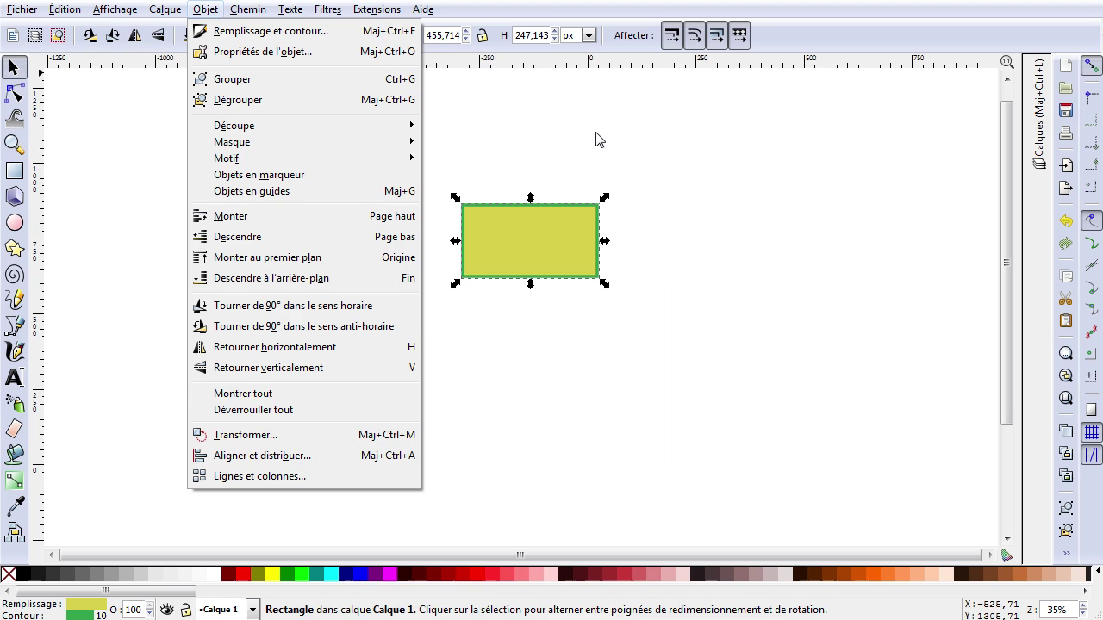
click(512, 232)
click(267, 177)
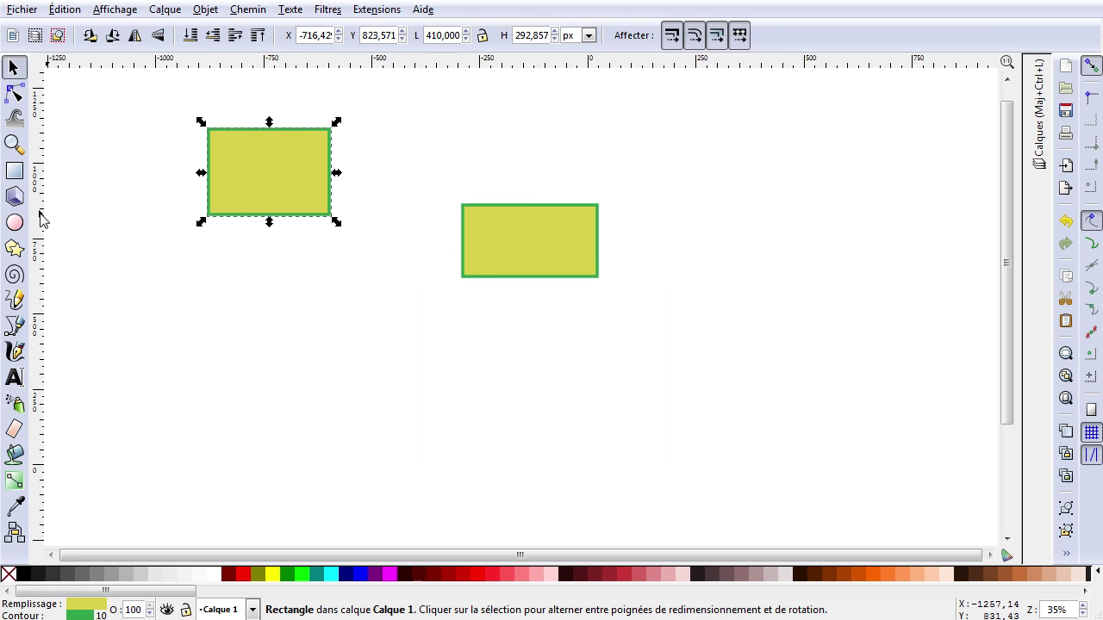
Step: Draw a large ellipse about 667 by 447 px below the rectangles and a narrow upright one about 107 by 307 px over it
click(15, 222)
drag(270, 281, 456, 406)
drag(381, 351, 350, 260)
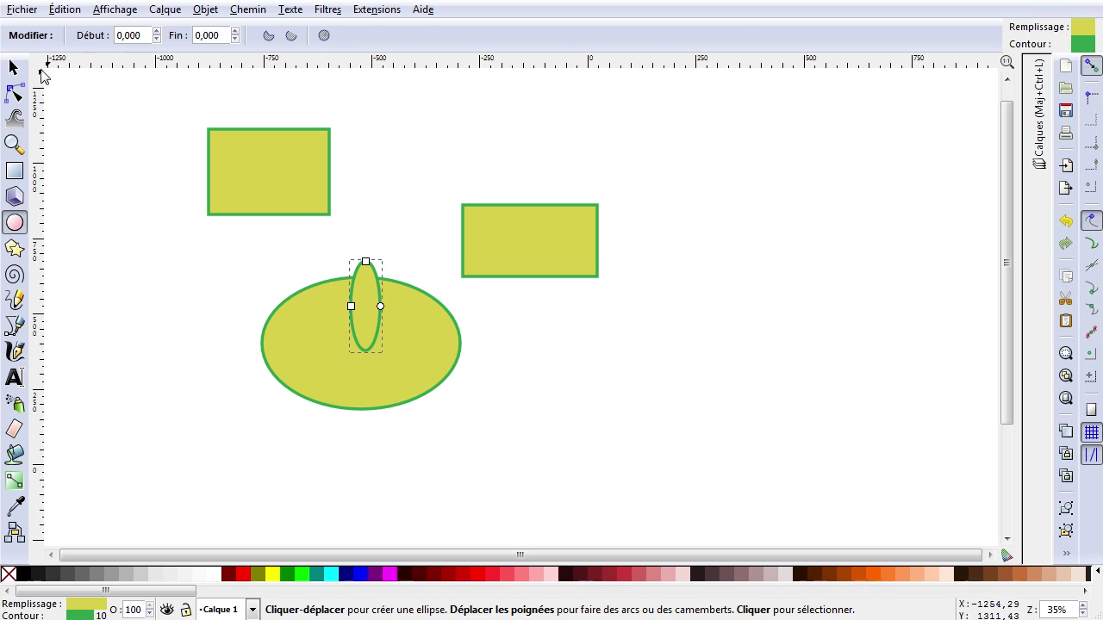
Step: Move the narrow ellipse and both rectangles so that all four shapes overlap around the top of the large ellipse
click(14, 68)
drag(363, 307, 342, 287)
drag(259, 169, 355, 274)
drag(567, 241, 427, 293)
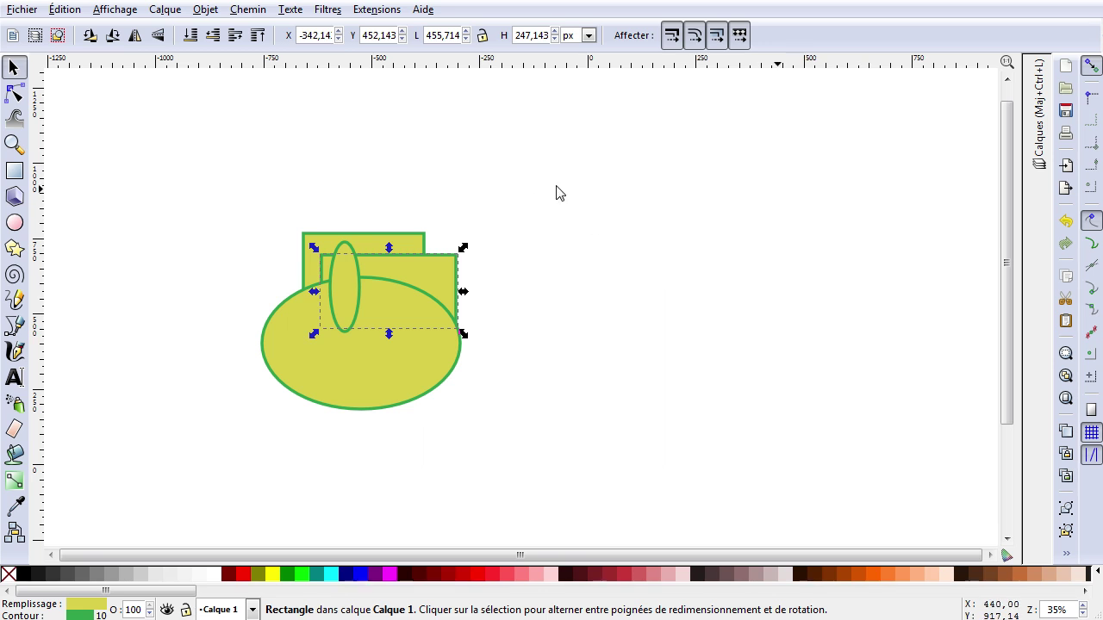
click(583, 287)
Step: Bring the large ellipse to the front of all the shapes, and send it to the very back
click(345, 281)
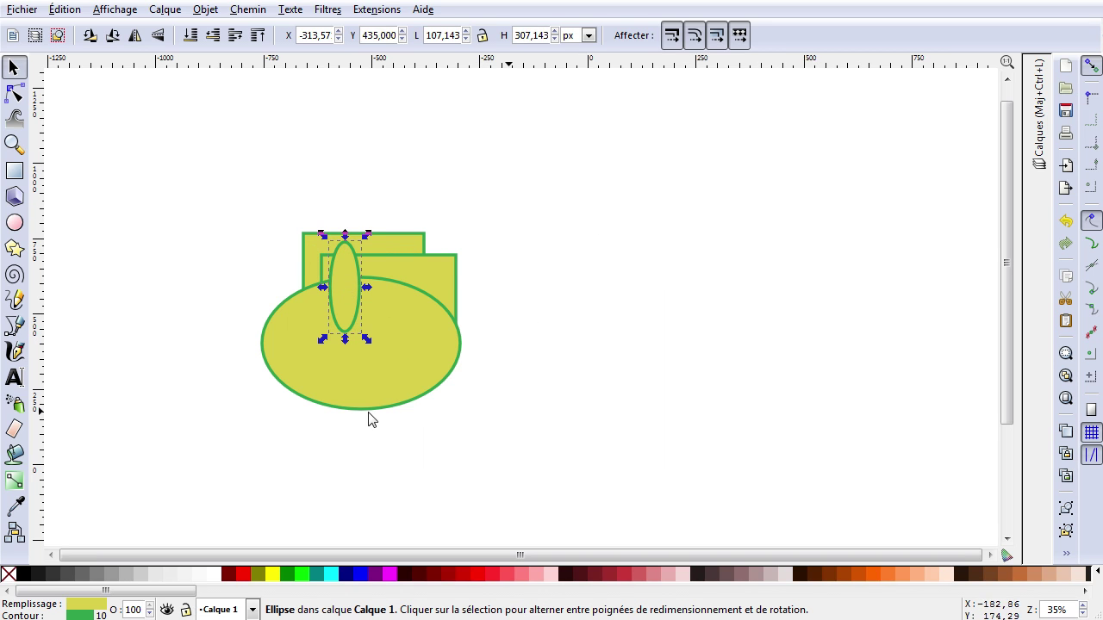
click(396, 340)
click(449, 308)
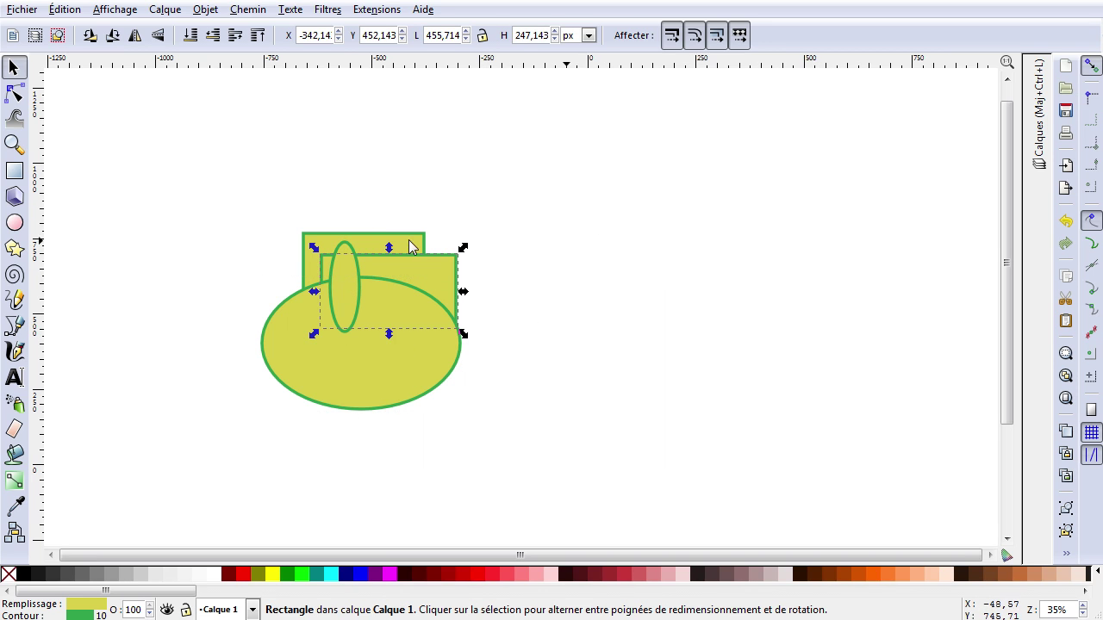
click(420, 243)
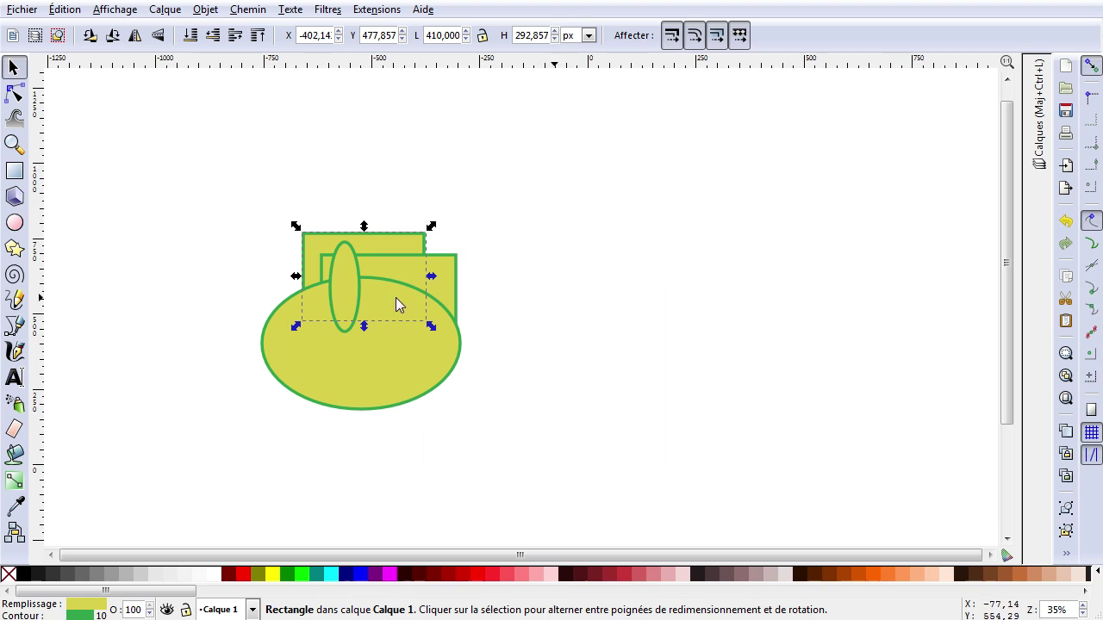
click(379, 371)
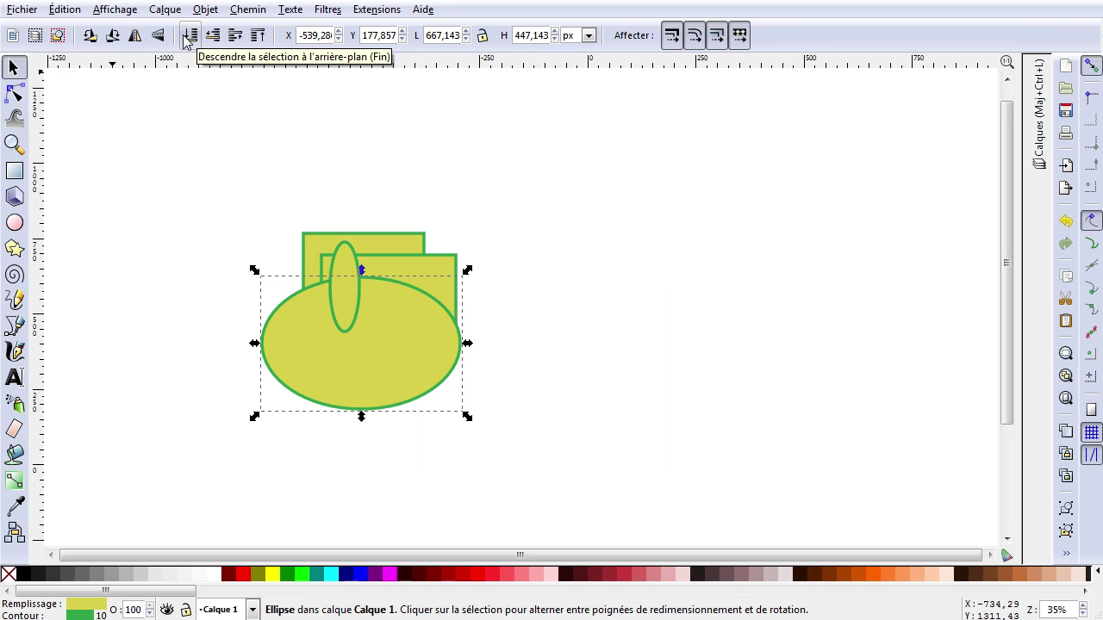
click(257, 37)
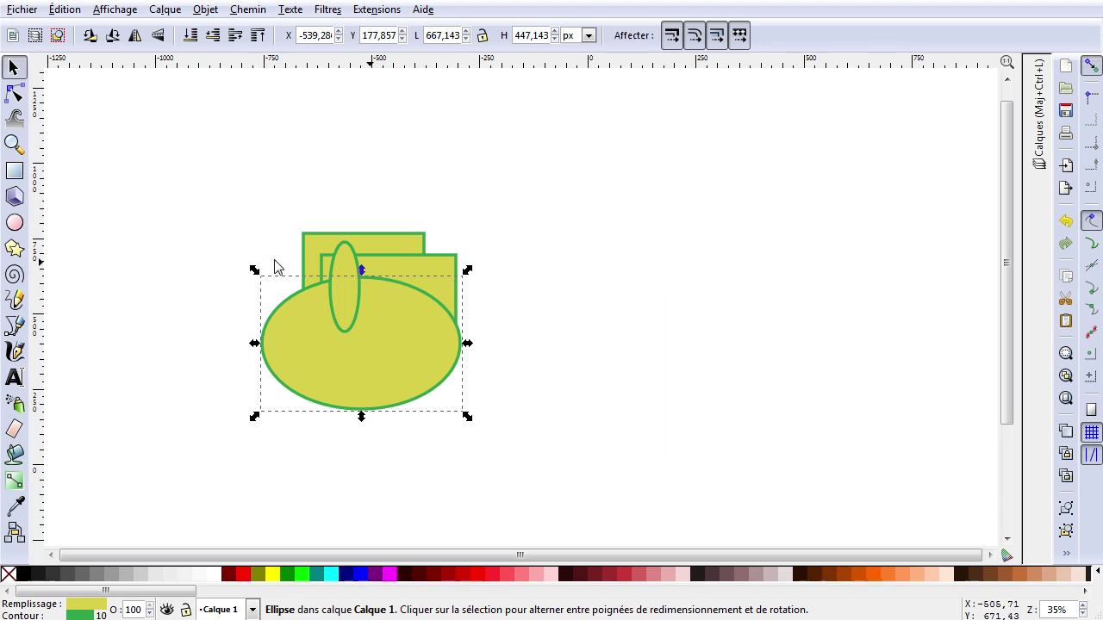
click(257, 36)
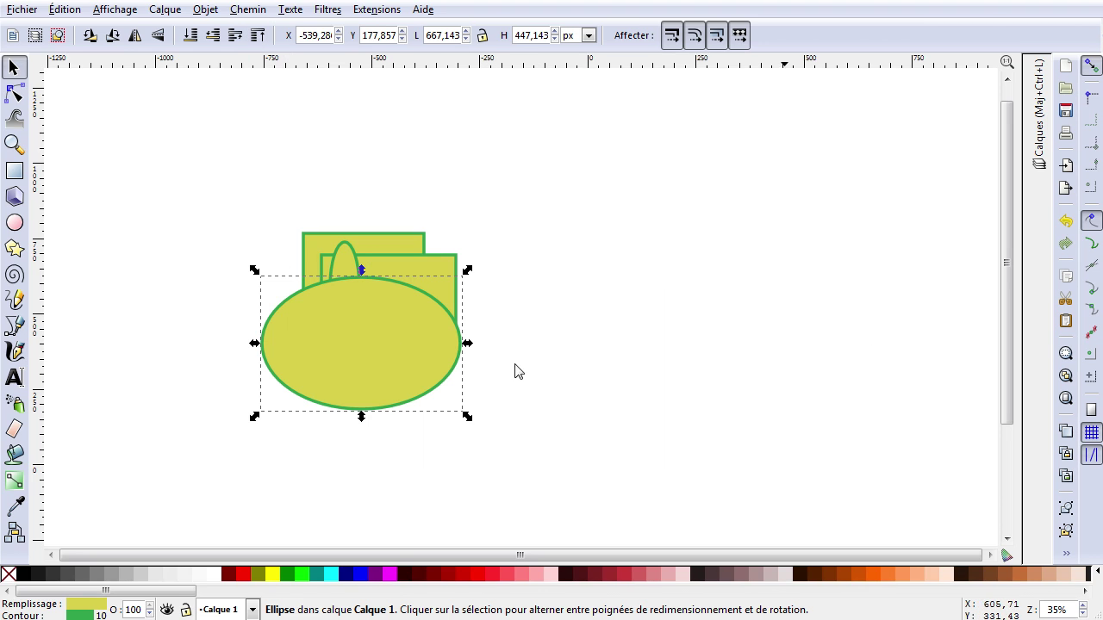
click(192, 39)
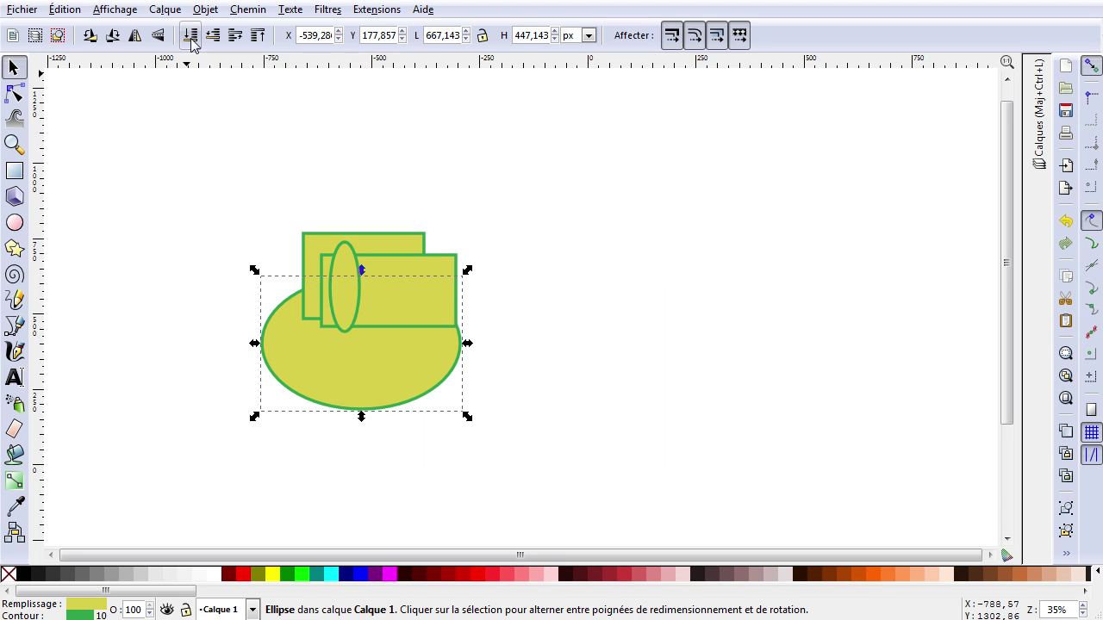
Step: Raise the large ellipse one level at a time to the front, and lower it level by level to the back
click(237, 40)
click(238, 41)
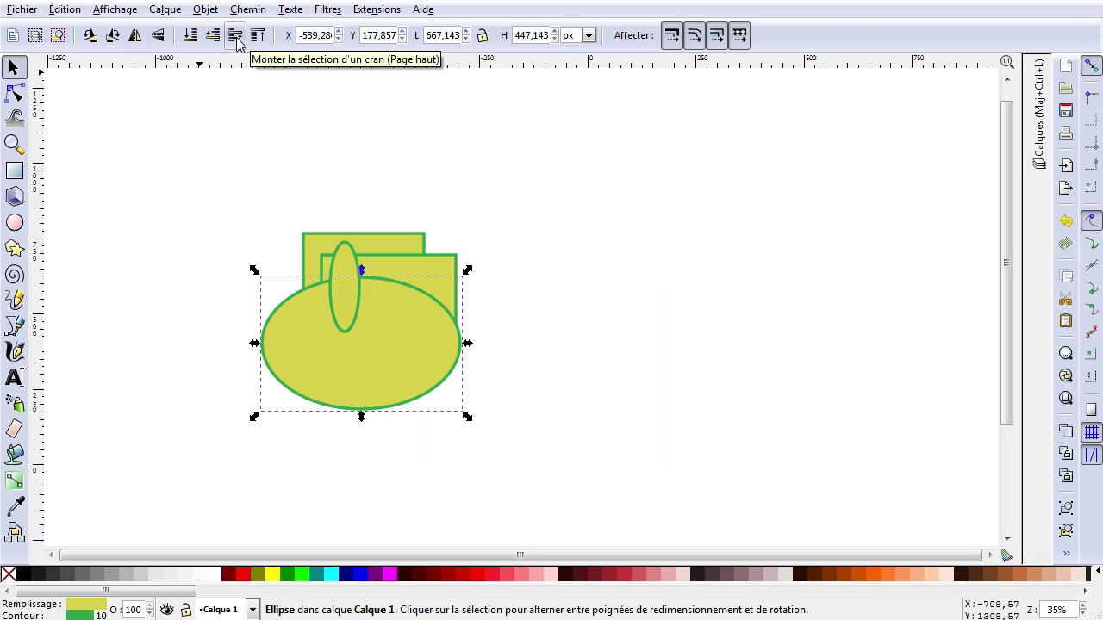
click(237, 40)
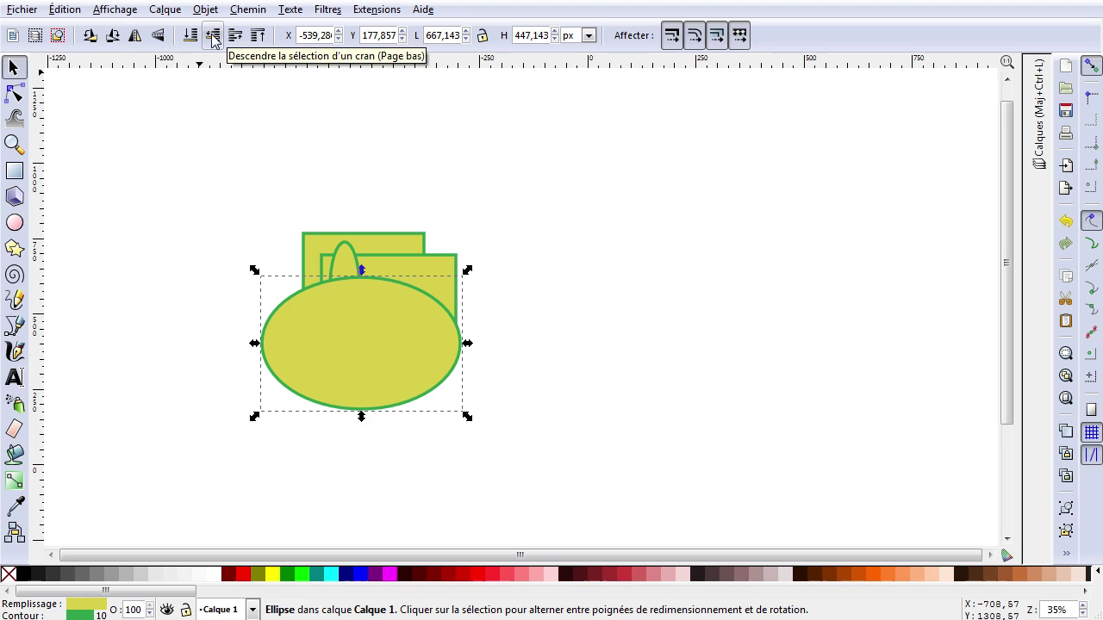
click(213, 39)
click(213, 39)
click(213, 39)
Step: Lower and raise the wider rectangle level by level, leaving it just behind the other rectangle but in front of the large ellipse
click(387, 274)
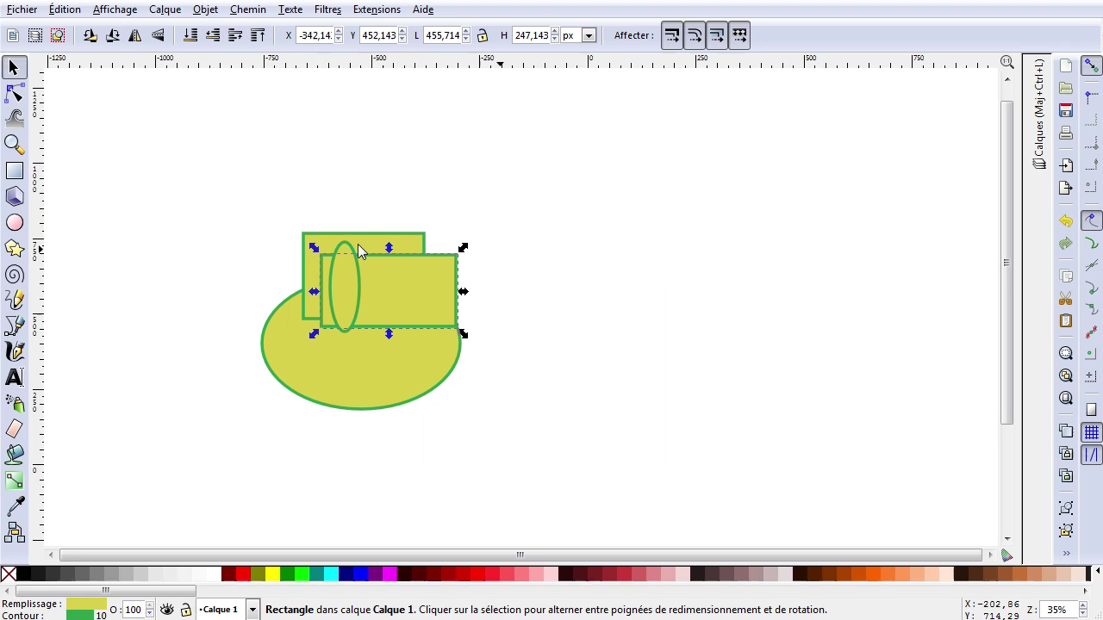
click(220, 38)
click(238, 39)
click(238, 39)
click(214, 39)
click(214, 39)
click(440, 289)
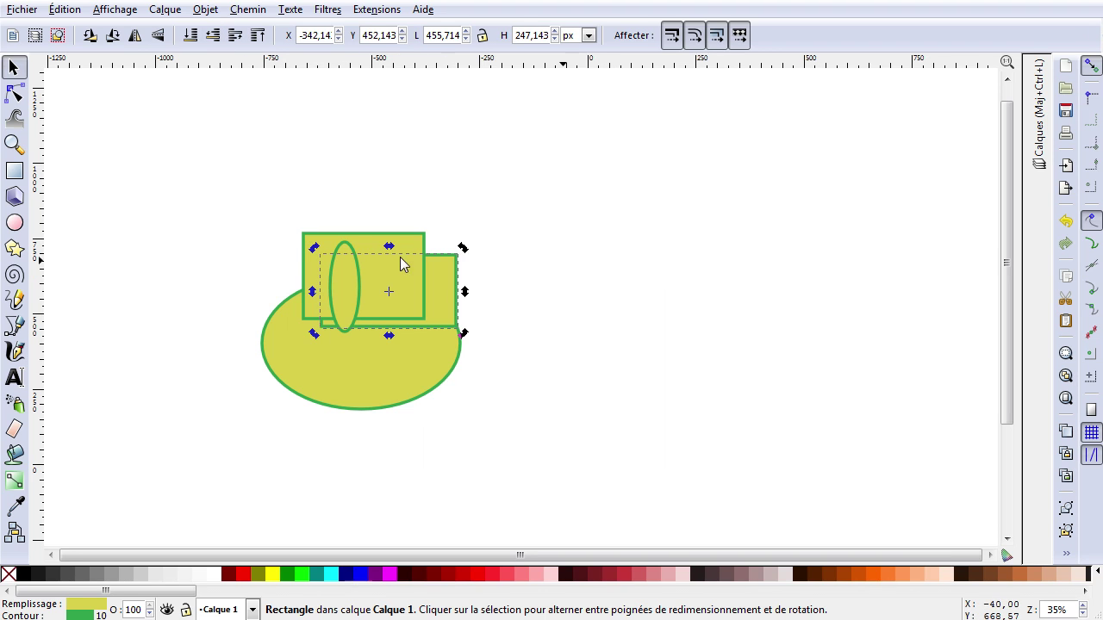
click(286, 277)
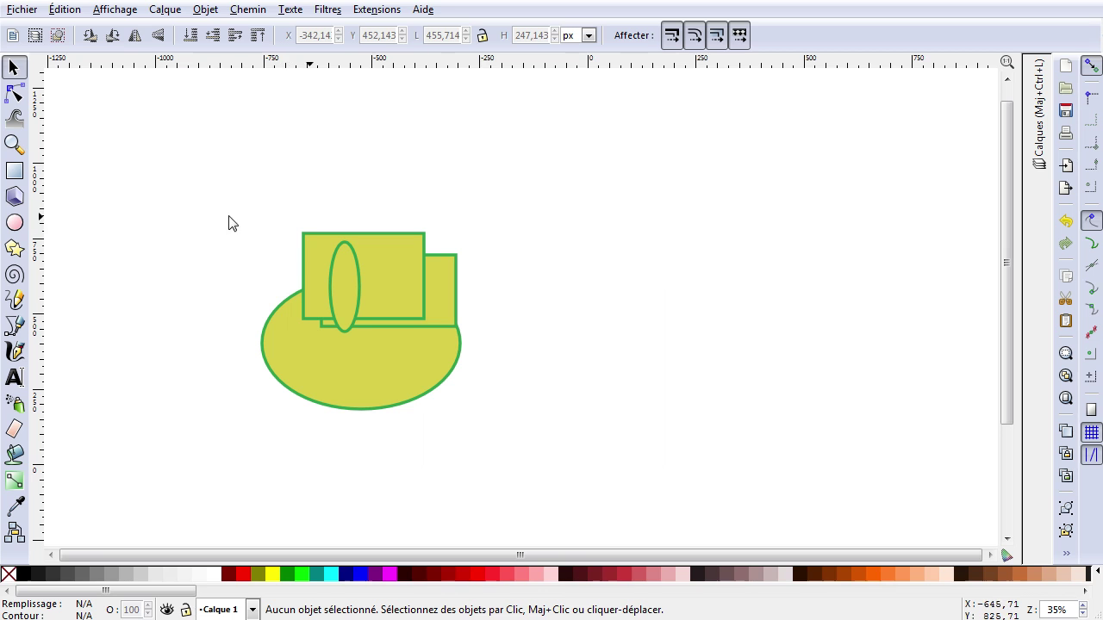
Step: Move the large ellipse out of the stack to the free area beside the other shapes, at about X 358 px and Y 458 px
click(386, 364)
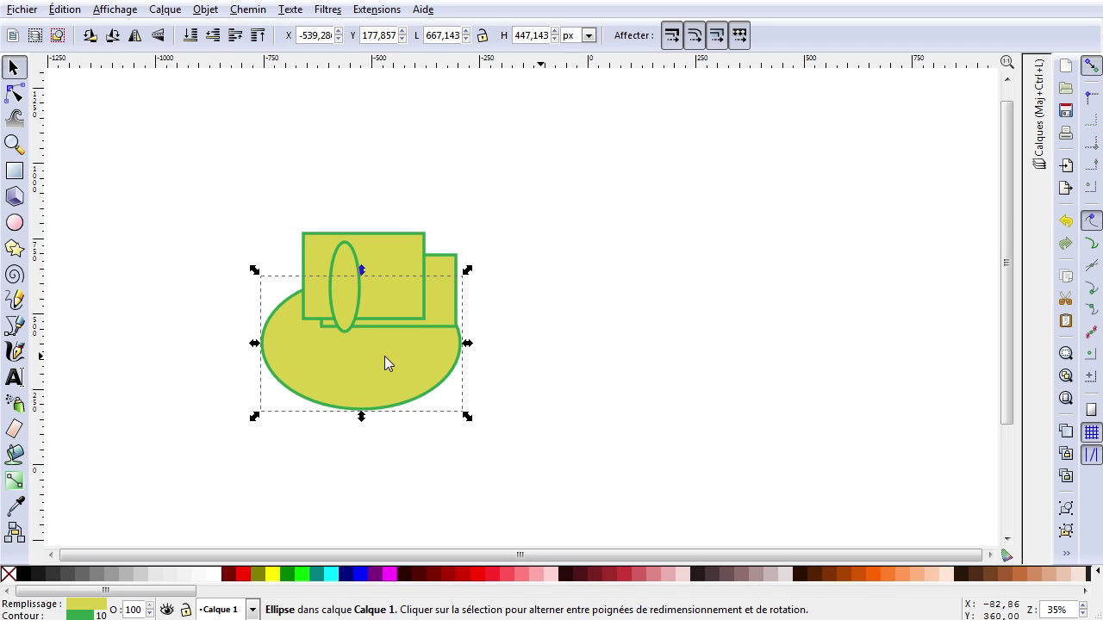
drag(307, 353, 640, 211)
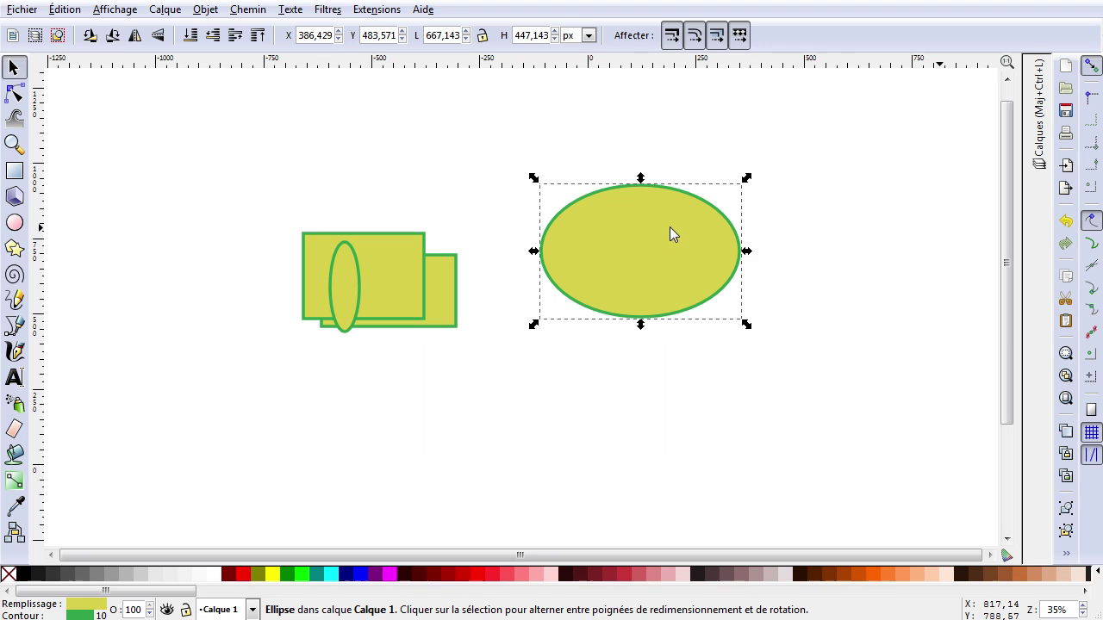
click(14, 95)
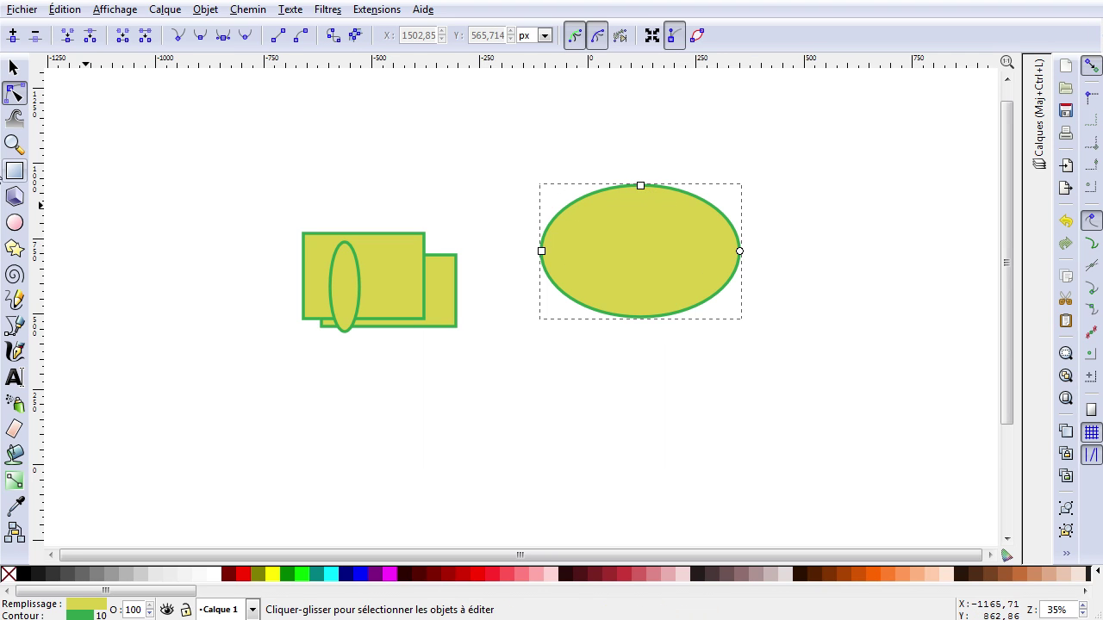
click(20, 72)
click(675, 219)
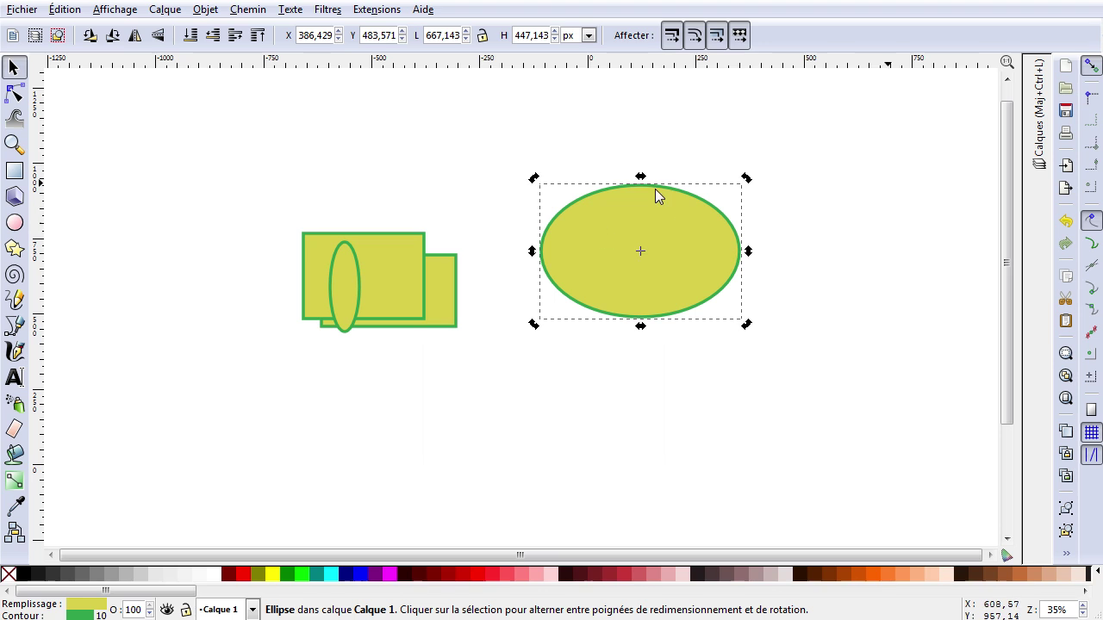
click(651, 244)
drag(669, 241, 659, 250)
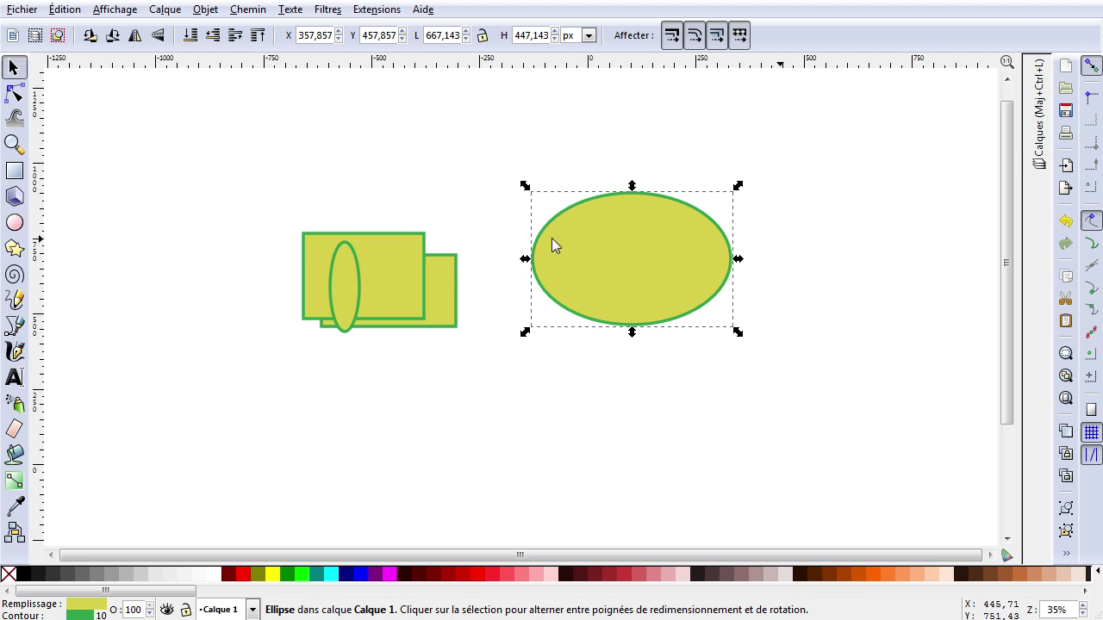
Step: Convert the large ellipse to a path with editable nodes
click(14, 95)
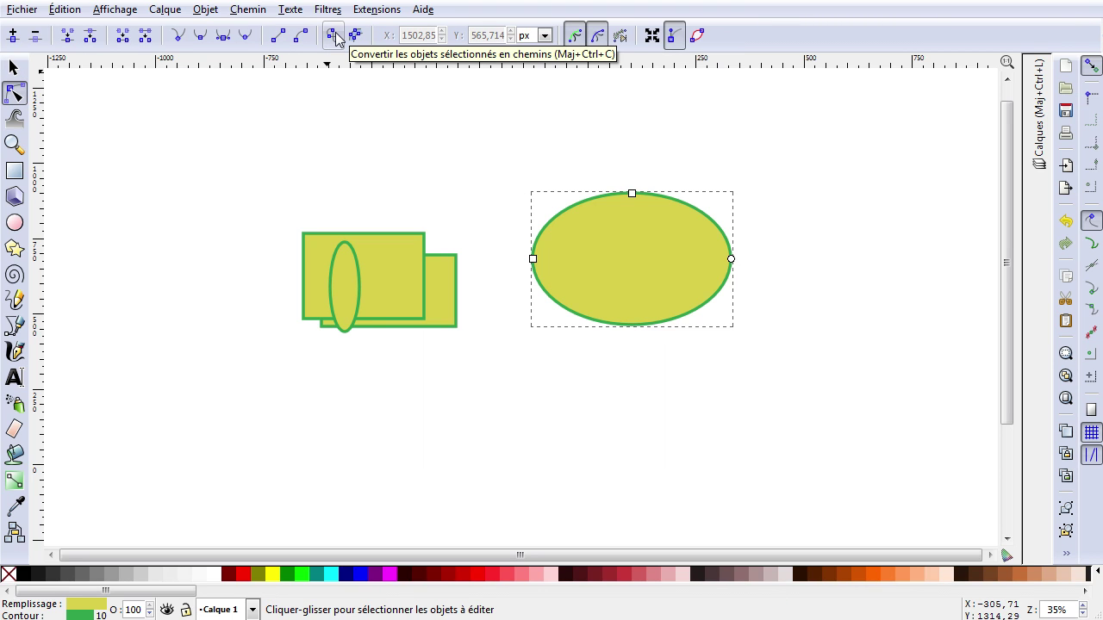
click(248, 11)
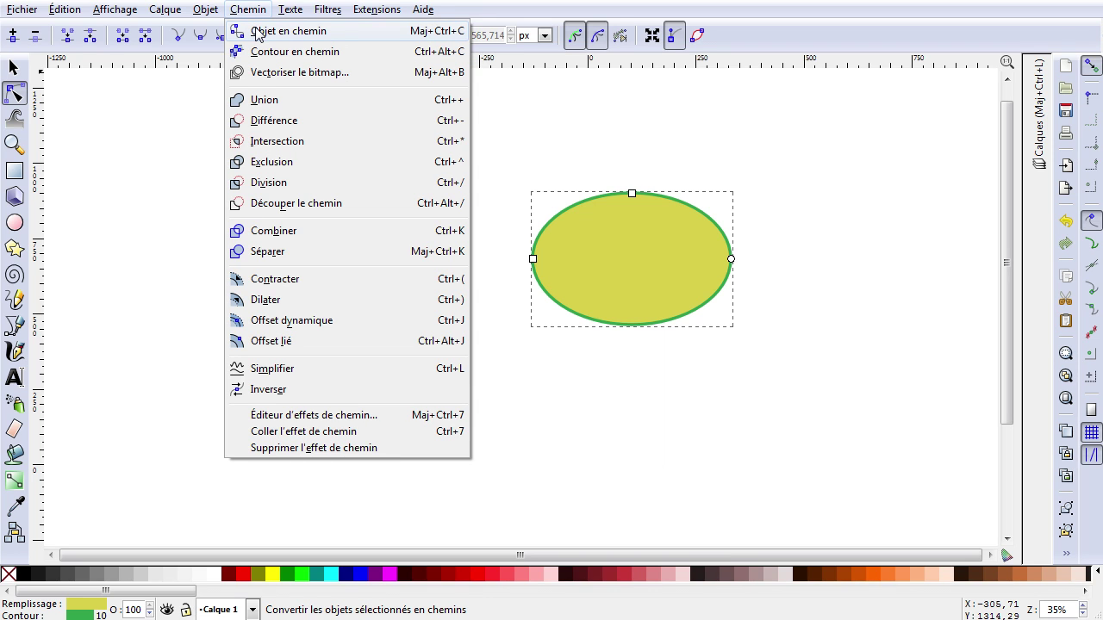
click(259, 12)
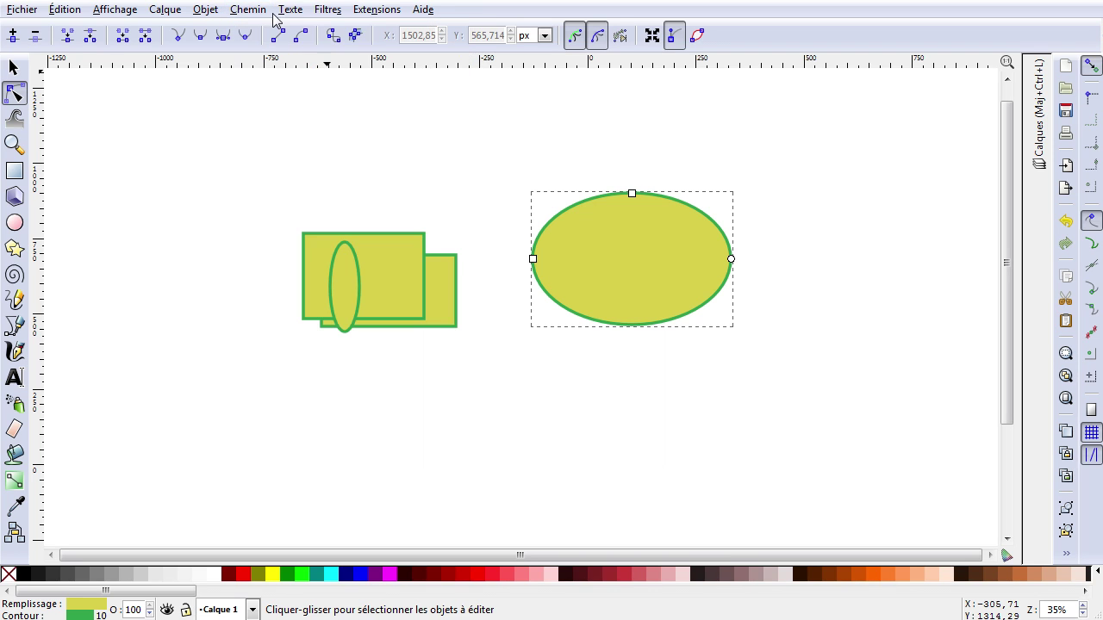
click(334, 37)
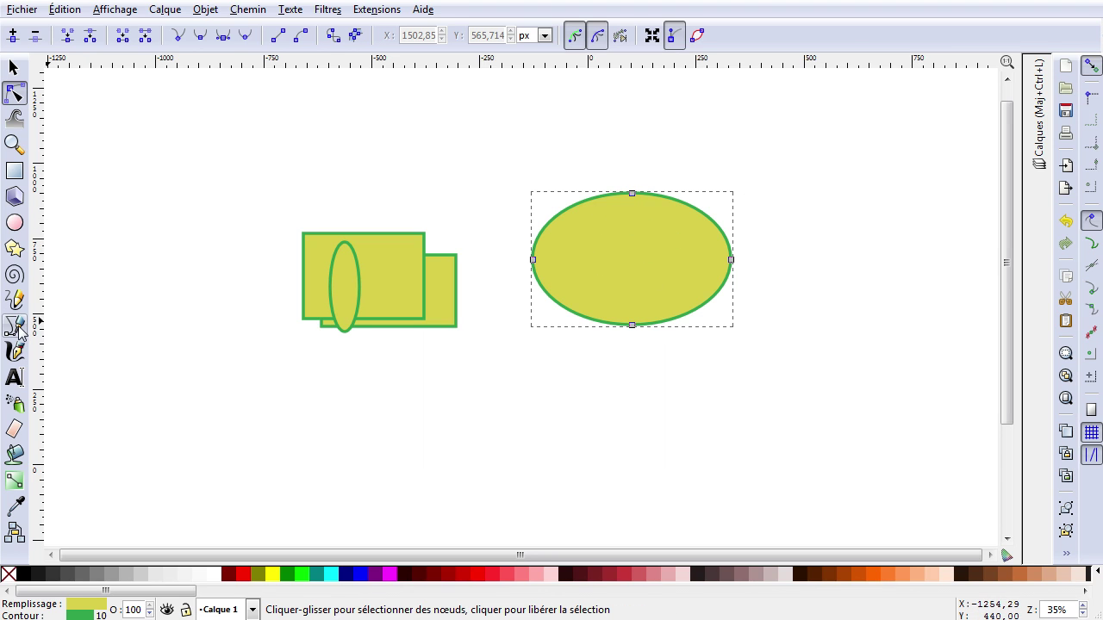
Step: Reshape the converted ellipse by moving its top, left and bottom nodes outward and tilting the bottom node's handles
drag(634, 193, 585, 128)
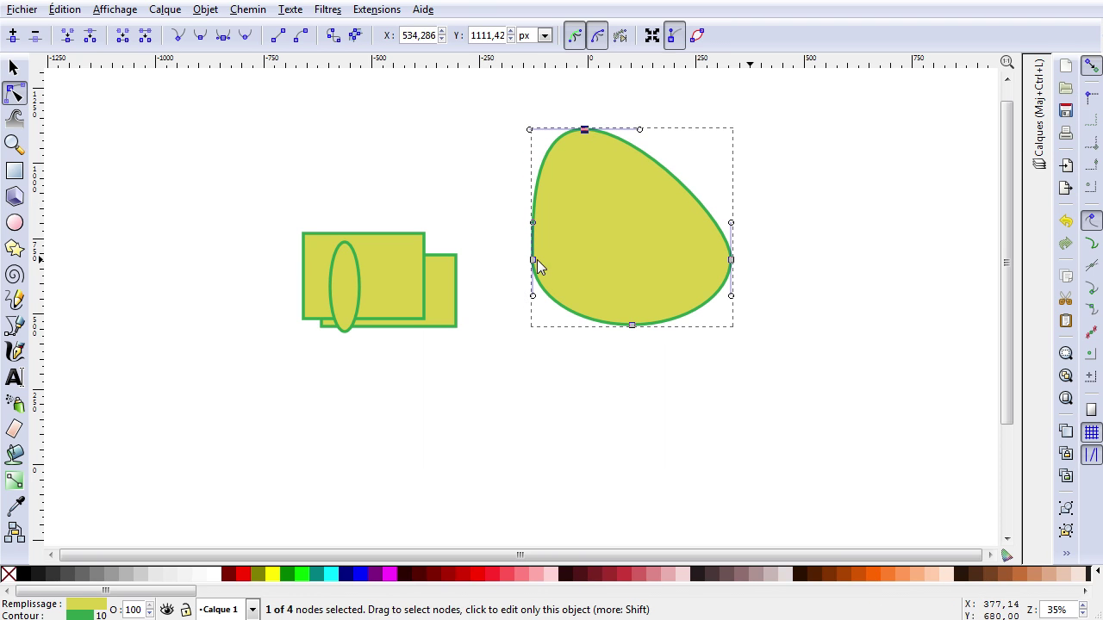
drag(533, 259, 507, 312)
drag(630, 326, 713, 338)
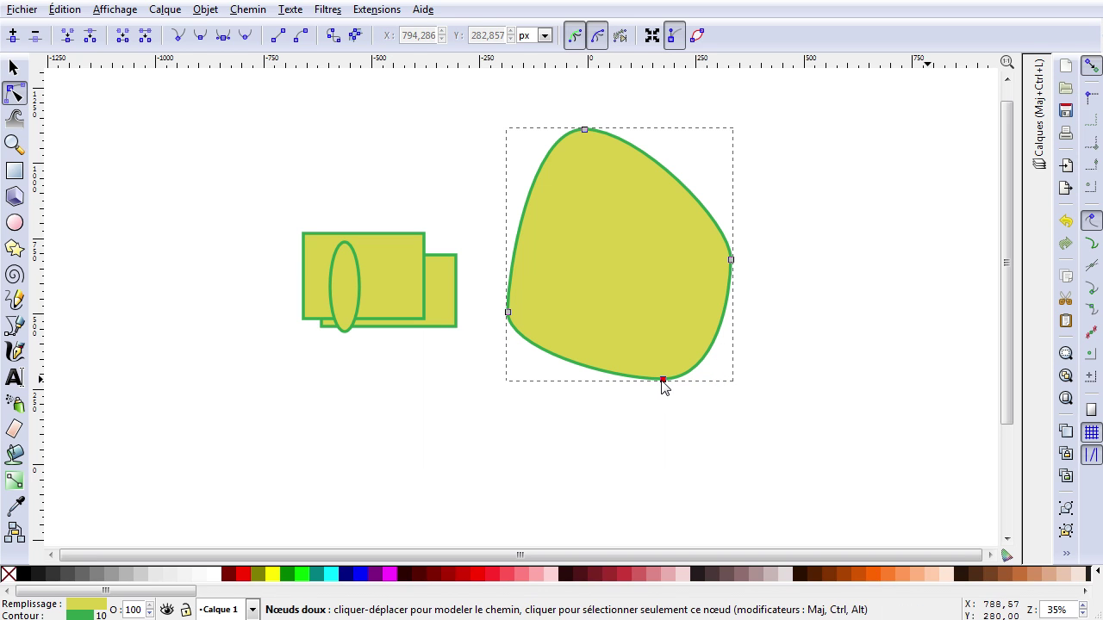
click(661, 380)
drag(718, 380, 706, 360)
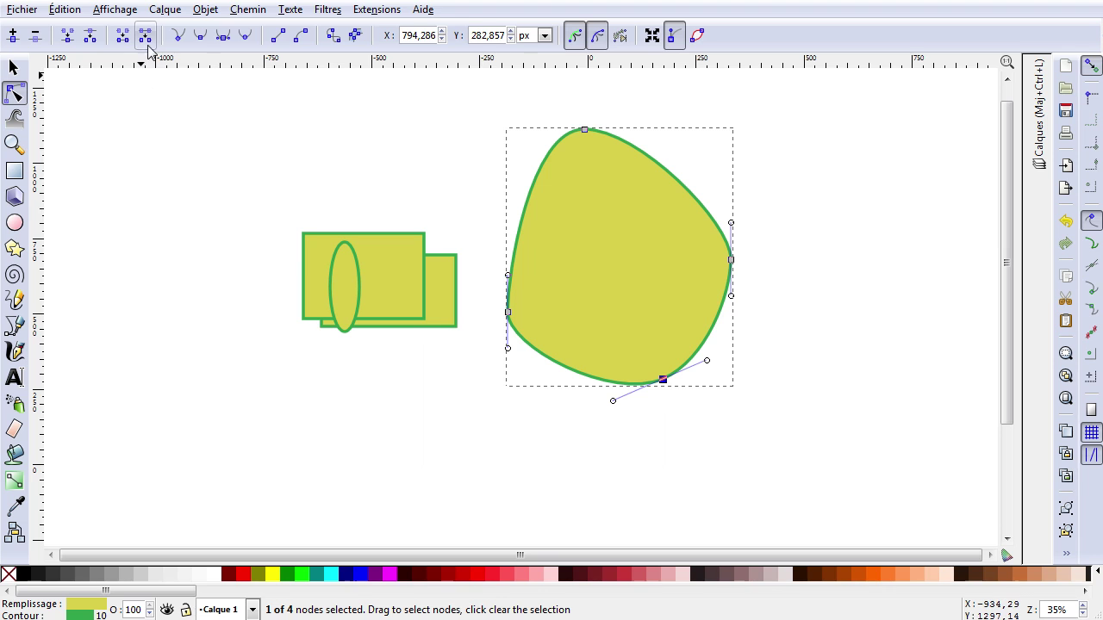
Step: Make the shape's bottom node a corner with both handles pulled inward, and try the smooth and symmetric node types on it
drag(706, 360, 654, 337)
drag(614, 402, 604, 340)
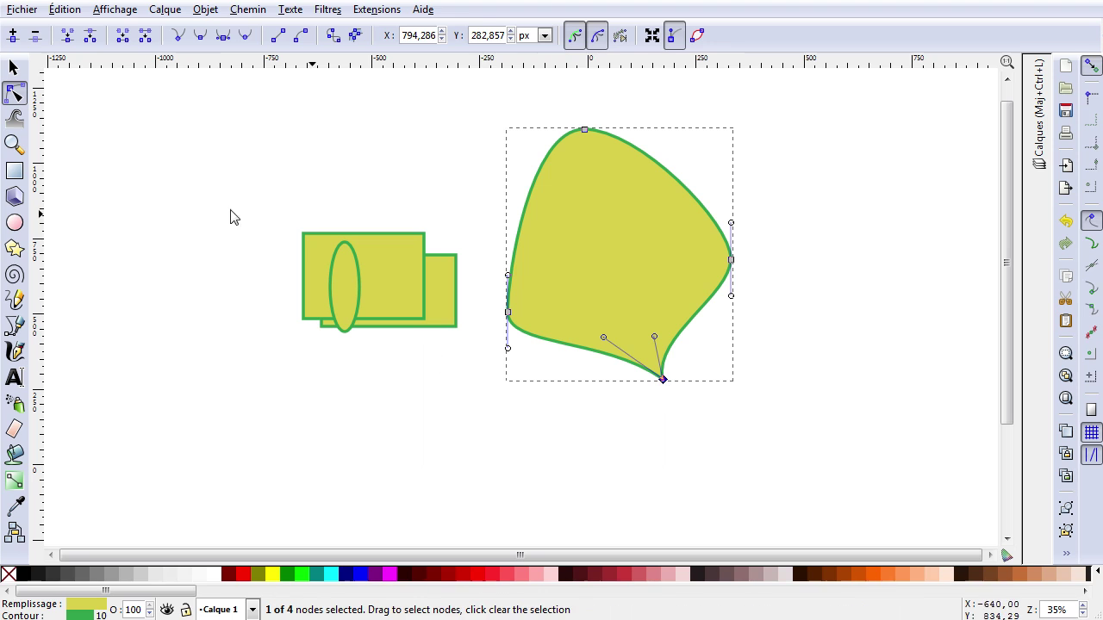
click(202, 37)
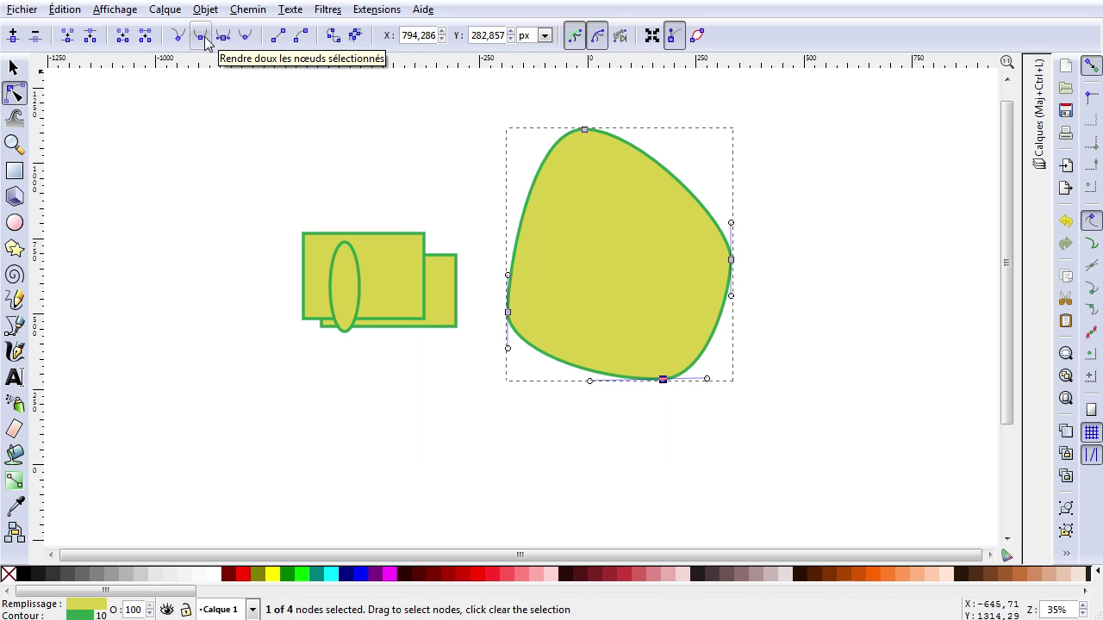
click(223, 37)
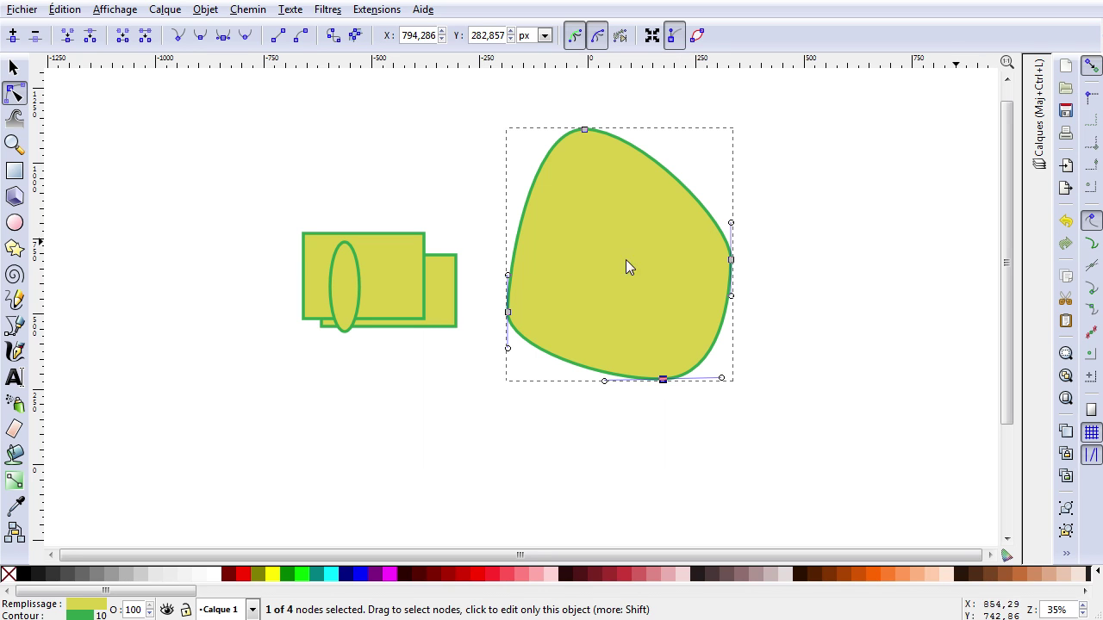
Step: Select all the shapes on the canvas and delete them
click(14, 67)
drag(151, 94, 902, 480)
key(Delete)
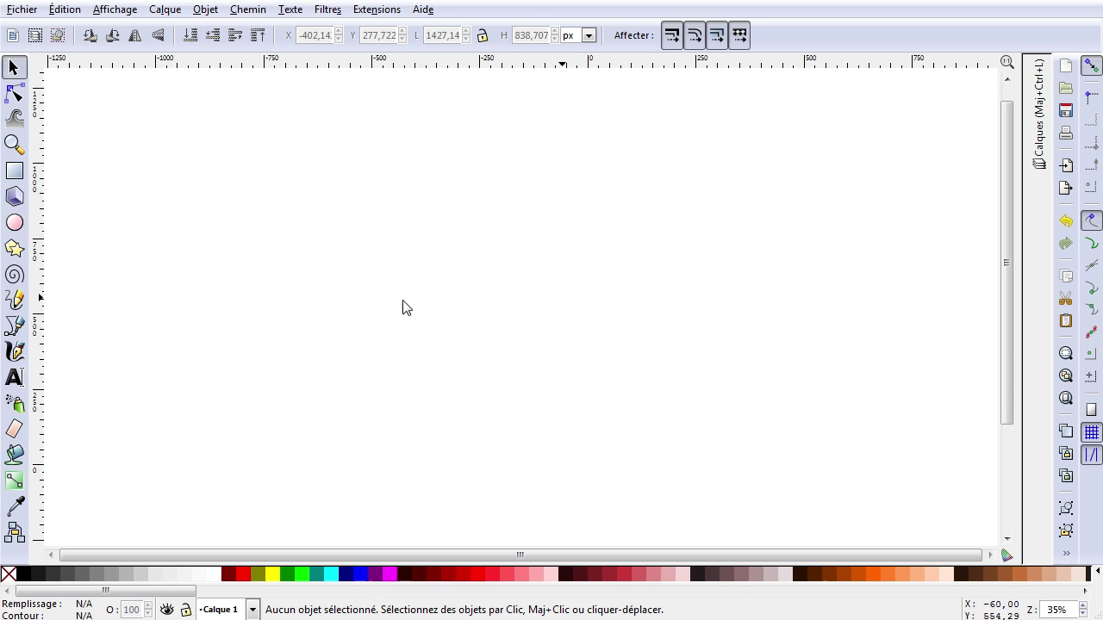
Step: With the freehand Pencil tool active, show the Remplissage et contour dialog and restore the minimized Calques dialog alongside it
click(15, 299)
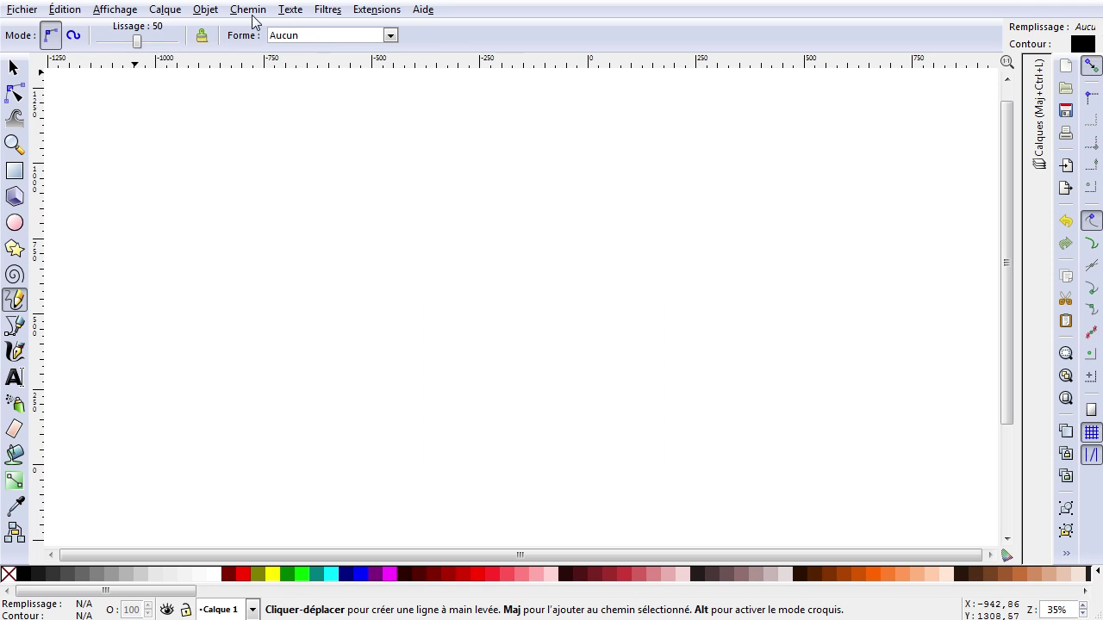
click(205, 9)
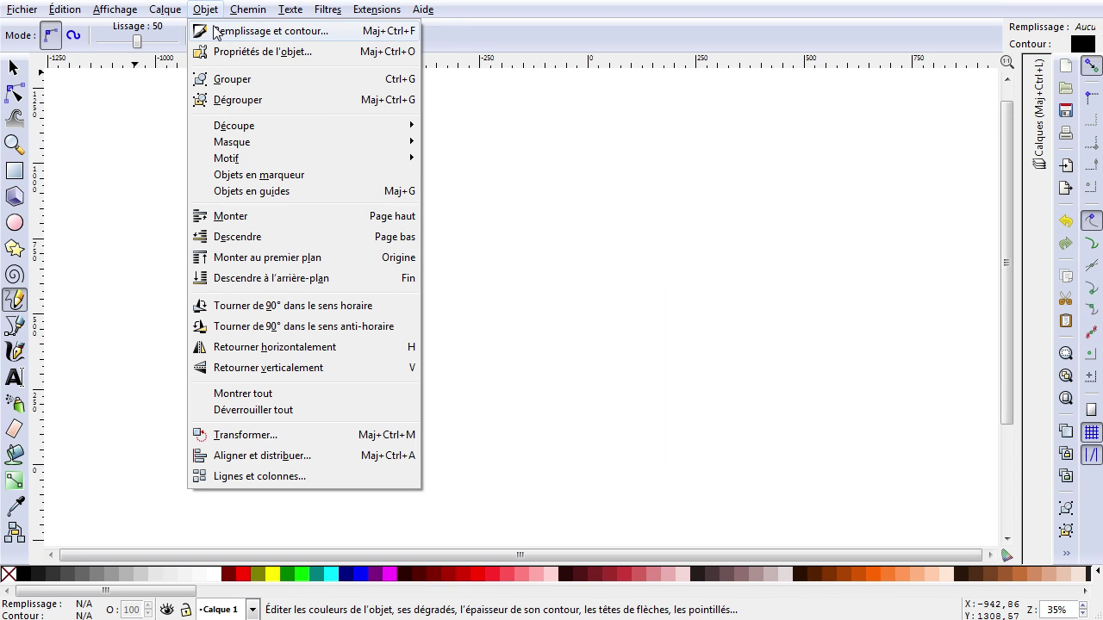
click(217, 31)
click(183, 9)
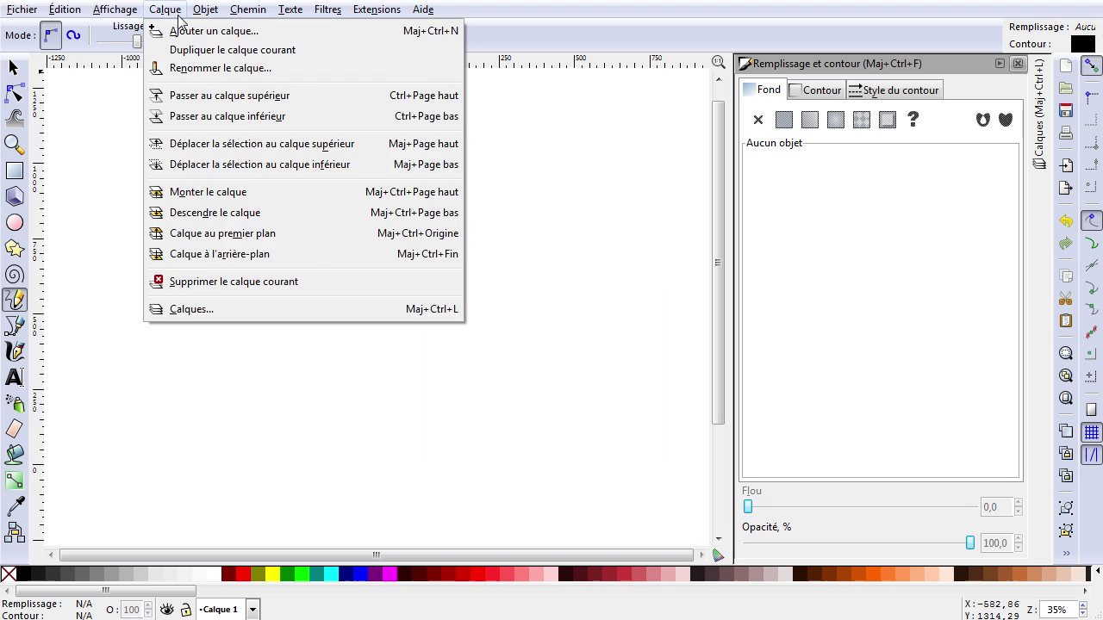
click(184, 10)
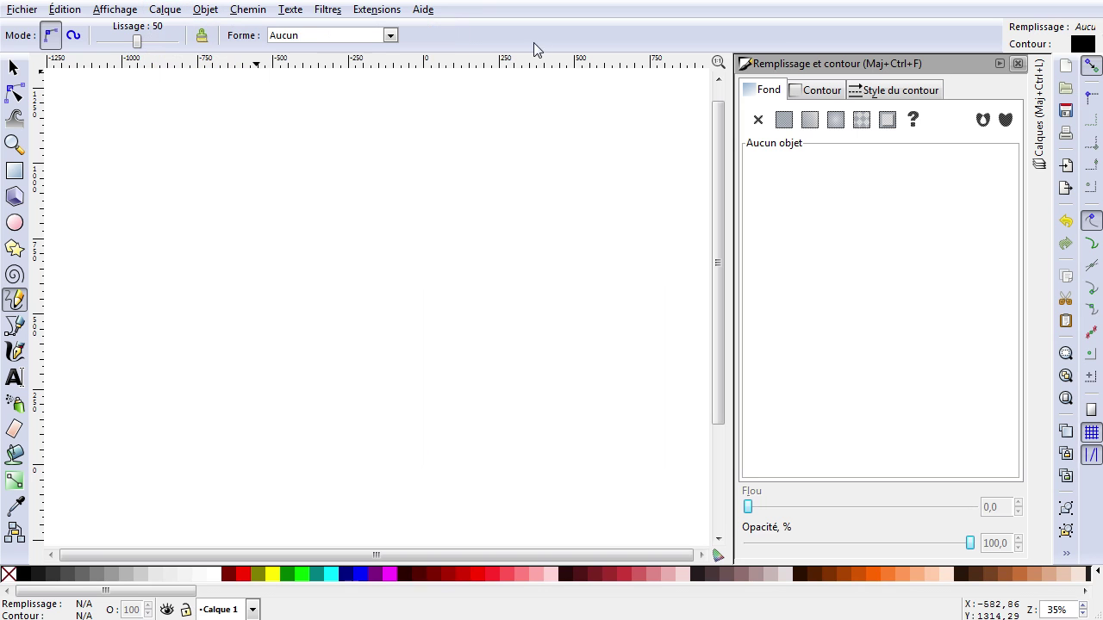
click(1041, 105)
click(172, 10)
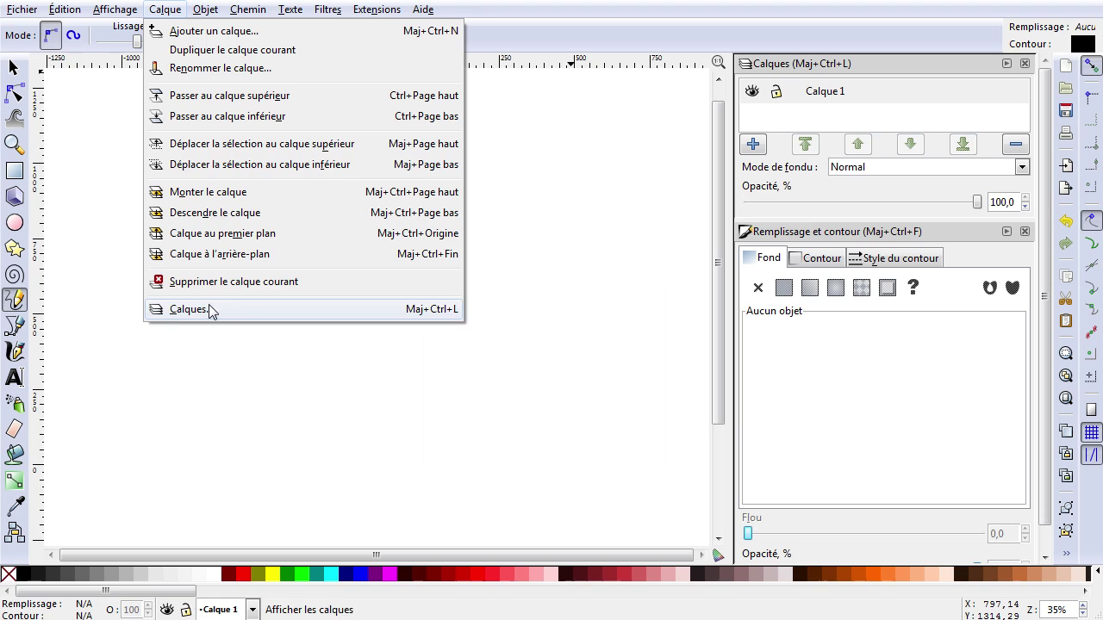
click(839, 33)
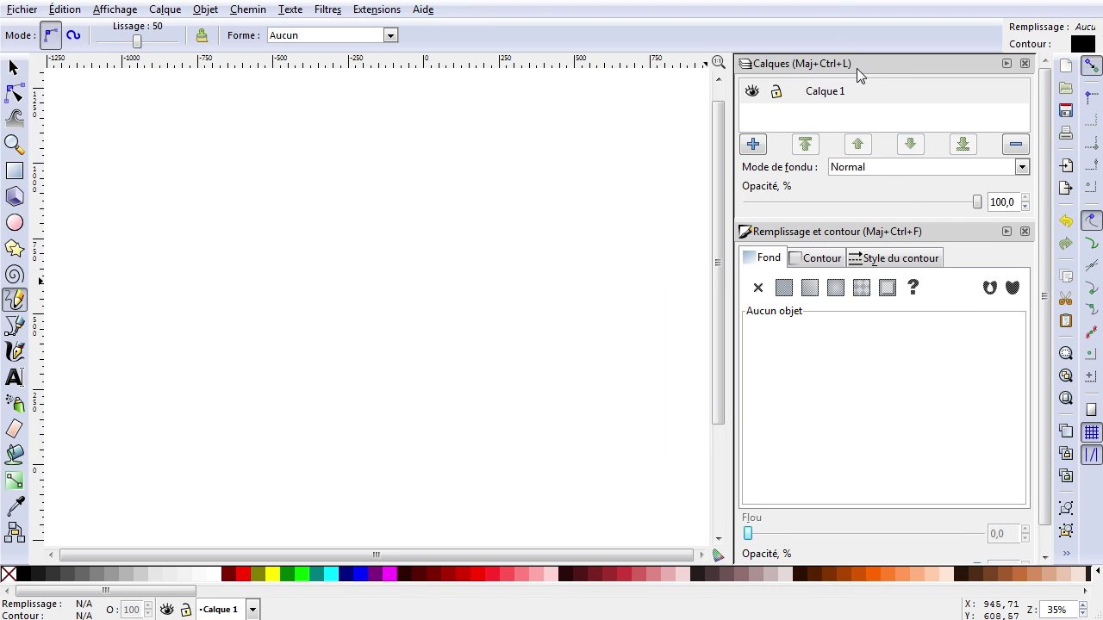
Step: Detach the Calques dialog as a floating window and dock it back above Remplissage et contour with a taller layer list
mouse_move(871, 58)
mouse_down()
mouse_move(503, 222)
mouse_move(371, 245)
mouse_up()
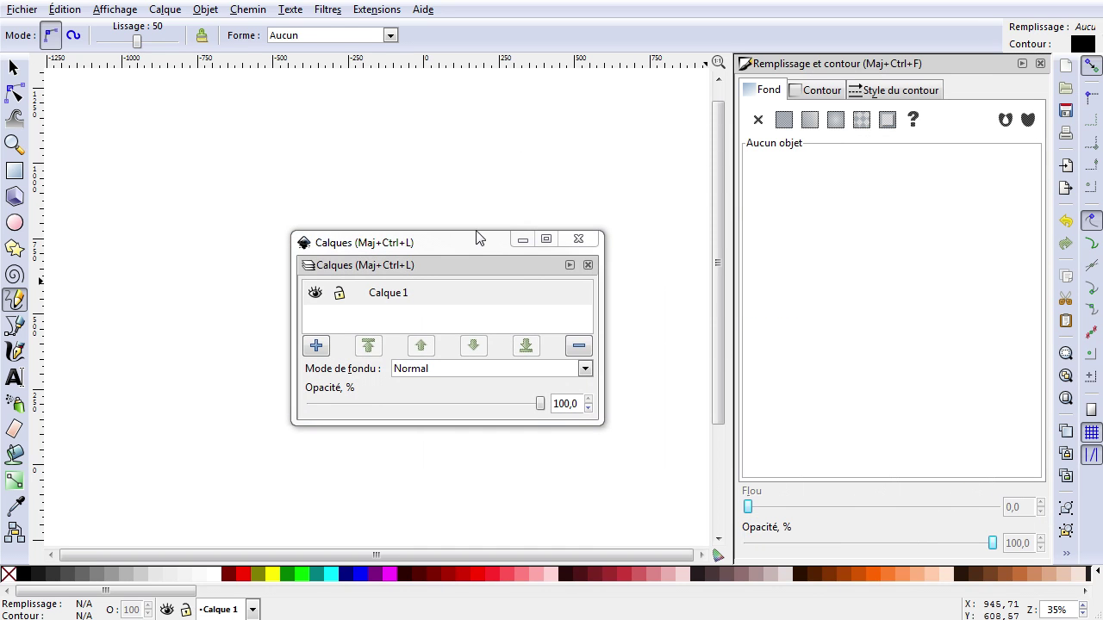
drag(470, 244, 493, 257)
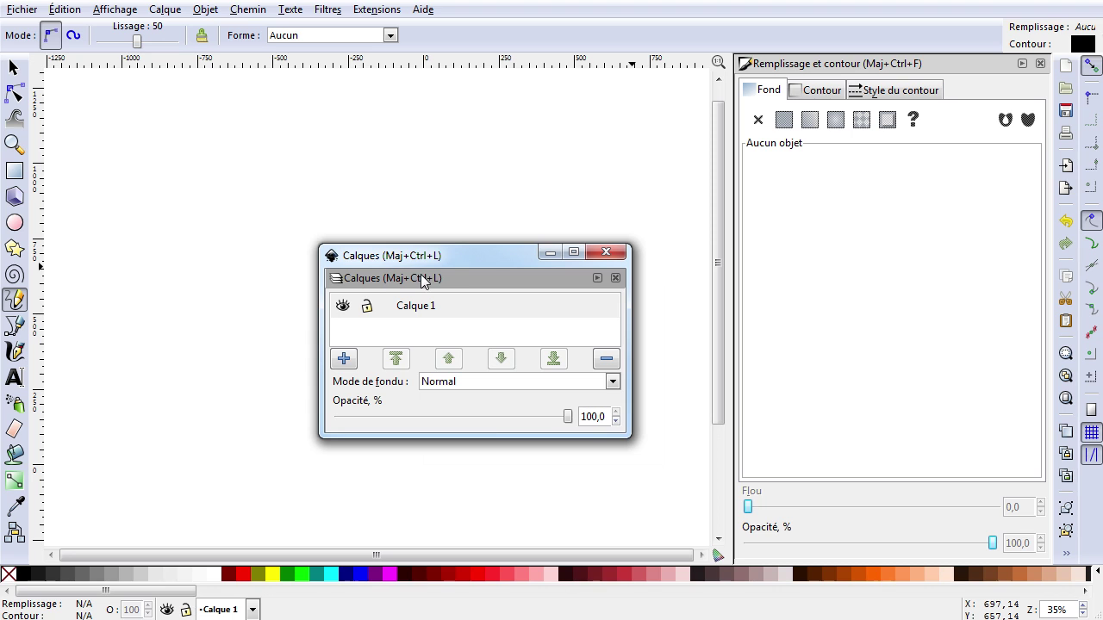
drag(735, 177, 879, 91)
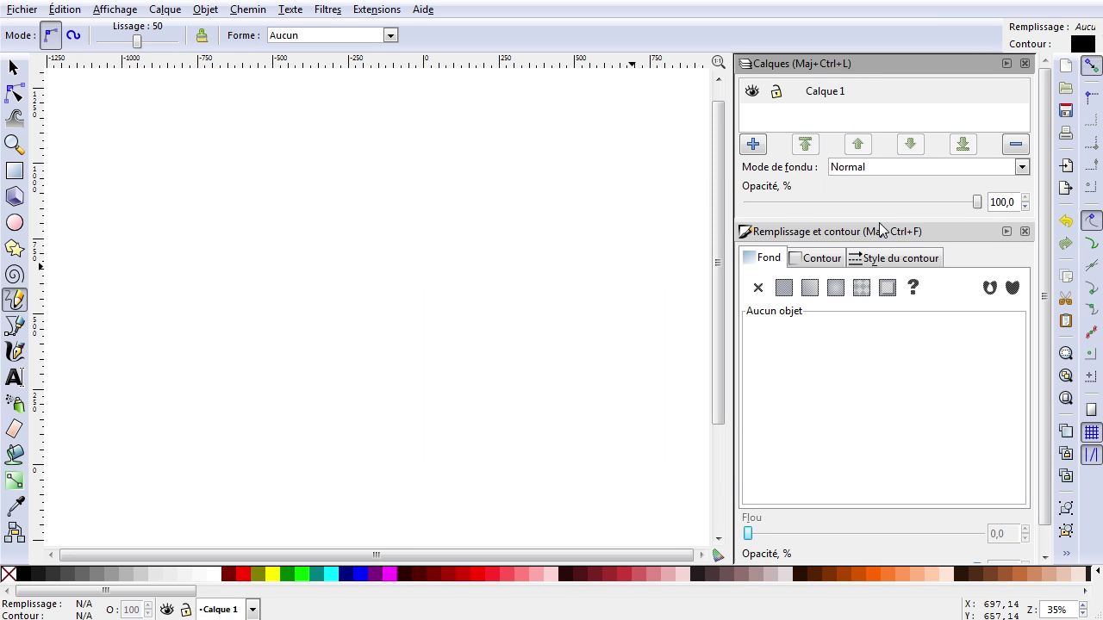
mouse_move(879, 229)
mouse_down()
mouse_move(893, 350)
mouse_move(843, 298)
mouse_up()
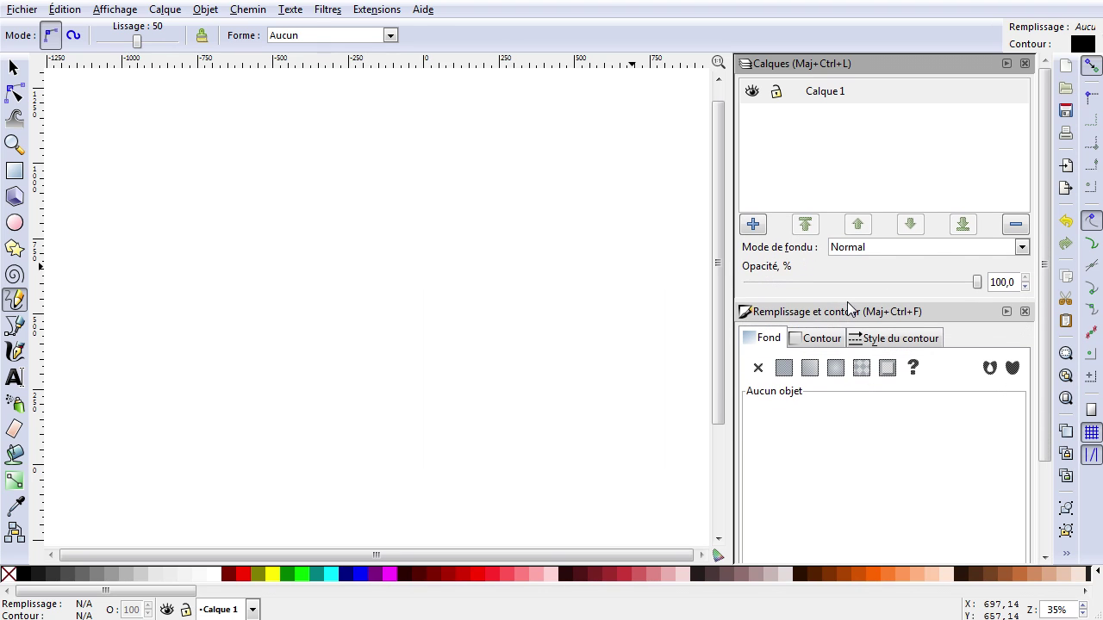